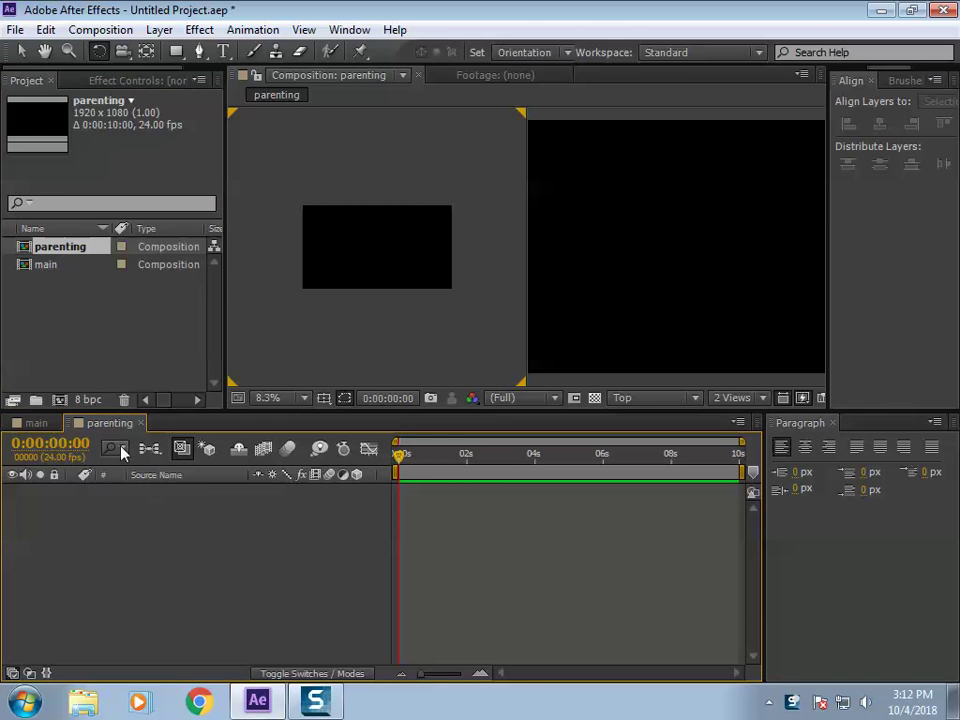
Step: Switch the composition viewer from two views to a single view
click(735, 398)
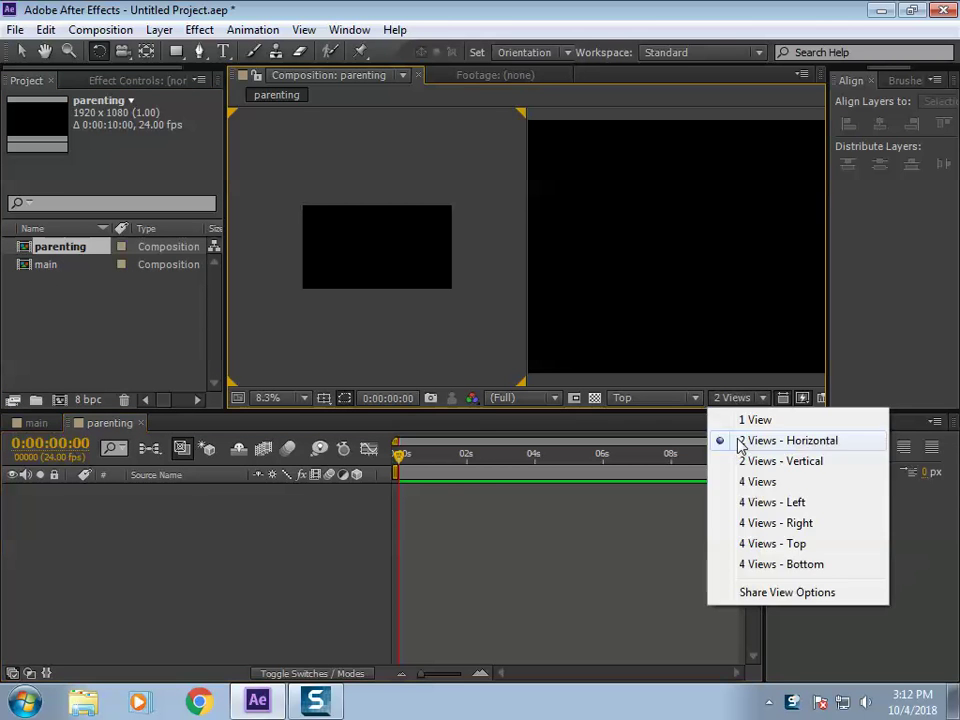
click(757, 421)
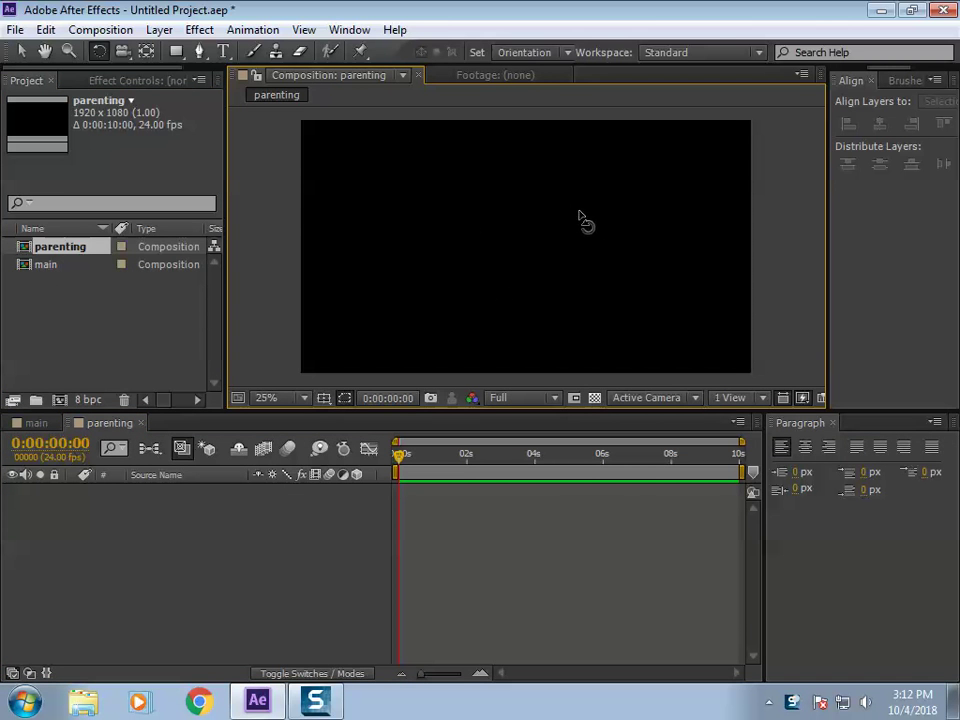
right_click(160, 522)
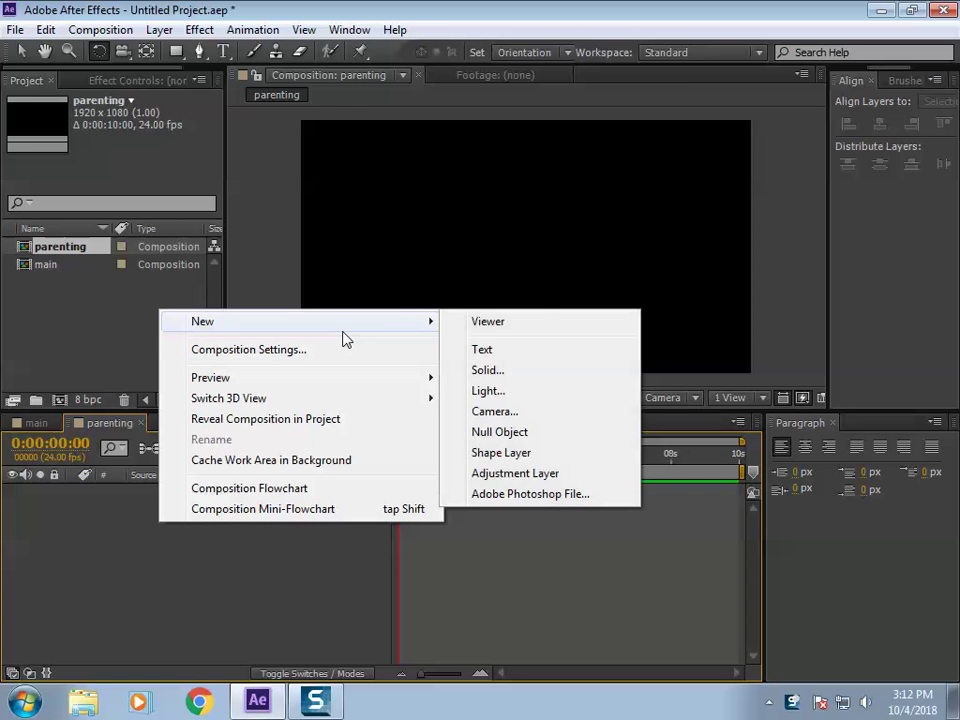
Step: Draw a small white circle in the upper-left area of the composition with the Ellipse tool
click(176, 52)
mouse_move(176, 52)
mouse_down()
mouse_move(199, 101)
mouse_move(231, 92)
mouse_up()
mouse_move(342, 161)
mouse_down()
mouse_move(369, 197)
mouse_move(381, 197)
mouse_up()
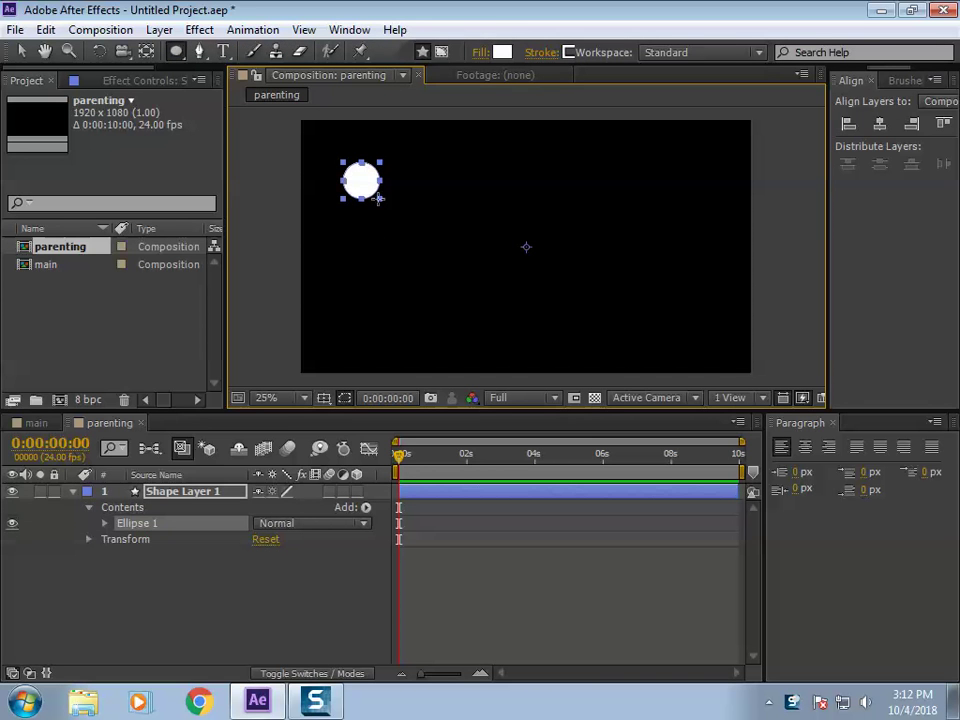
Step: Move the circle layer's anchor point from the composition centre to the middle of the circle
click(238, 636)
click(252, 487)
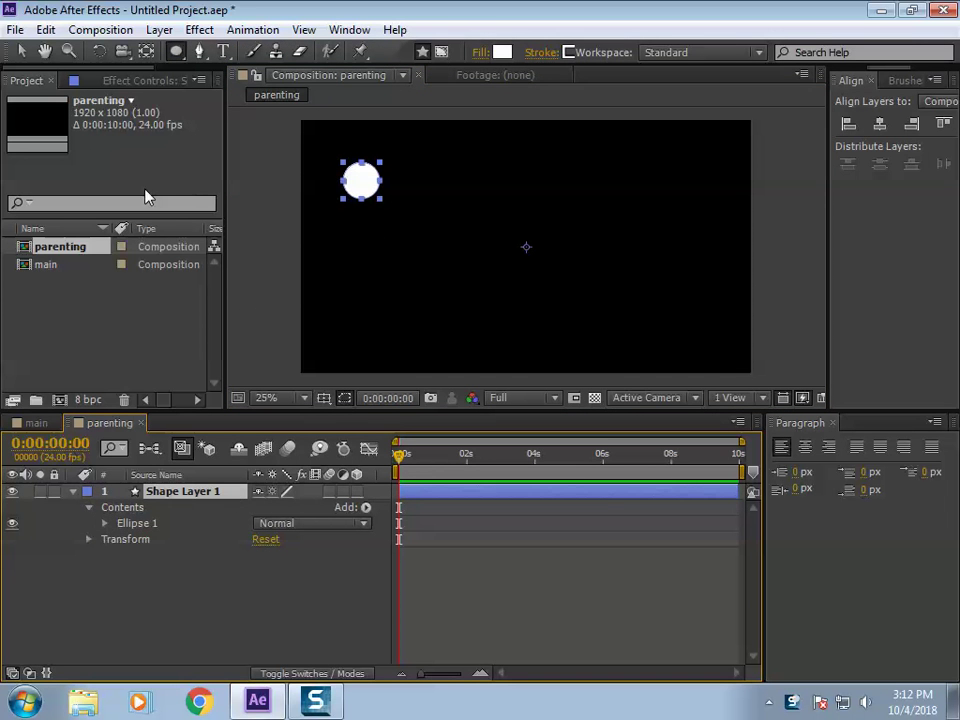
click(146, 52)
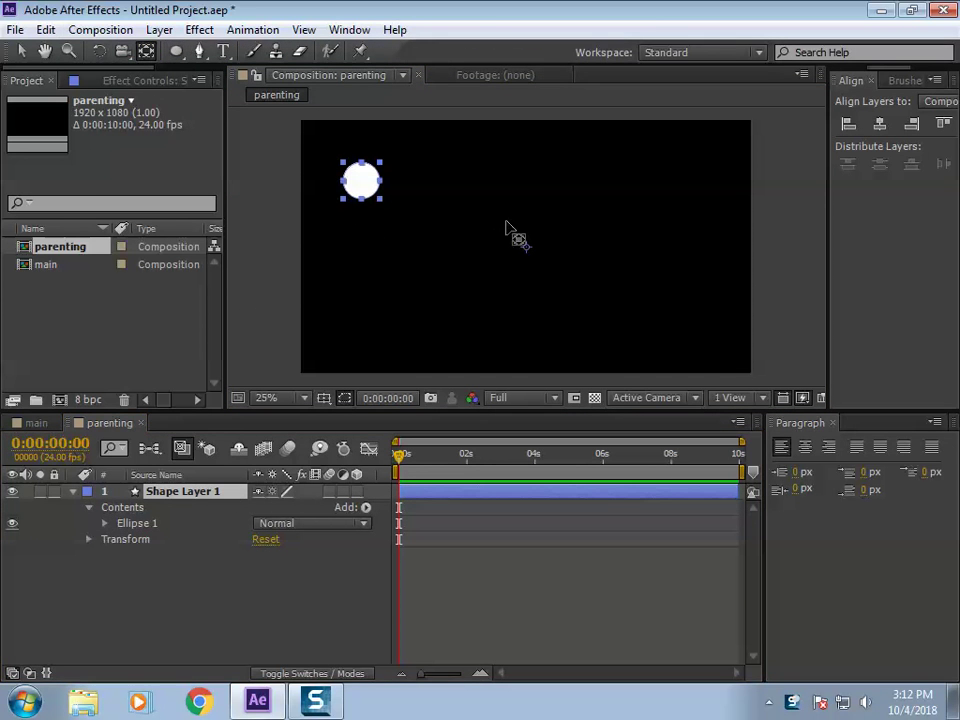
drag(523, 250, 362, 183)
click(214, 561)
click(210, 497)
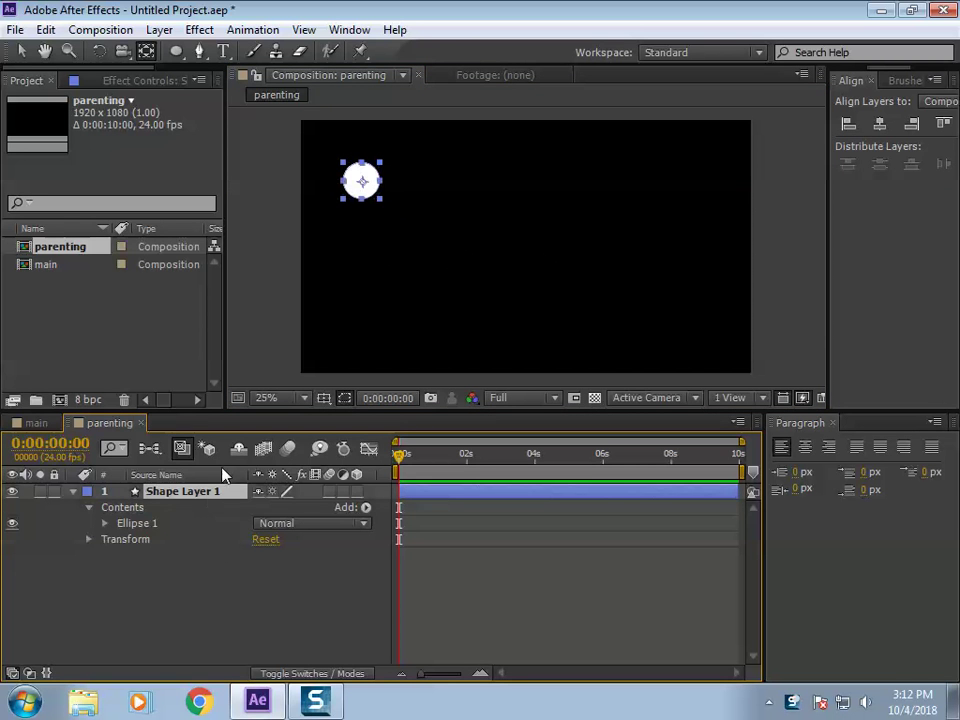
Step: Keyframe the circle's position at 0 s and, at 0:00:03:13, move it to about 1042, 802; widen the timeline by closing the Paragraph panel
key(p)
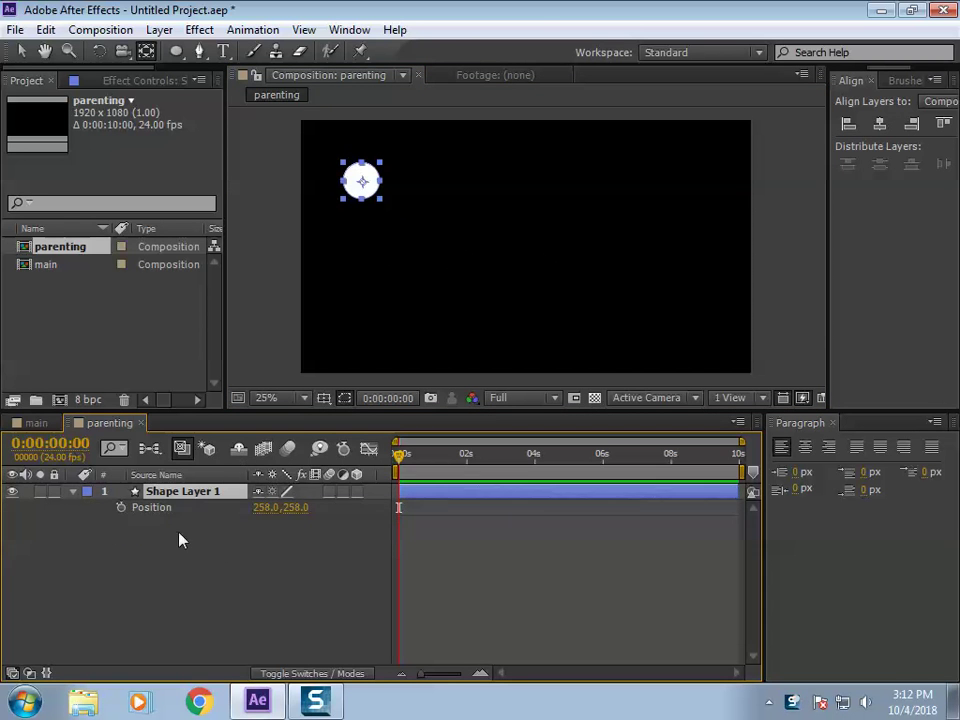
click(833, 422)
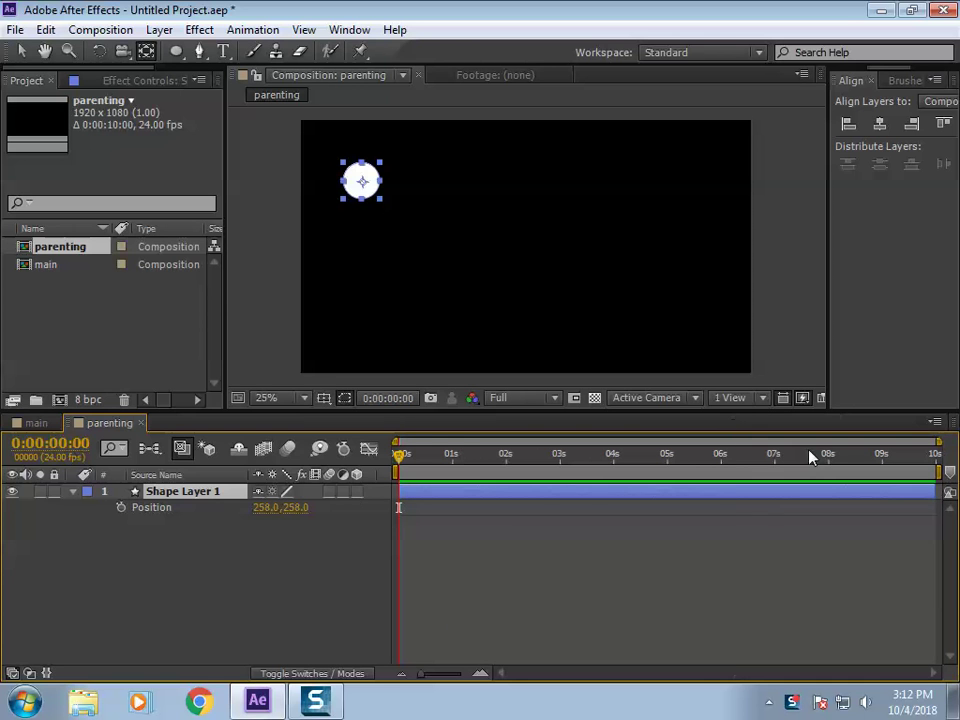
click(121, 507)
drag(399, 455, 600, 510)
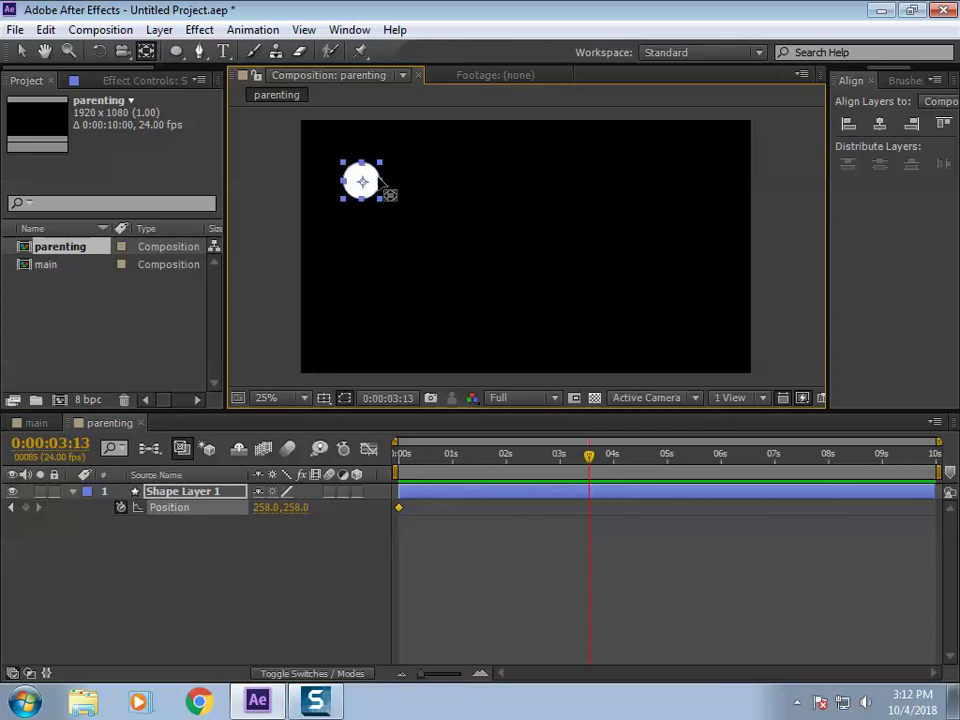
key(v)
mouse_move(369, 184)
mouse_down()
mouse_move(593, 357)
mouse_move(524, 307)
mouse_move(553, 316)
mouse_up()
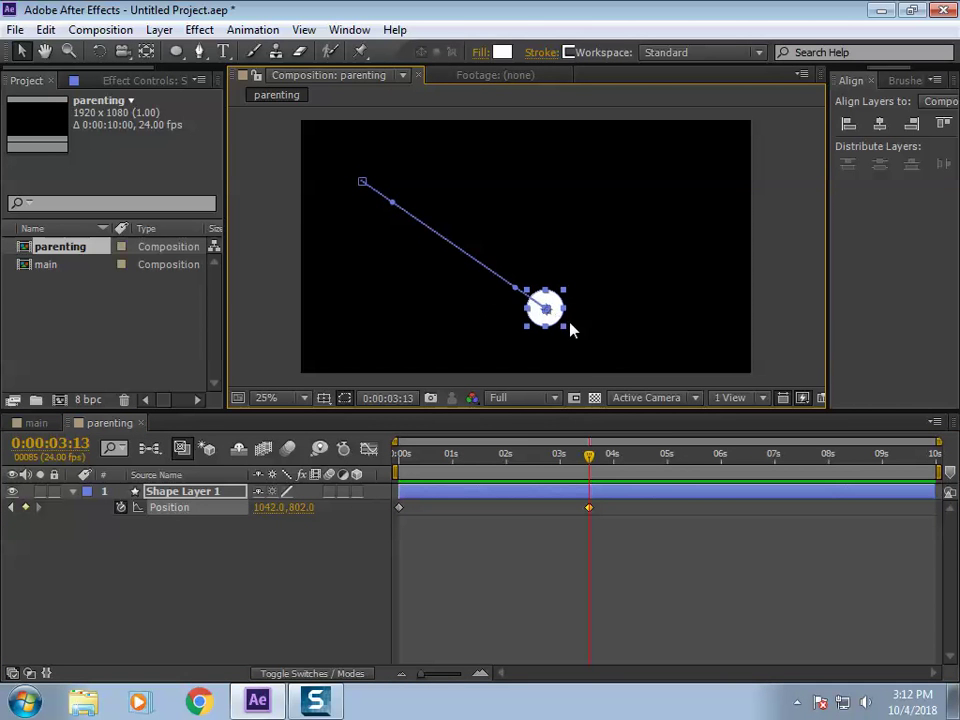
Step: Add a position keyframe at 0:00:07:10 with the circle outside the frame's right edge
drag(595, 453, 800, 437)
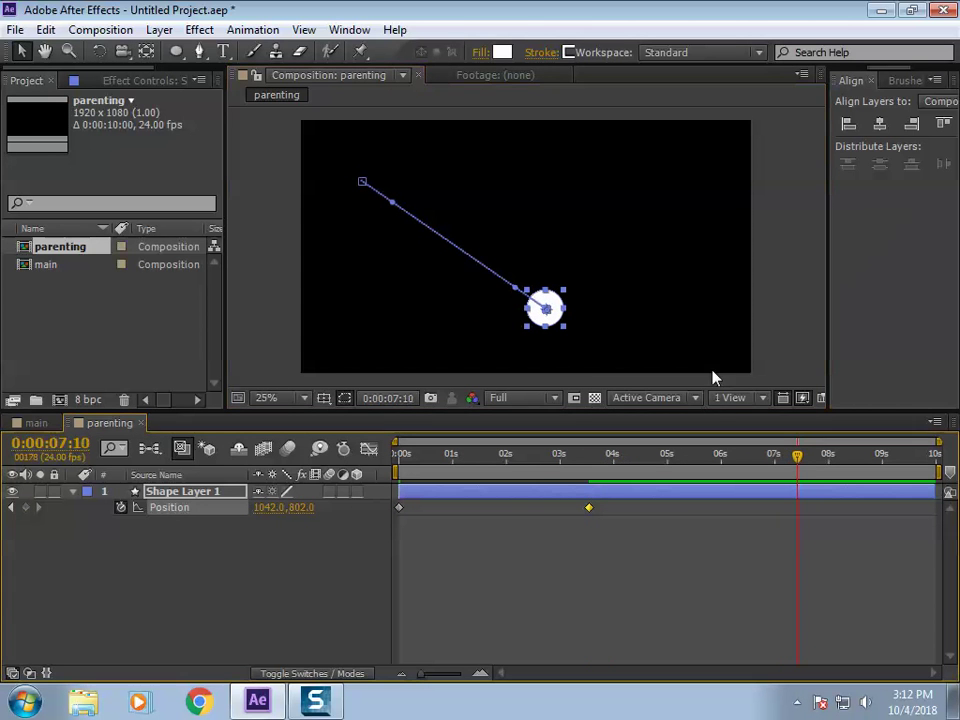
click(545, 306)
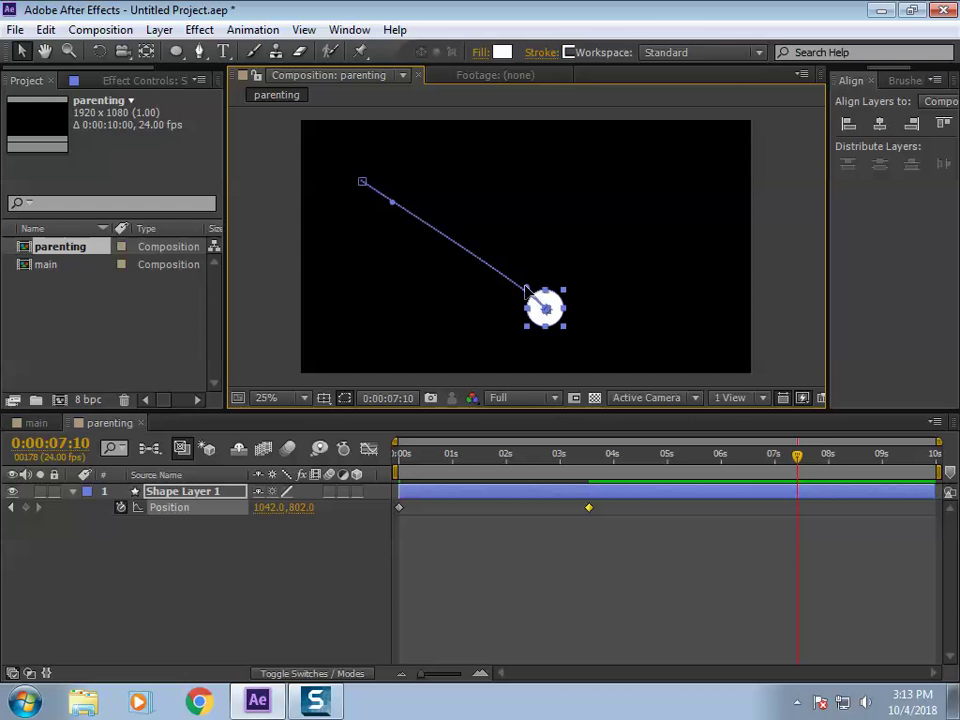
drag(555, 307, 778, 184)
Step: Bend the circle's motion path into a curve from about 234, -50 above the frame to about 2102, 178, and preview the motion
drag(580, 330, 645, 312)
drag(513, 308, 428, 305)
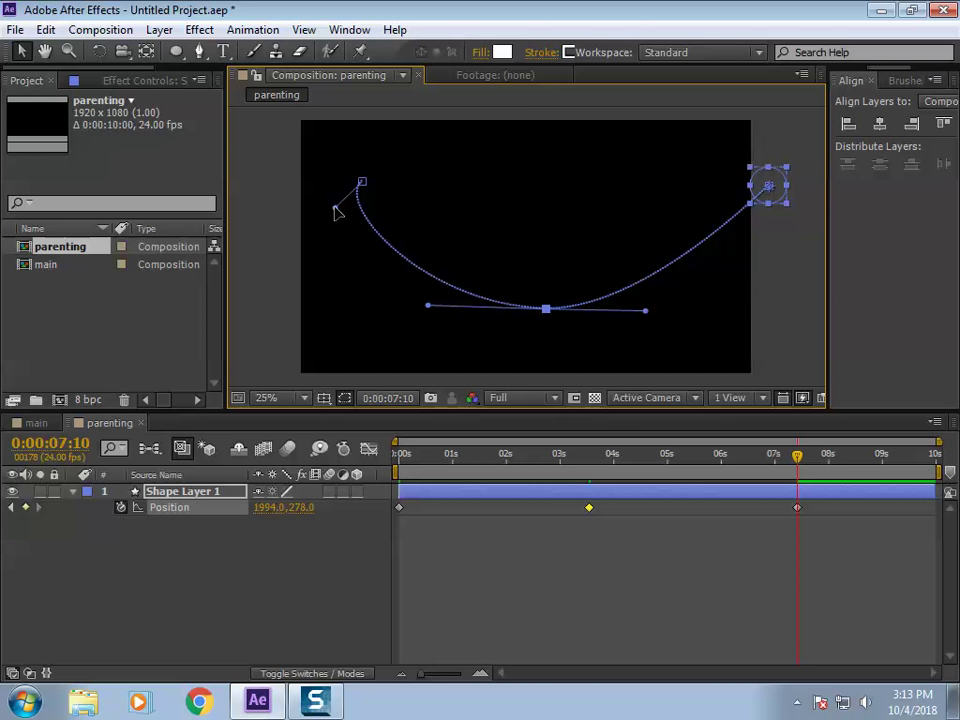
drag(362, 182, 322, 207)
drag(428, 308, 368, 357)
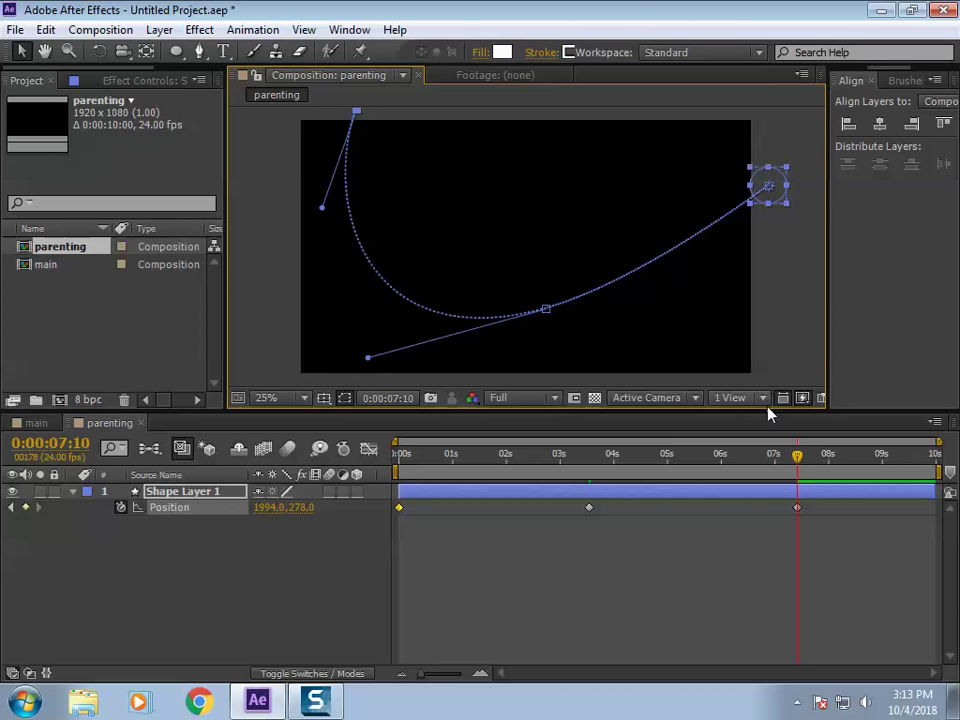
drag(783, 197, 807, 161)
click(131, 590)
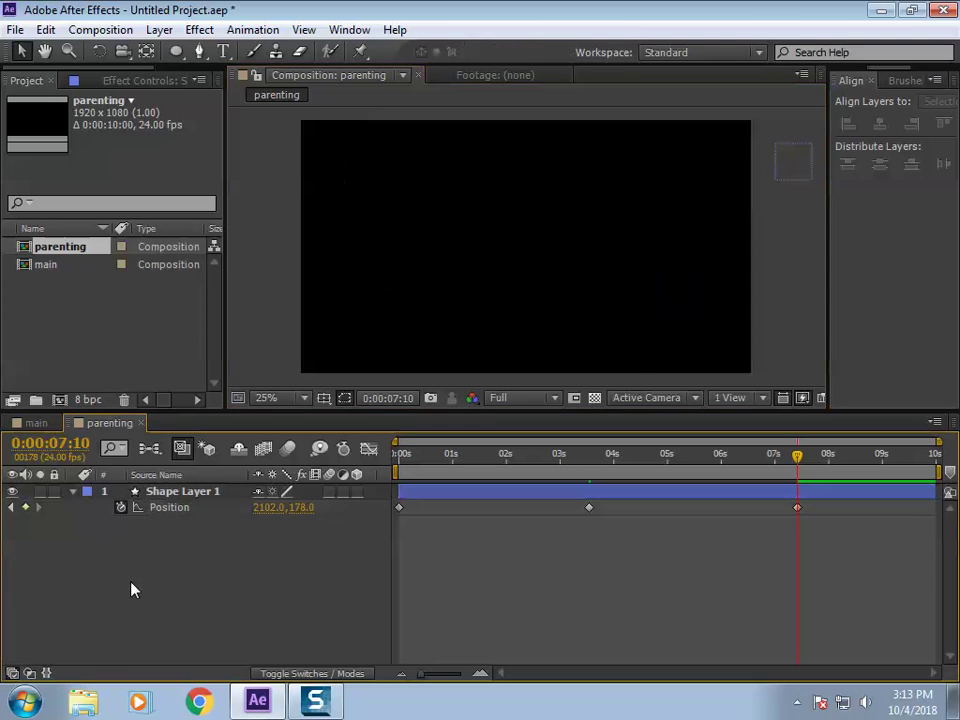
key(space)
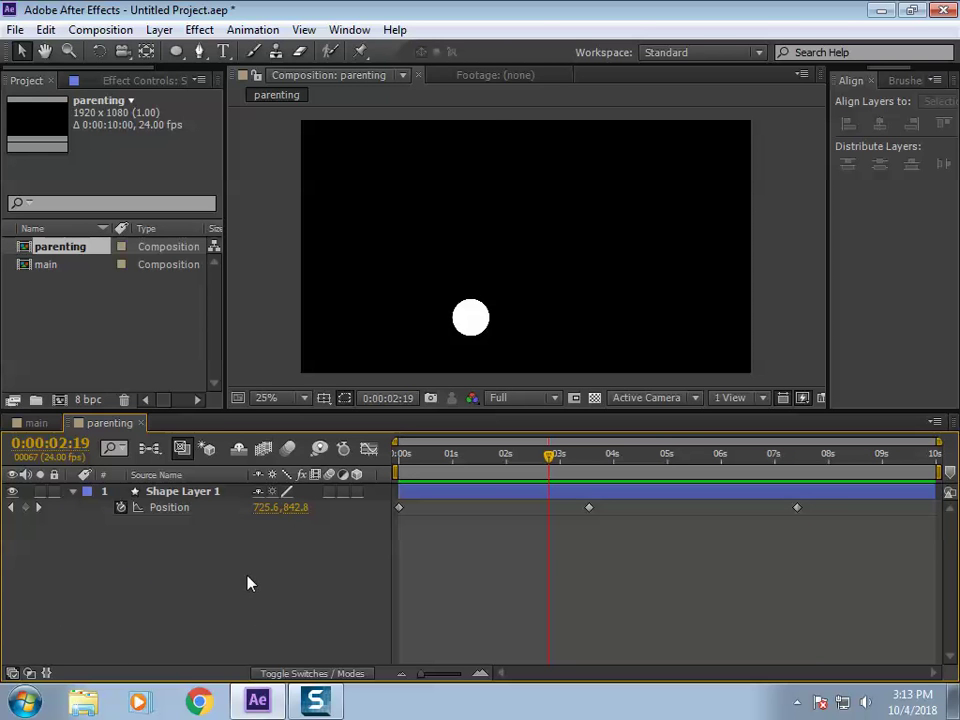
Step: Draw a star over the circle's position at 0:00:02:00 with the Star tool, on its own shape layer
key(q)
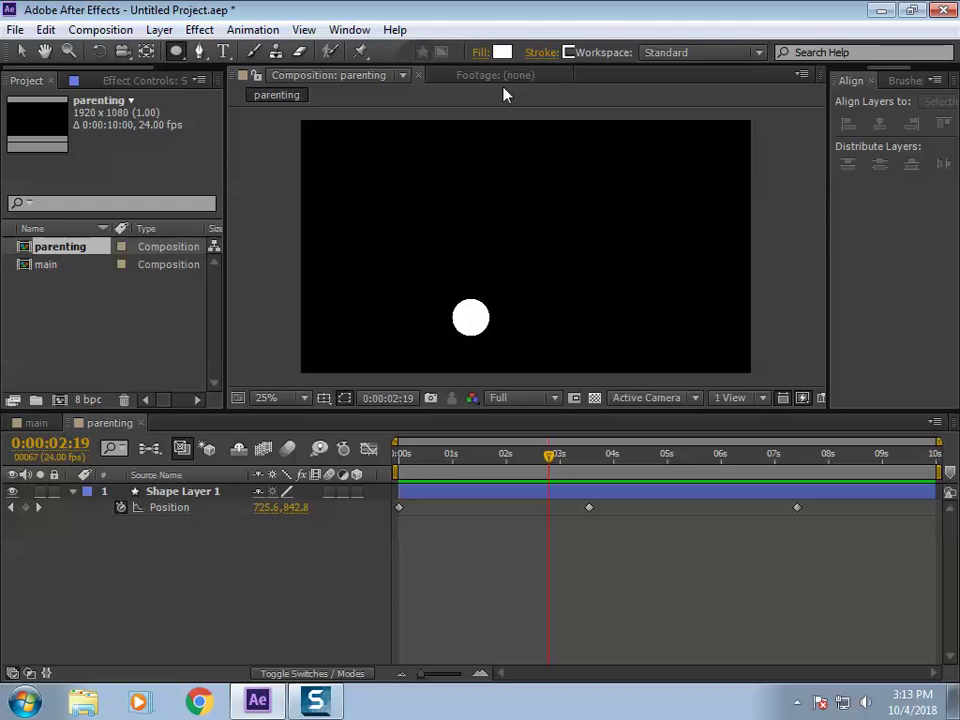
click(180, 51)
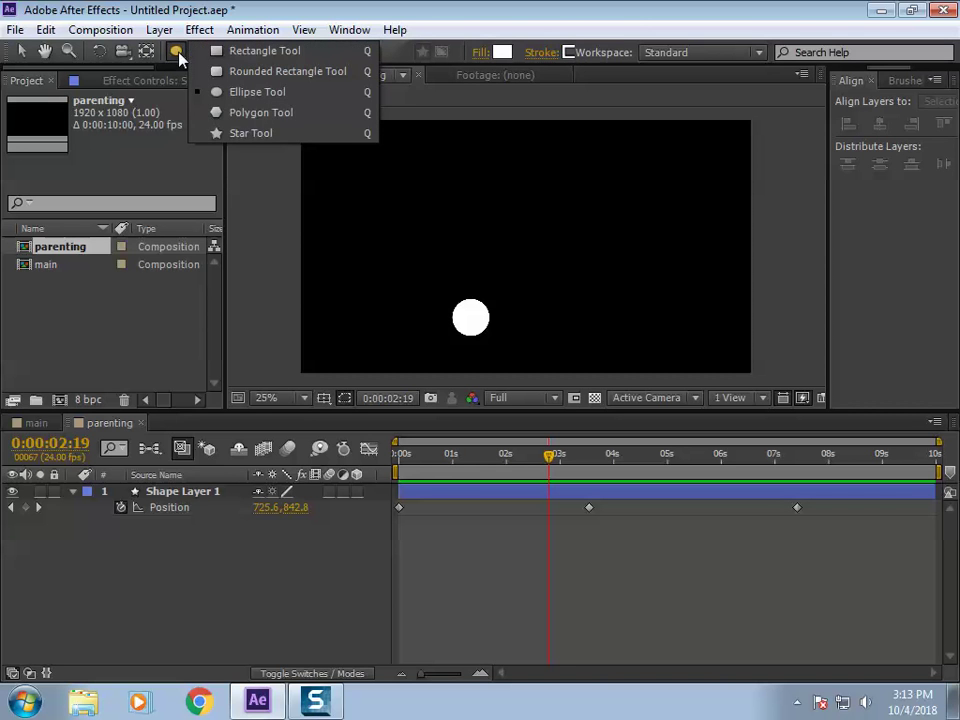
click(250, 133)
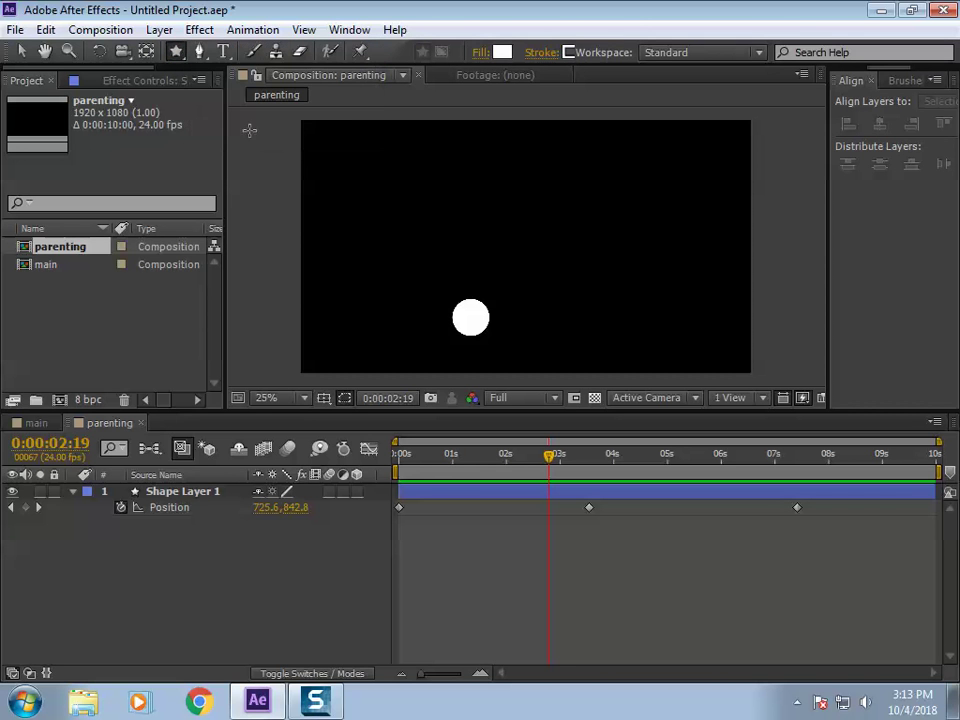
click(498, 499)
drag(546, 460, 506, 460)
drag(397, 292, 436, 330)
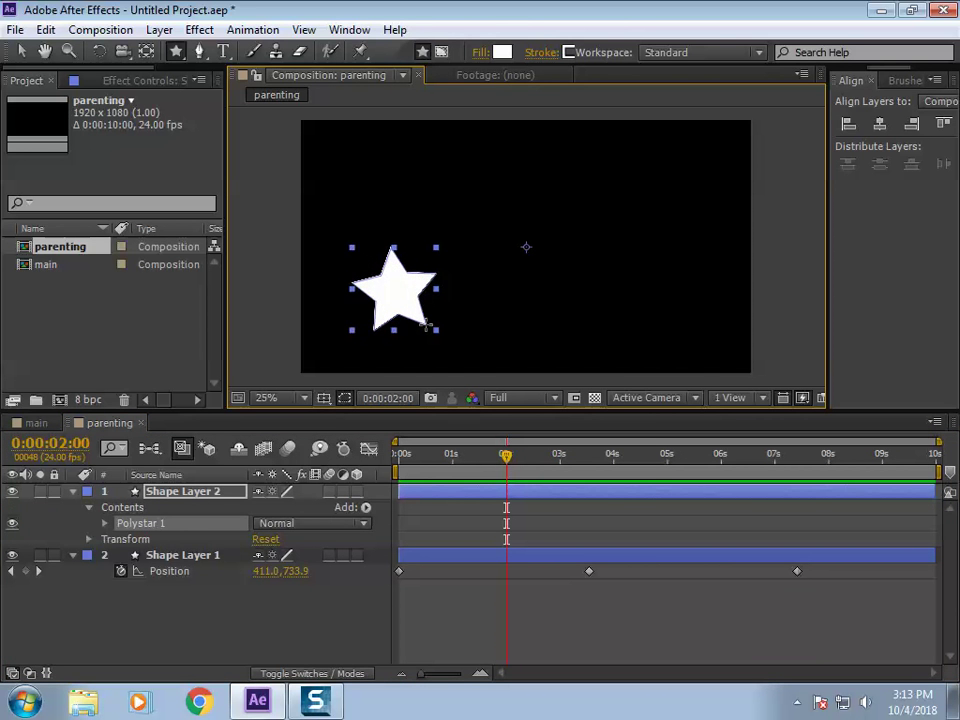
Step: Set the star's fill colour to red
click(502, 52)
click(427, 406)
click(610, 410)
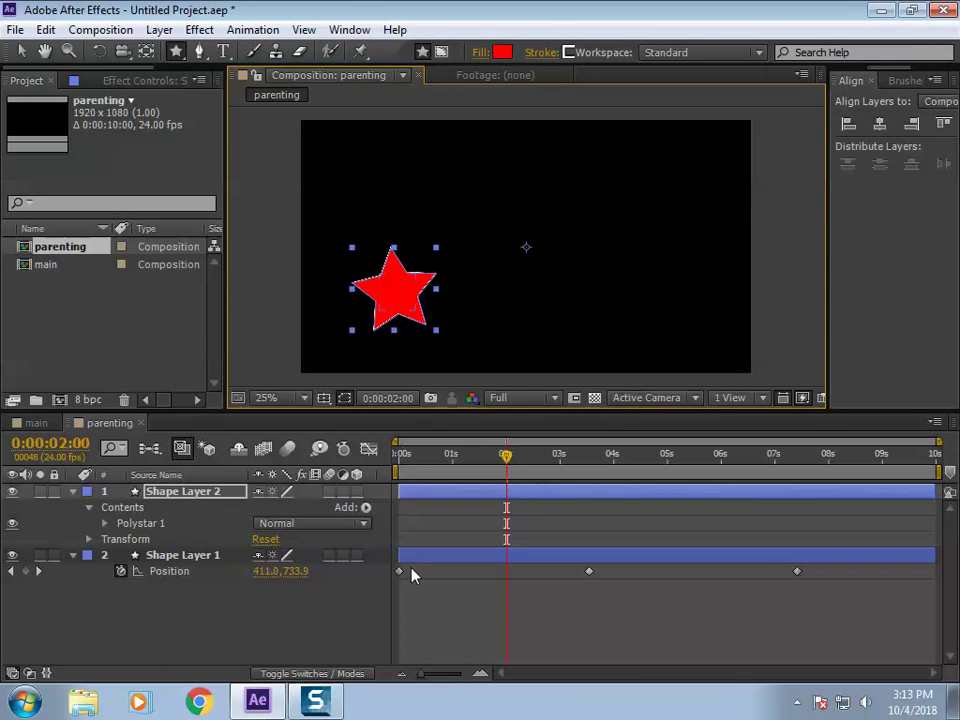
Step: Collapse the star layer's properties and move that layer below the circle layer
click(88, 491)
click(72, 491)
drag(160, 491, 170, 608)
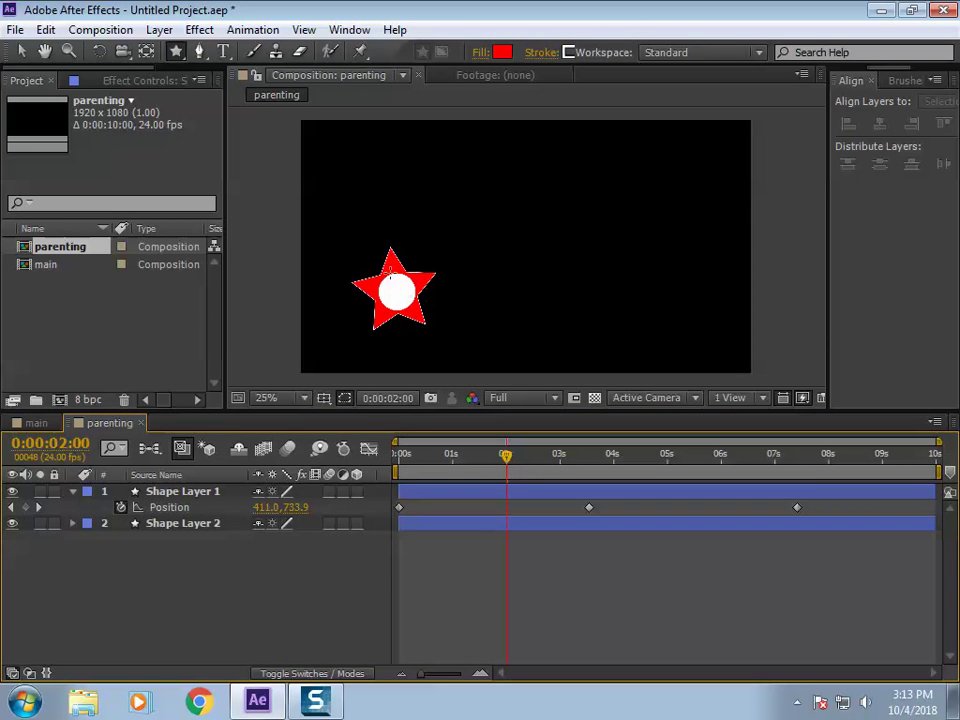
Step: Return to the start of the timeline and move the star layer's anchor point to the centre of the star
drag(506, 456, 103, 664)
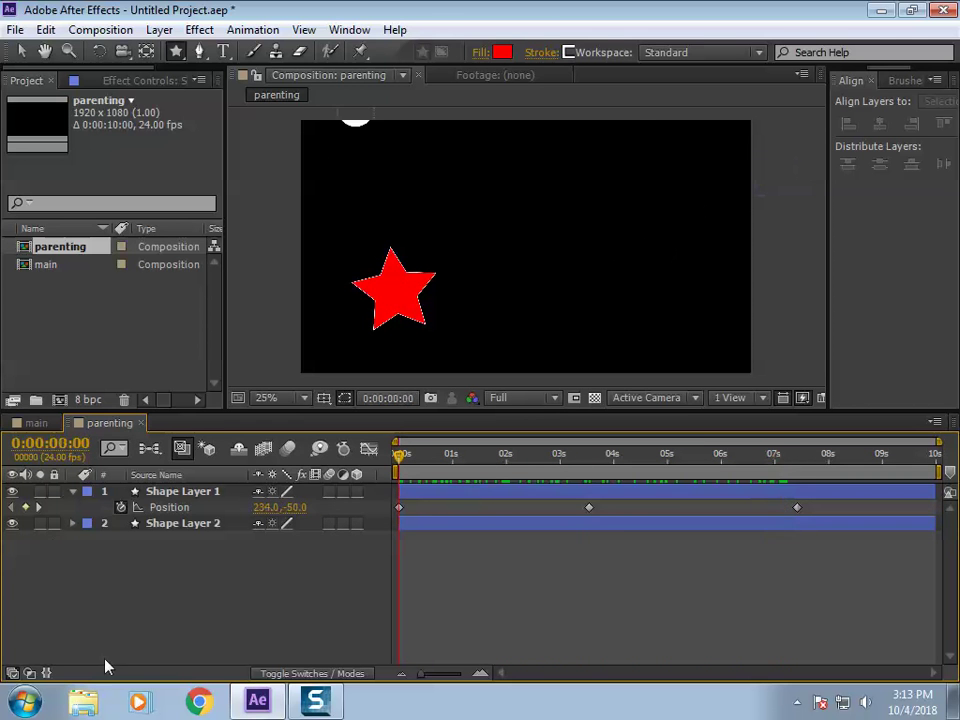
click(166, 493)
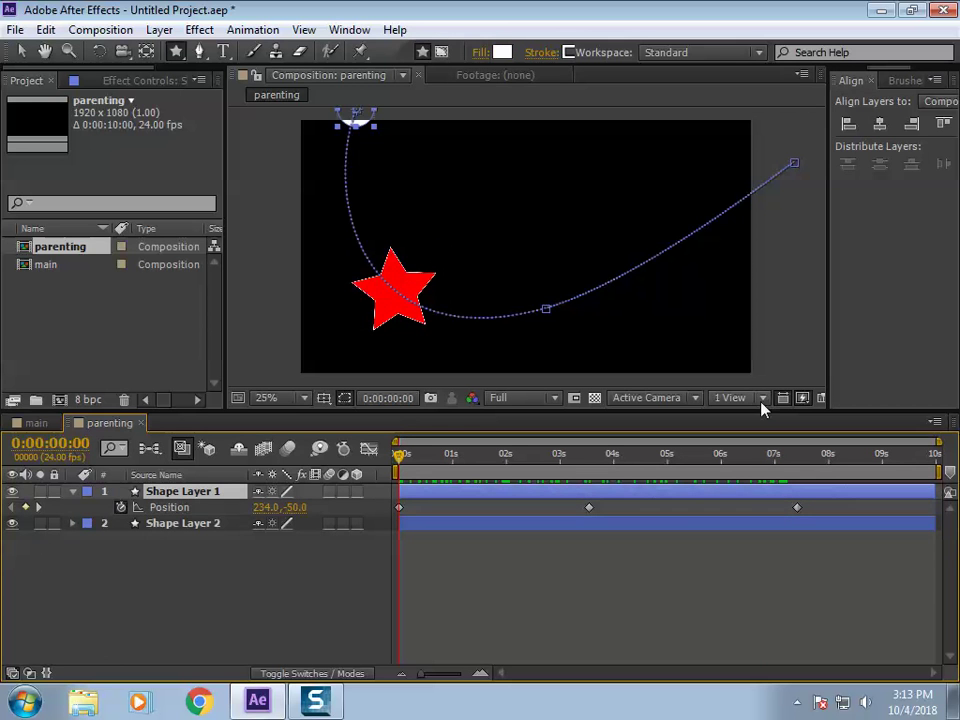
click(196, 524)
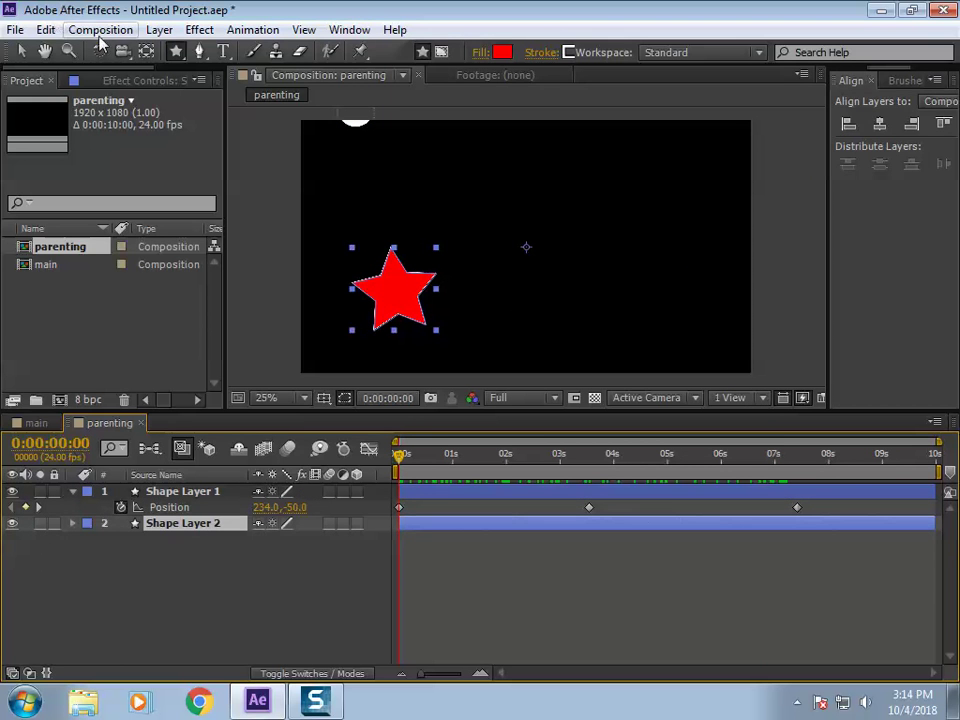
click(145, 52)
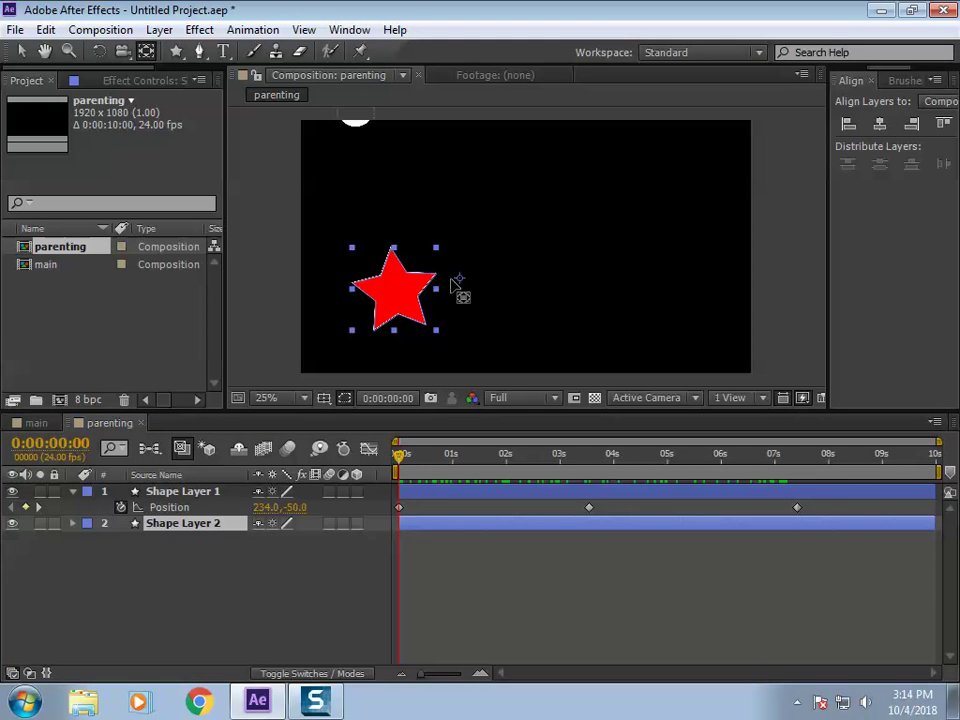
click(262, 560)
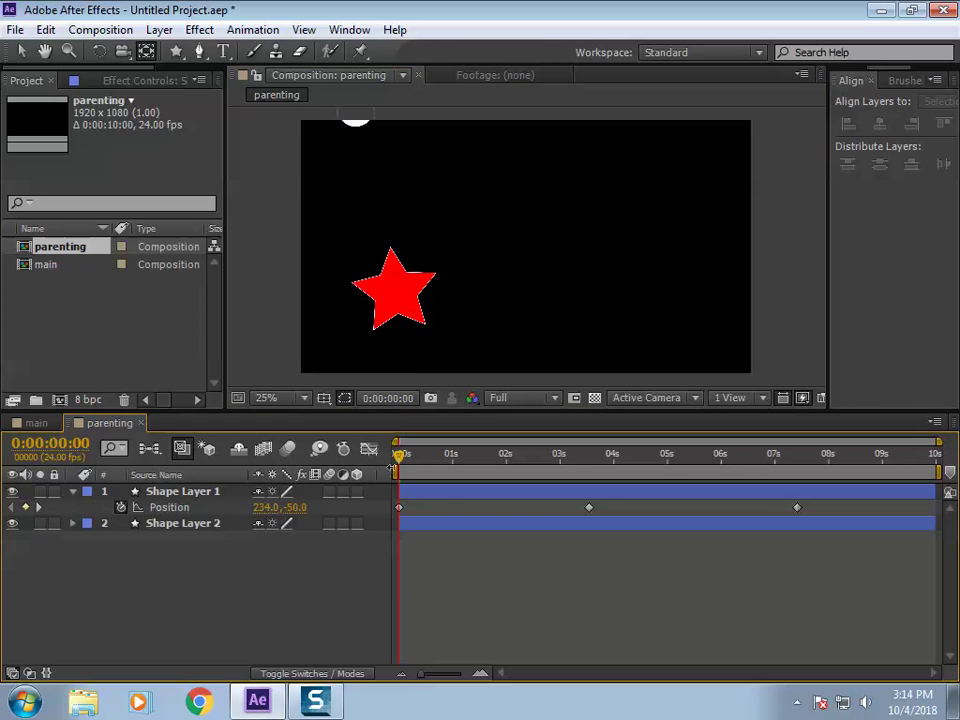
Step: Scrub the timeline to 0:00:01:09 and compare the circle's motion with the star layer
drag(404, 466, 473, 461)
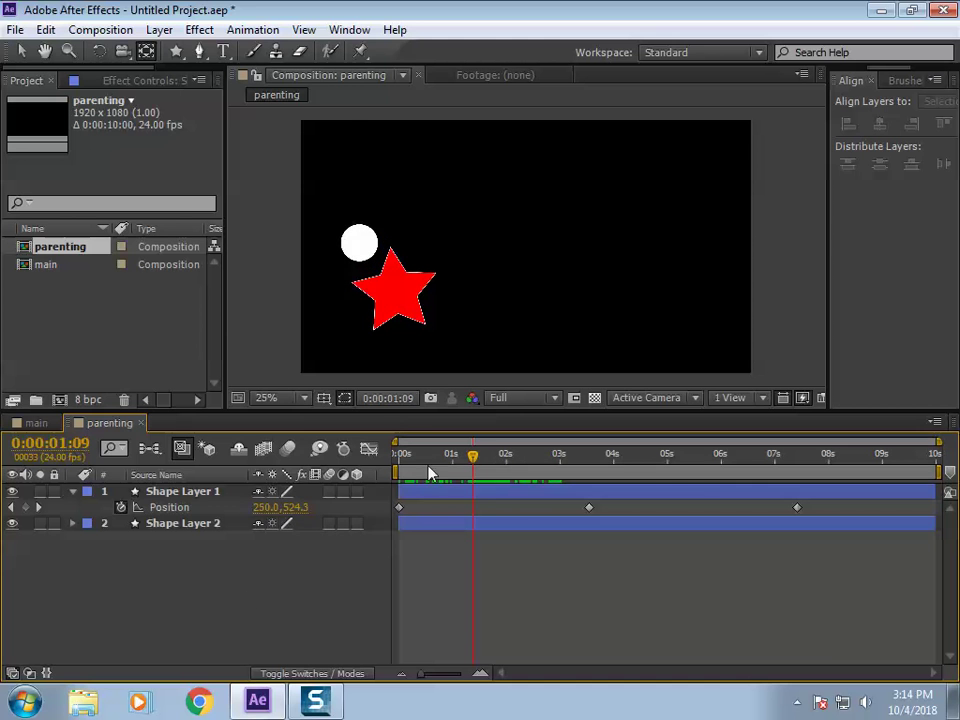
click(170, 492)
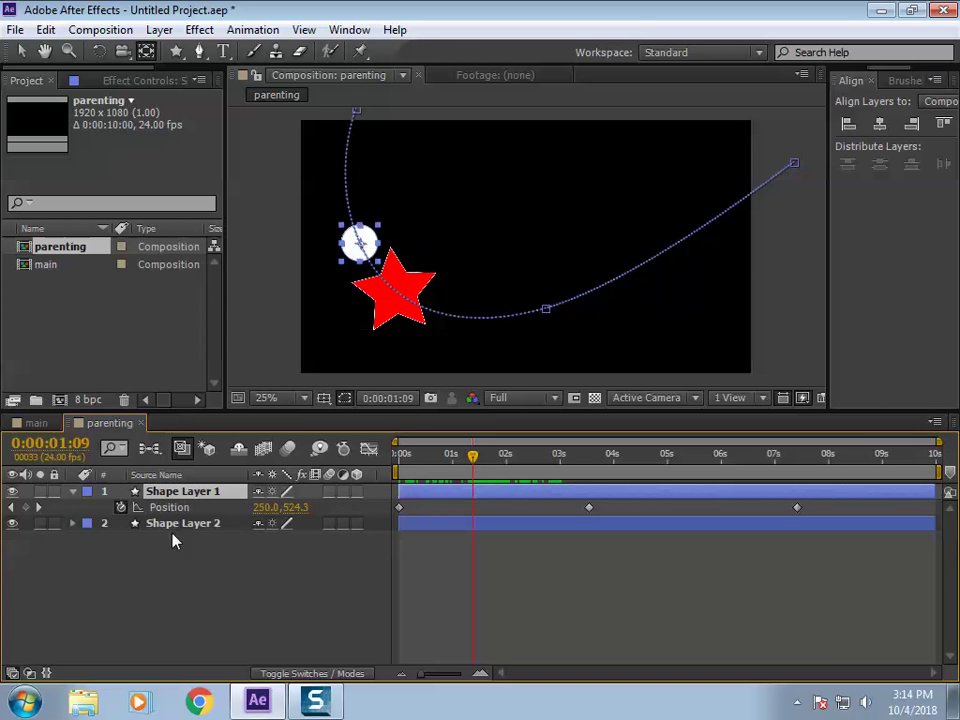
click(181, 524)
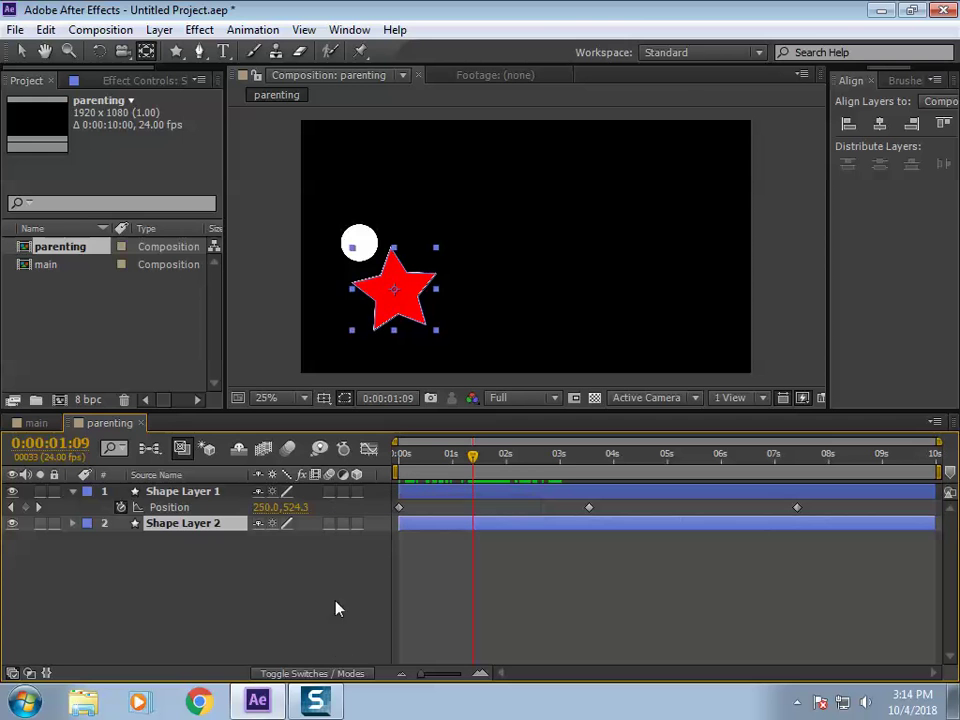
Step: Display the blending mode columns together with the layer switches in the timeline
click(316, 673)
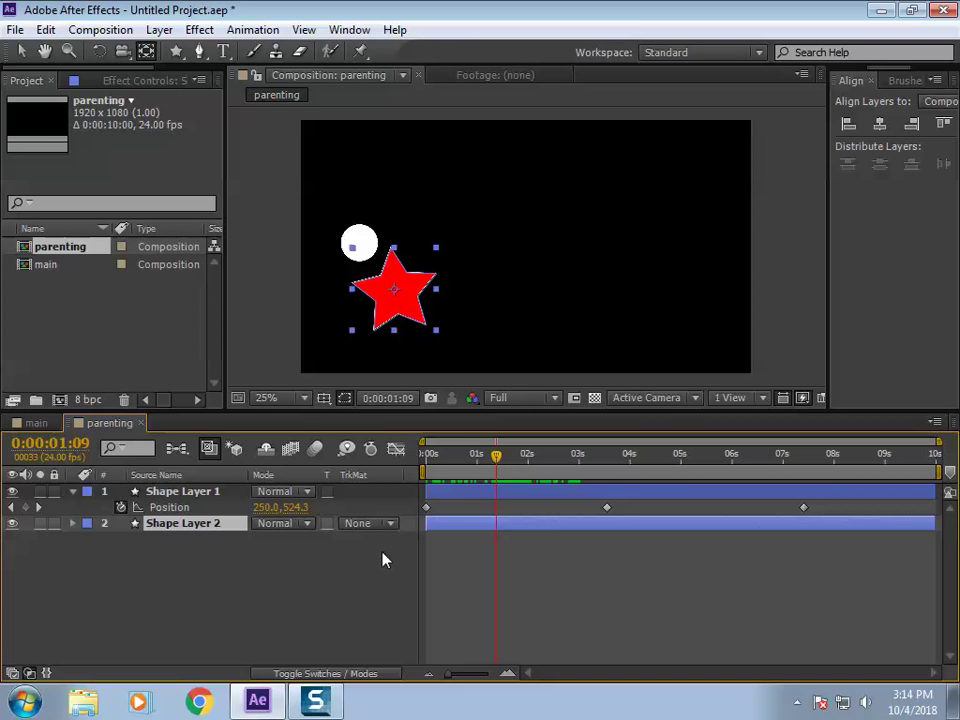
click(309, 574)
click(12, 674)
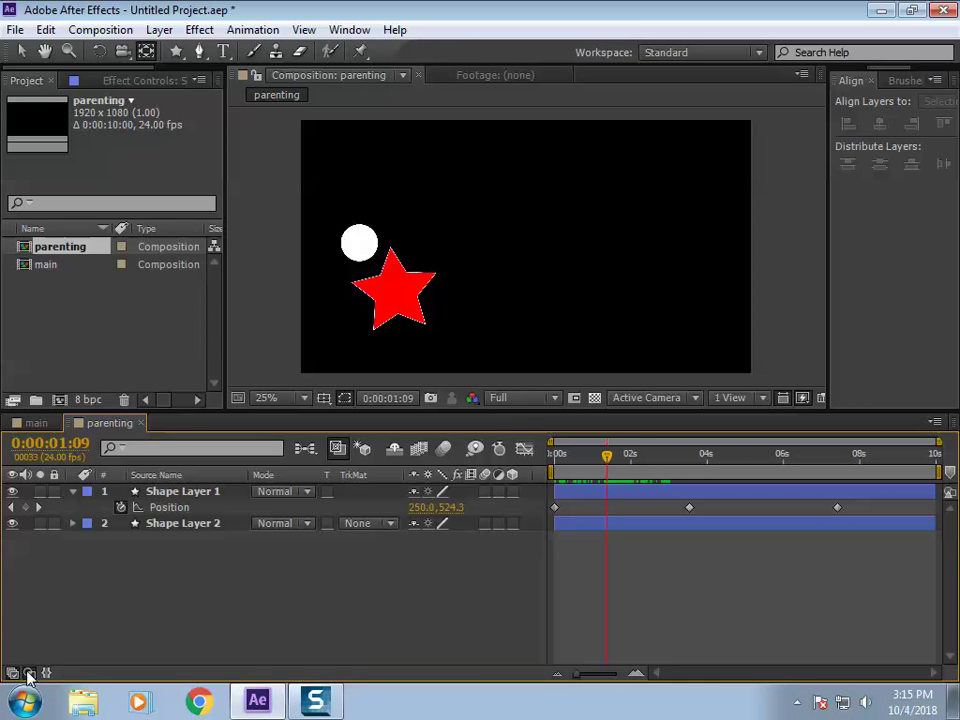
Step: Hide the timeline's blending mode and layer switch columns, and restore only the layer switches
click(29, 675)
click(12, 675)
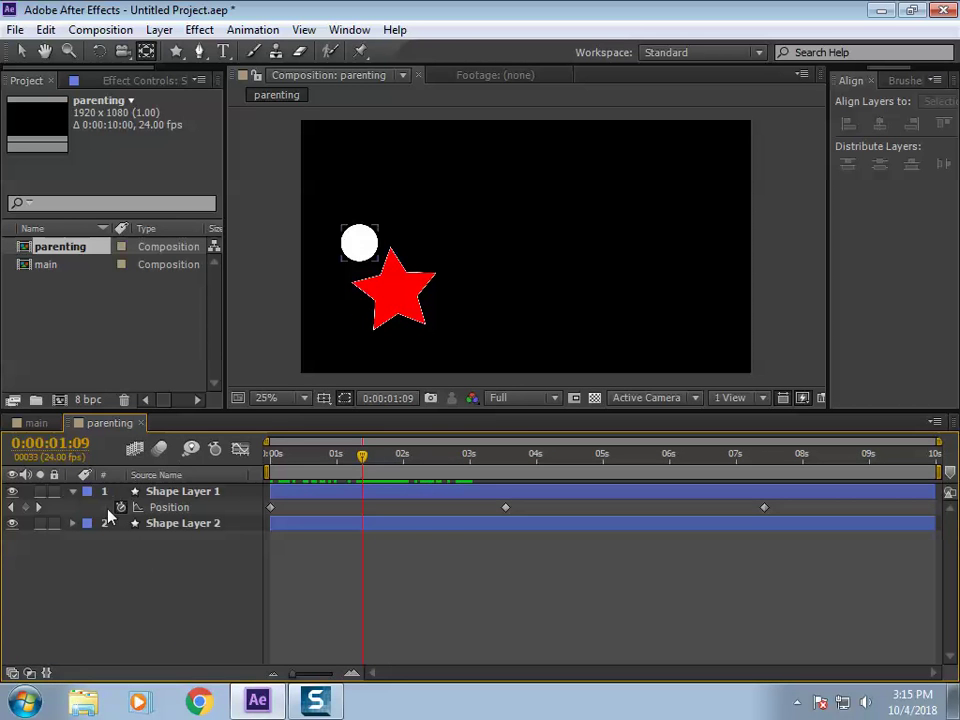
click(141, 502)
click(160, 530)
click(146, 544)
click(14, 674)
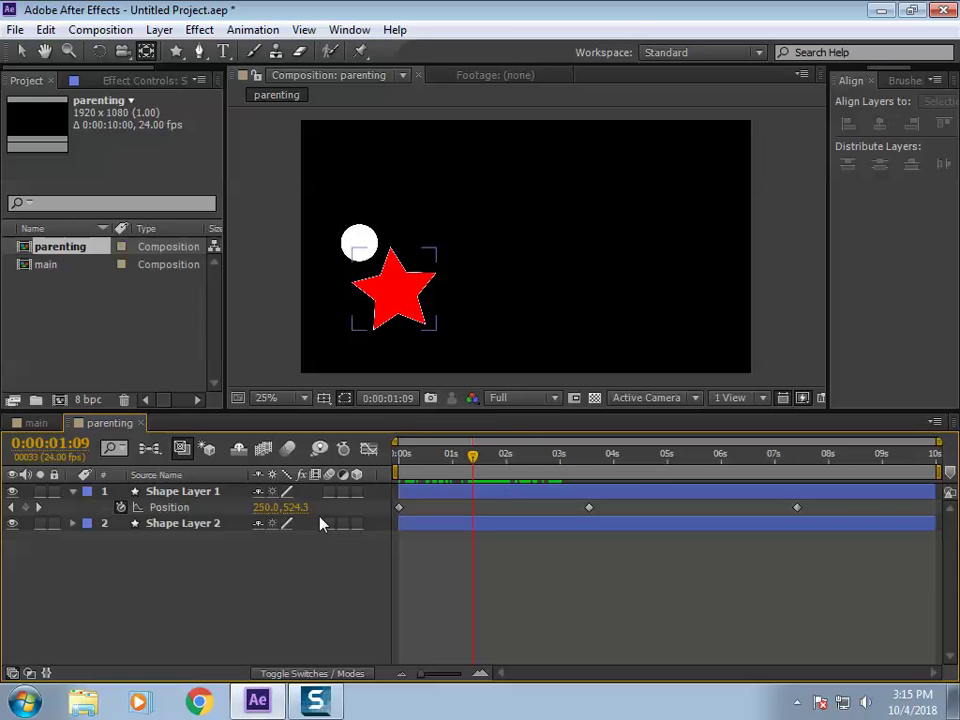
Step: Show the blending mode columns in place of the layer switches and view the blending modes available for the circle layer
click(12, 674)
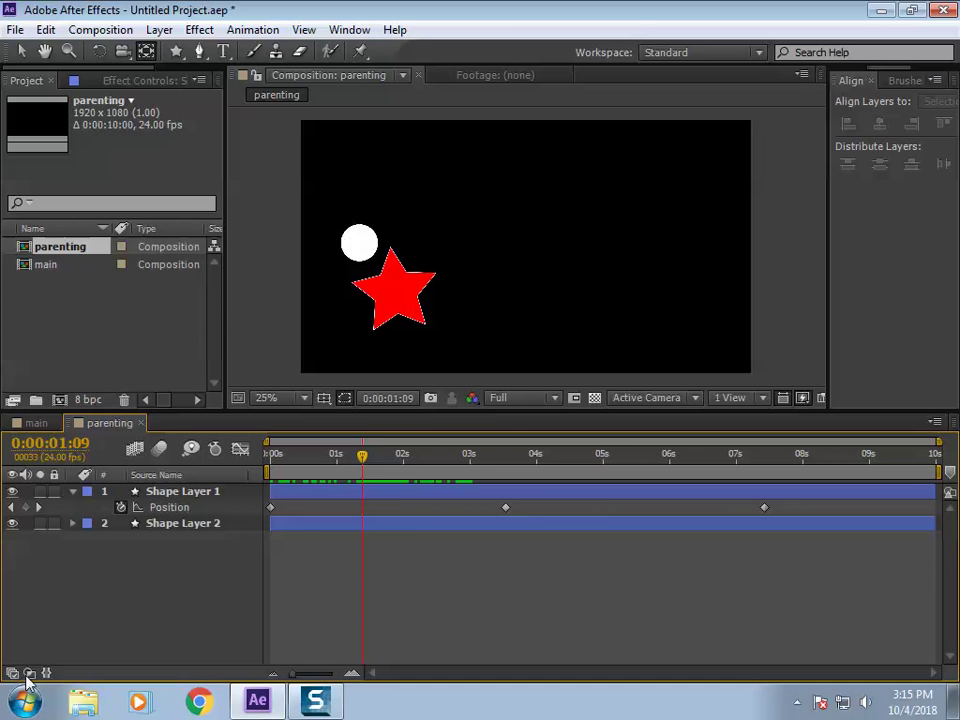
click(29, 674)
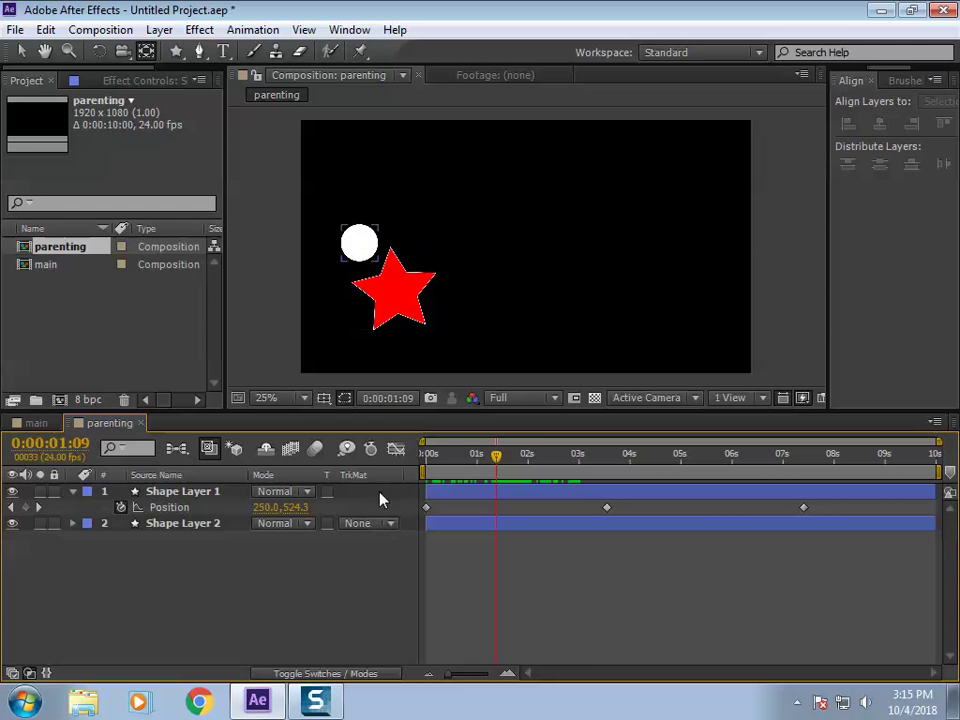
click(293, 495)
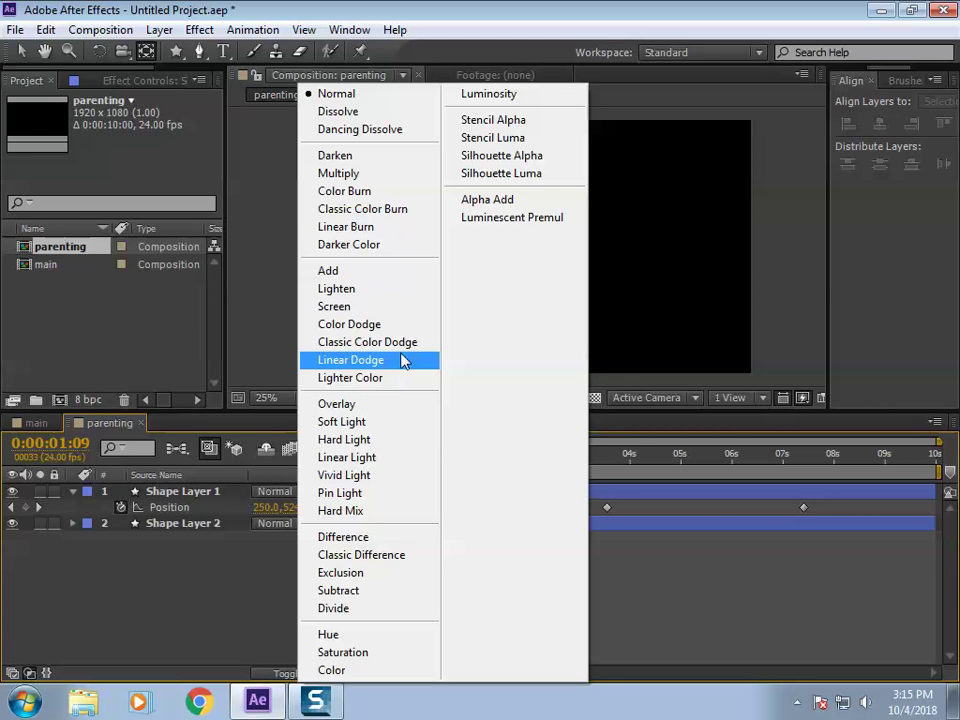
click(257, 571)
click(257, 571)
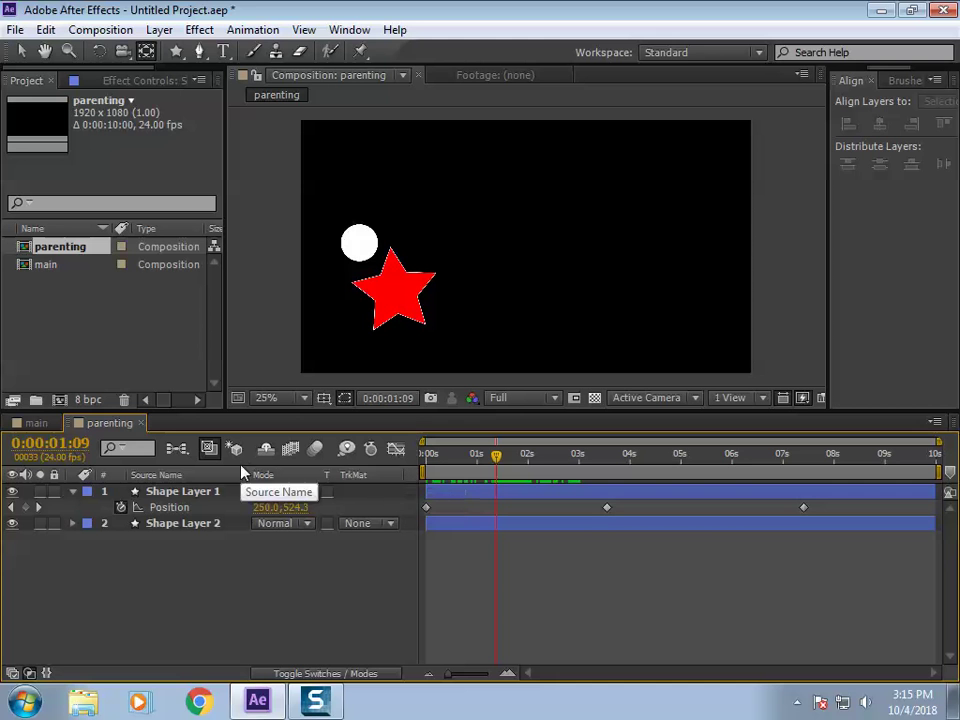
Step: Add the Parent column to the timeline and display the layer switches as well
right_click(410, 482)
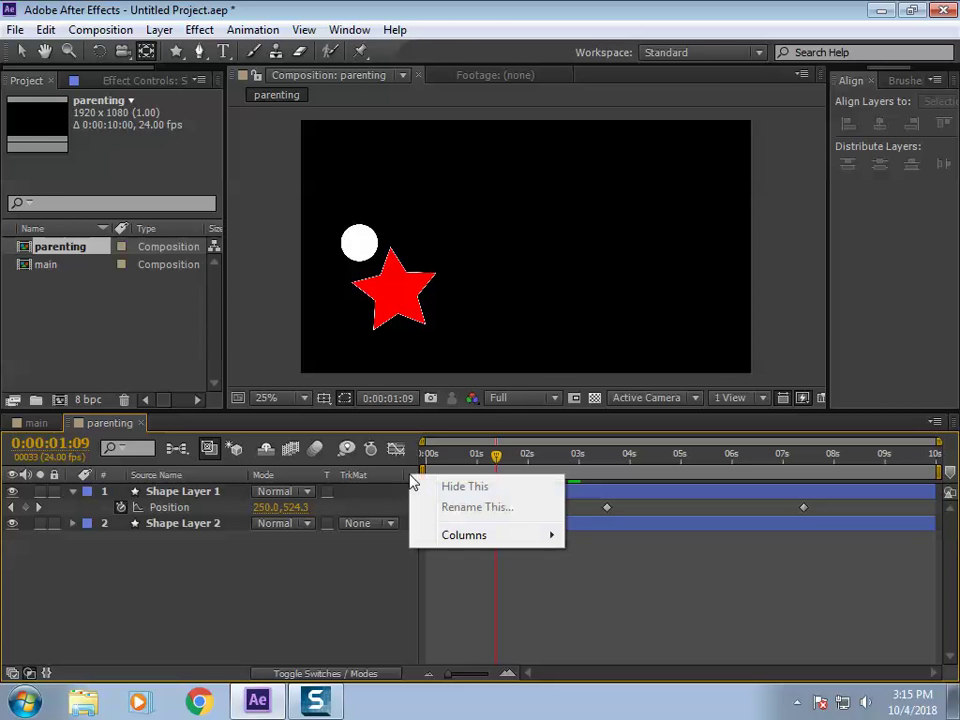
mouse_move(462, 544)
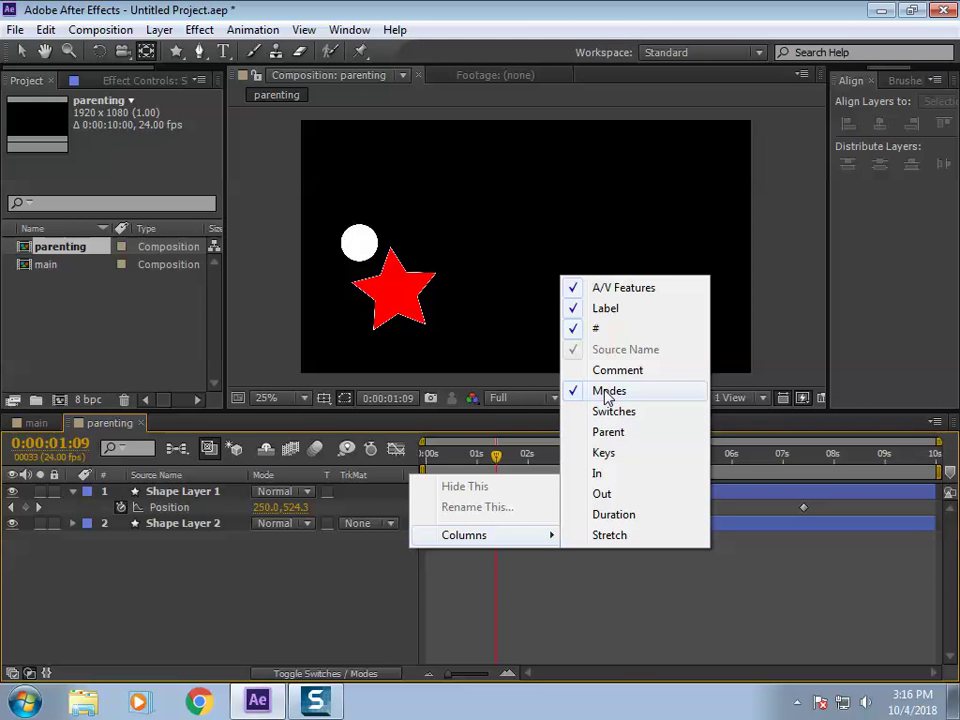
click(601, 434)
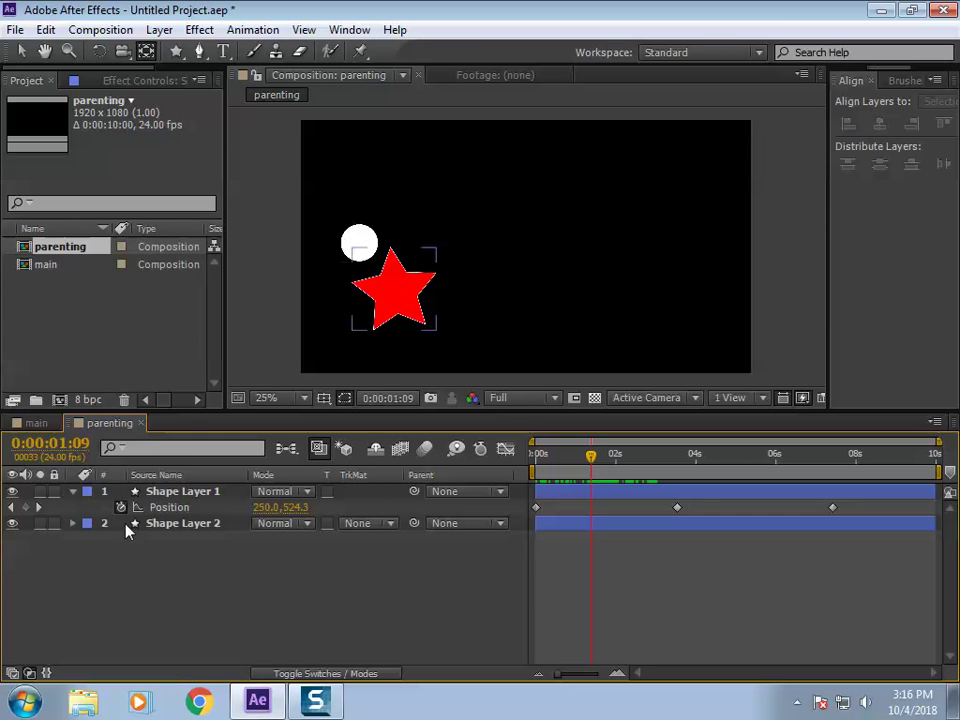
click(12, 674)
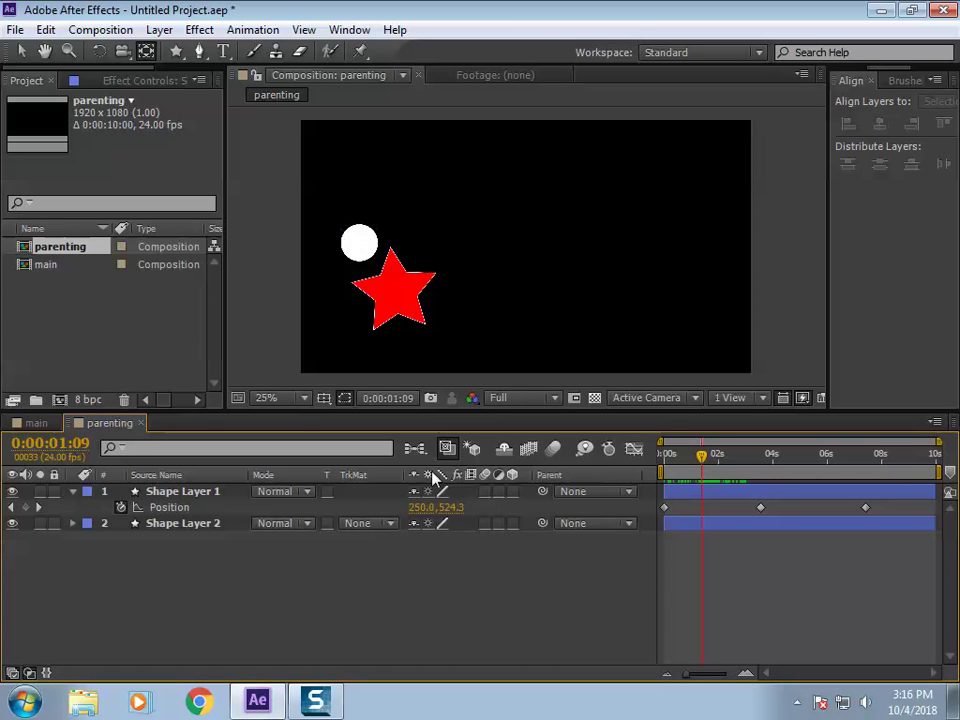
Step: Scrub the timeline to 0:00:03:13 and compare the circle's motion with the unparented star
click(583, 524)
click(208, 568)
click(562, 509)
drag(718, 454, 785, 455)
click(761, 443)
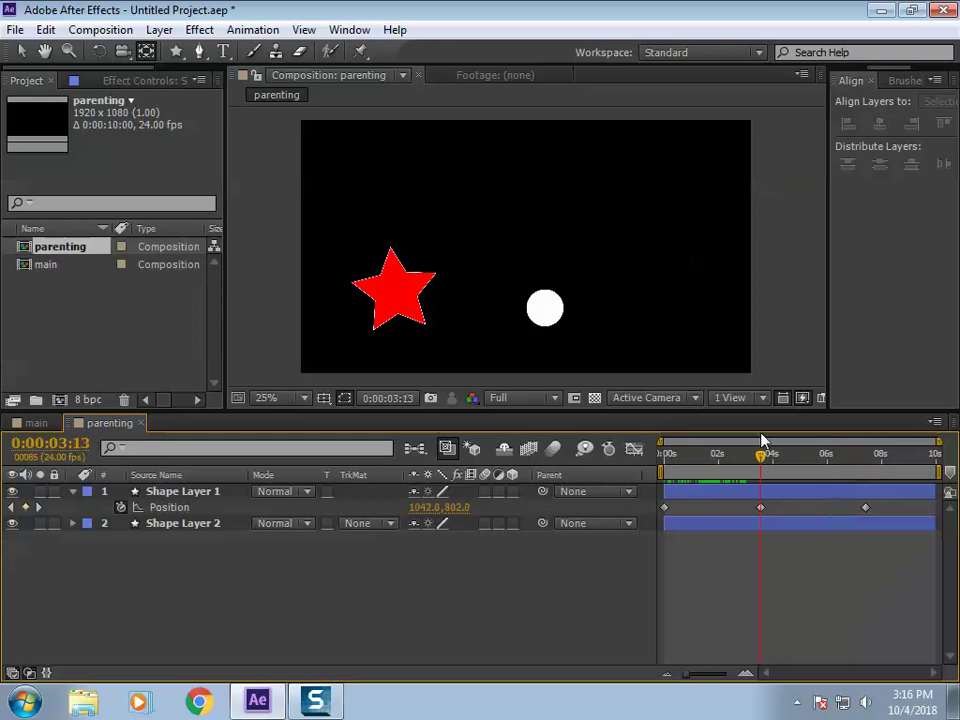
Step: Hide the timeline's blending mode columns, keeping only the layer switches and the Parent column
click(28, 672)
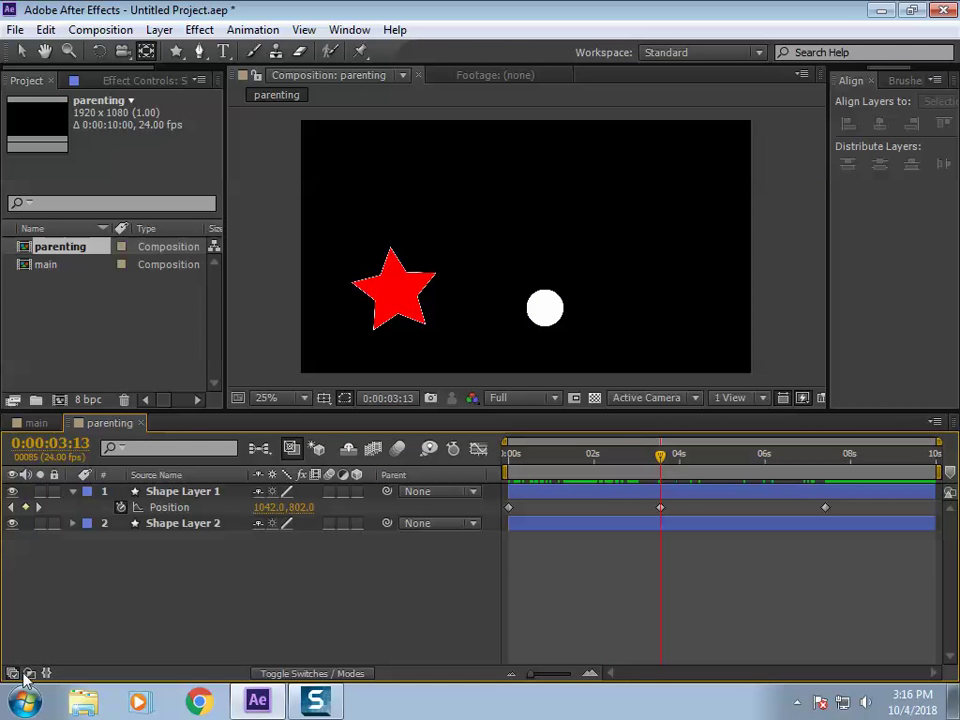
click(297, 674)
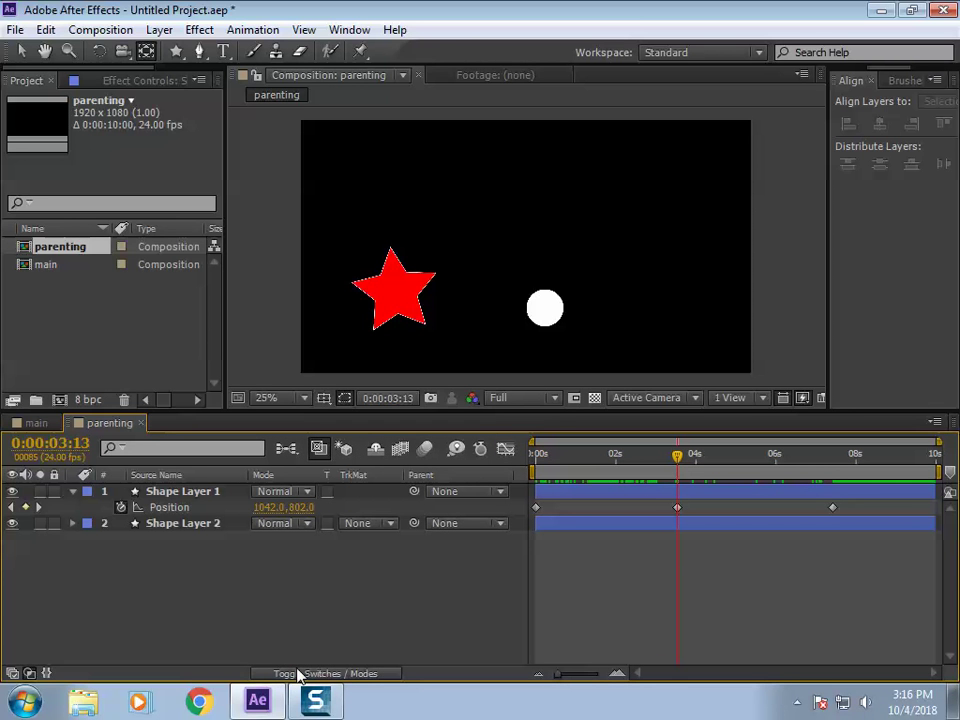
click(297, 674)
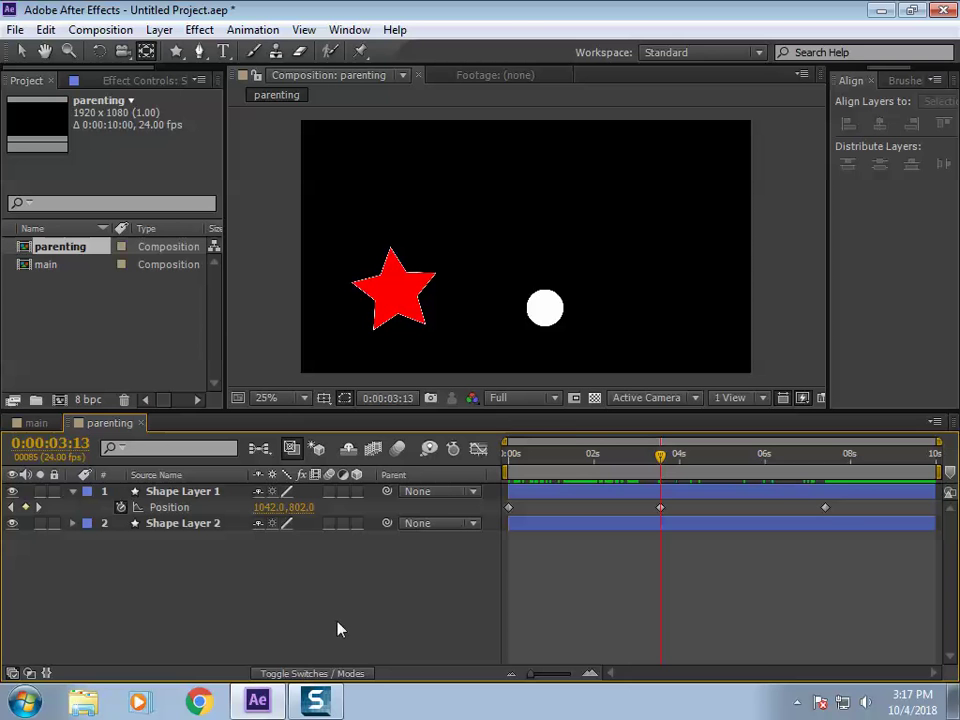
click(29, 674)
click(29, 674)
click(386, 653)
Step: Move the current time to 0:00:01:03 and set Shape Layer 1 as the parent of the star layer
drag(663, 458, 568, 476)
click(182, 530)
click(183, 531)
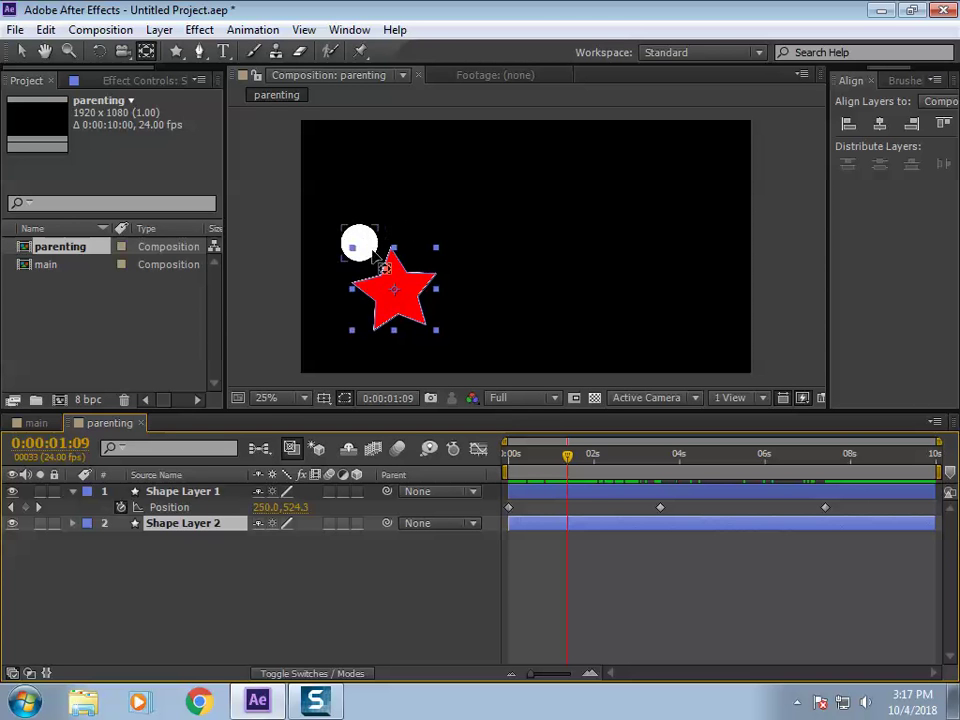
mouse_move(574, 459)
mouse_down()
mouse_move(649, 458)
mouse_move(551, 448)
mouse_move(564, 444)
mouse_move(557, 452)
mouse_up()
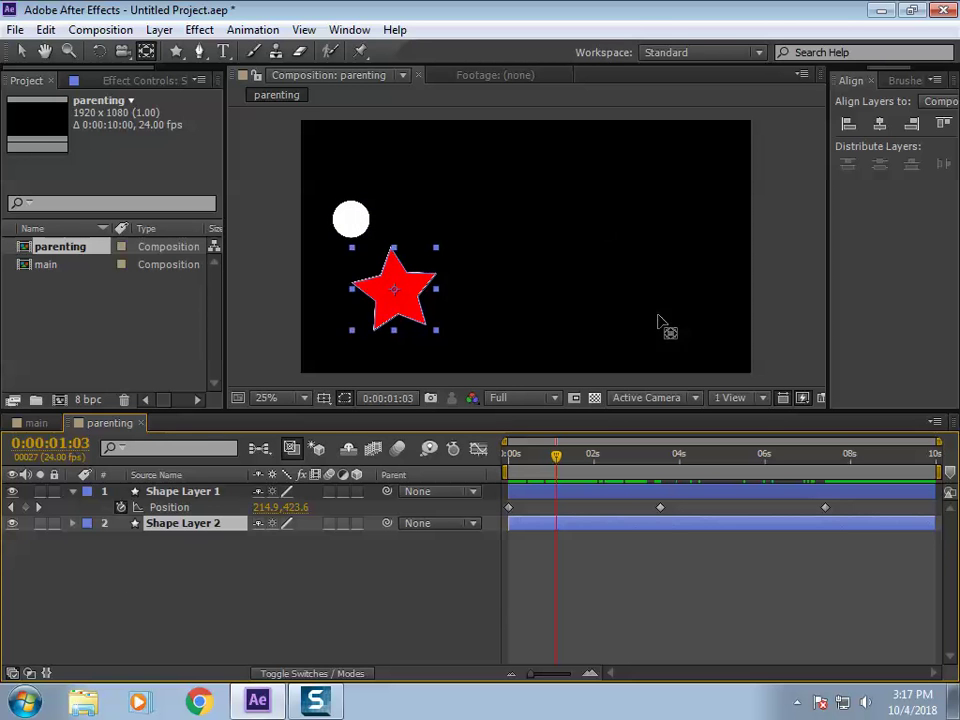
click(208, 538)
click(200, 523)
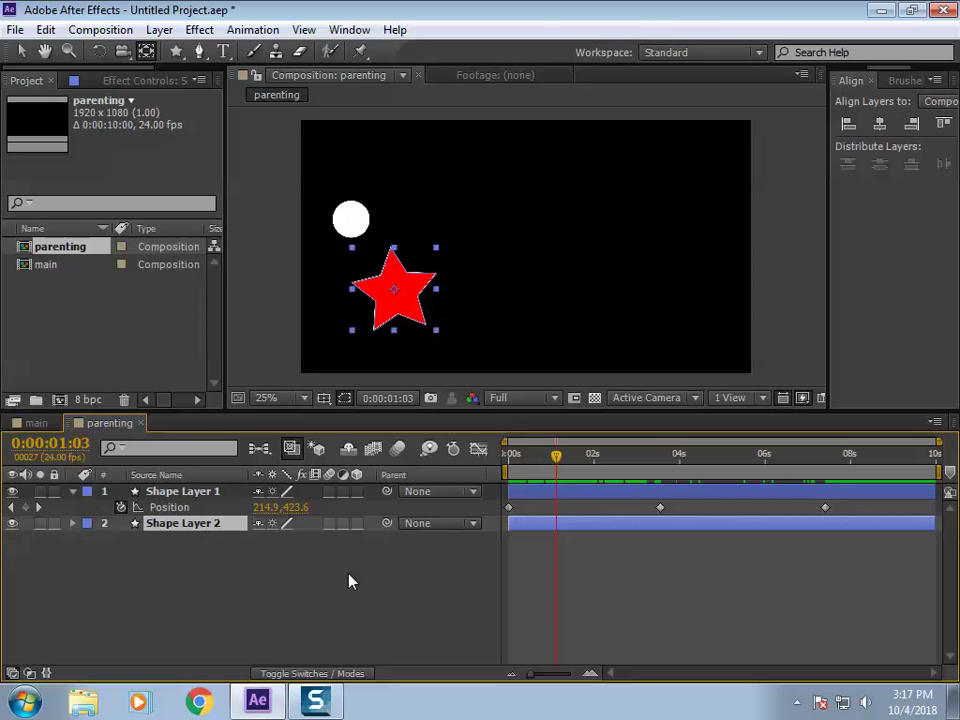
click(438, 526)
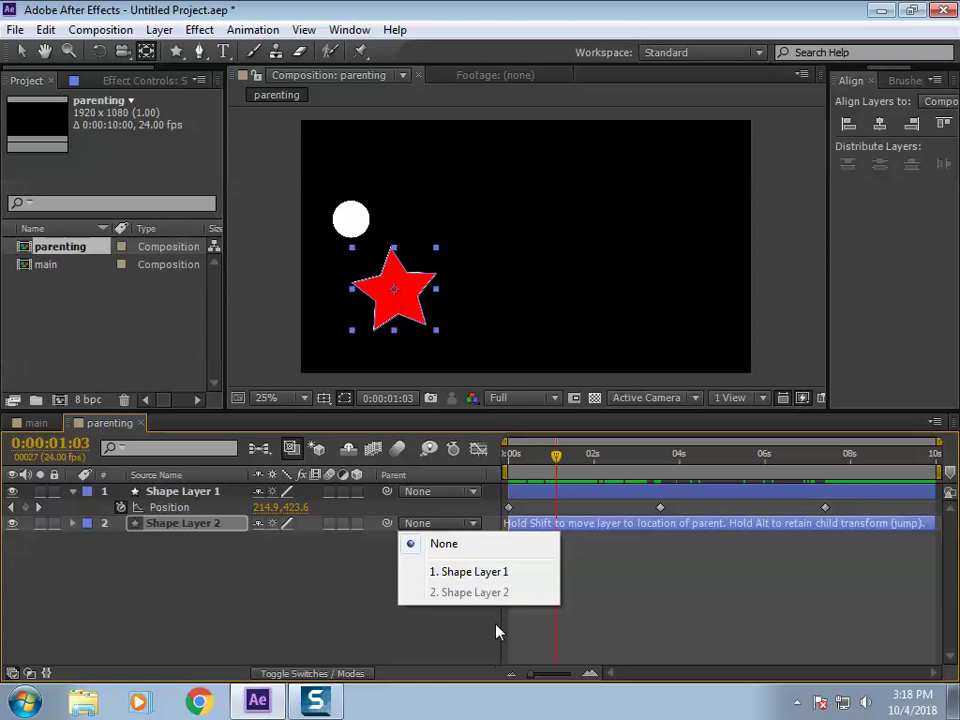
click(468, 572)
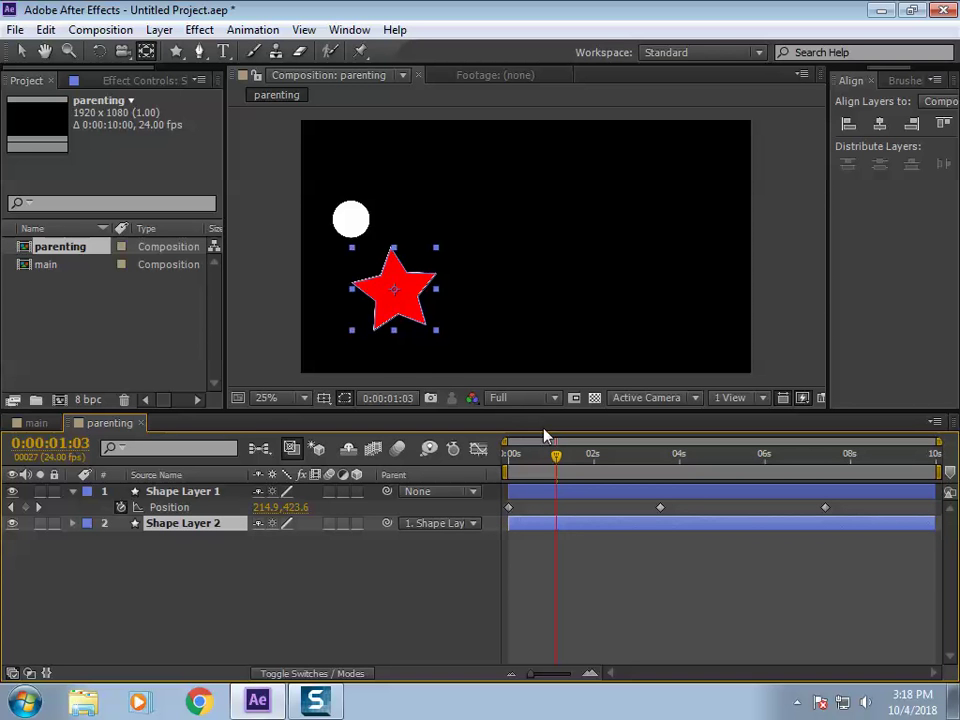
Step: Scrub and preview the animation to check how the parented star moves with the circle
click(560, 456)
drag(560, 456, 594, 456)
key(KP_0)
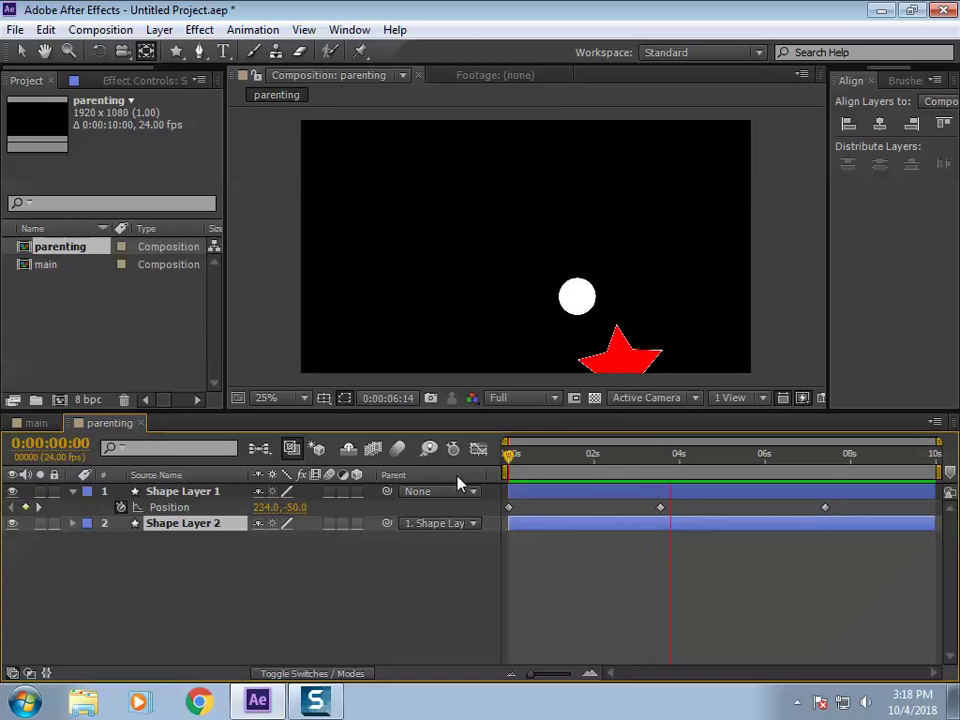
key(space)
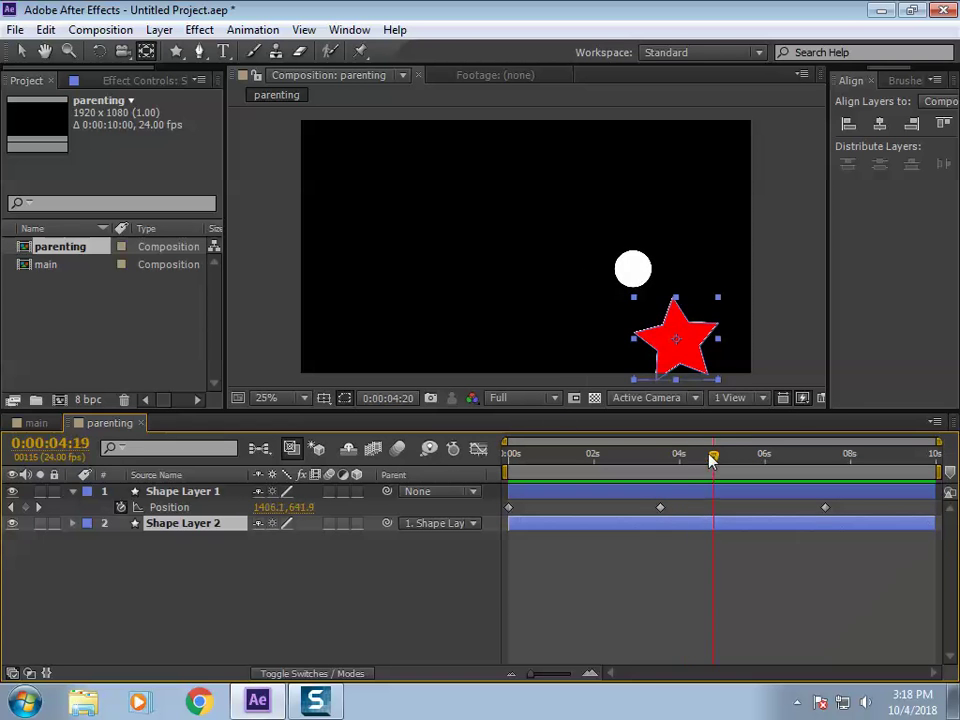
Step: Go to 0:00:03:22 and set the star layer's parent to None
drag(714, 455, 677, 455)
click(435, 528)
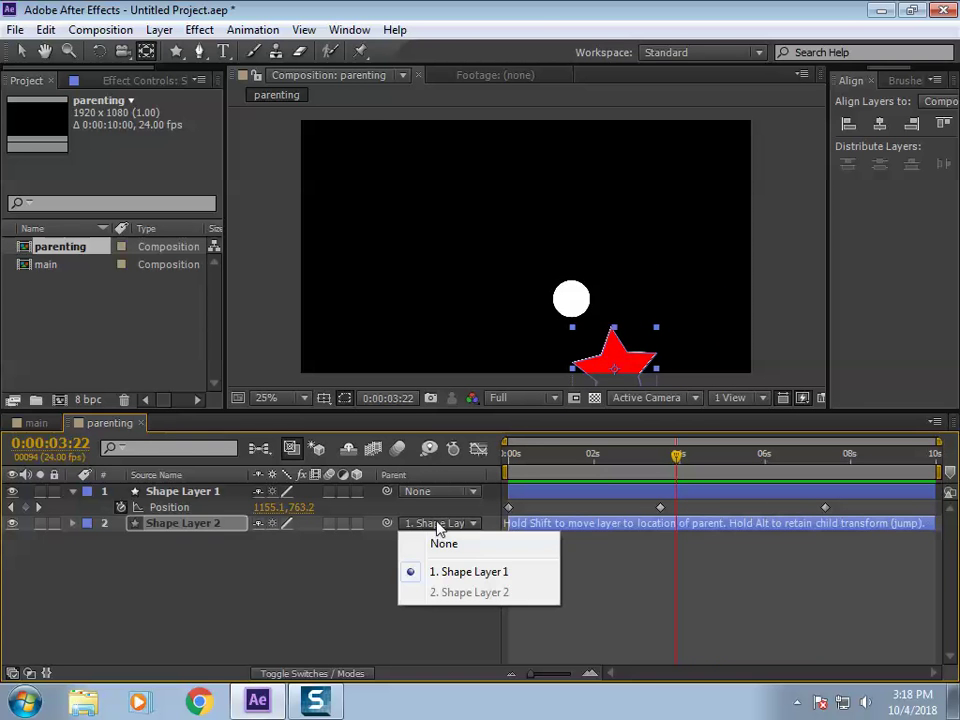
click(441, 544)
Step: At 0:00:03:07, move the star with the Selection tool so that it is centred on the circle
drag(677, 455, 651, 460)
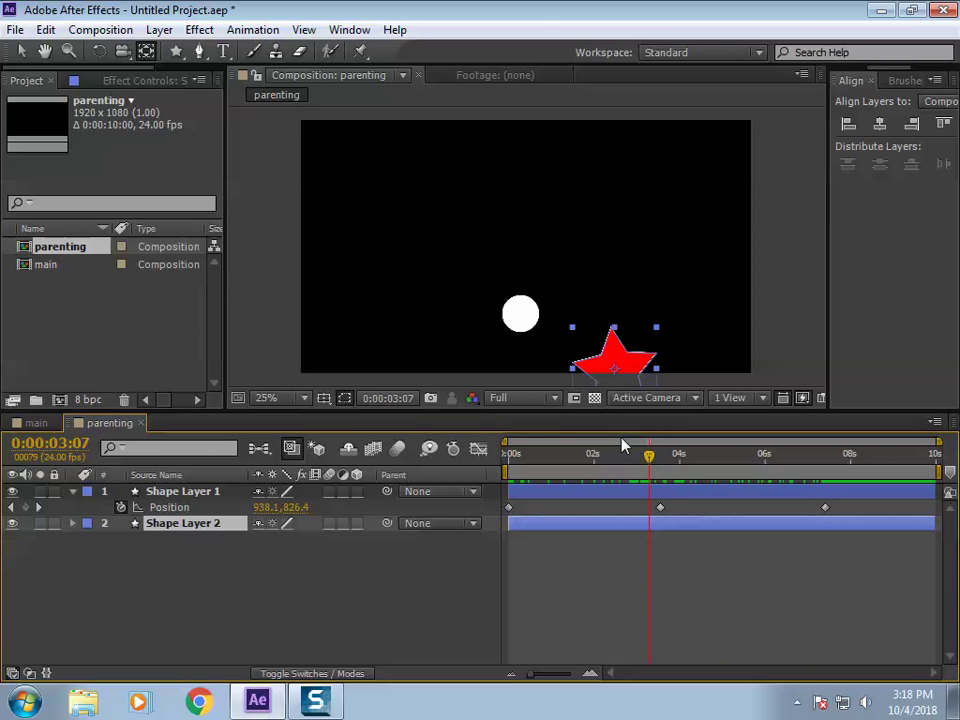
click(615, 362)
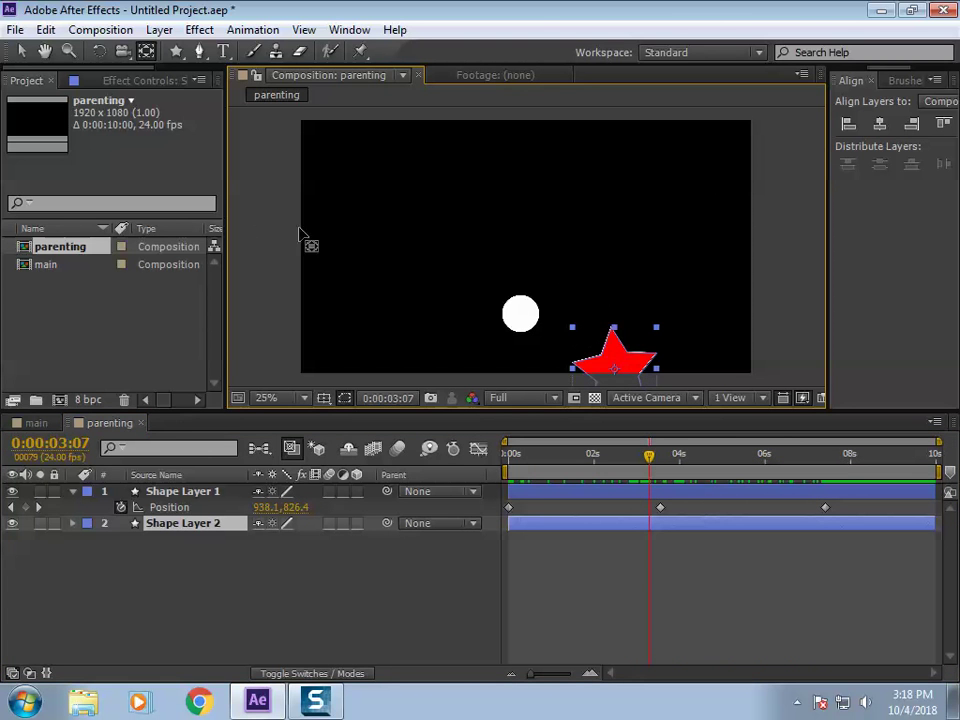
key(v)
mouse_move(606, 360)
mouse_down()
mouse_move(515, 313)
mouse_move(529, 303)
mouse_up()
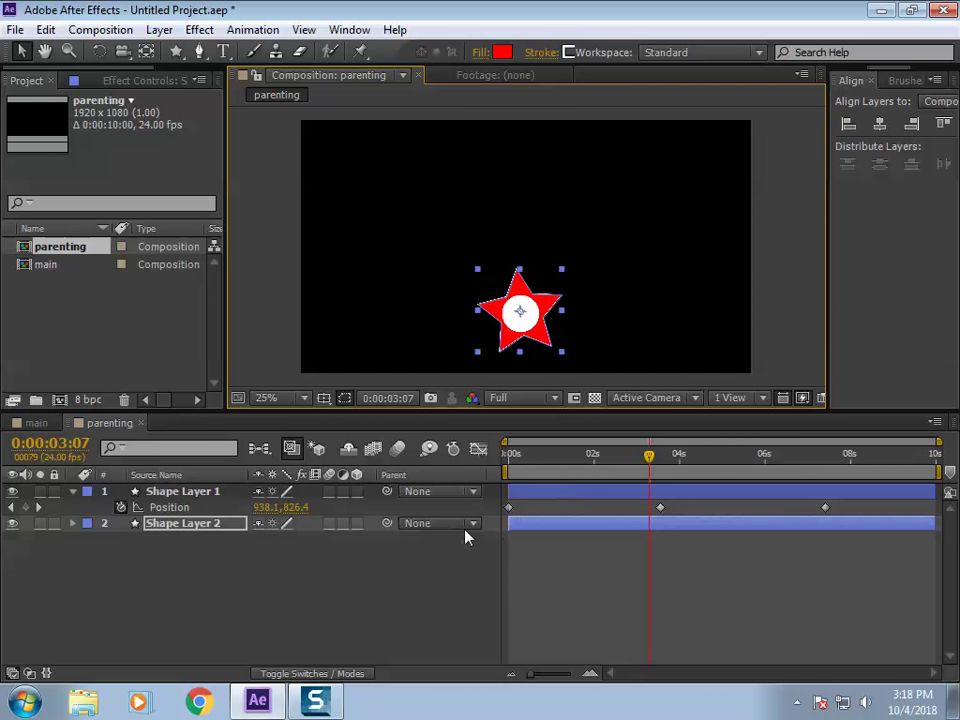
Step: Parent the star layer to Shape Layer 1 with the pick whip and check their joint motion by scrubbing to 0:00:02:08
mouse_move(650, 456)
mouse_down()
mouse_move(510, 455)
mouse_move(651, 454)
mouse_up()
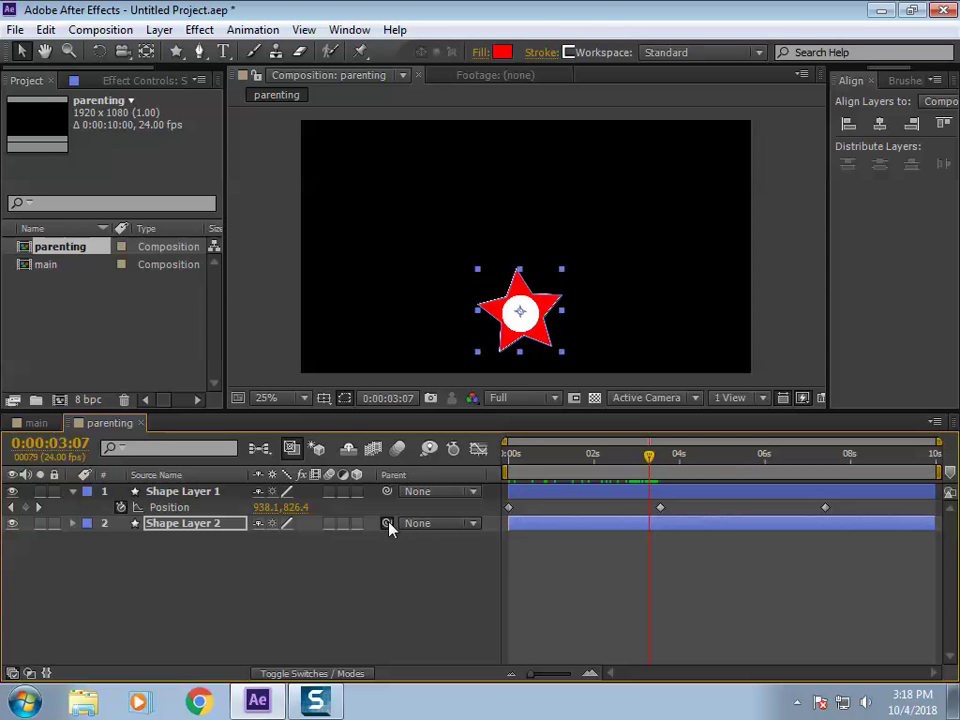
drag(384, 523, 193, 496)
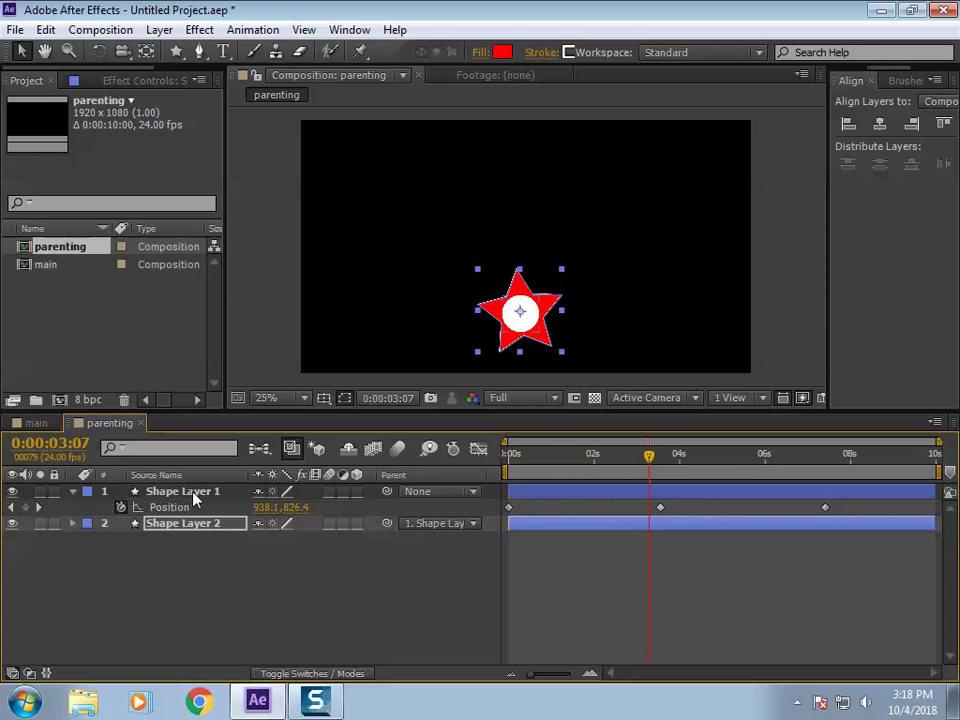
click(370, 621)
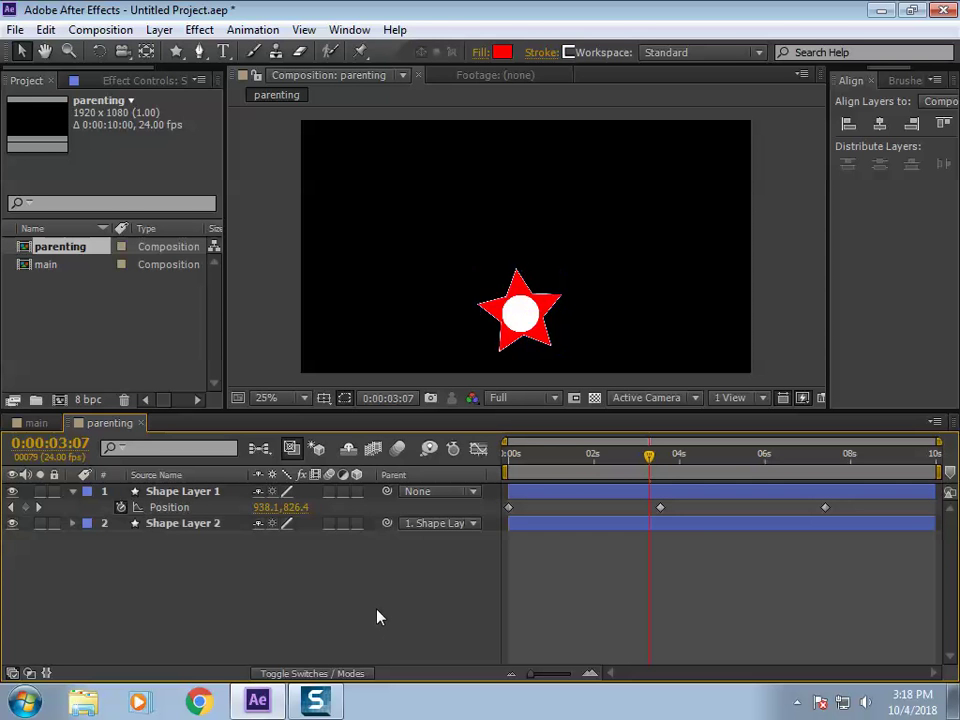
drag(649, 457, 677, 502)
drag(798, 500, 607, 533)
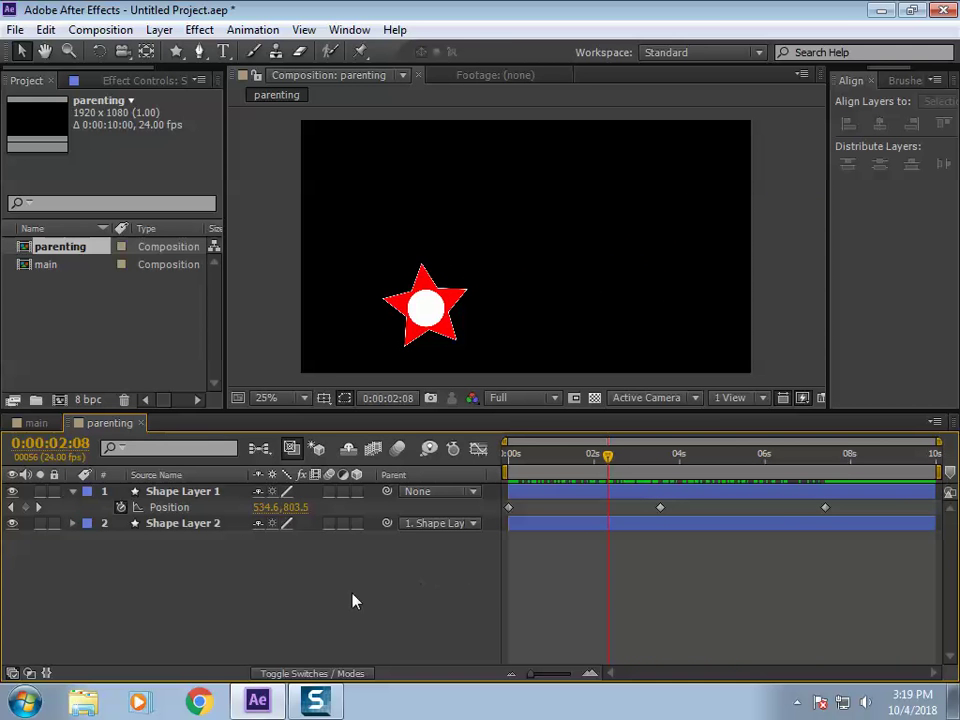
Step: Remove the circle layer's position animation and set the star layer's parent to None
click(182, 508)
click(205, 540)
click(195, 491)
click(121, 507)
click(210, 546)
click(445, 523)
click(440, 543)
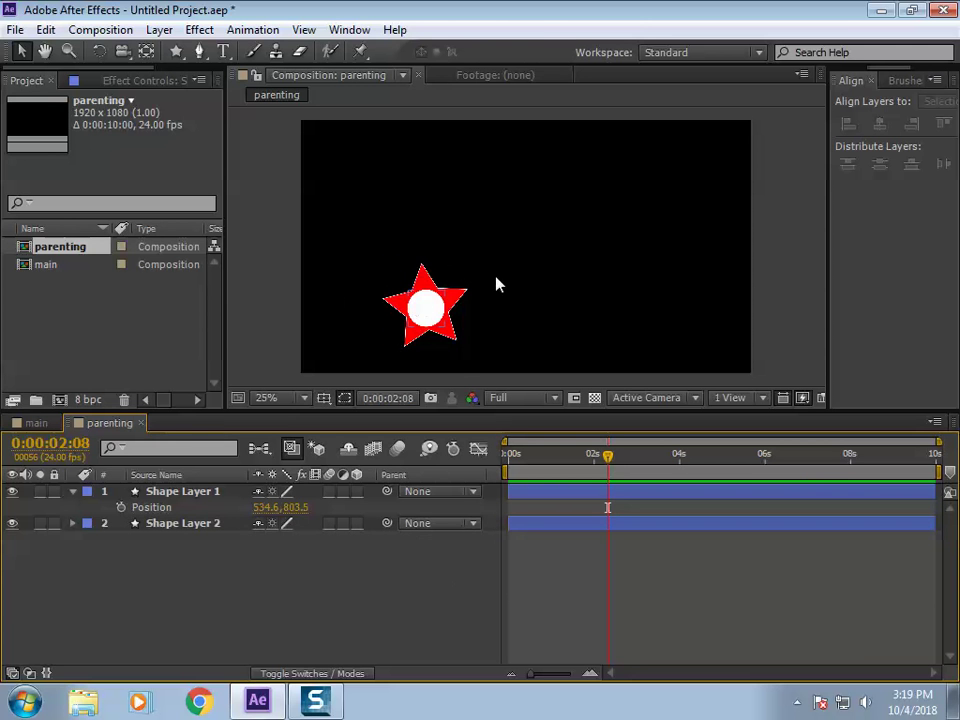
Step: Make the circle a 3D layer and place it at about 1163, 556, with the star beside it near the frame's centre
drag(429, 307, 573, 265)
click(357, 491)
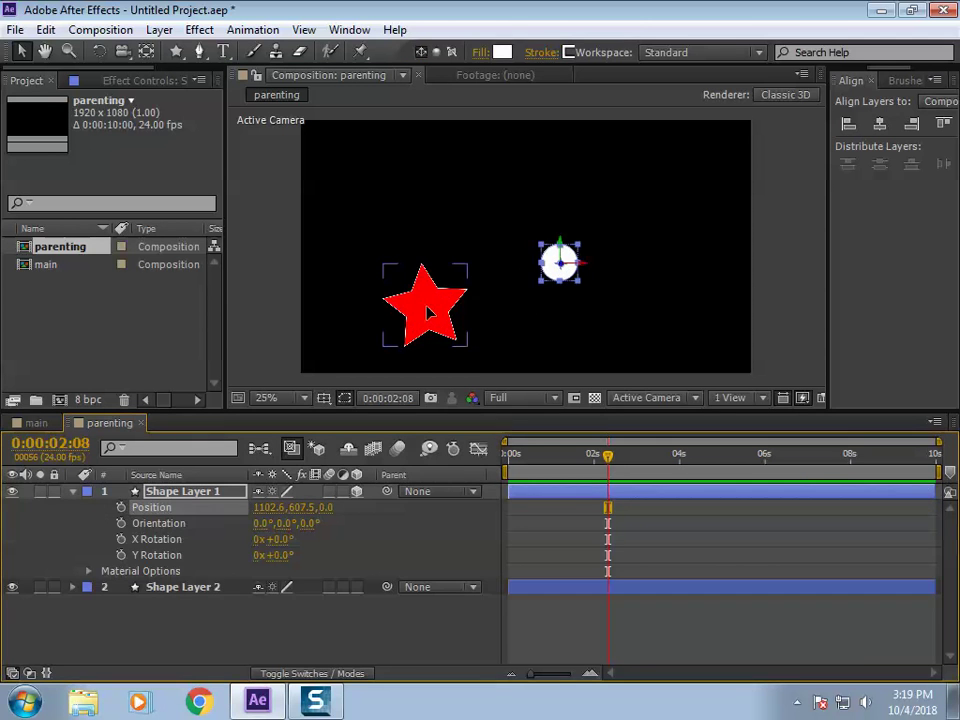
click(428, 315)
drag(457, 316, 573, 252)
drag(487, 262, 502, 272)
drag(568, 257, 565, 328)
key(ctrl+z)
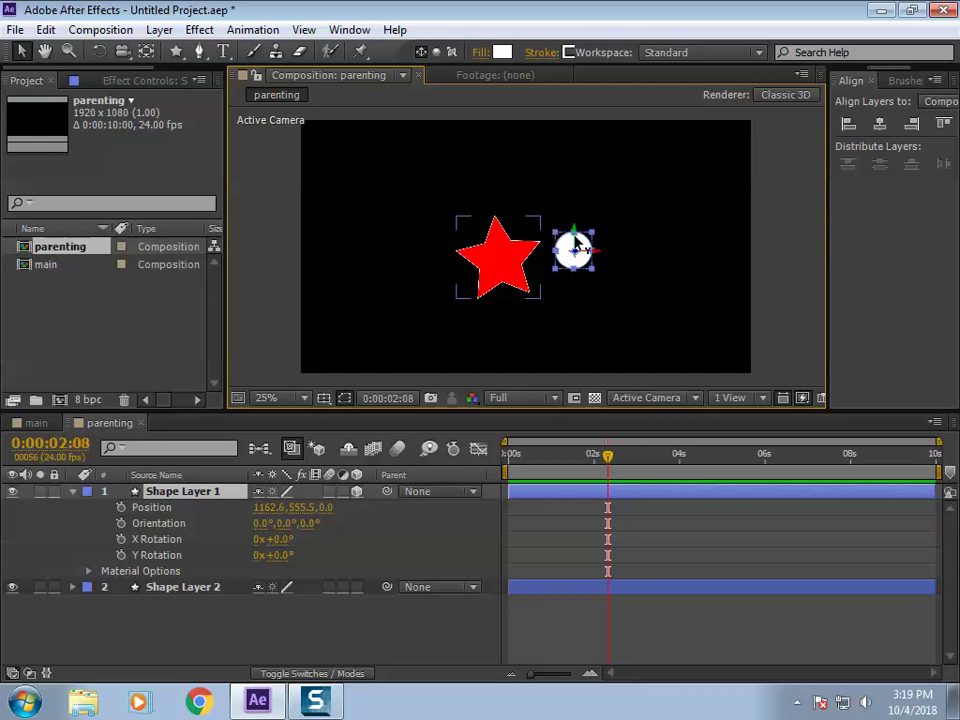
click(503, 262)
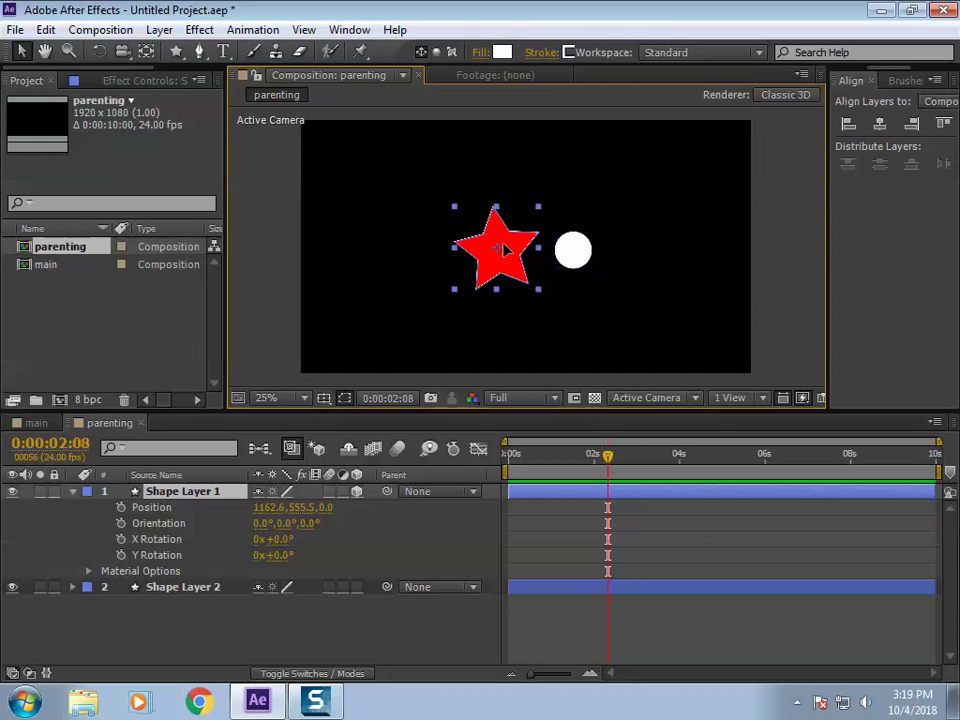
Step: Collapse the circle layer's properties and turn it back into a 2D layer
click(283, 645)
click(190, 508)
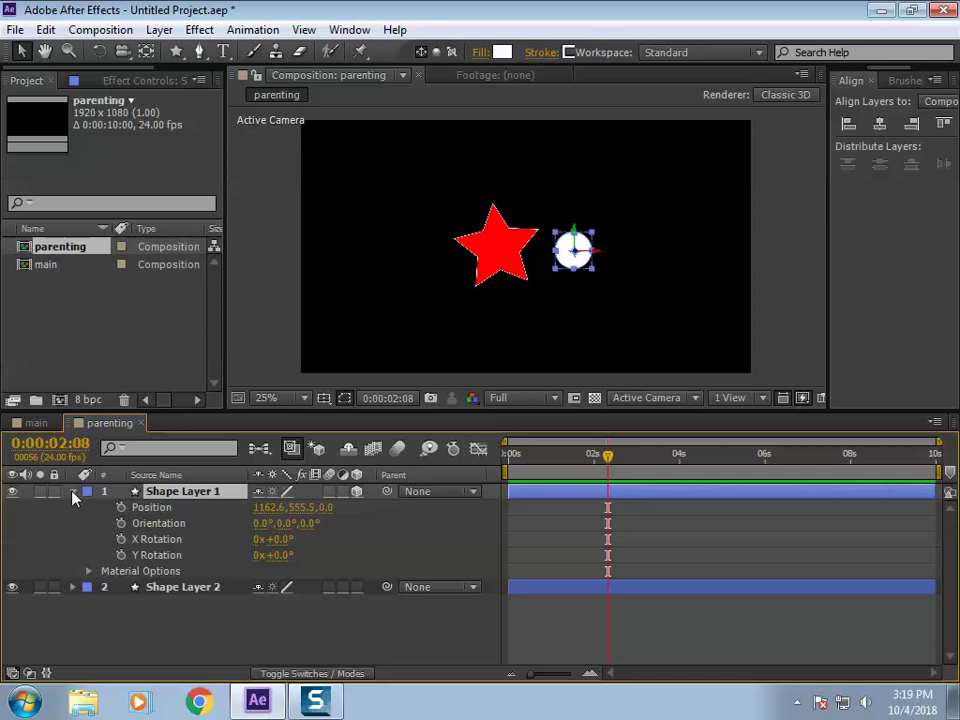
click(72, 491)
click(188, 508)
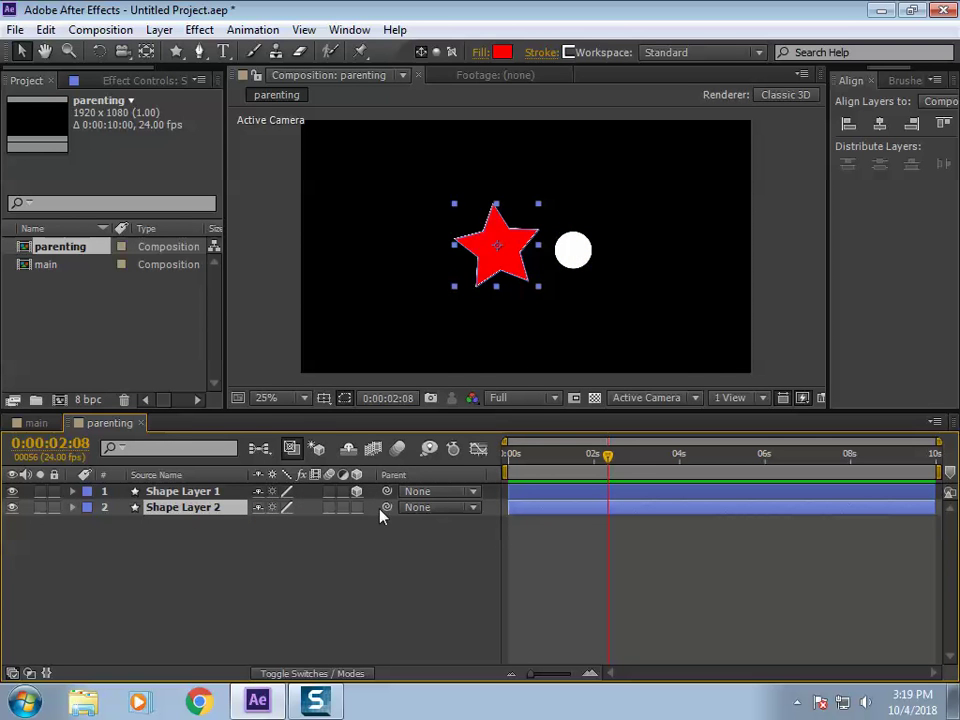
click(357, 491)
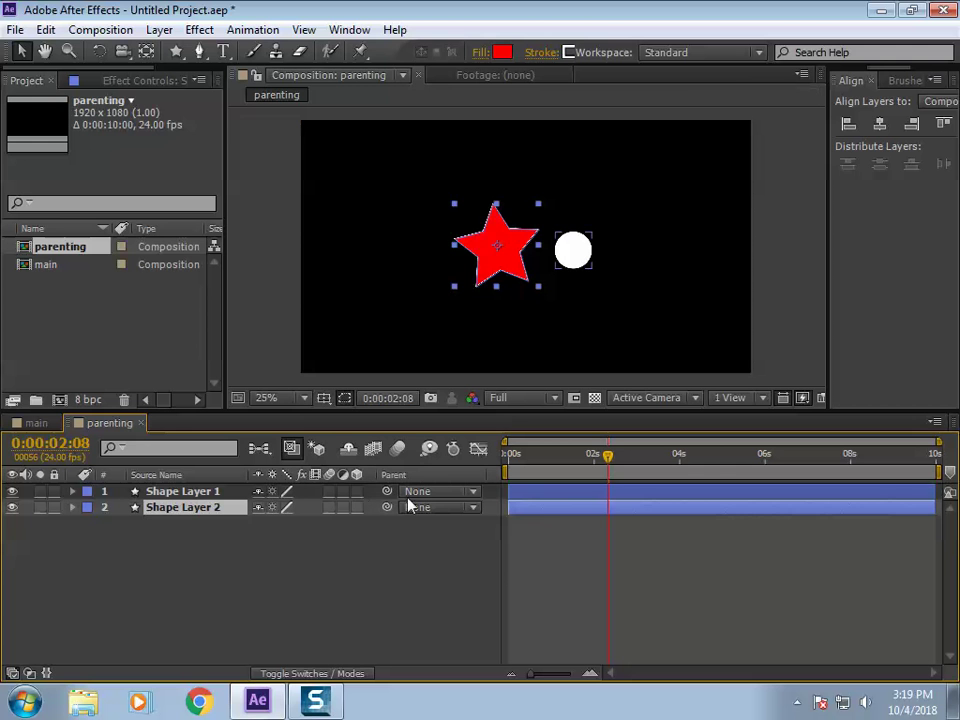
Step: Parent the circle layer to Shape Layer 2 and reveal the star layer's Rotation property
click(433, 497)
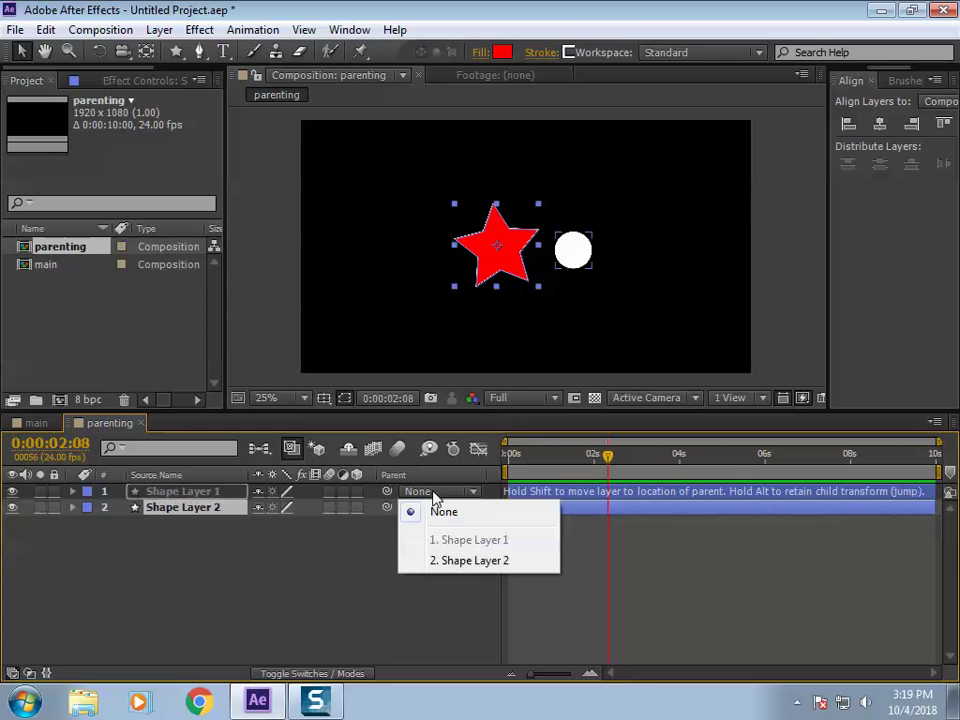
click(446, 560)
click(210, 552)
click(182, 508)
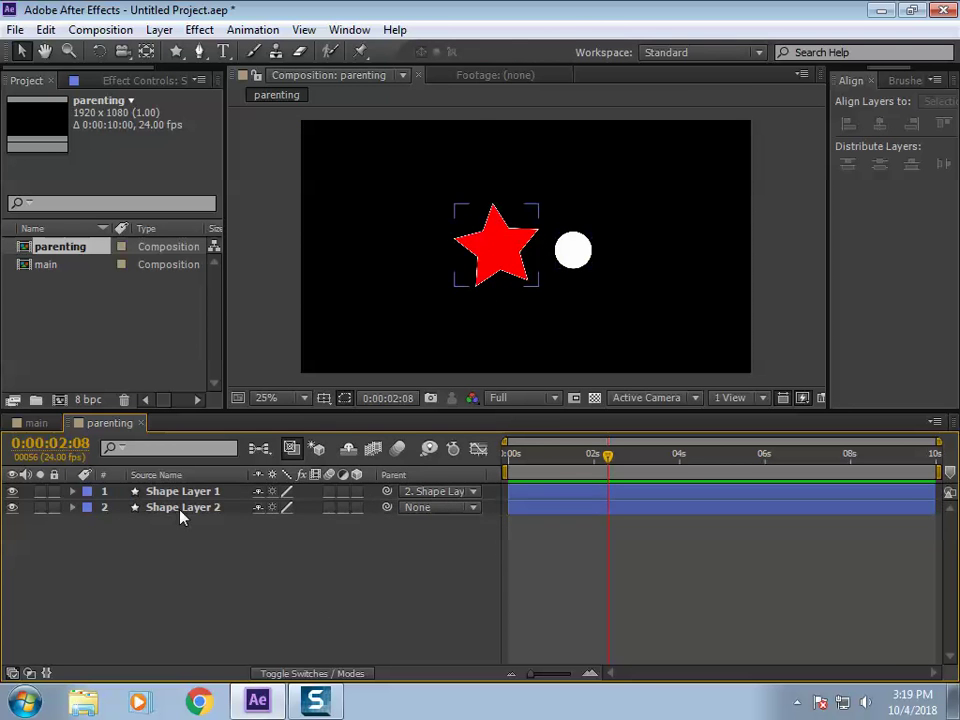
key(r)
Step: Try rotating the star layer with the circle attached, and undo the rotation
drag(280, 525, 471, 606)
key(ctrl+z)
click(392, 601)
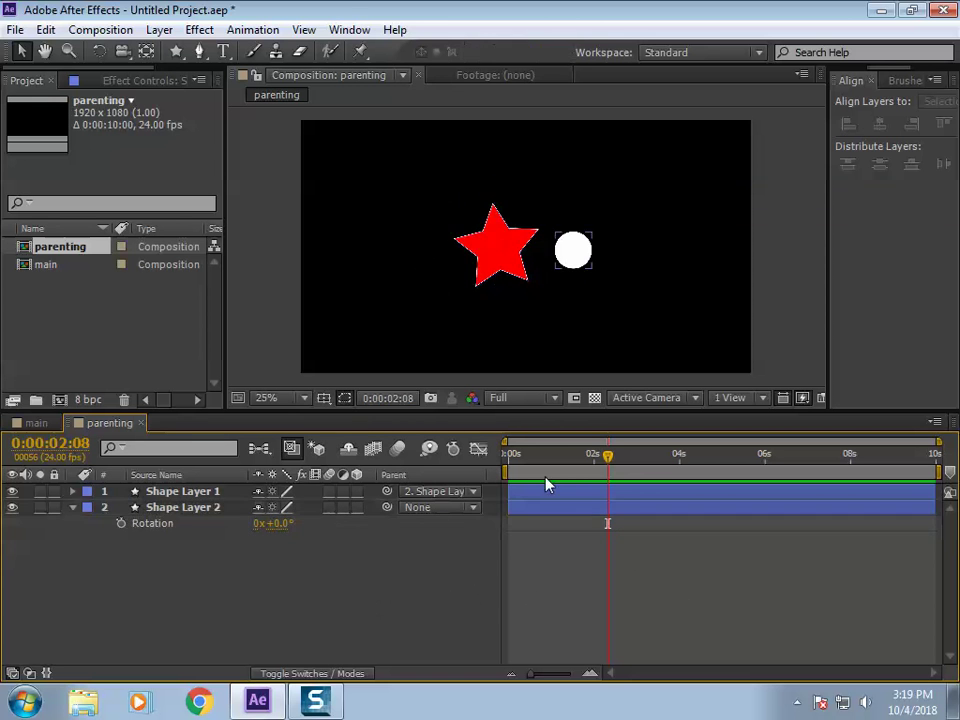
Step: Activate the Pan Behind tool and rotate the star layer to -11°, swinging the attached circle around it
click(182, 508)
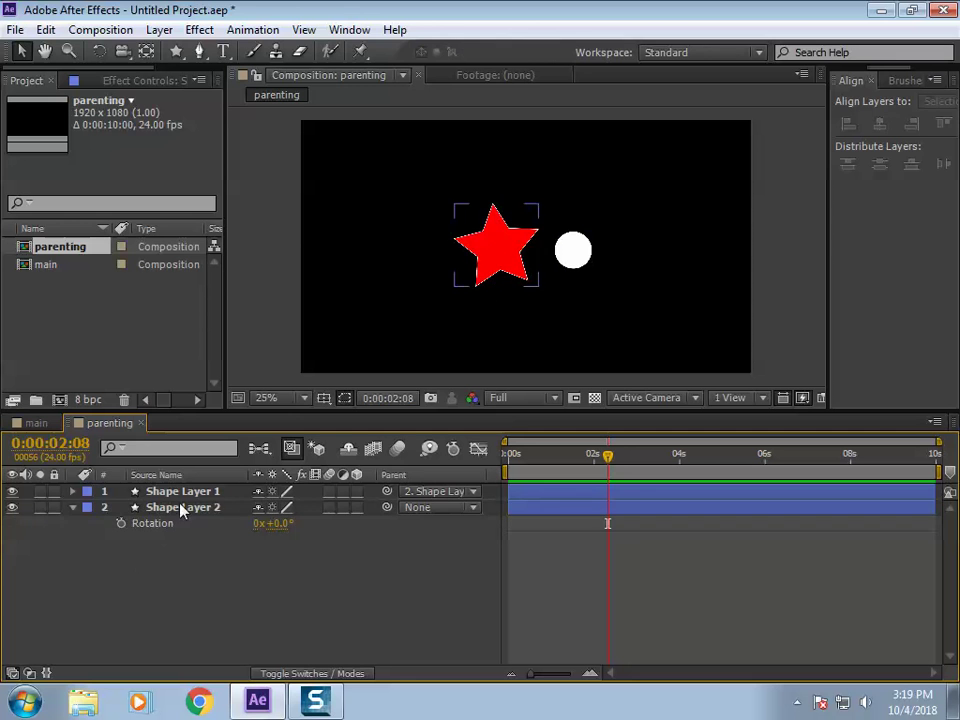
click(146, 51)
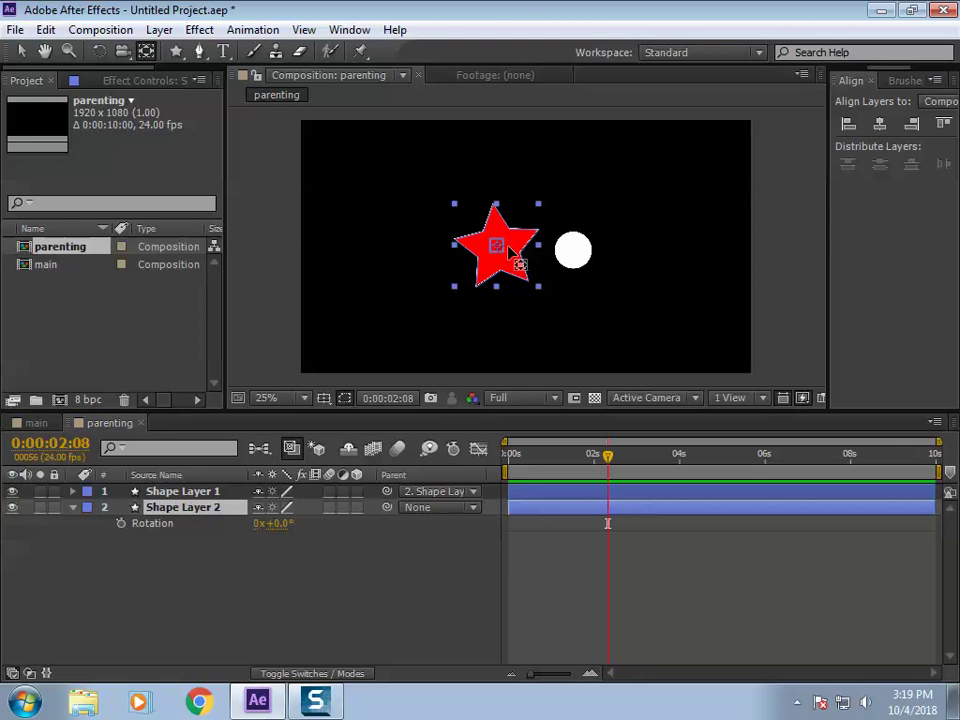
click(368, 602)
click(229, 506)
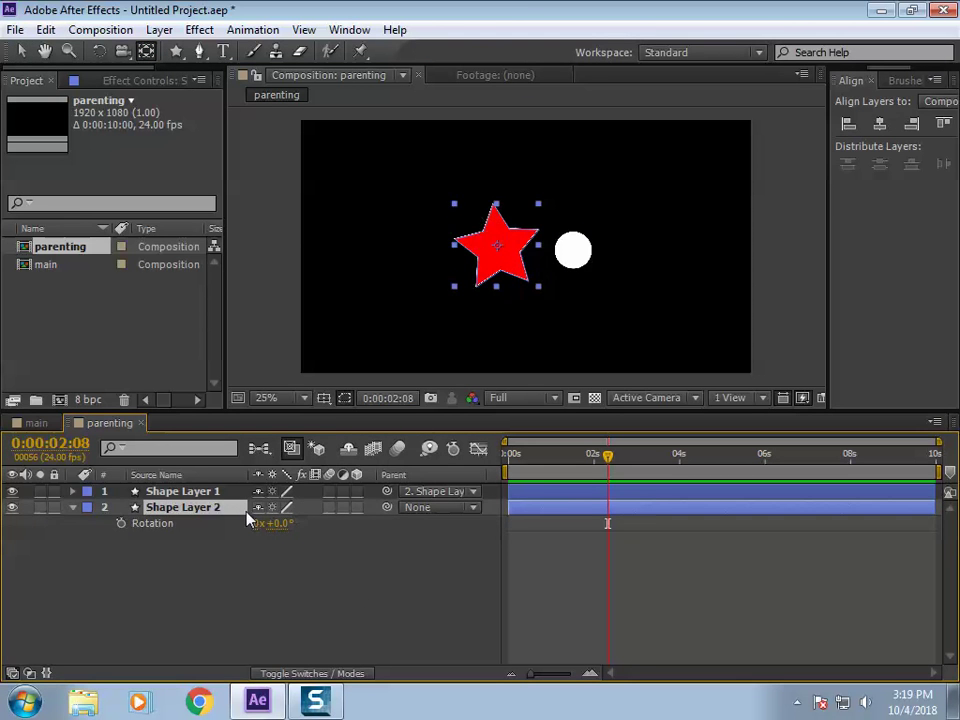
drag(272, 523, 479, 565)
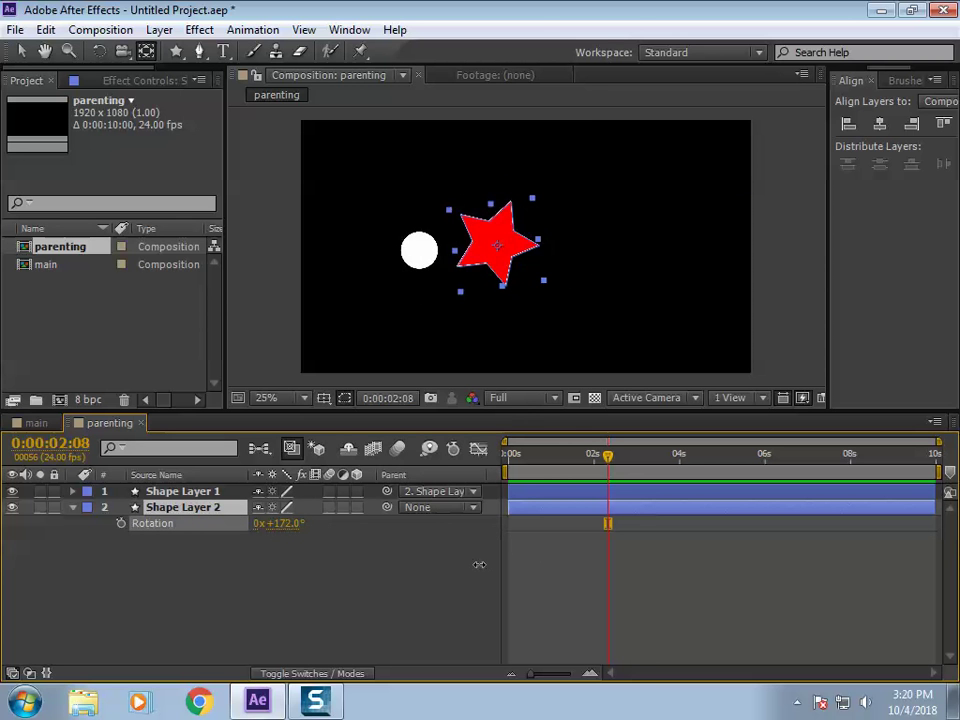
drag(479, 565, 313, 572)
Step: Animate the star layer's rotation with keyframes at 0:00:00:00 and 0:00:04:01, setting the second to 325°
drag(630, 479, 360, 604)
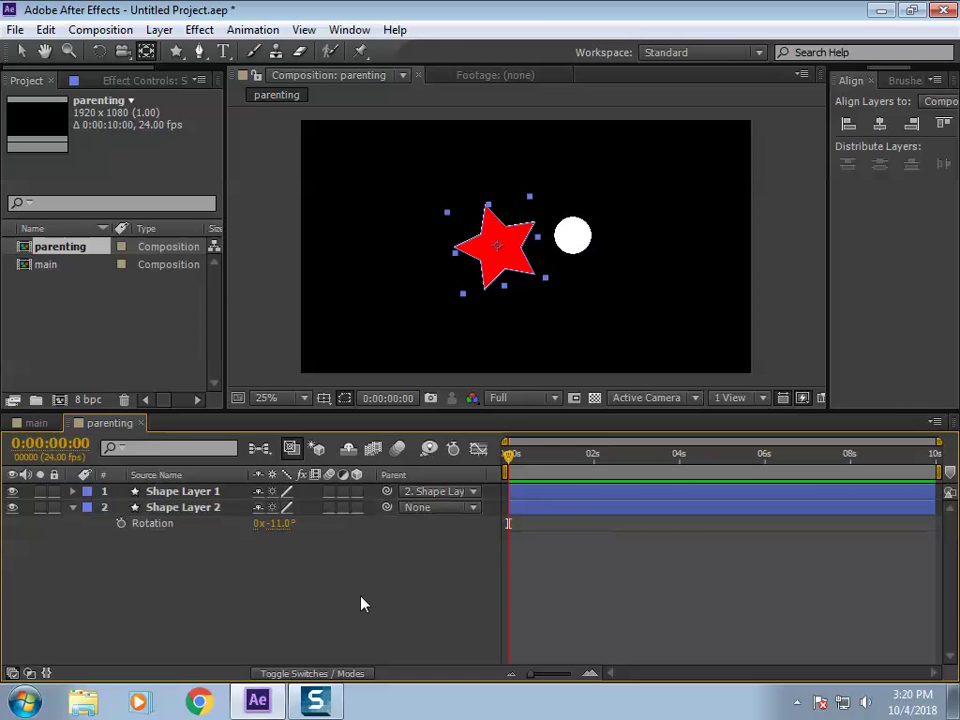
key(r)
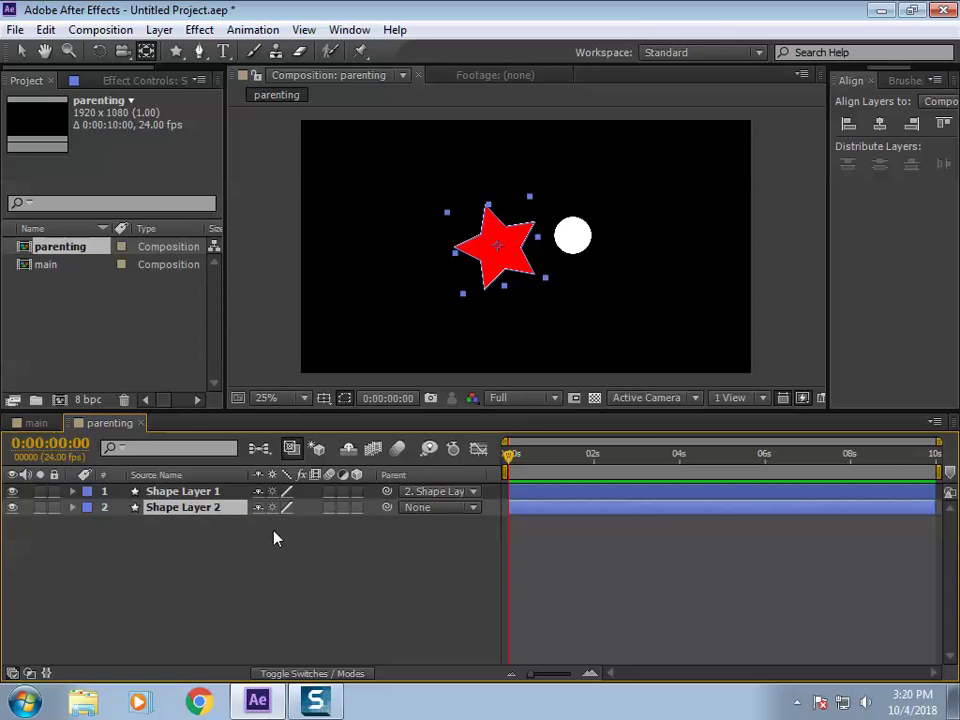
key(r)
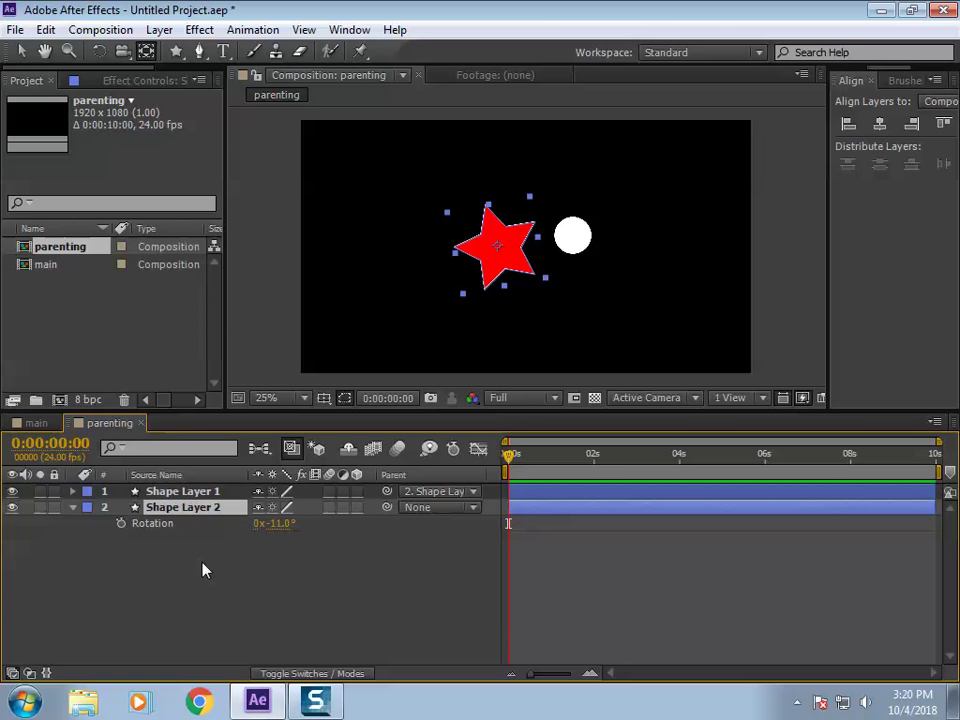
click(120, 523)
drag(514, 456, 680, 456)
drag(273, 524, 622, 549)
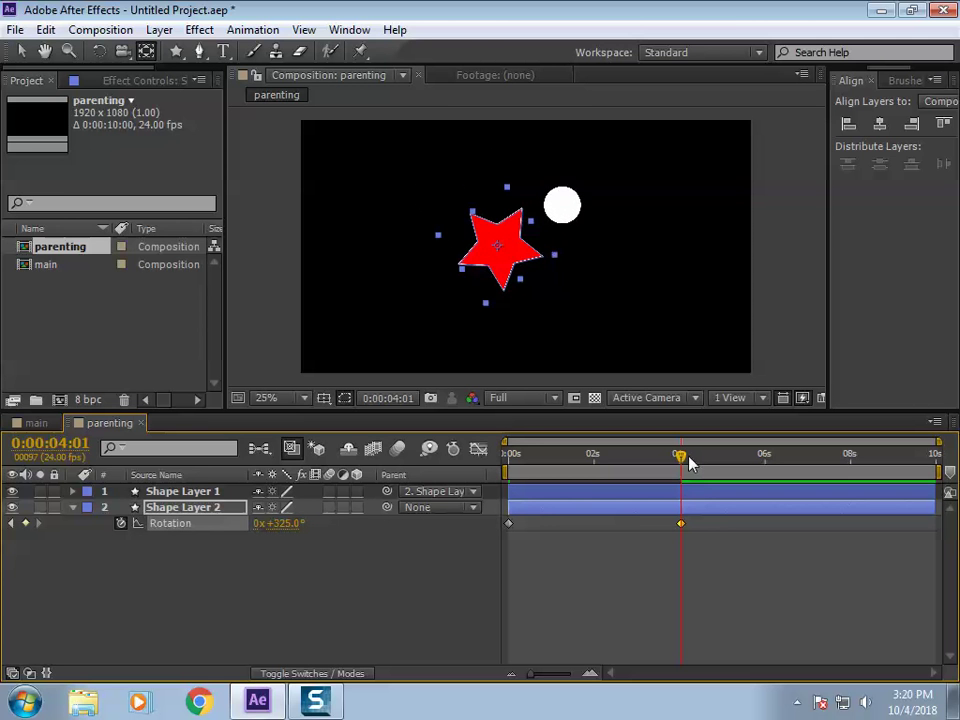
Step: End the work area at 0:00:04:01 and preview the circle orbiting the rotating star
key(n)
key(space)
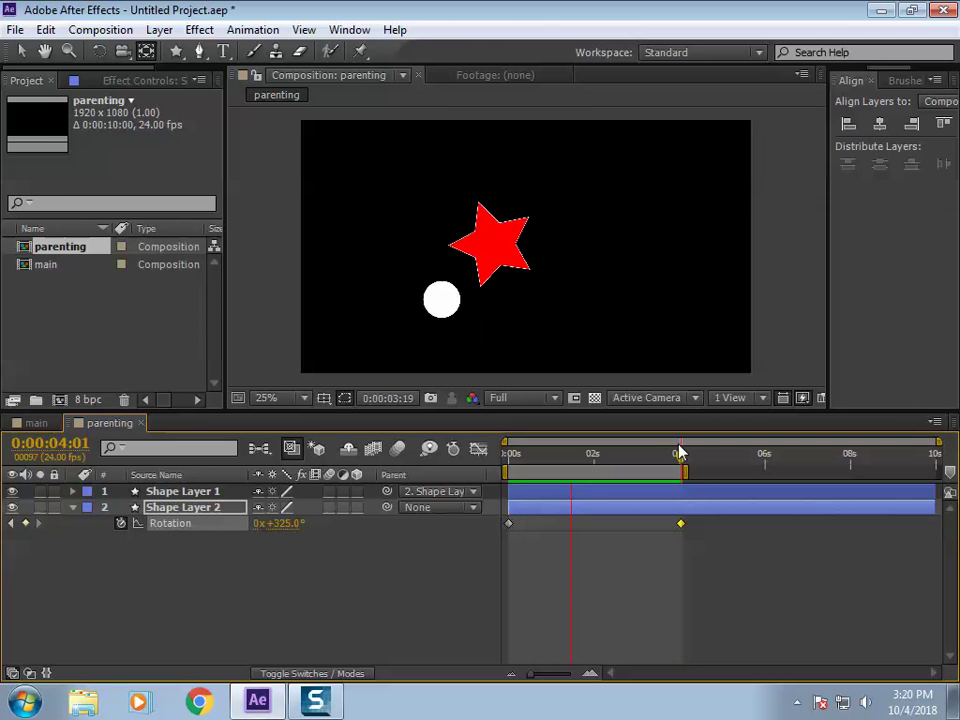
key(space)
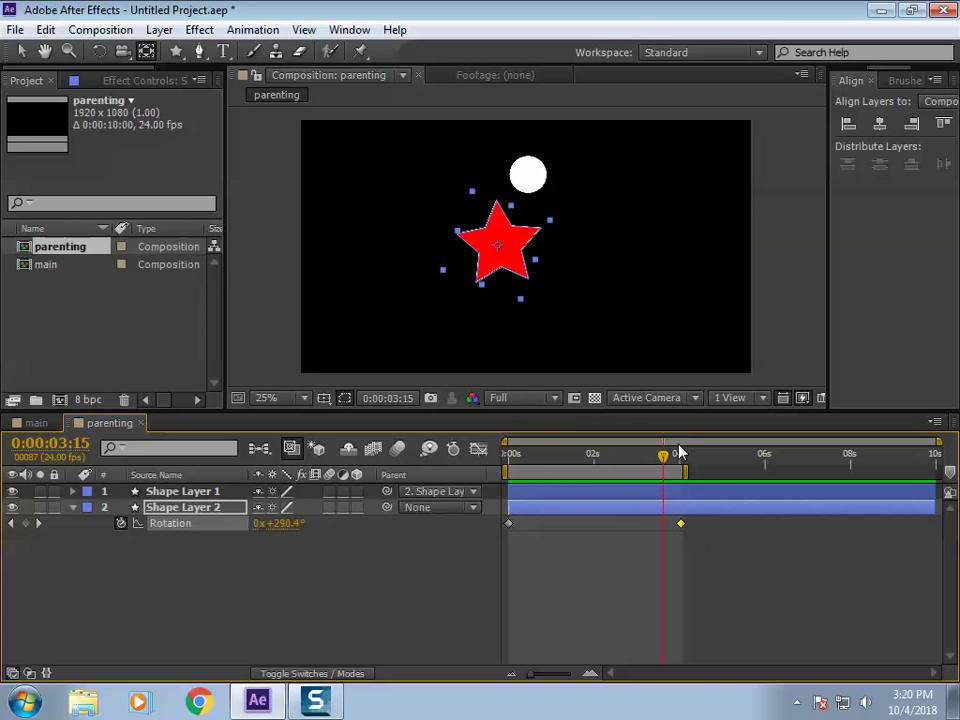
click(679, 453)
click(279, 619)
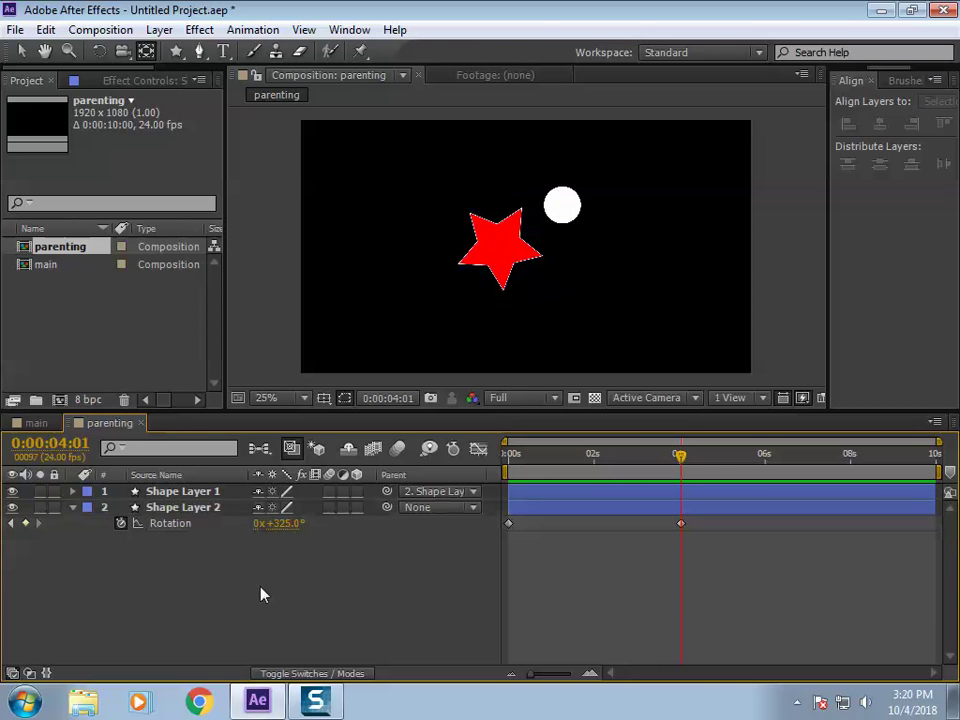
Step: Set the circle layer's parent to None
click(172, 507)
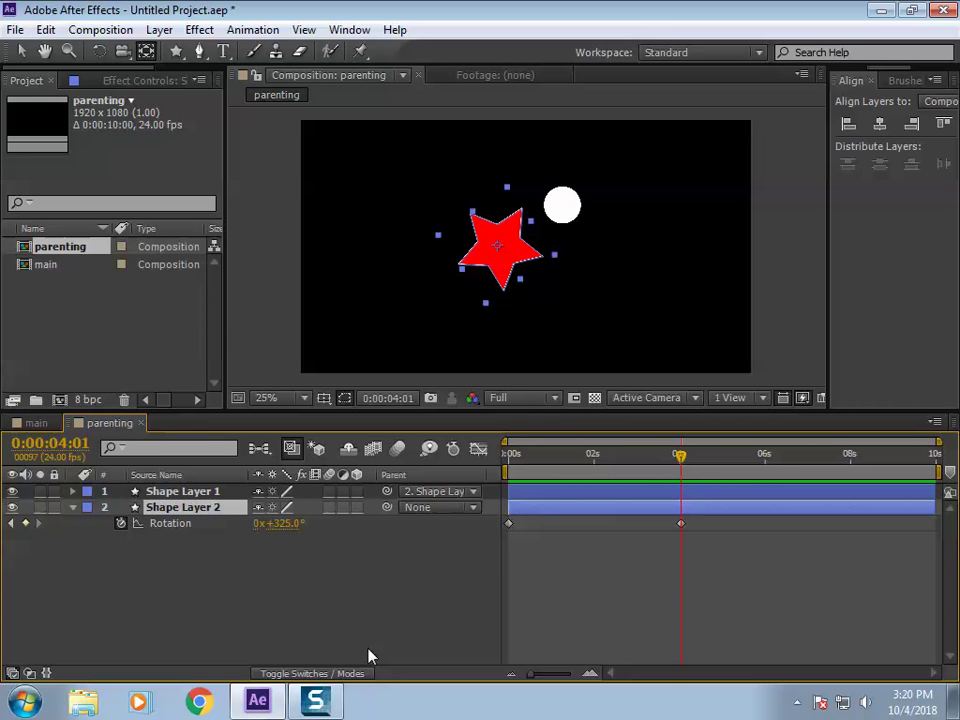
click(435, 491)
click(443, 512)
click(373, 604)
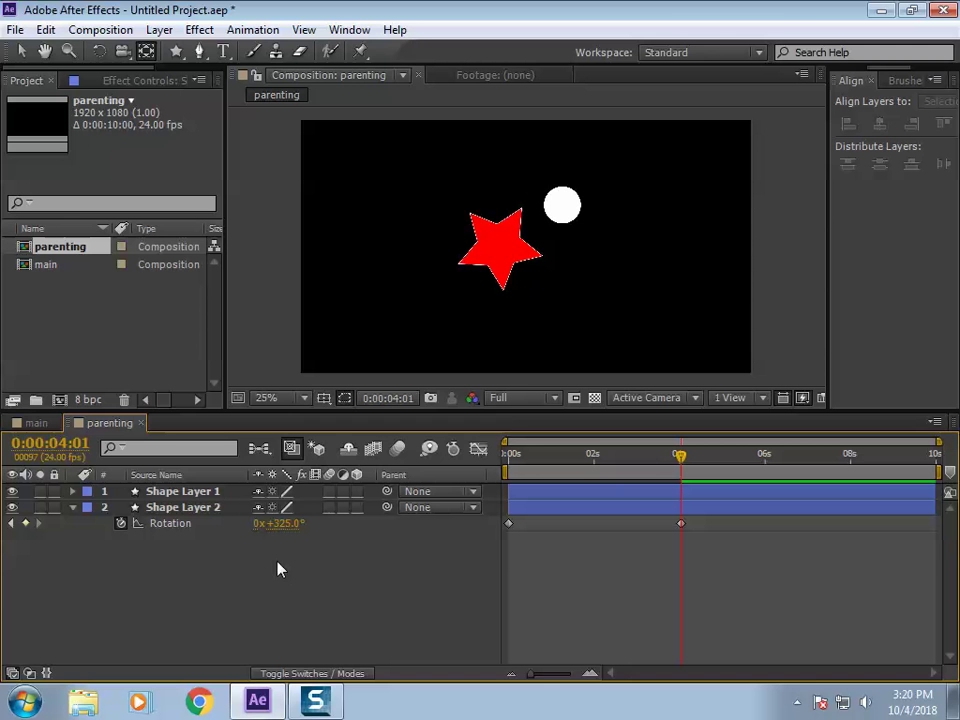
Step: Remove the rotation animation from the star layer, keeping its rotation at 325°
click(176, 508)
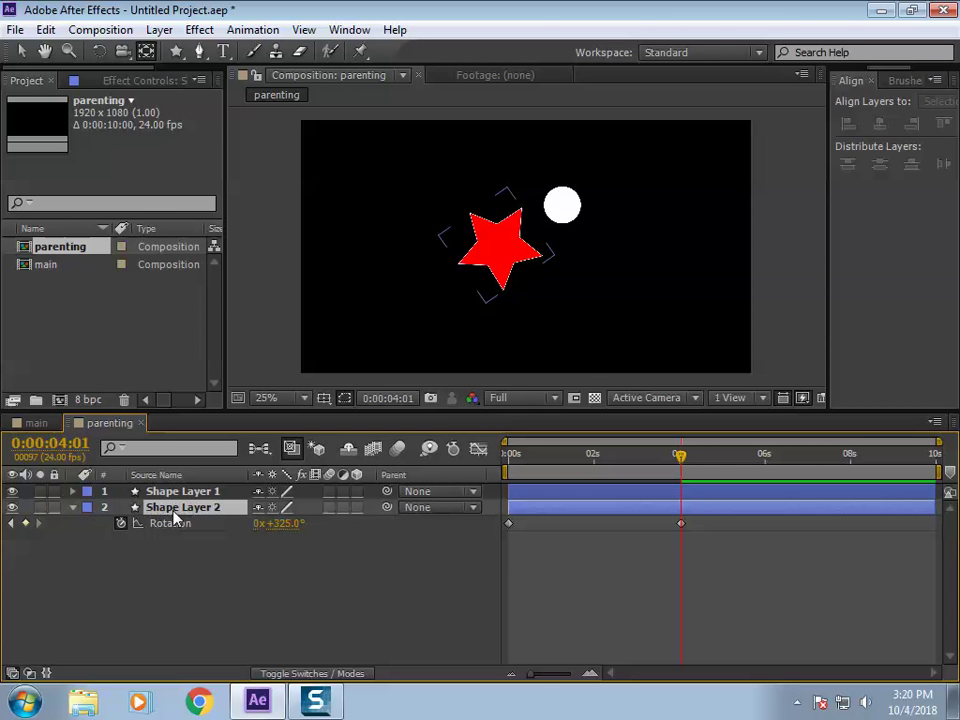
click(121, 523)
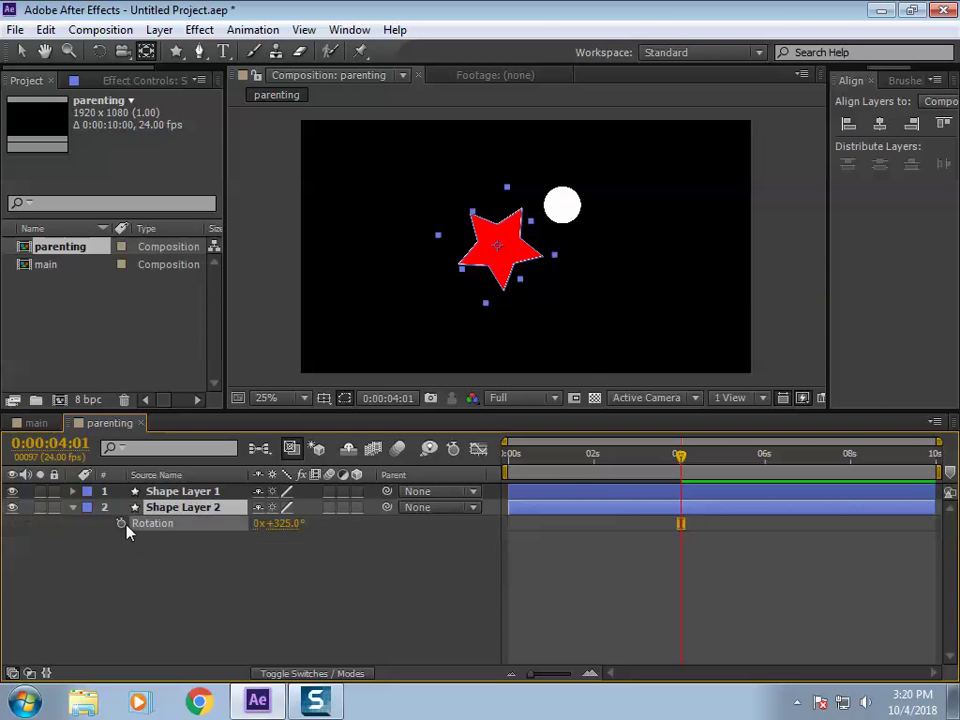
click(330, 560)
Step: Add a null object to the parenting composition
right_click(311, 554)
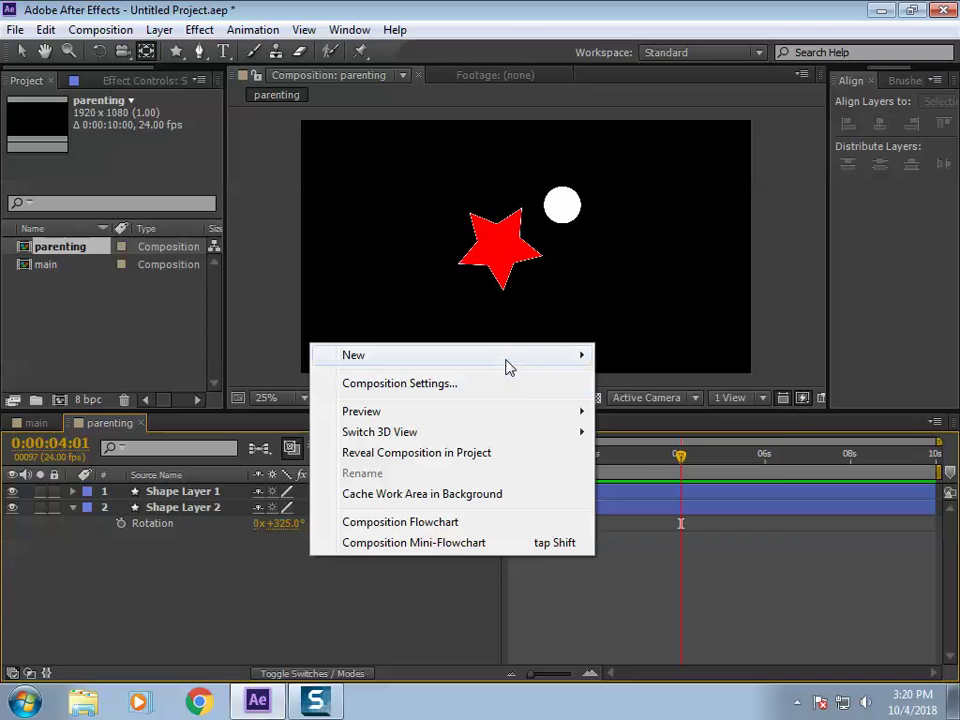
mouse_move(538, 366)
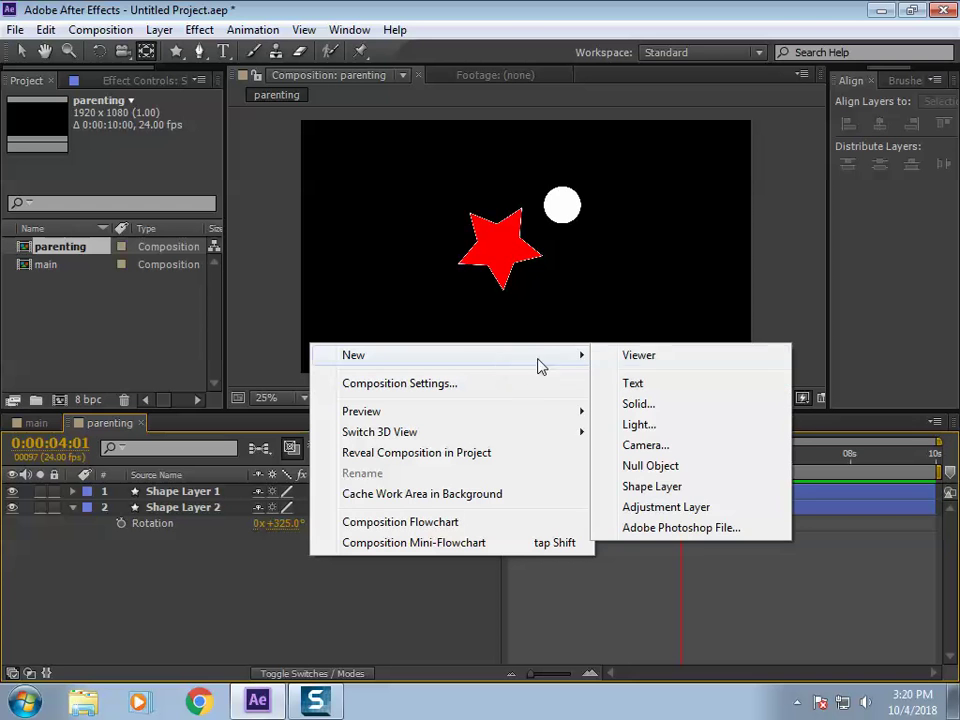
click(662, 470)
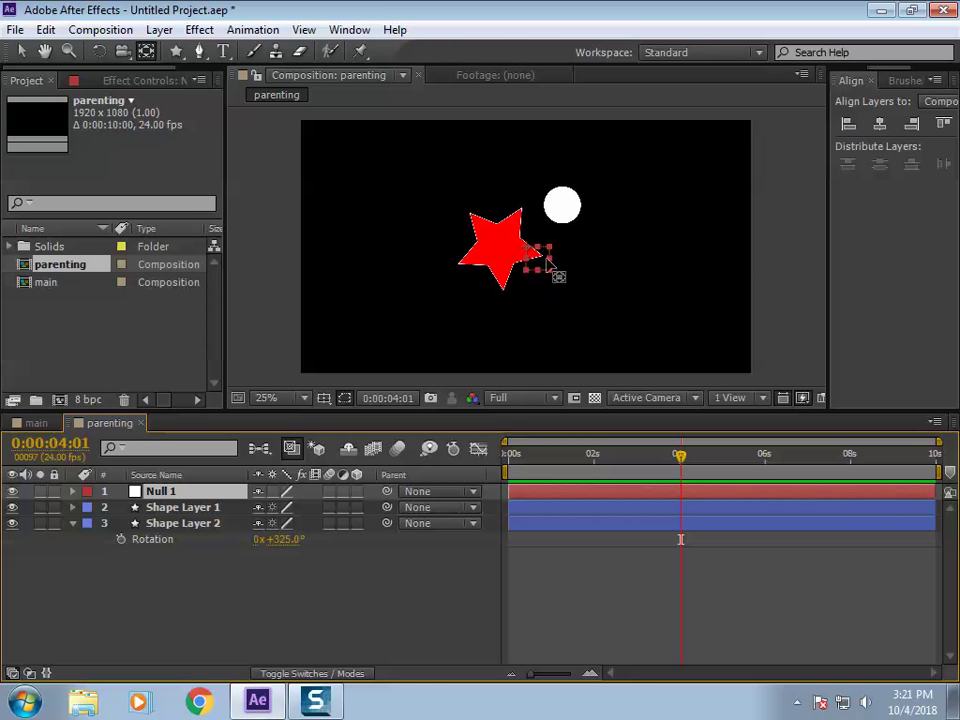
click(268, 621)
Step: Move the null object onto the star with the Selection tool, at about 844, 548
click(197, 491)
click(21, 51)
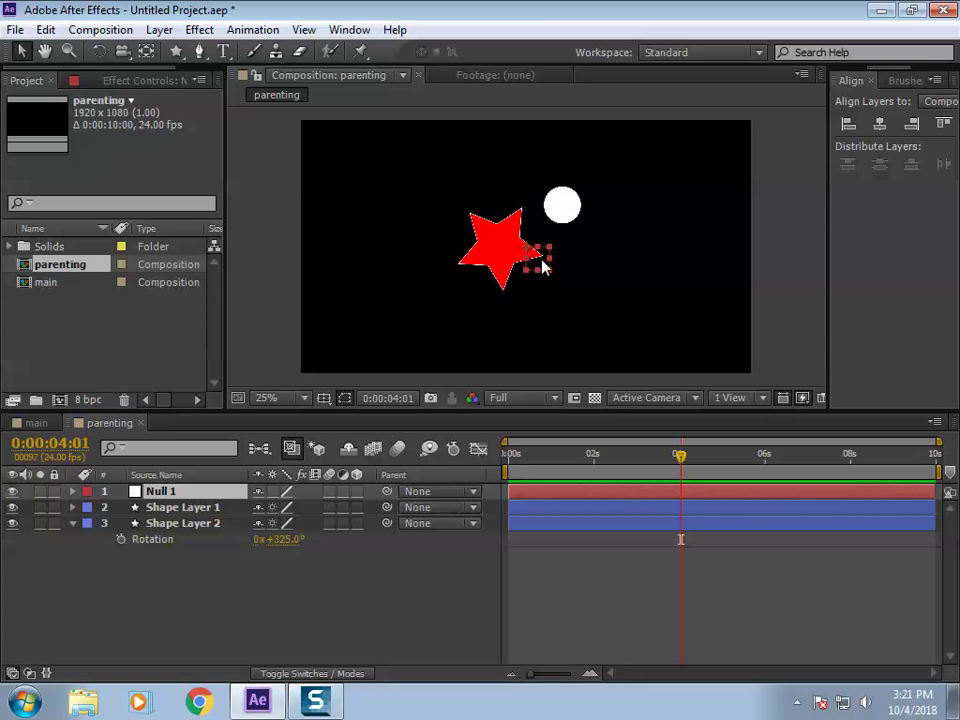
drag(543, 266, 516, 268)
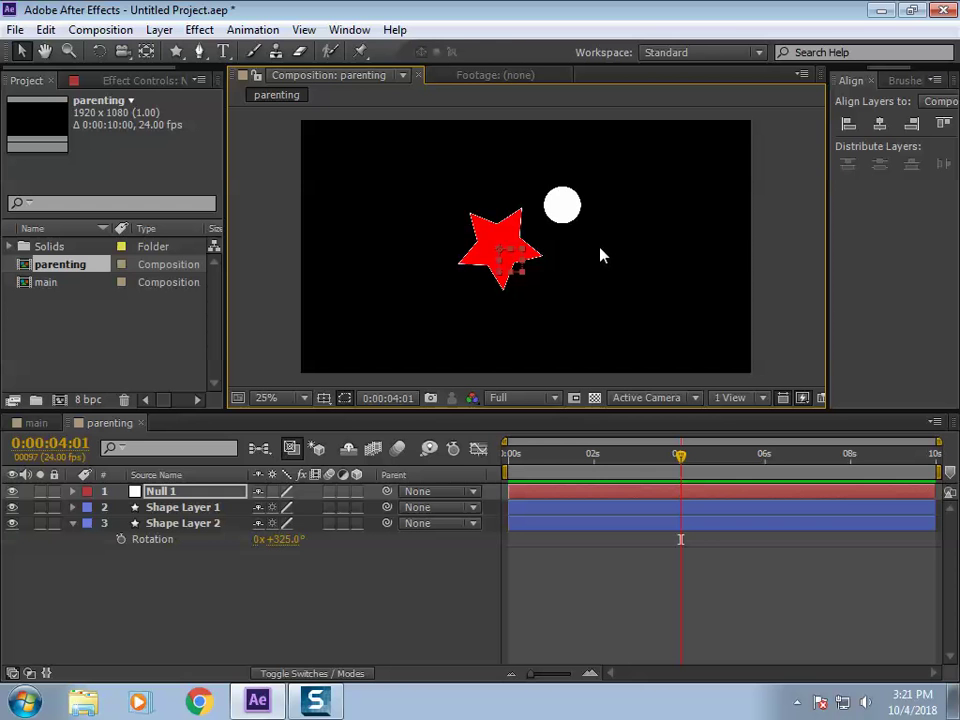
click(560, 213)
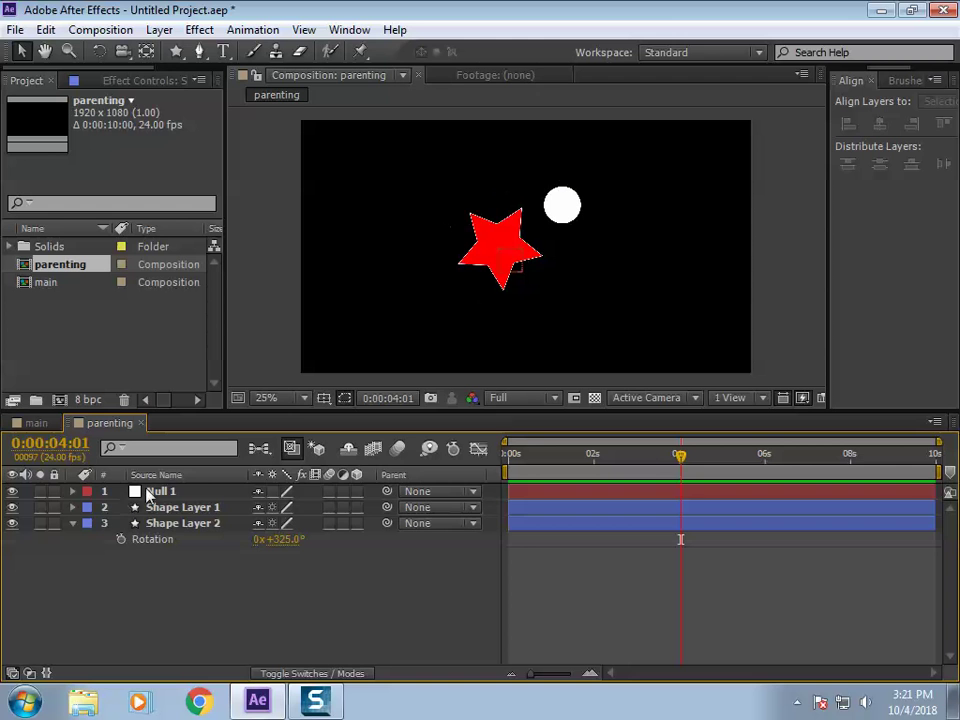
Step: Examine the null layer's transform properties and collapse them again
click(160, 491)
click(72, 491)
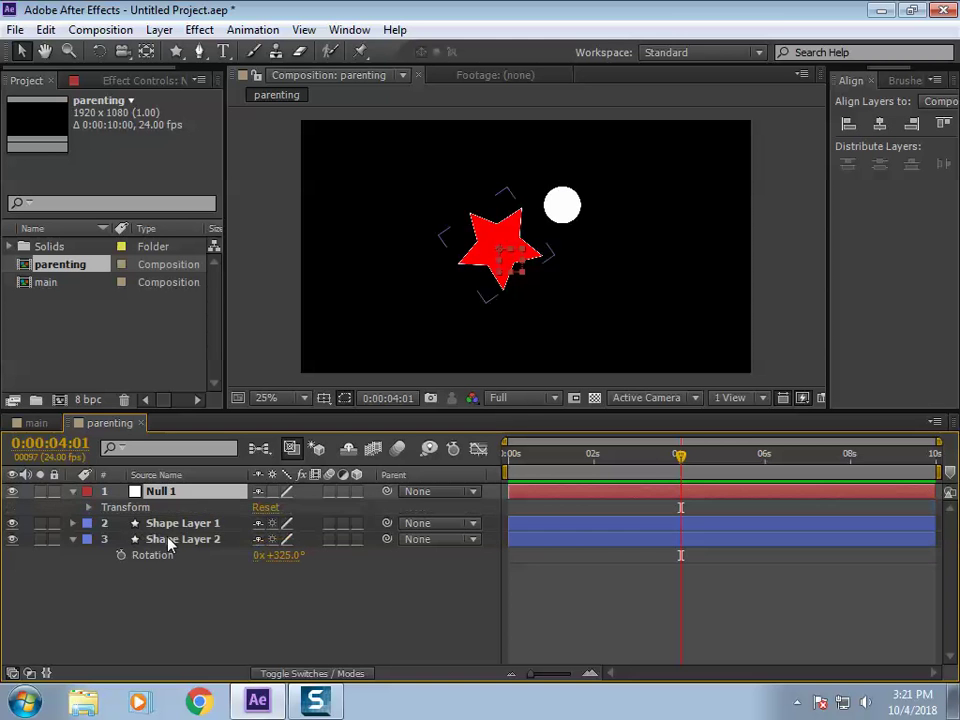
click(88, 507)
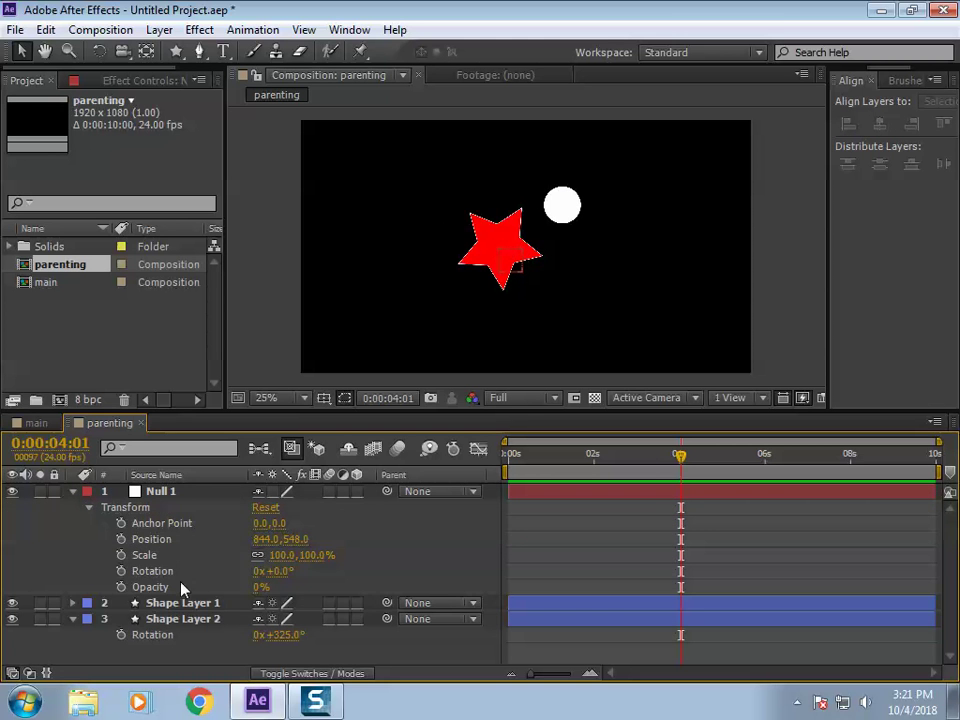
click(74, 491)
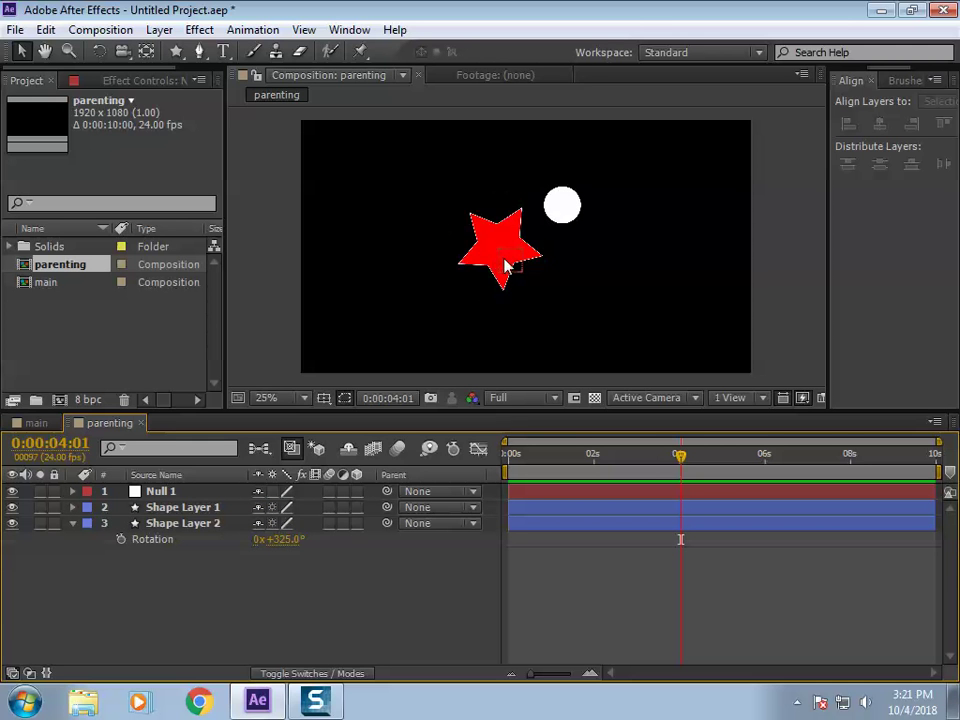
Step: Hide the star layer temporarily to inspect the null object's outline up close, and show the star again
scroll(501, 280, up, 4)
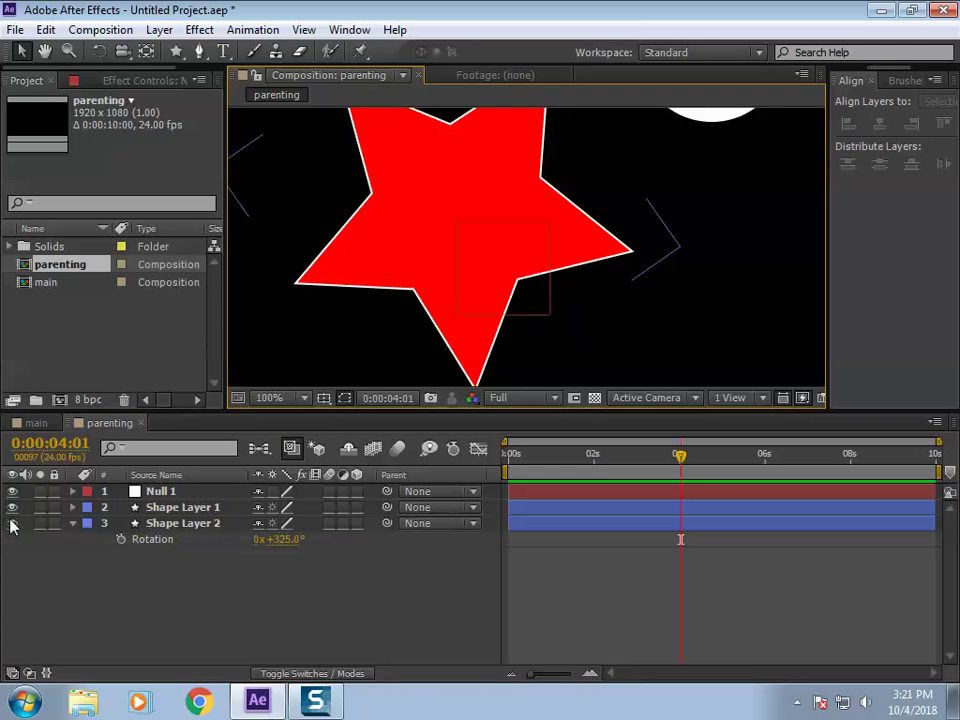
click(13, 524)
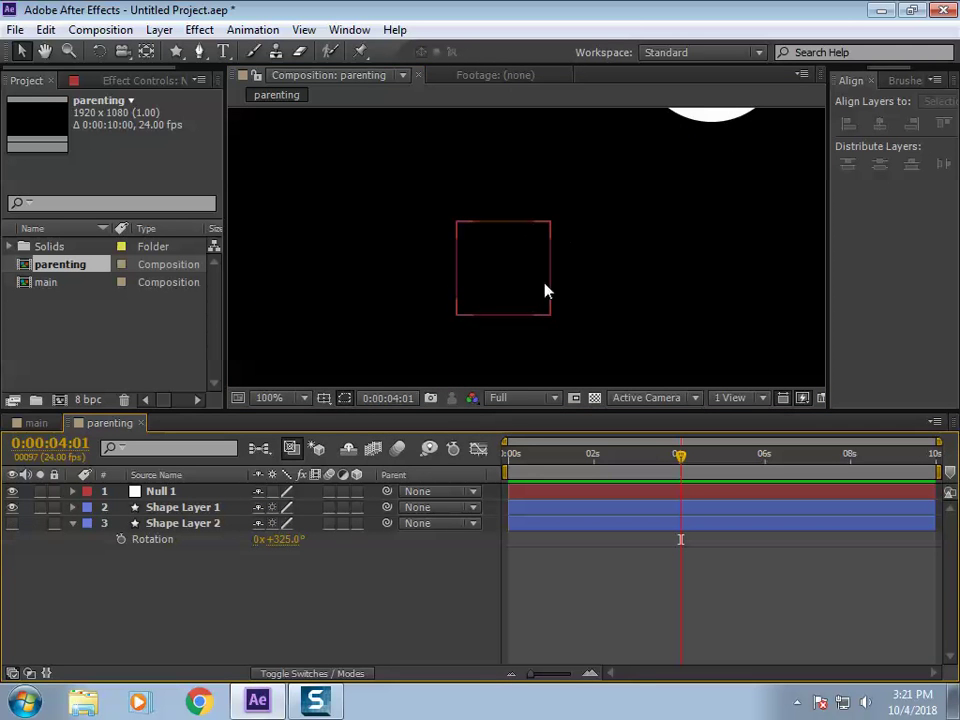
click(546, 316)
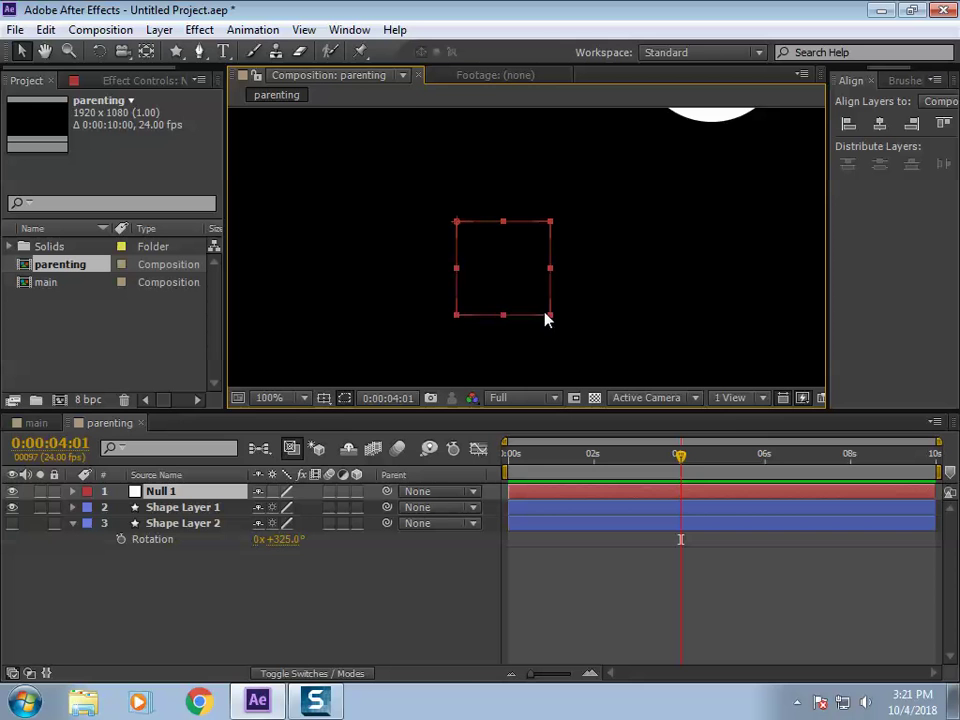
click(13, 524)
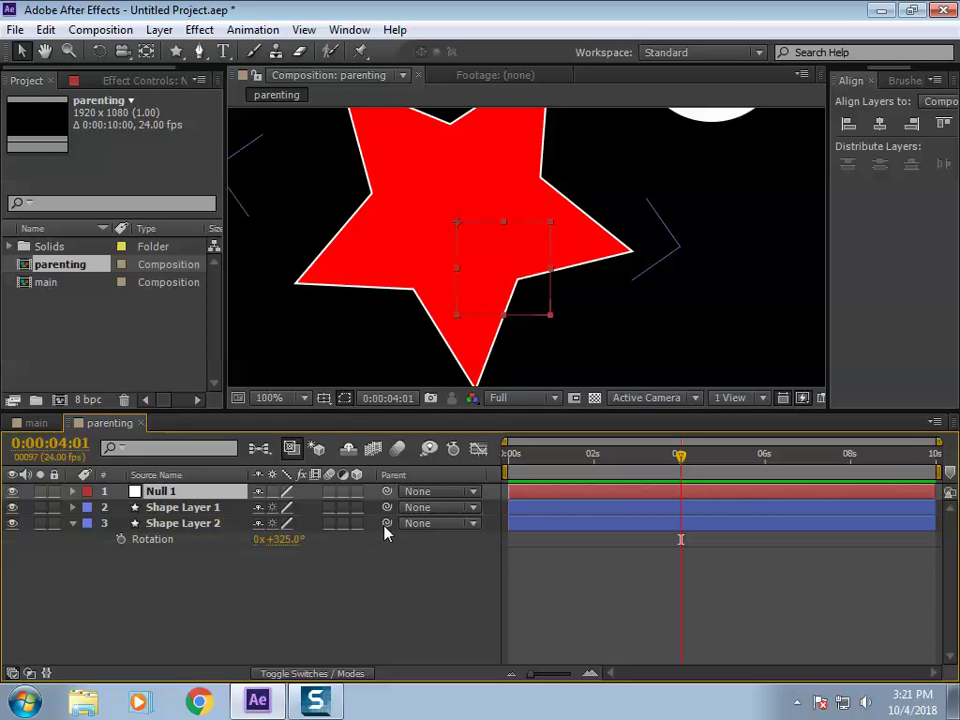
Step: Parent the circle layer to Null 1 with the pick whip
click(195, 523)
click(175, 507)
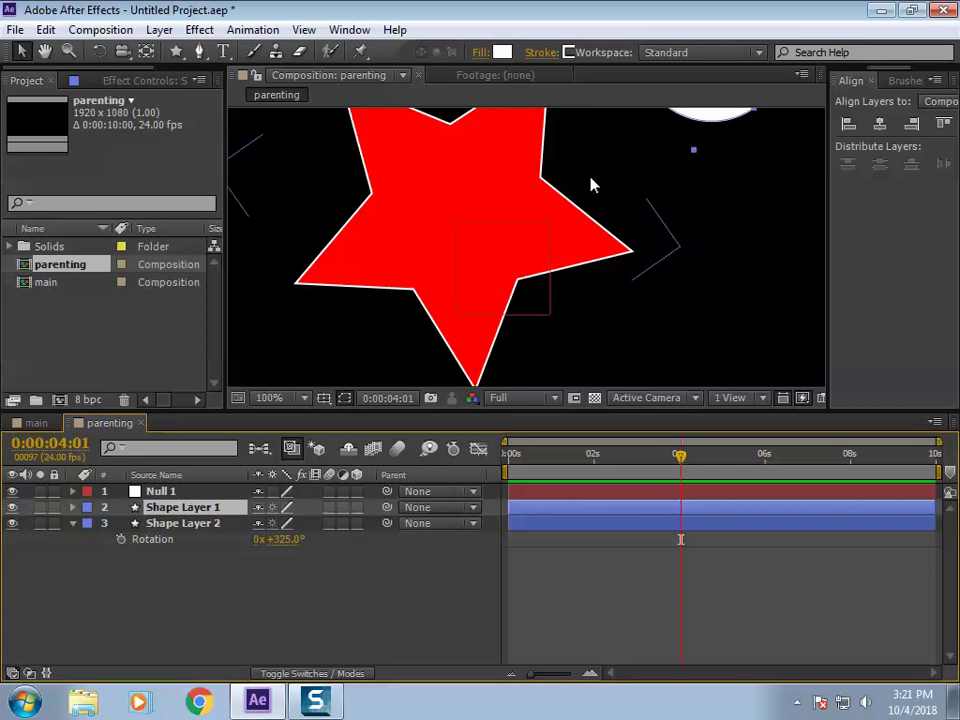
scroll(664, 225, down, 2)
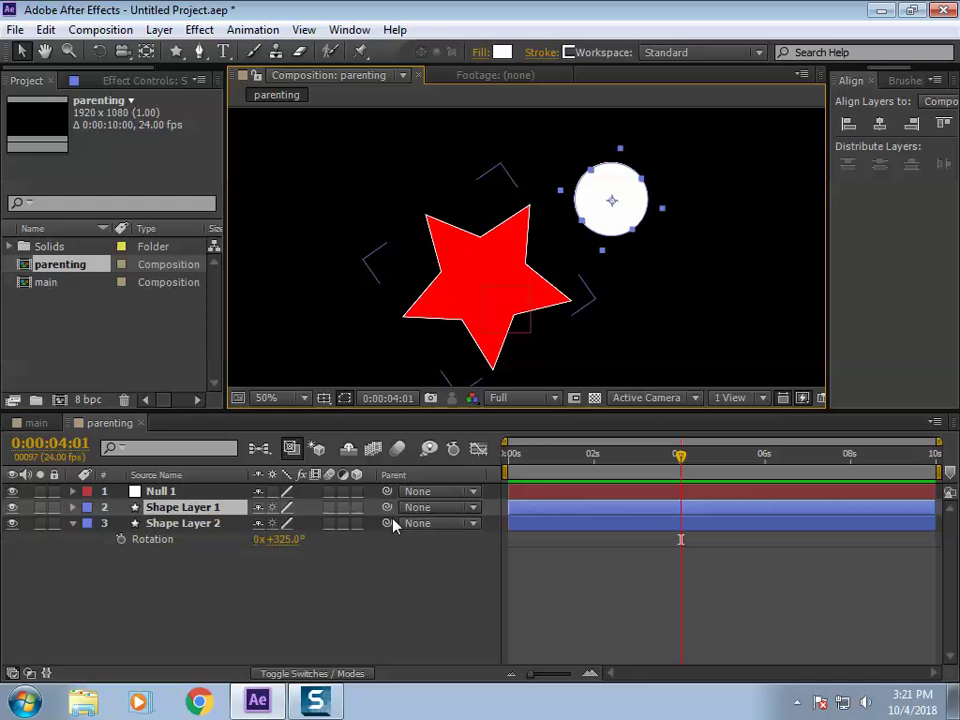
drag(387, 507, 185, 497)
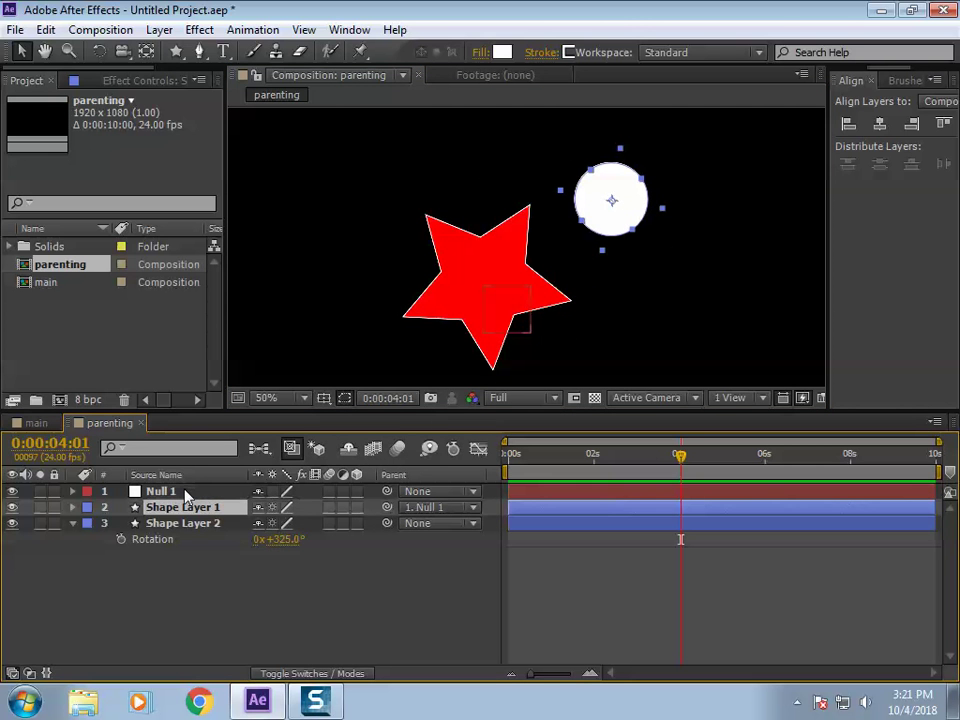
click(471, 585)
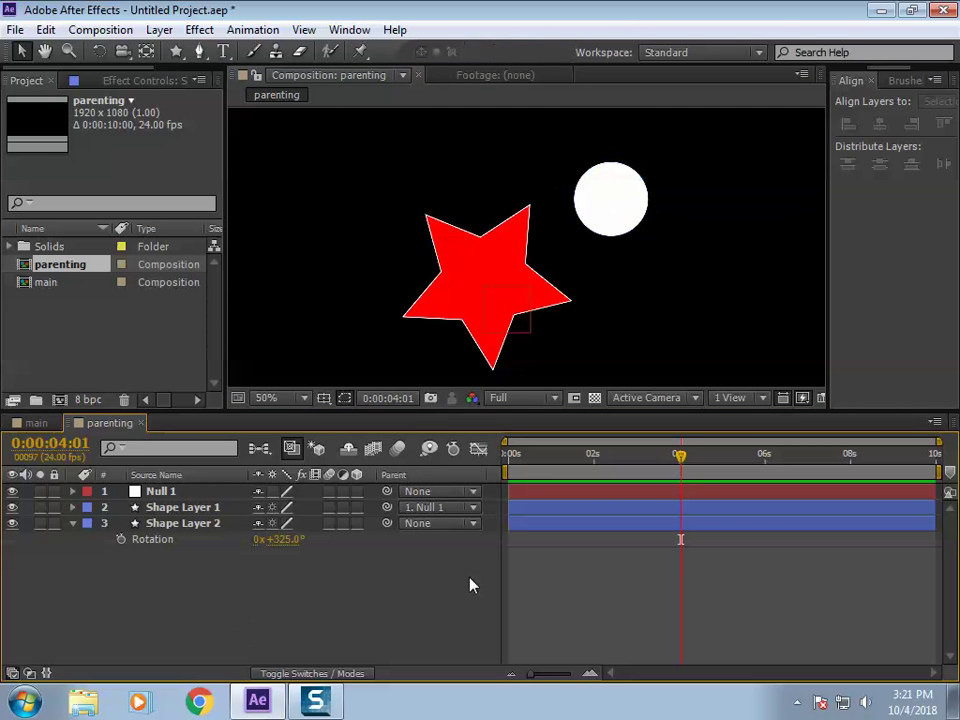
Step: Animate Null 1's Rotation with a keyframe at 0° at 0:00:00:00 and another at 1x+8° at 0:00:04:02
click(185, 493)
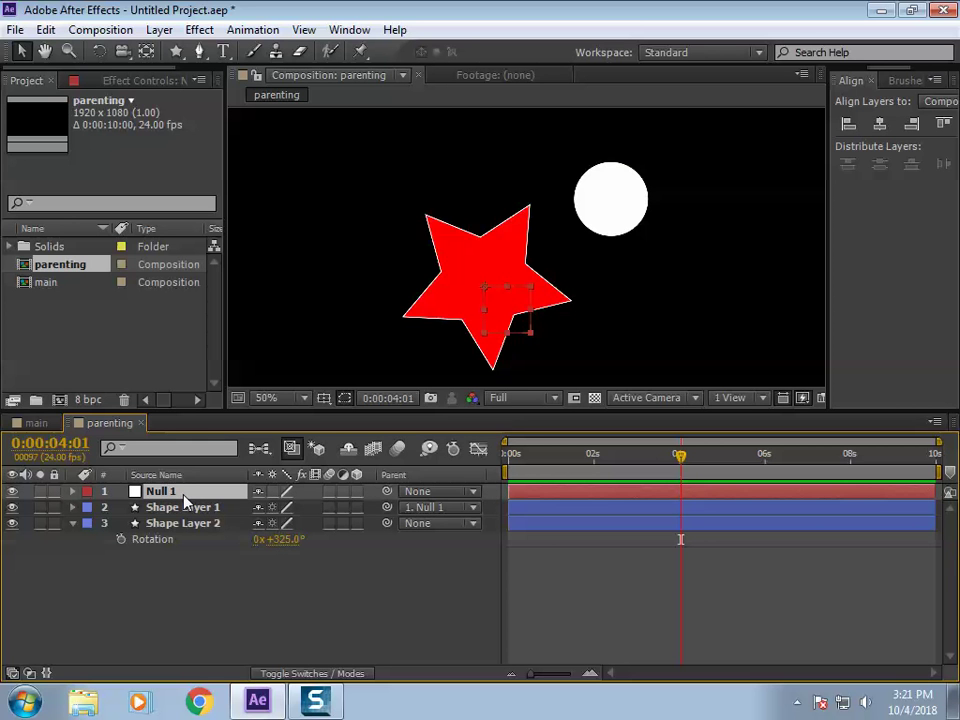
key(r)
drag(690, 466, 627, 466)
key(Home)
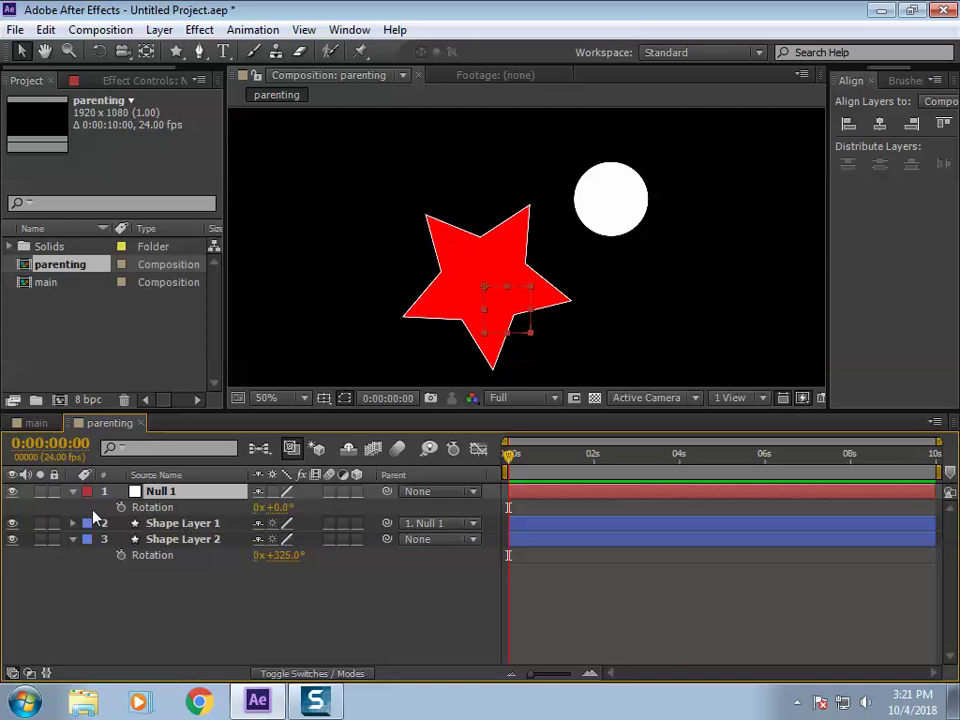
click(121, 507)
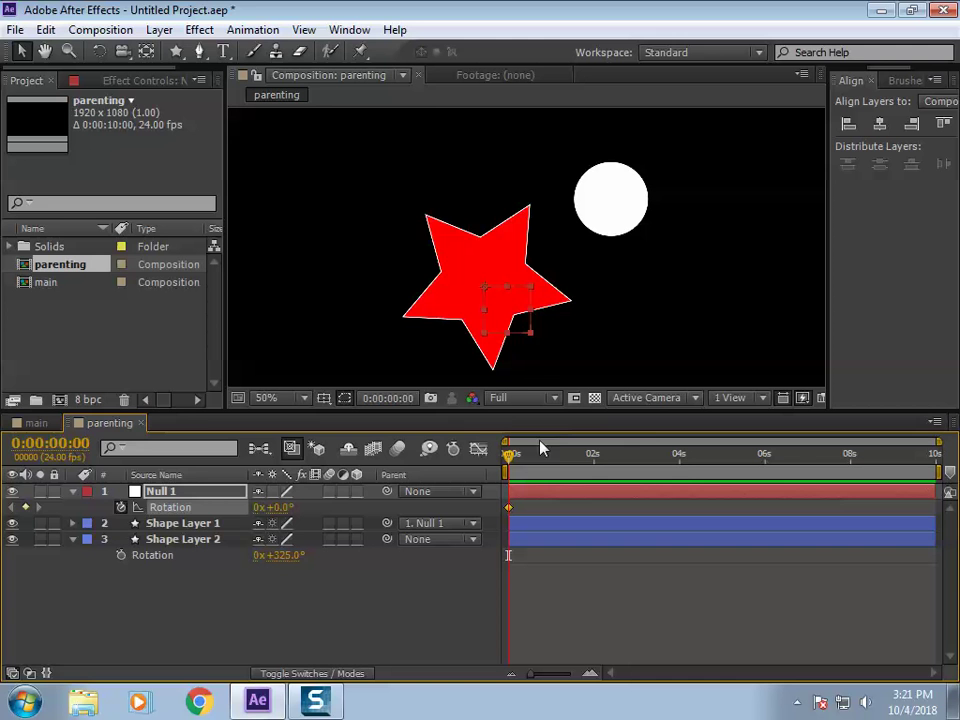
drag(512, 458, 684, 458)
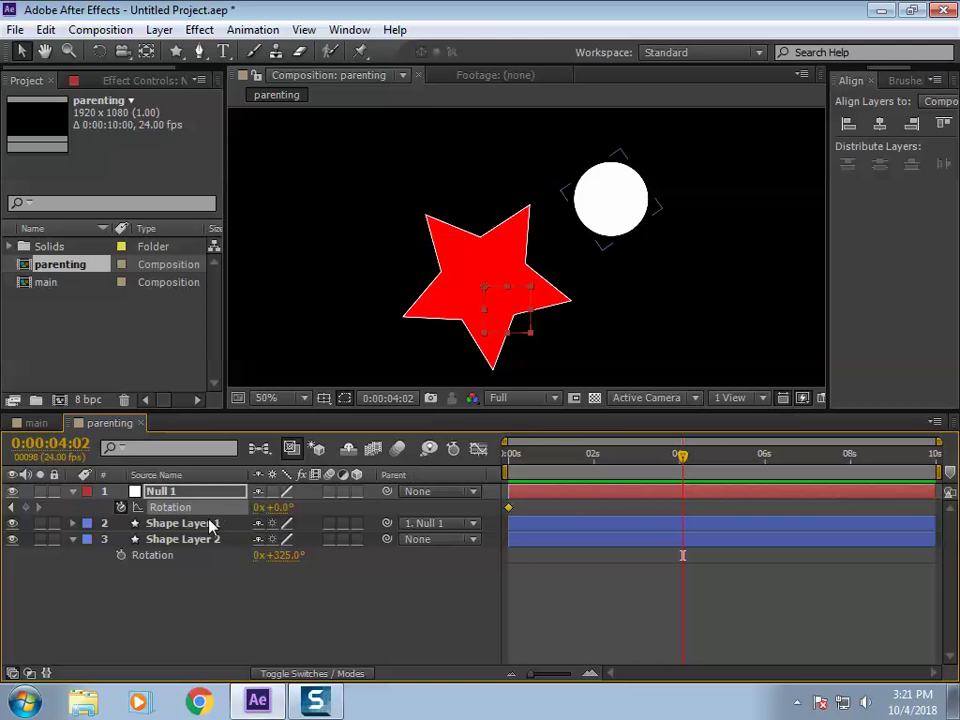
drag(275, 507, 654, 539)
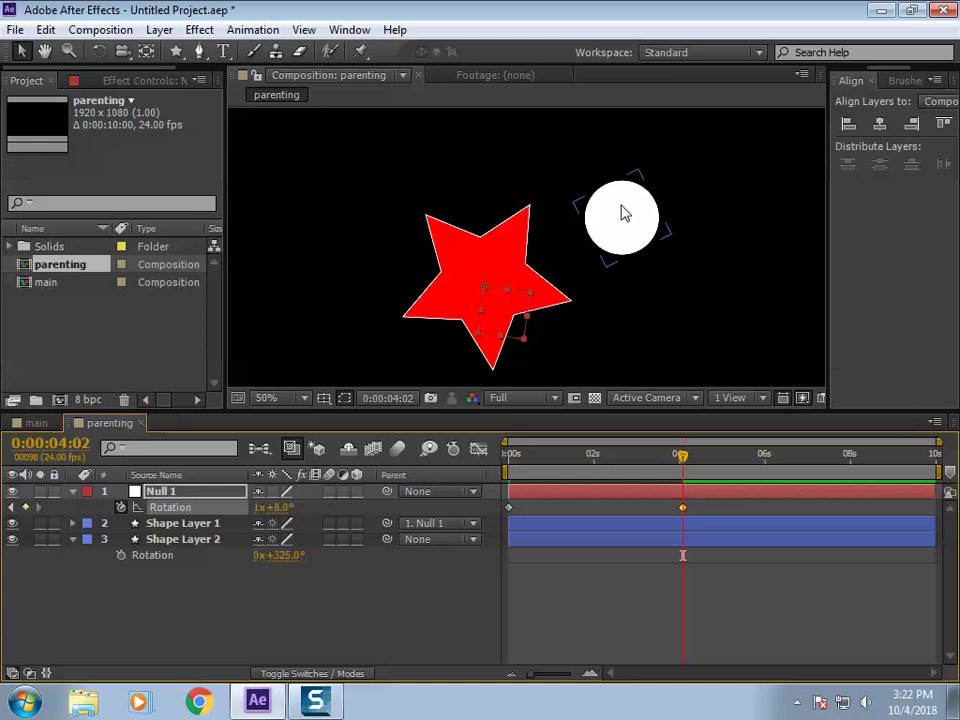
Step: Preview the circle orbiting the star through the null's rotation, and stop playback
drag(682, 456, 593, 460)
key(KP_0)
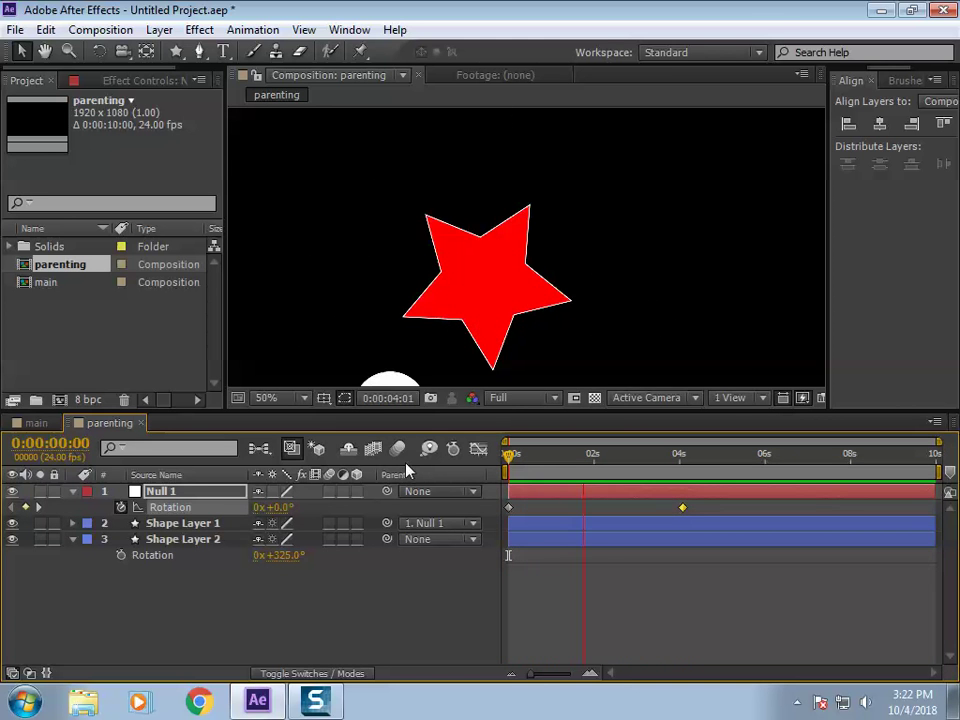
click(502, 238)
click(313, 587)
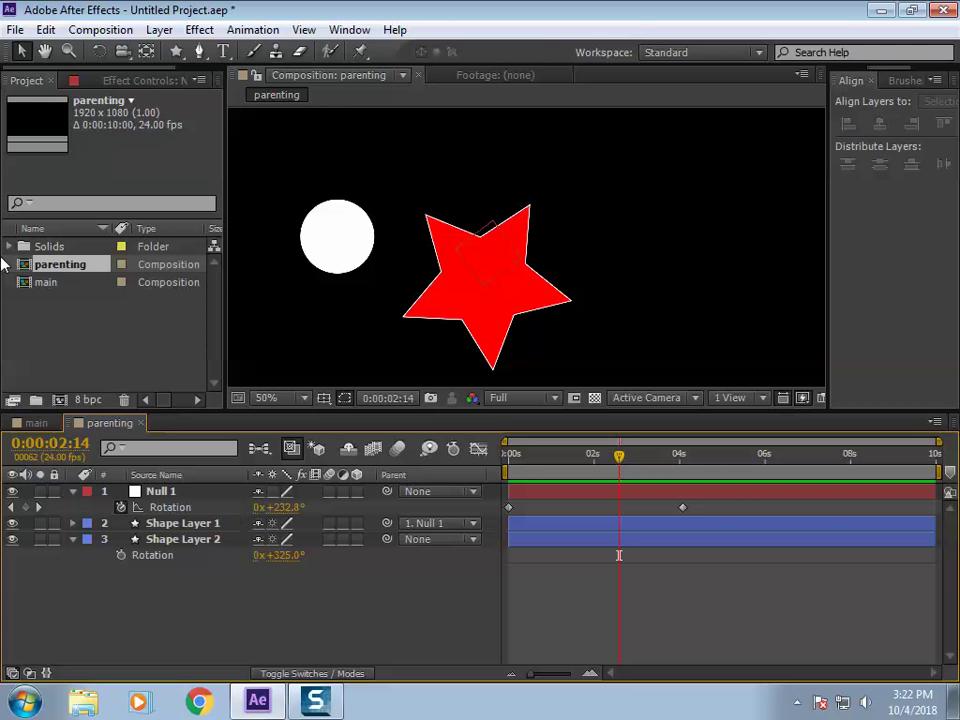
Step: Switch to the main composition and add a new null object to it
click(37, 423)
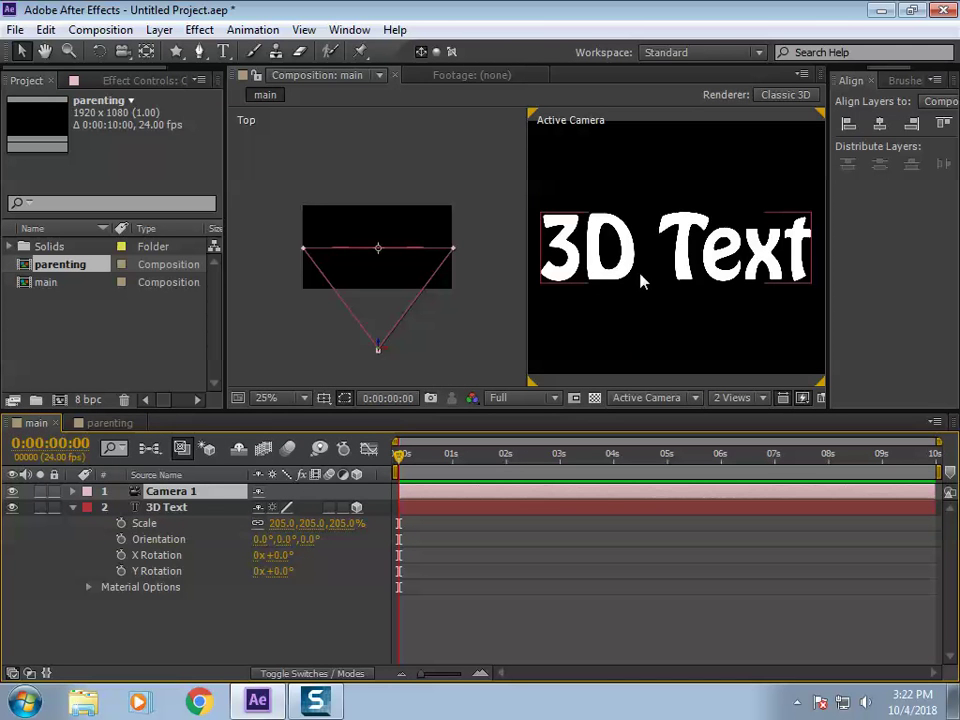
scroll(625, 283, down, 2)
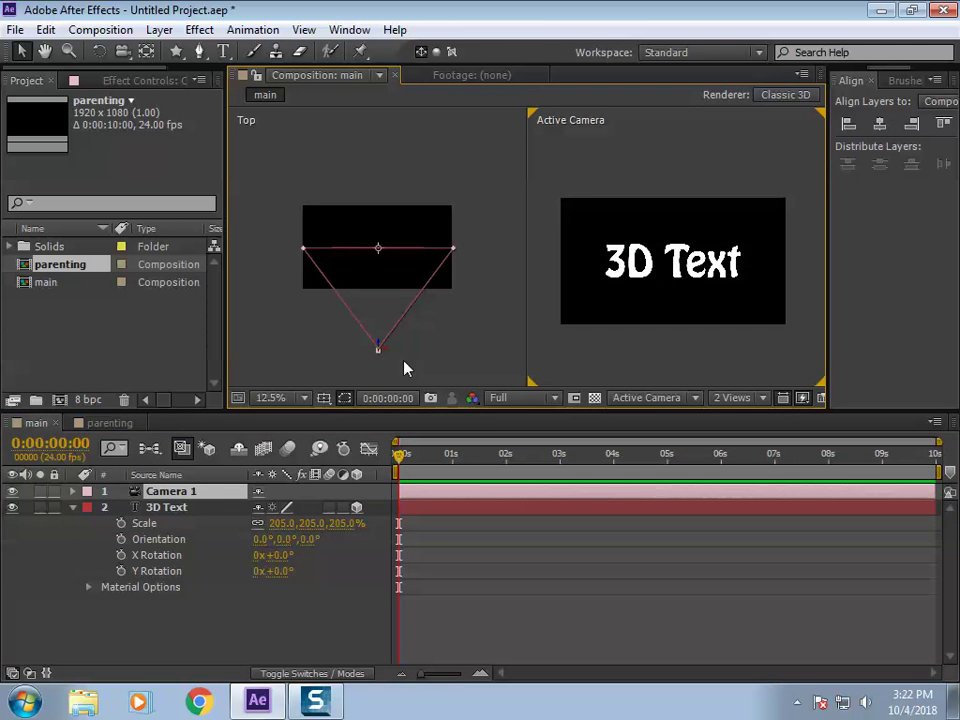
click(201, 568)
click(194, 494)
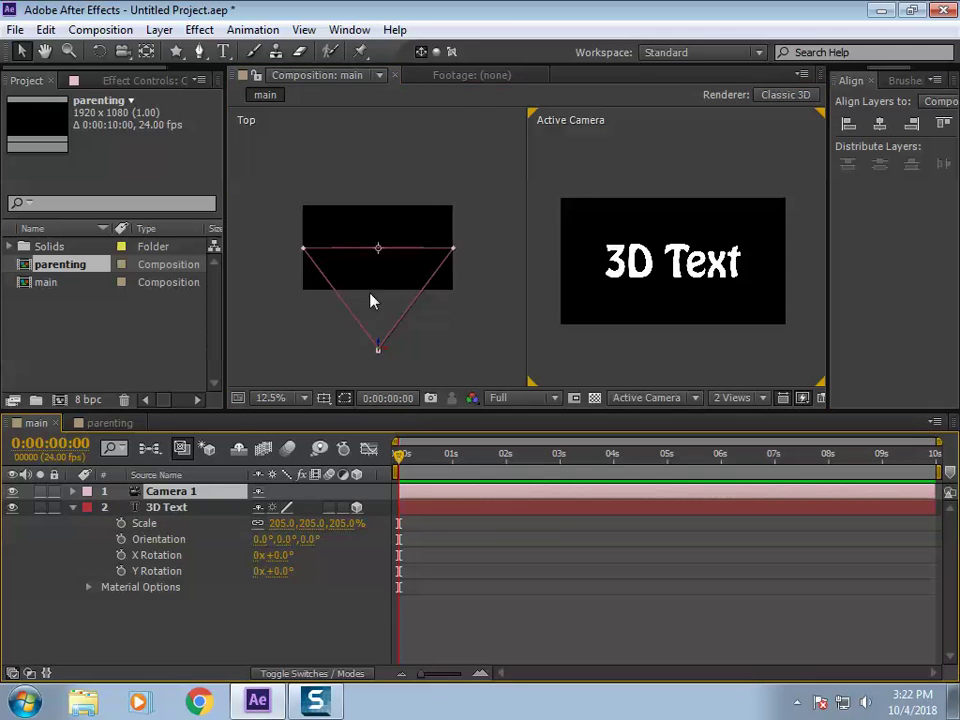
scroll(372, 290, down, 1)
click(43, 578)
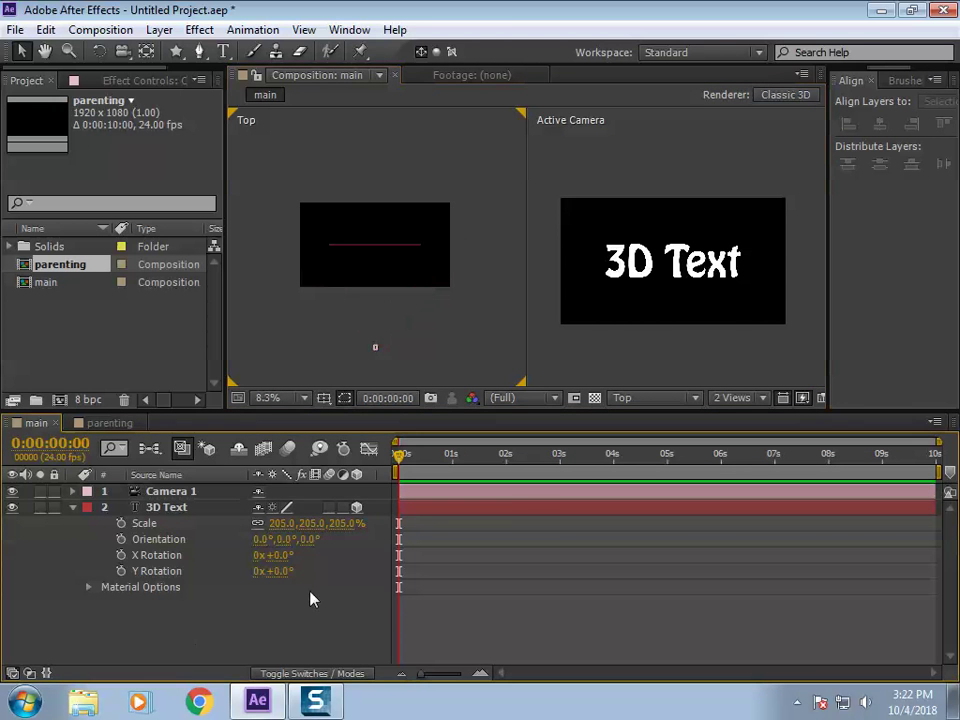
right_click(268, 622)
mouse_move(500, 418)
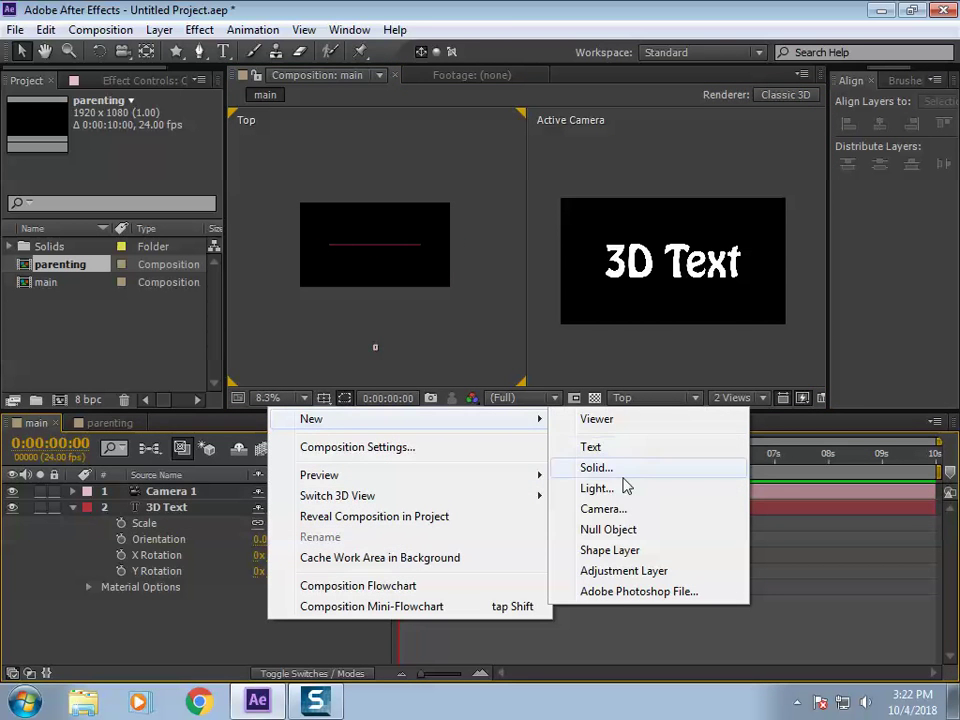
click(610, 530)
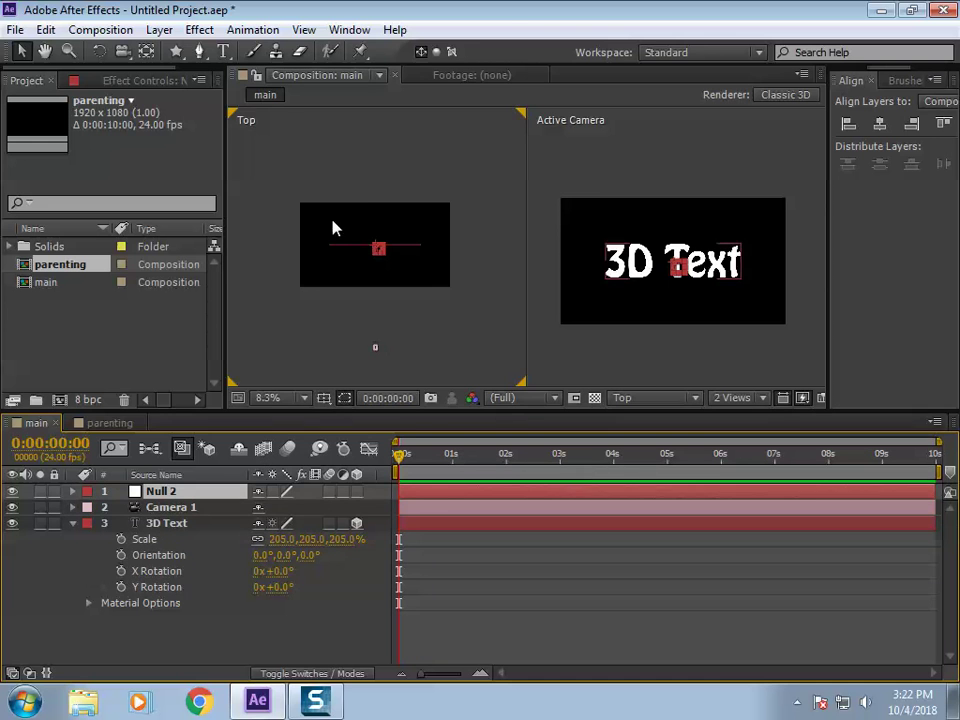
Step: Reveal the rotation properties of Null 2 and make it a 3D layer
scroll(366, 250, up, 4)
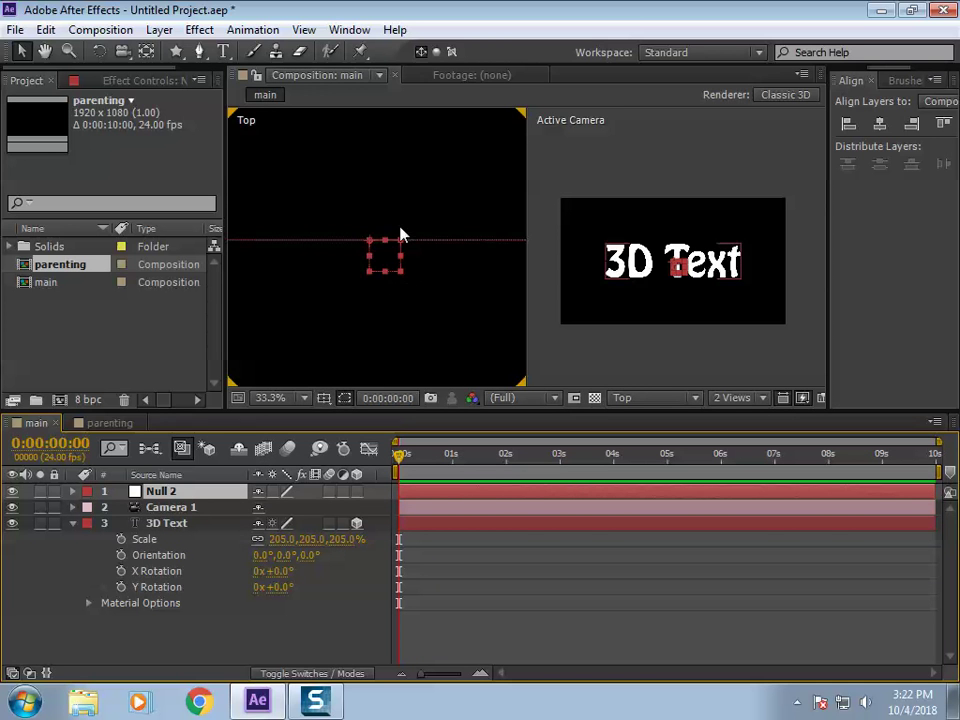
scroll(407, 324, down, 2)
scroll(409, 321, up, 1)
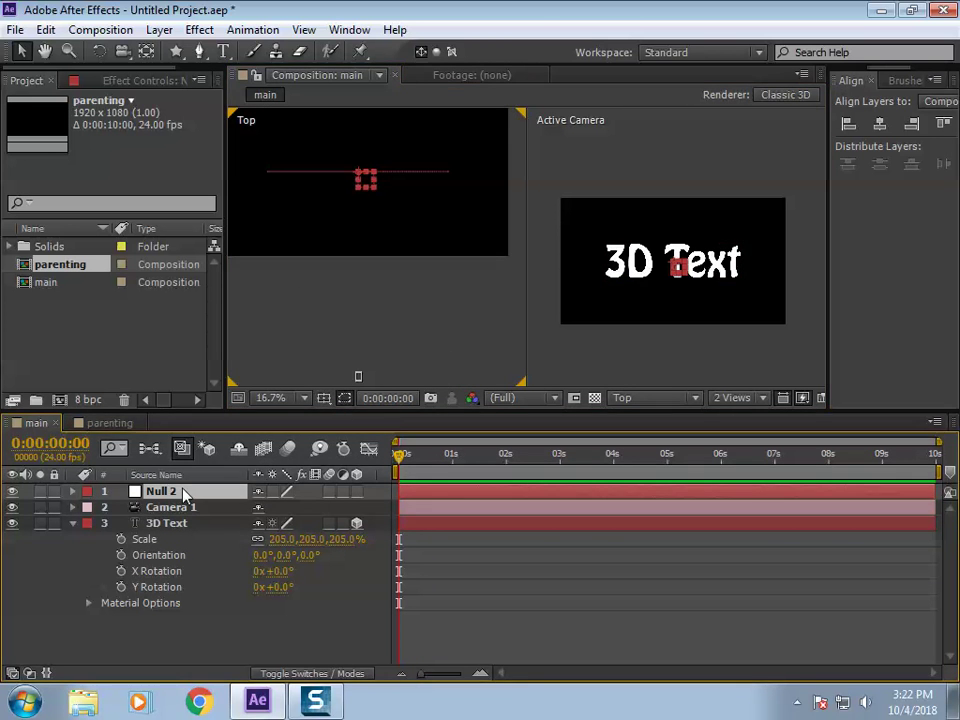
key(r)
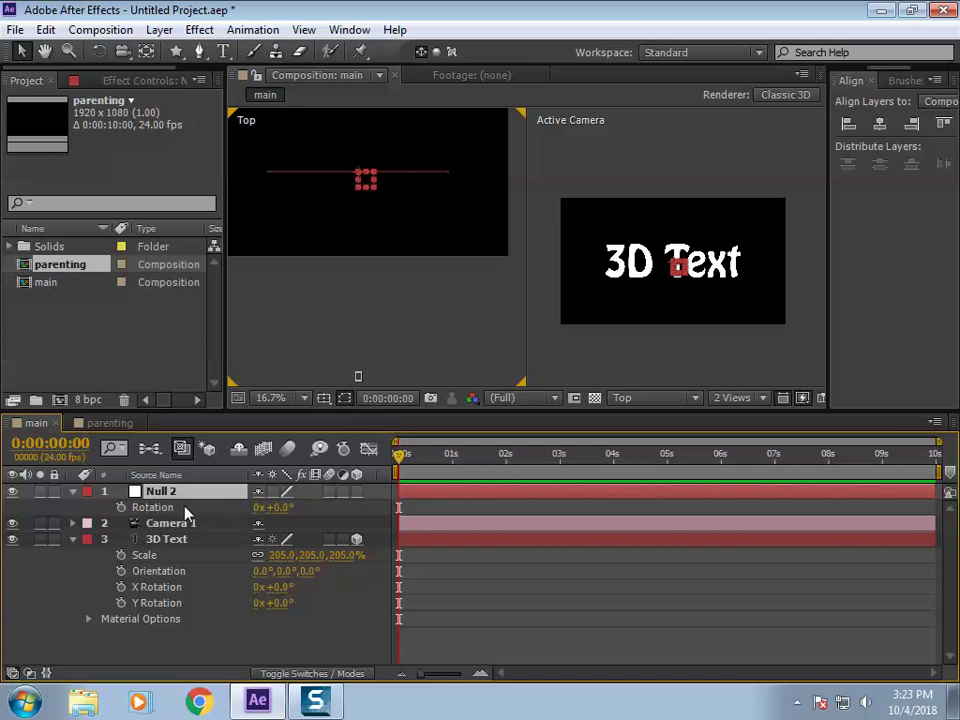
click(357, 492)
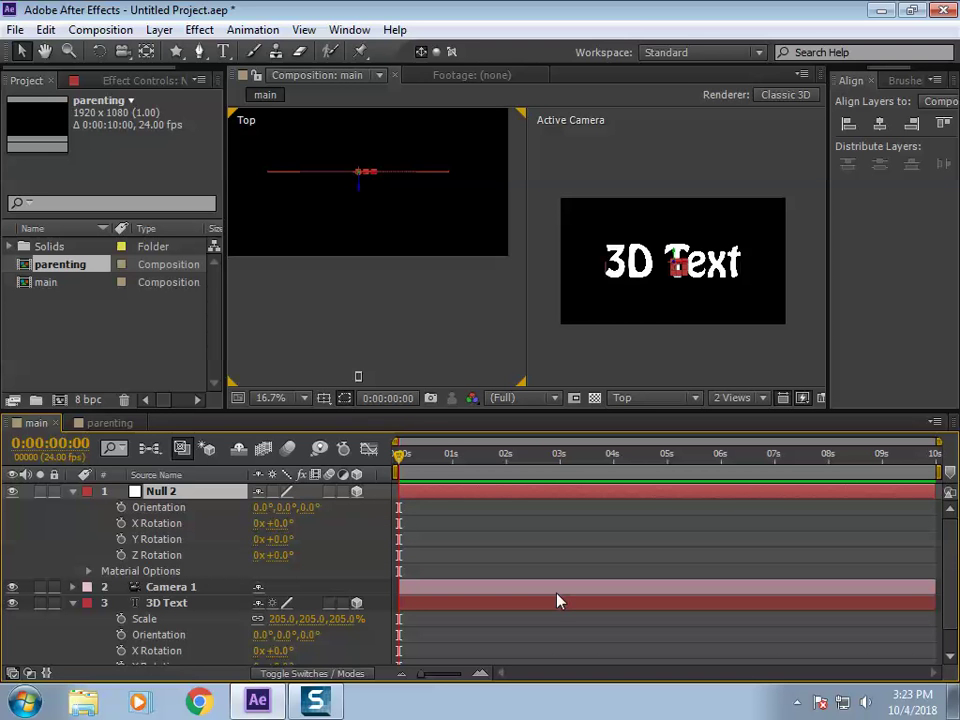
Step: Animate Null 2's Y Rotation from 0° at 0:00:00:00 to one full revolution, 1x+0°, at 0:00:04:00
mouse_move(273, 540)
mouse_down()
mouse_move(410, 544)
mouse_move(277, 556)
mouse_move(289, 531)
mouse_up()
click(122, 540)
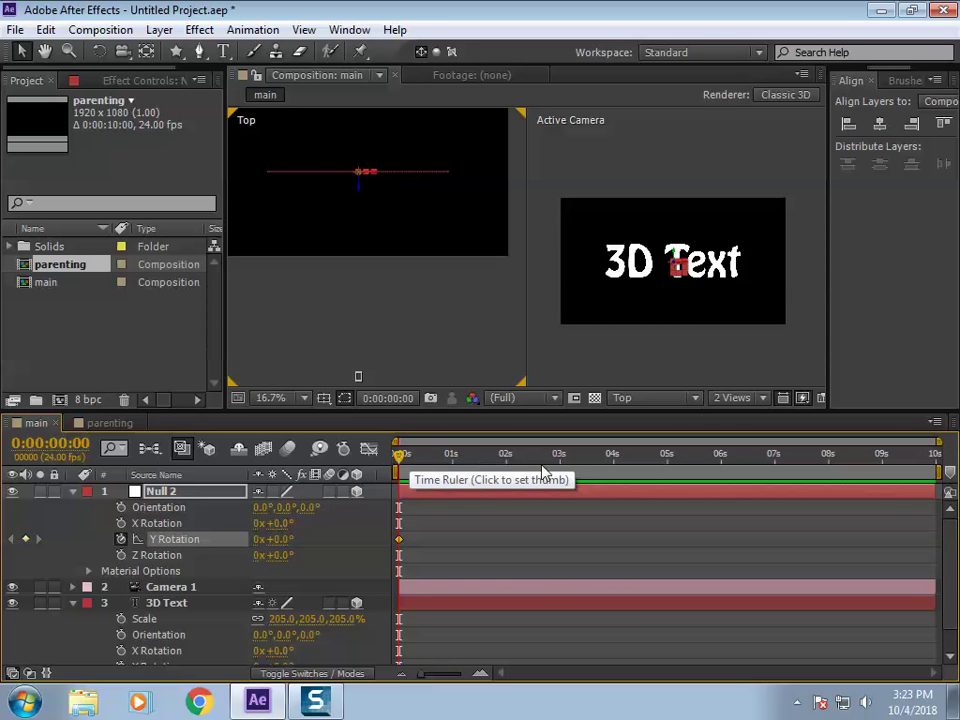
drag(395, 455, 616, 467)
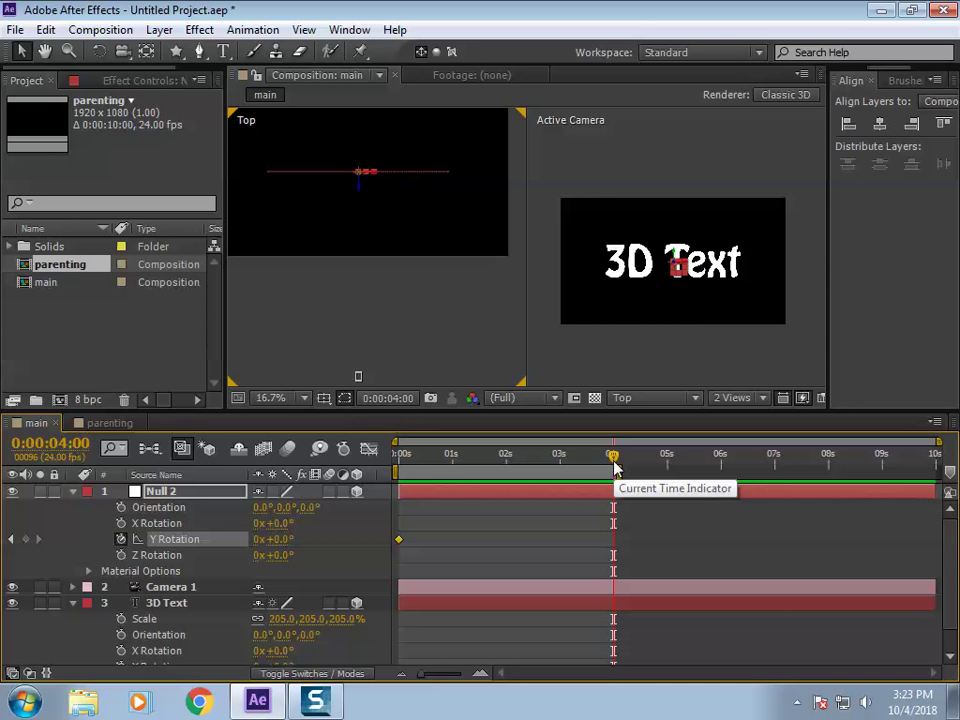
click(278, 540)
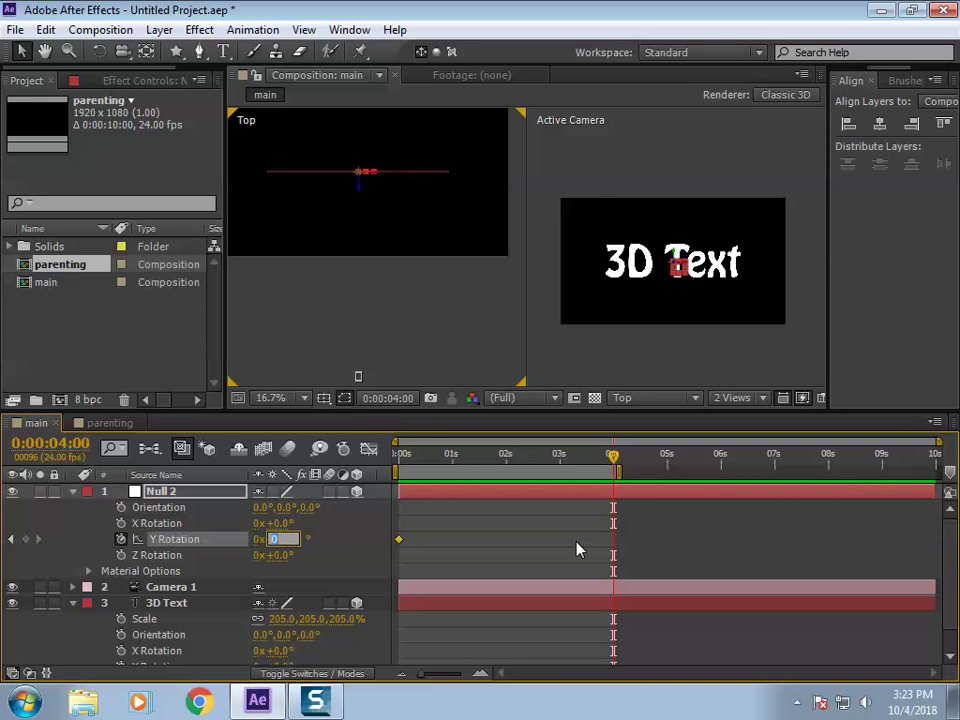
text(1)
key(Return)
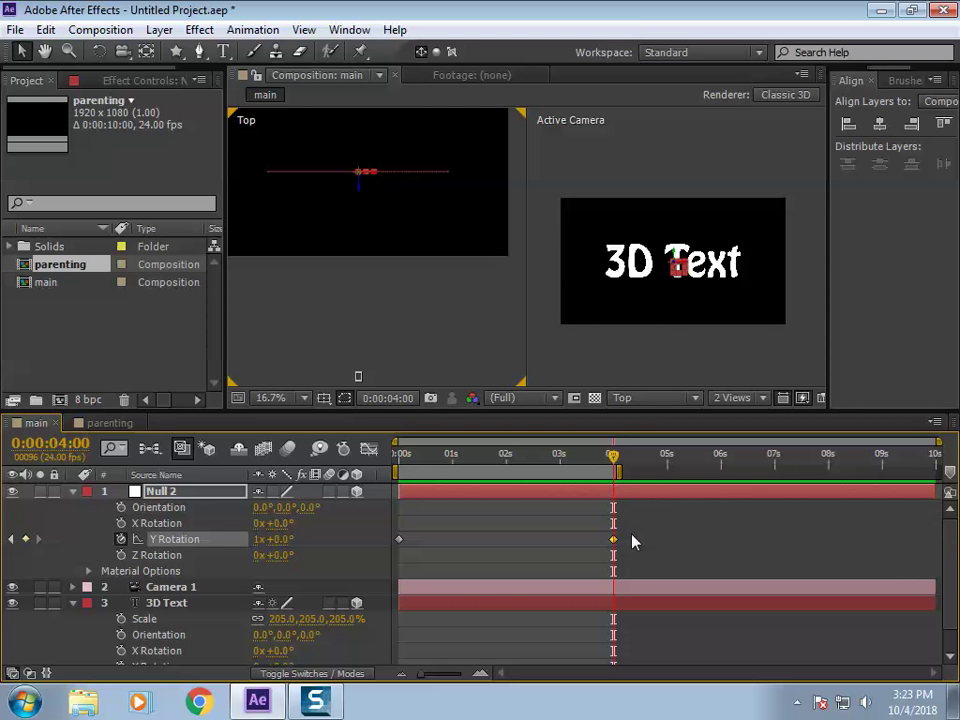
drag(614, 455, 698, 512)
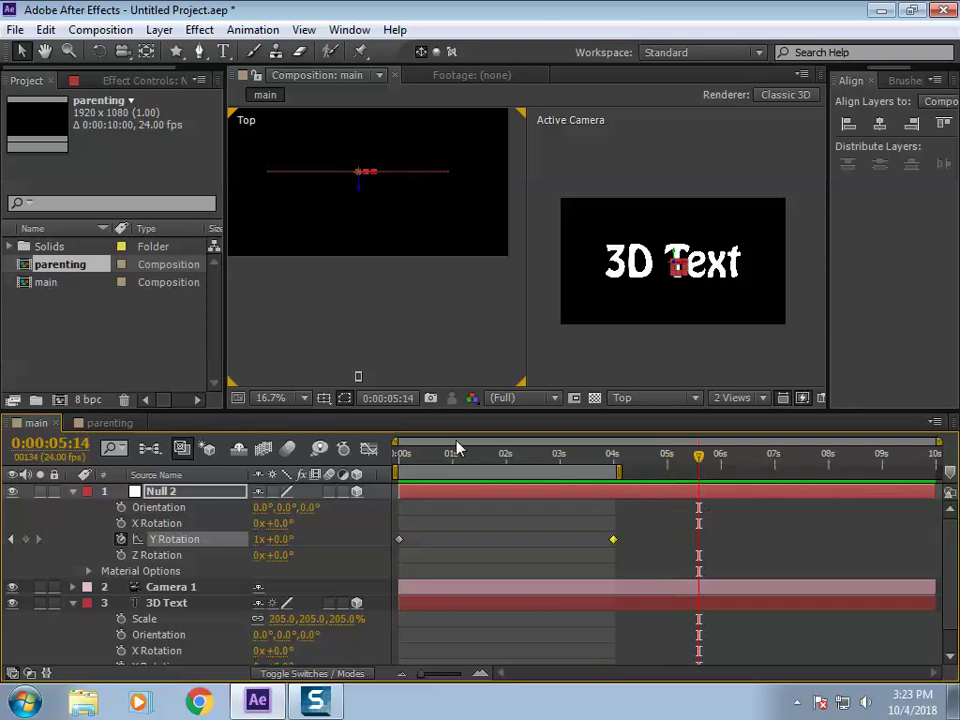
Step: Show the Parent column in the timeline and parent Camera 1 to Null 2 with the pick whip
click(72, 491)
click(175, 507)
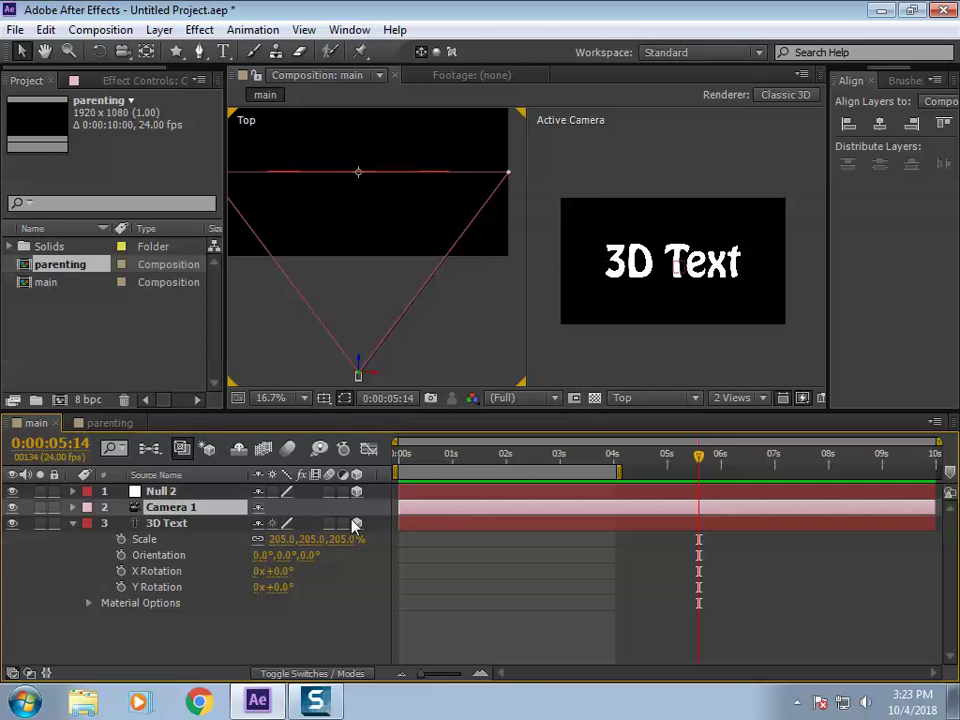
click(350, 668)
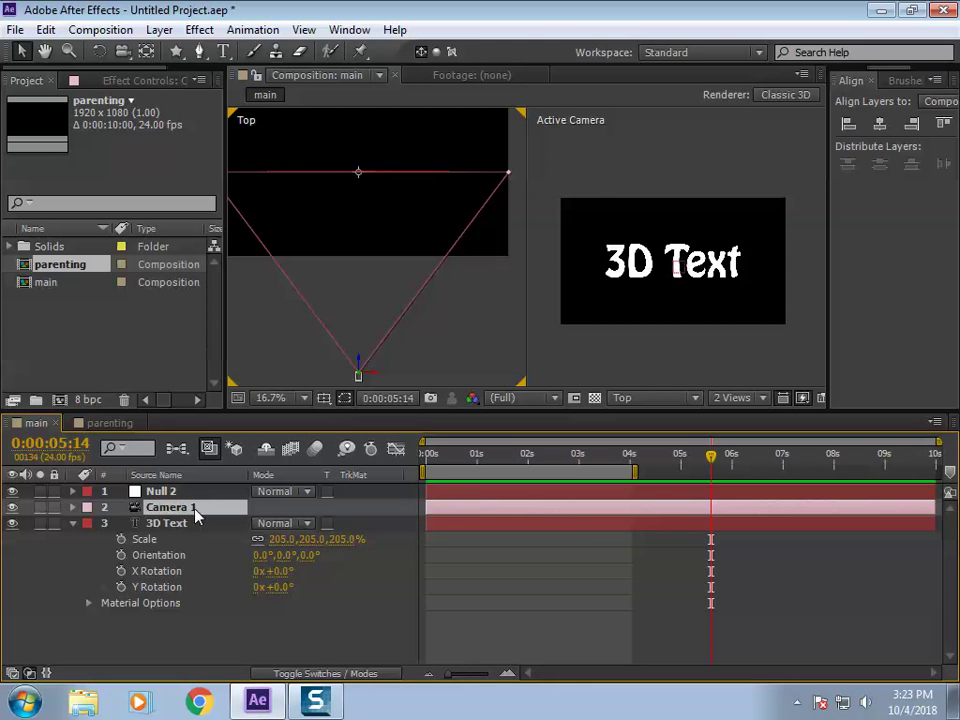
right_click(419, 479)
mouse_move(545, 539)
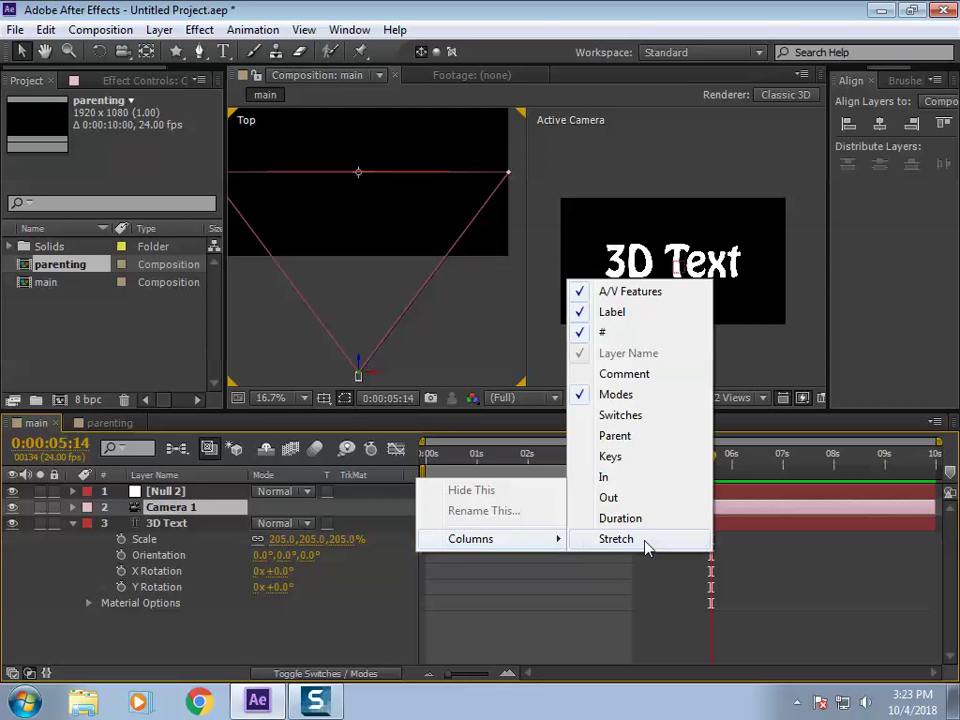
click(640, 440)
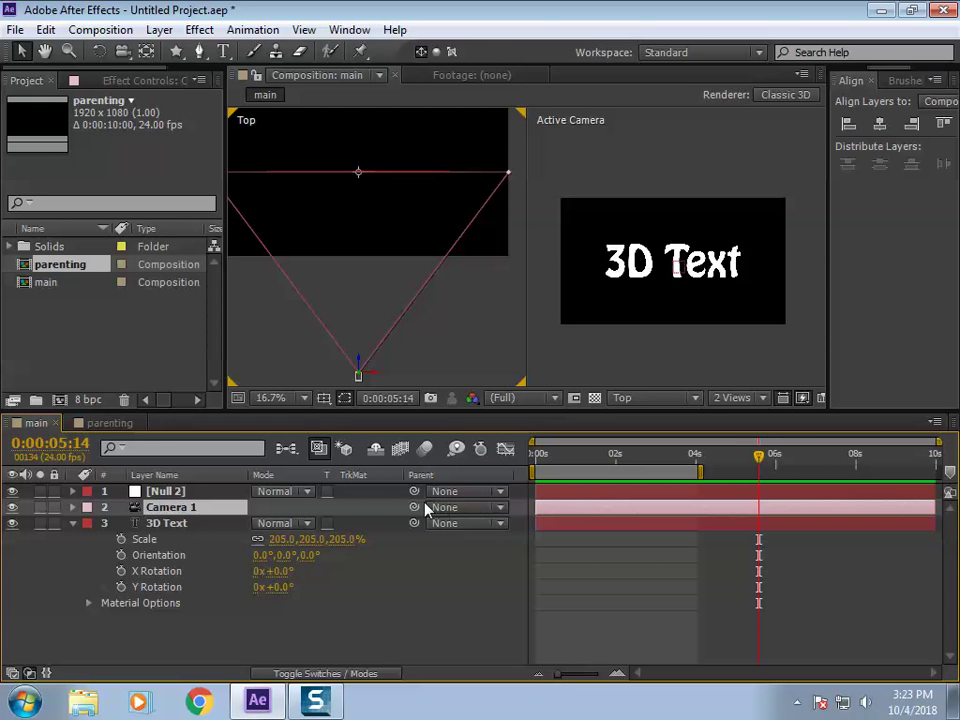
drag(415, 507, 178, 495)
click(405, 630)
Step: Change the viewer layout to 1 View and preview the camera orbiting the 3D text from the beginning
drag(758, 456, 533, 460)
click(692, 330)
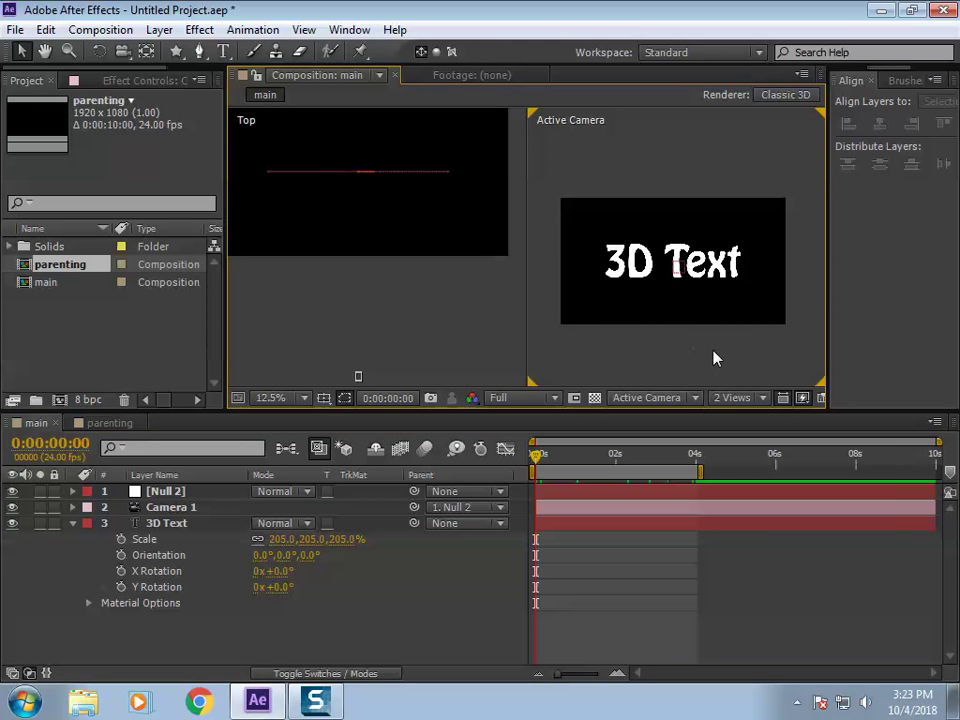
click(735, 397)
click(754, 418)
key(period)
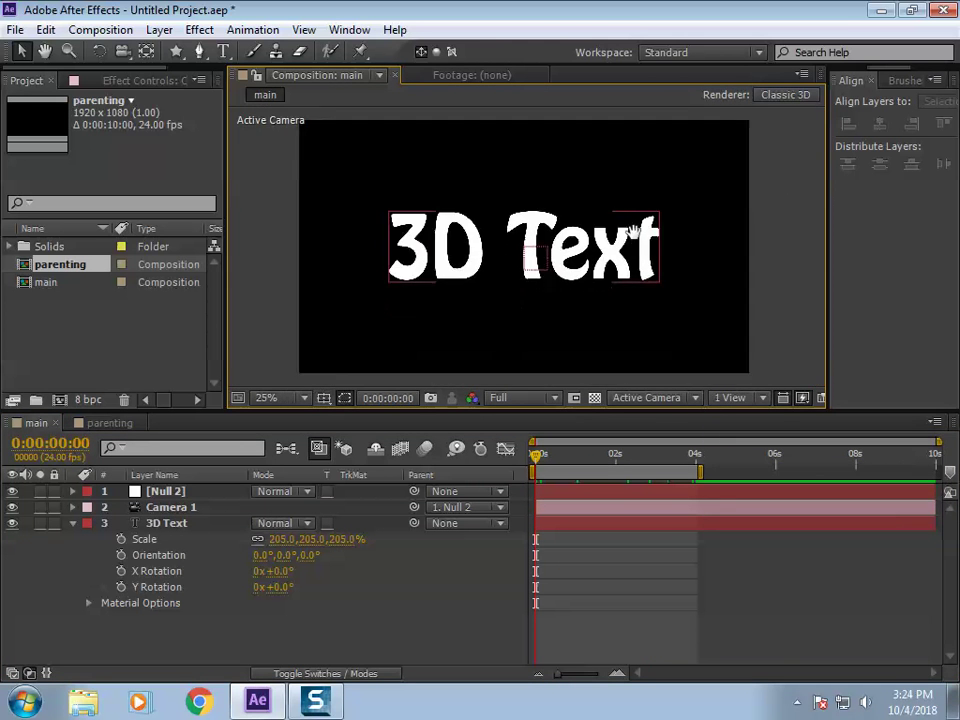
key(space)
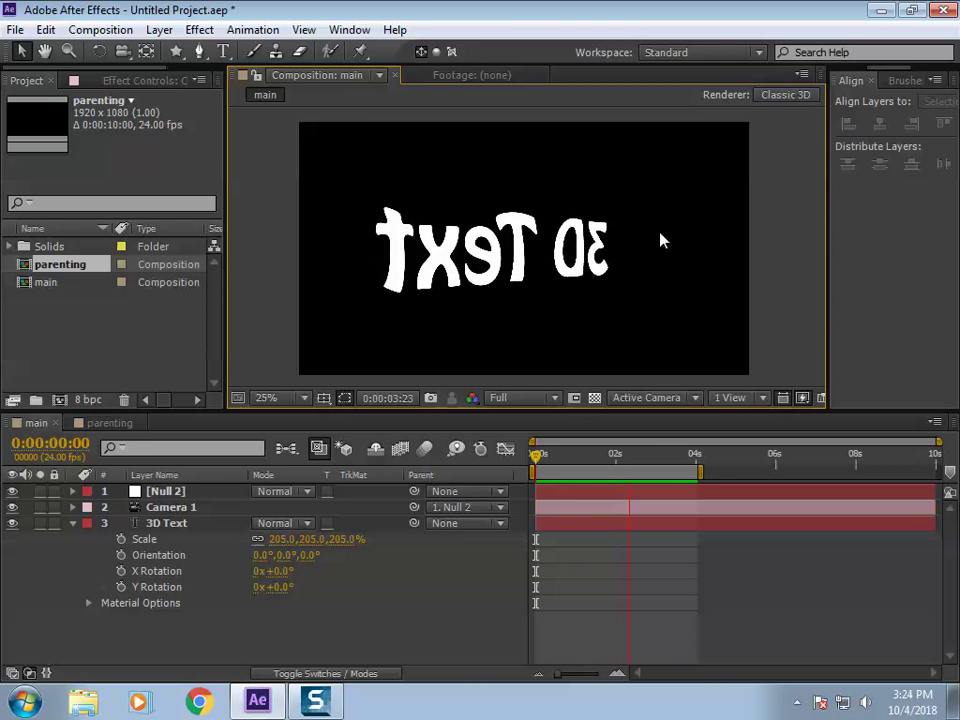
key(space)
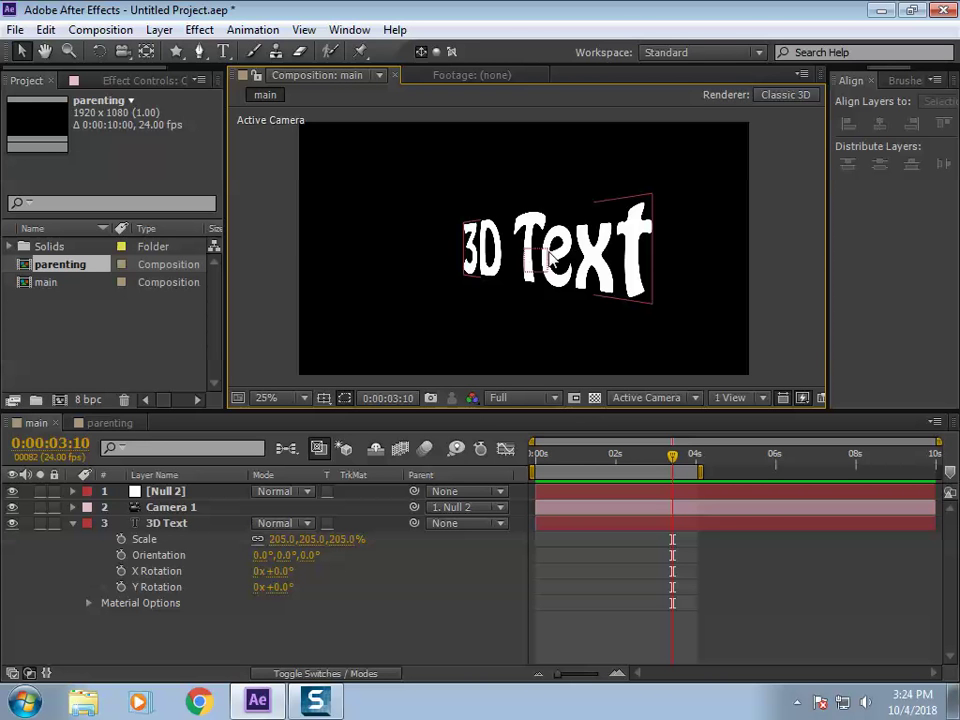
Step: Return to 0:00:00:00, remove the Y Rotation keyframes from Null 2 and collapse its properties
click(178, 508)
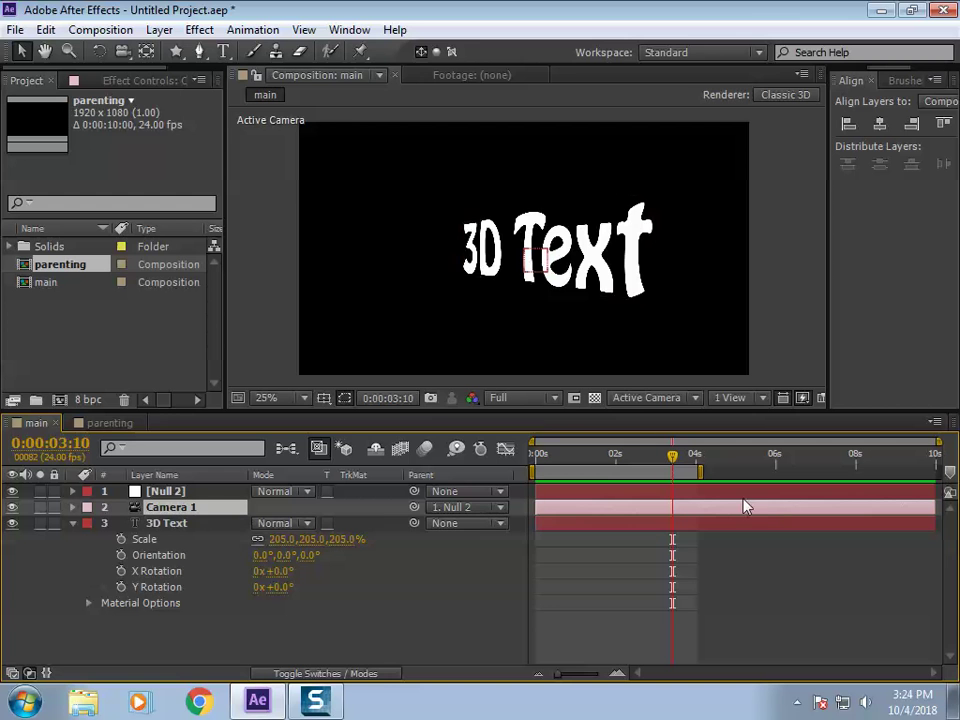
click(668, 458)
key(Home)
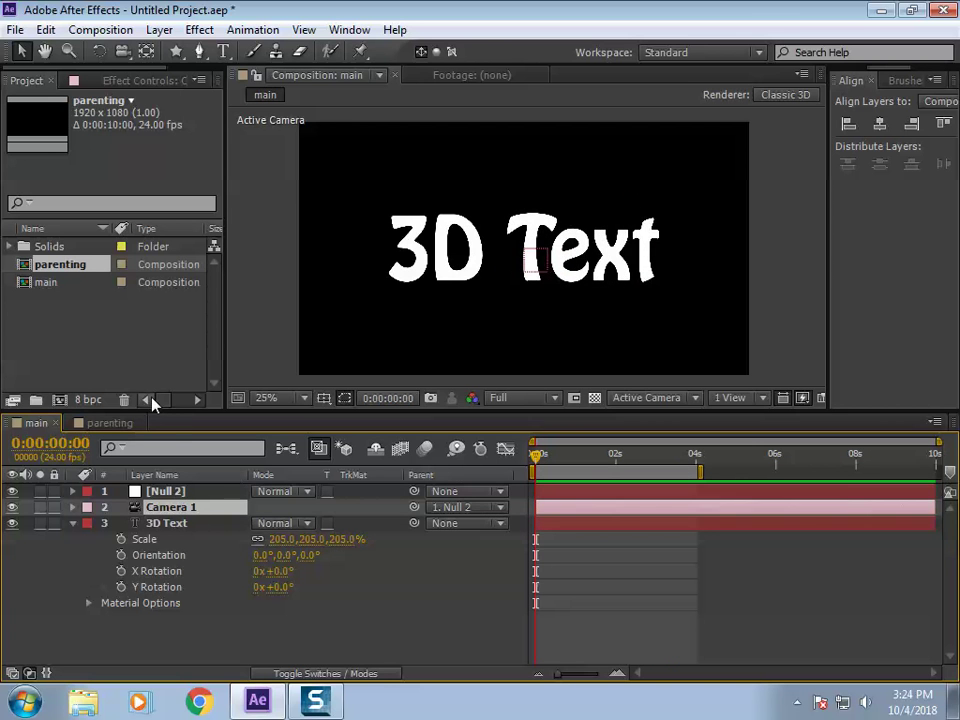
key(ctrl+Up)
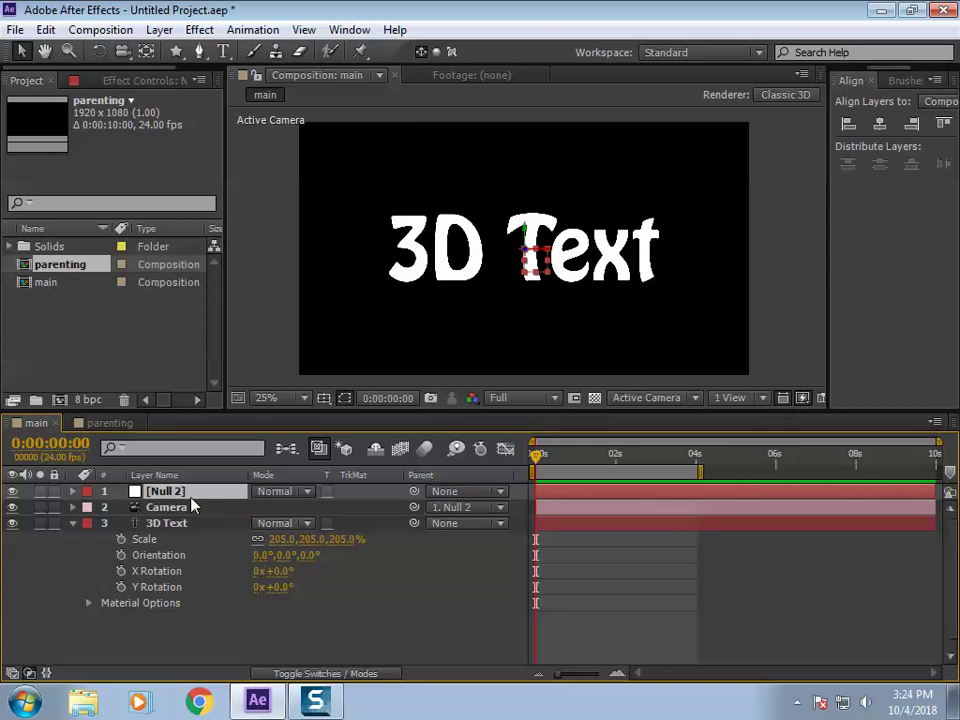
key(r)
click(121, 539)
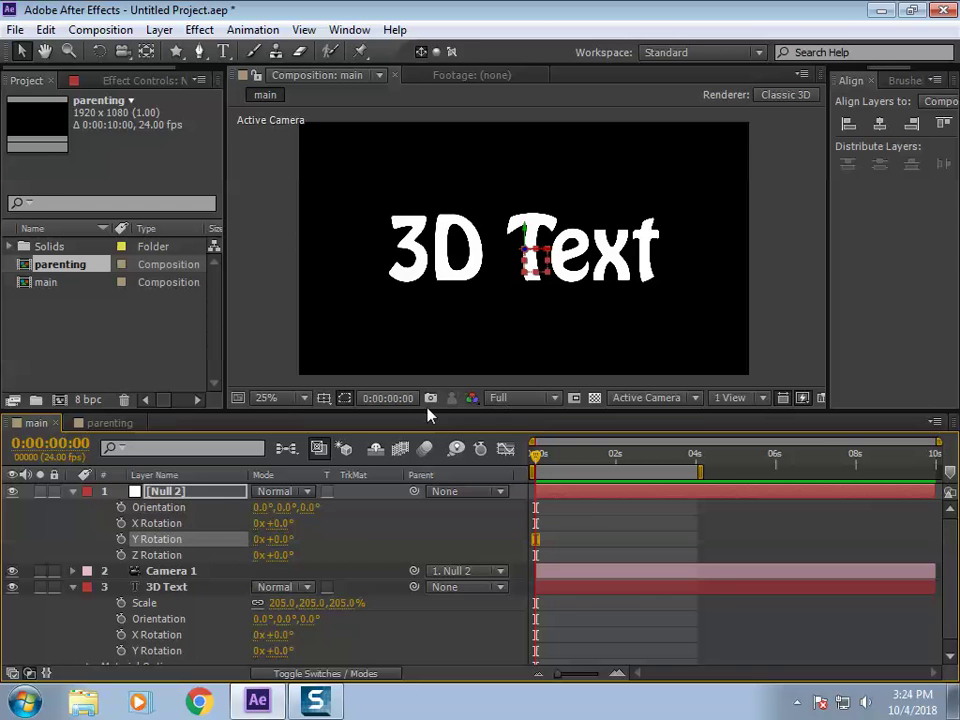
click(72, 491)
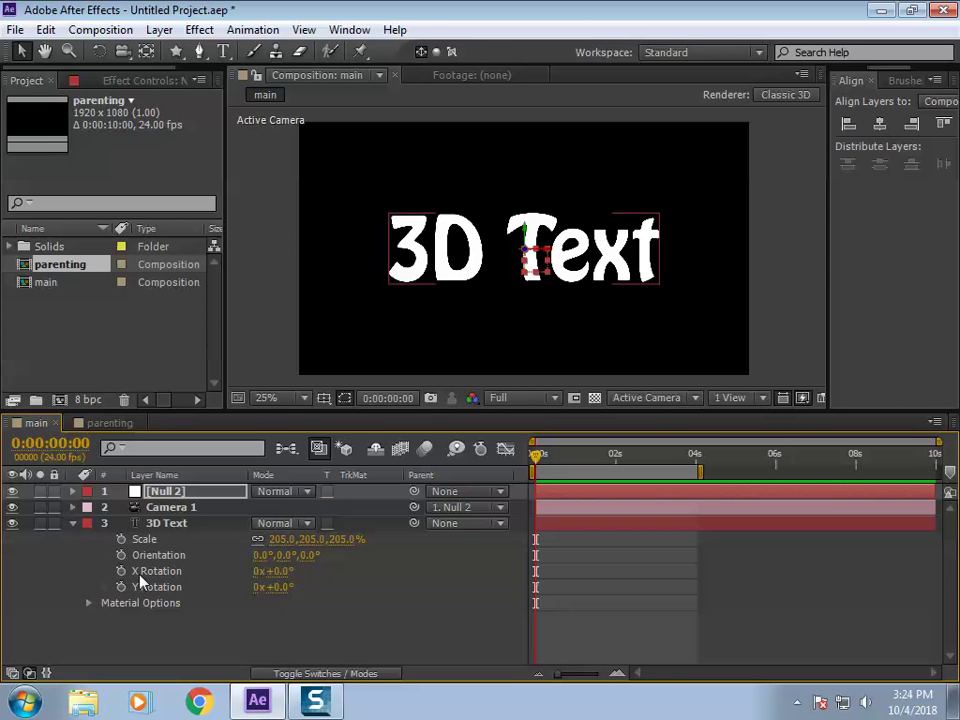
Step: Collapse the 3D Text layer's properties and add a 1920 x 1080 px pale cyan solid to the main composition
click(206, 643)
click(72, 523)
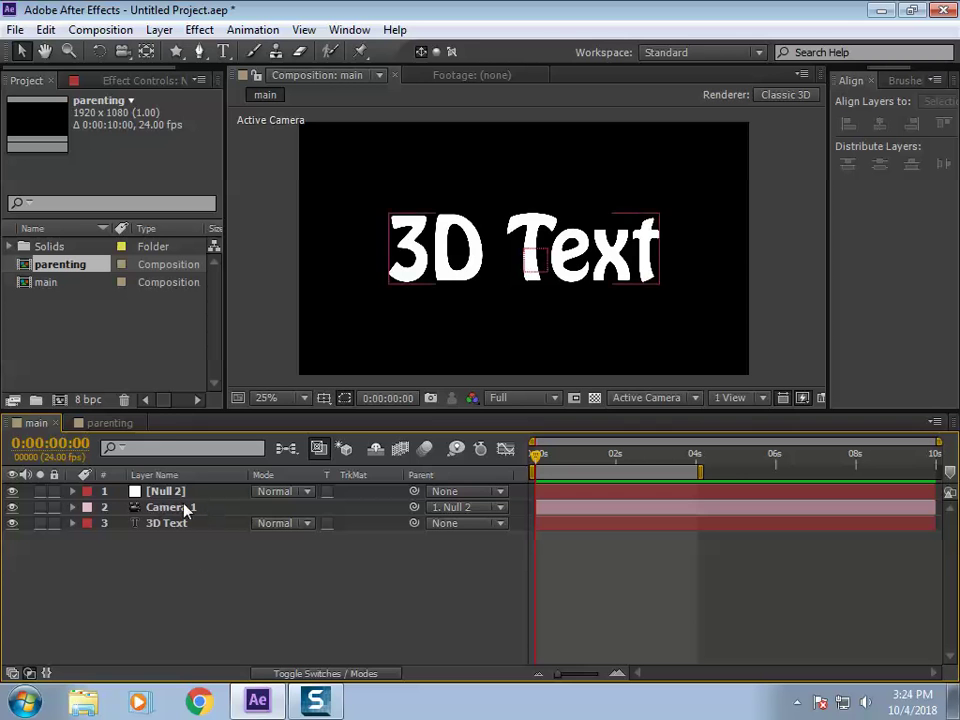
right_click(220, 556)
mouse_move(416, 356)
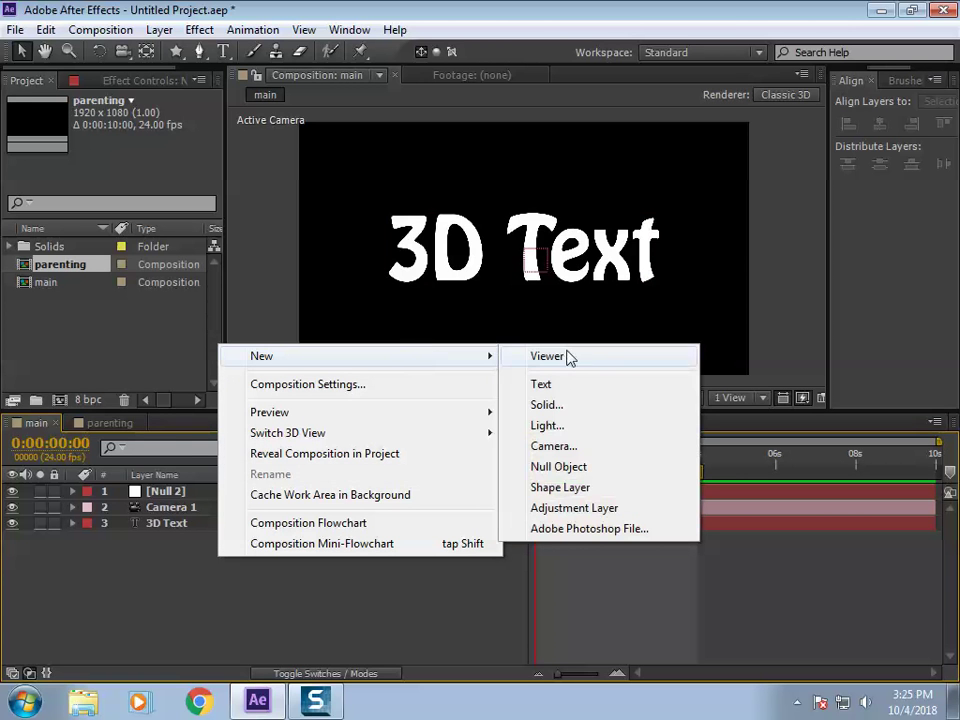
click(577, 405)
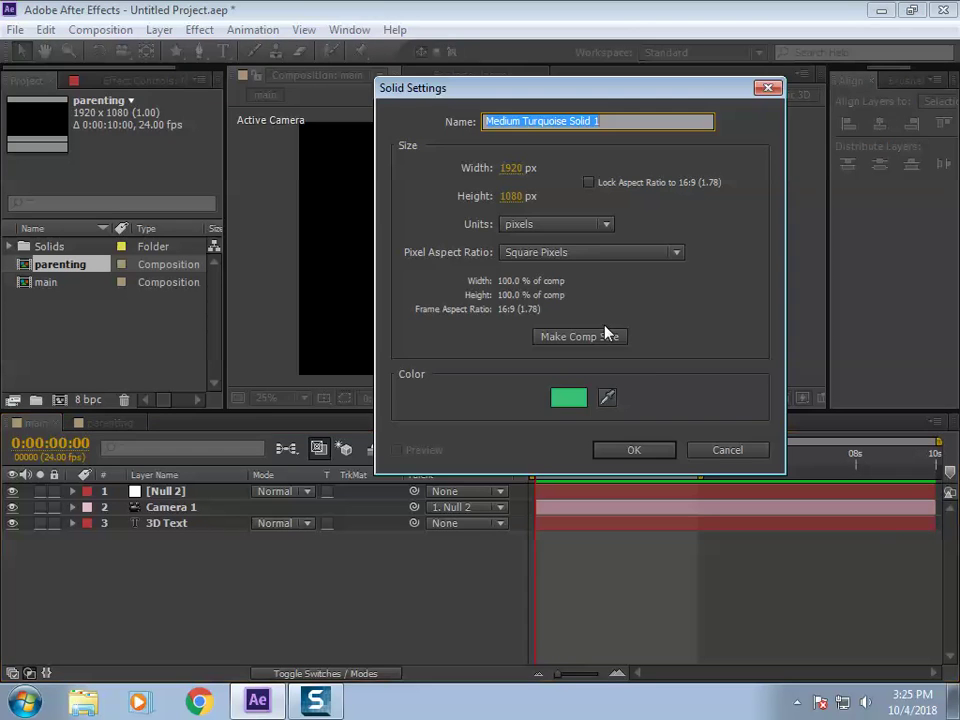
click(569, 398)
mouse_move(354, 462)
mouse_down()
mouse_move(208, 411)
mouse_move(207, 437)
mouse_up()
drag(459, 541, 450, 530)
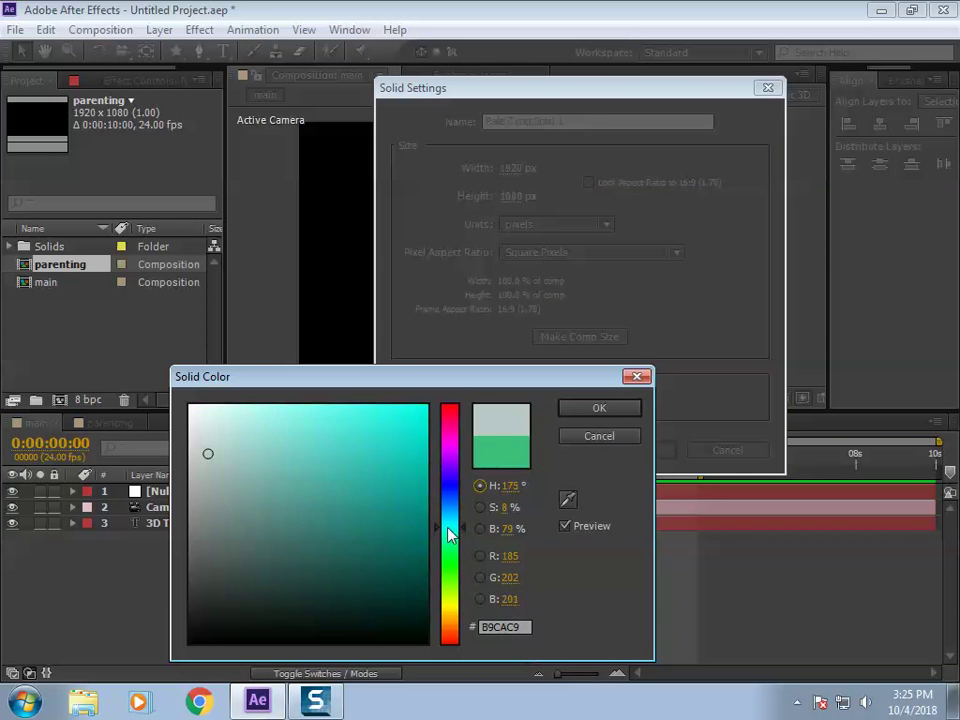
click(234, 427)
drag(234, 427, 229, 424)
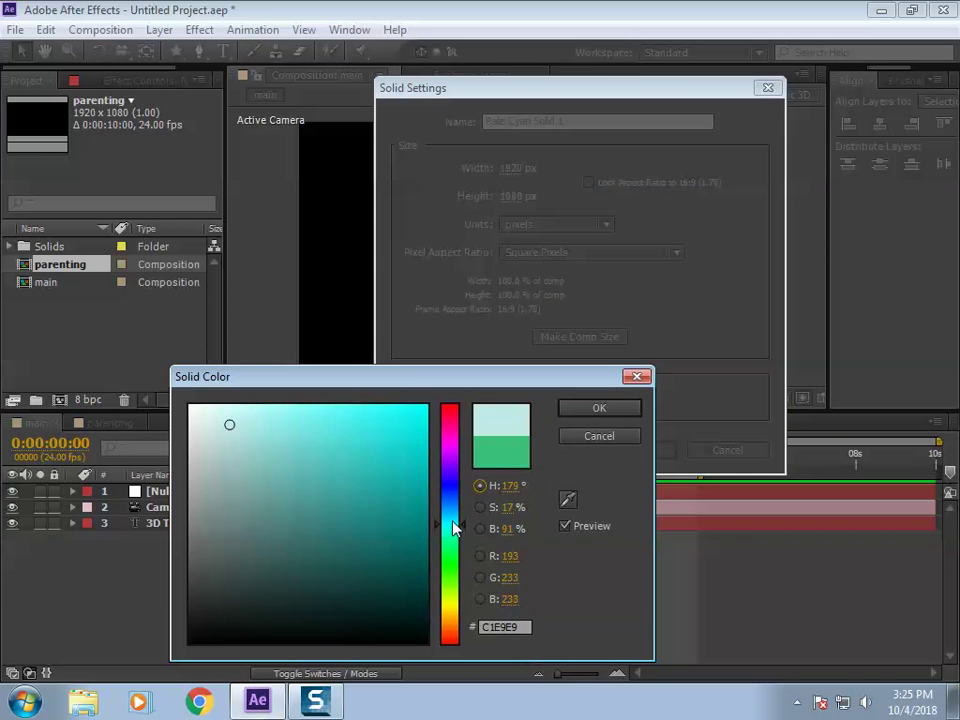
drag(452, 525, 448, 517)
click(231, 404)
click(575, 409)
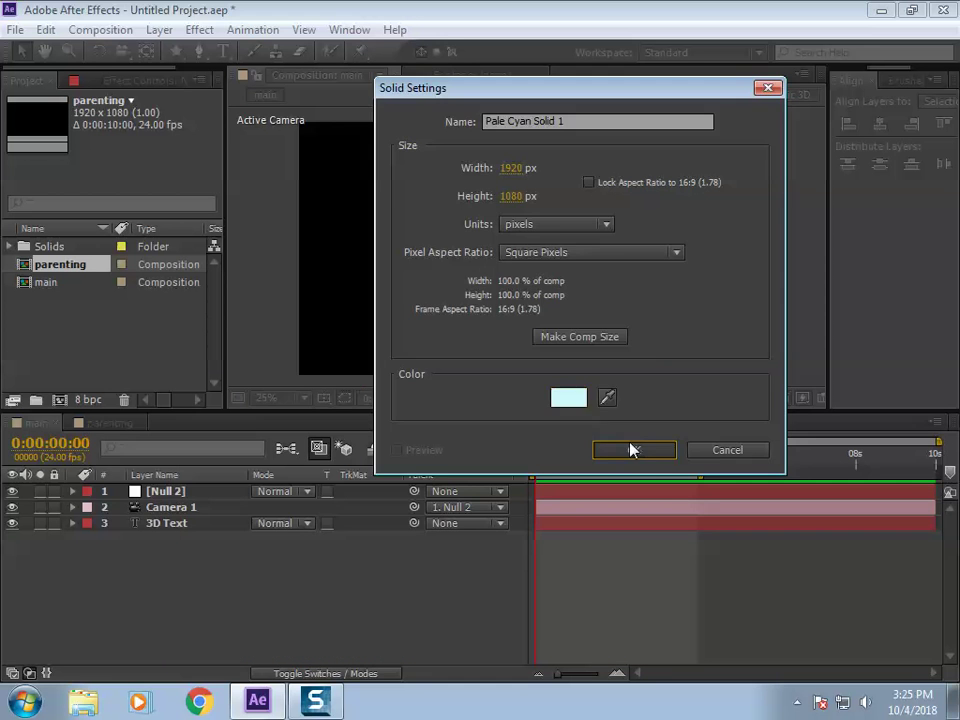
click(630, 448)
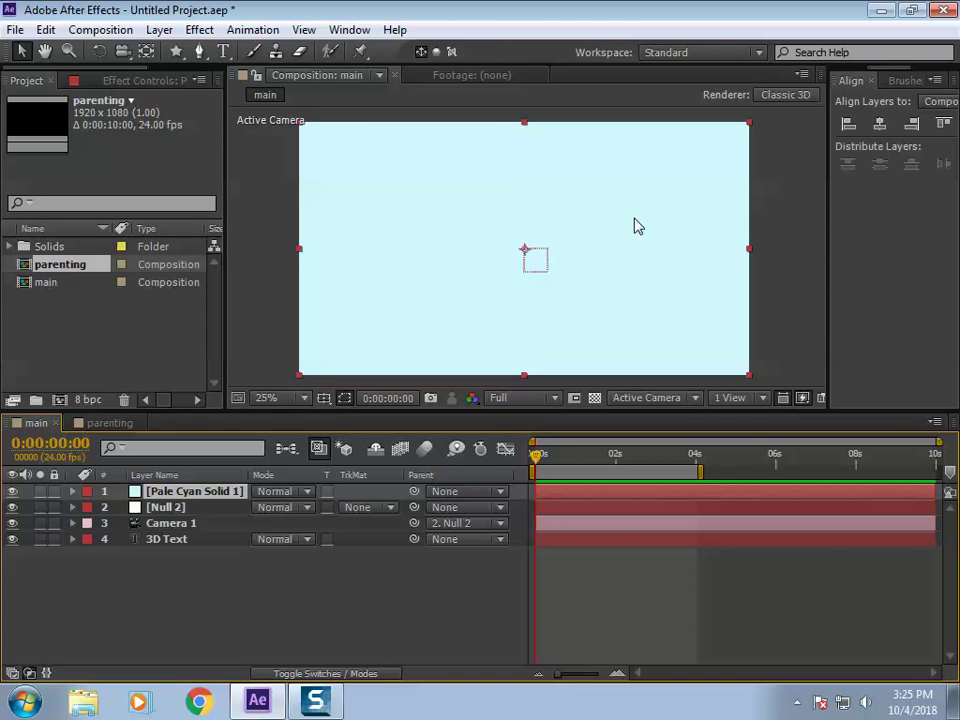
Step: Show the layer switches in the timeline and make Pale Cyan Solid 1 a 3D layer
click(240, 598)
click(212, 491)
click(335, 674)
click(357, 491)
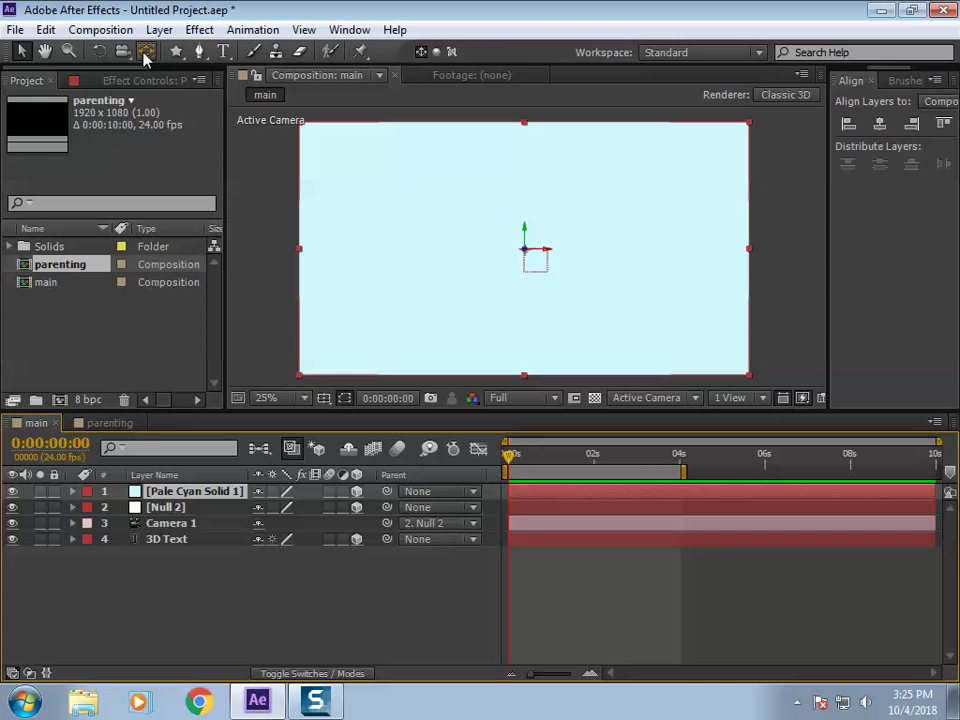
Step: Reveal the solid's rotation properties and rotate it about its X axis to an orientation of 270°, 0°, 0°
key(r)
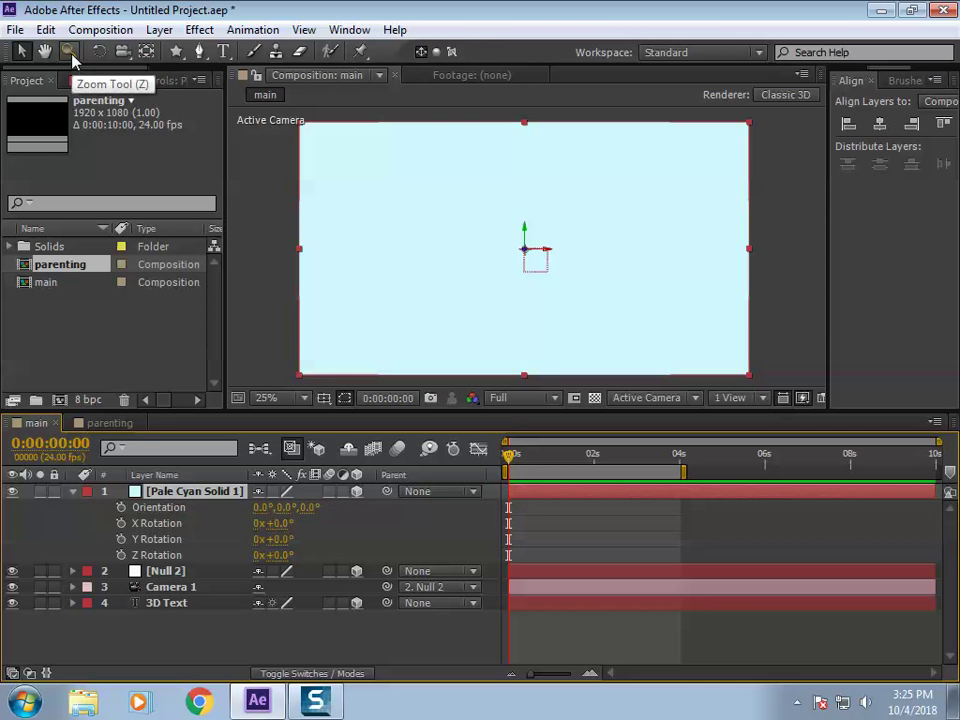
click(99, 51)
mouse_move(549, 248)
mouse_down()
mouse_move(553, 221)
mouse_move(552, 230)
mouse_up()
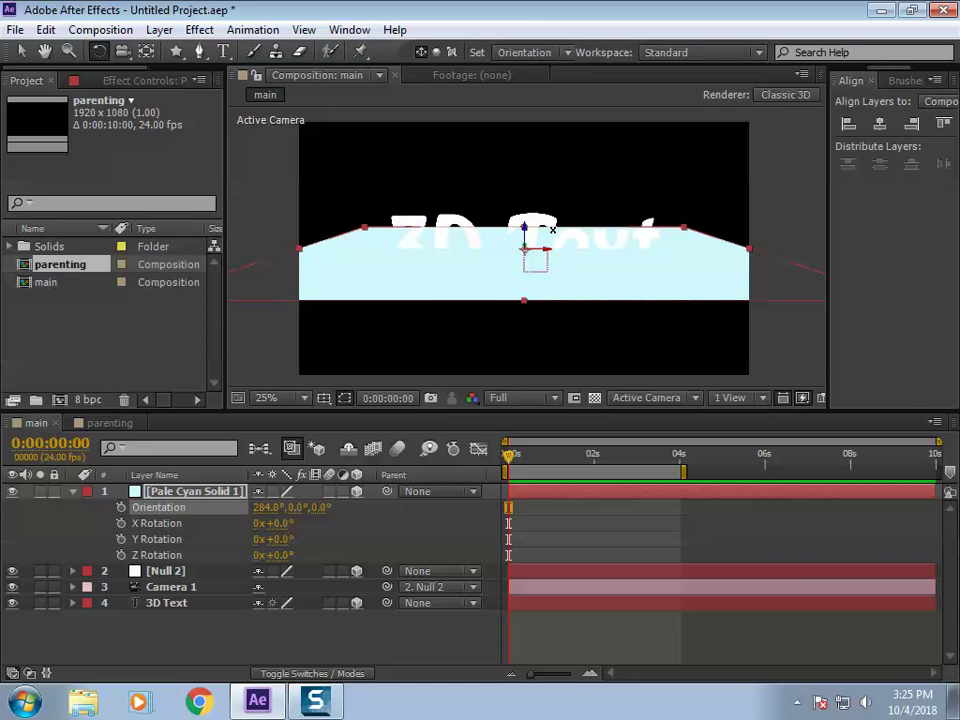
key(ctrl+z)
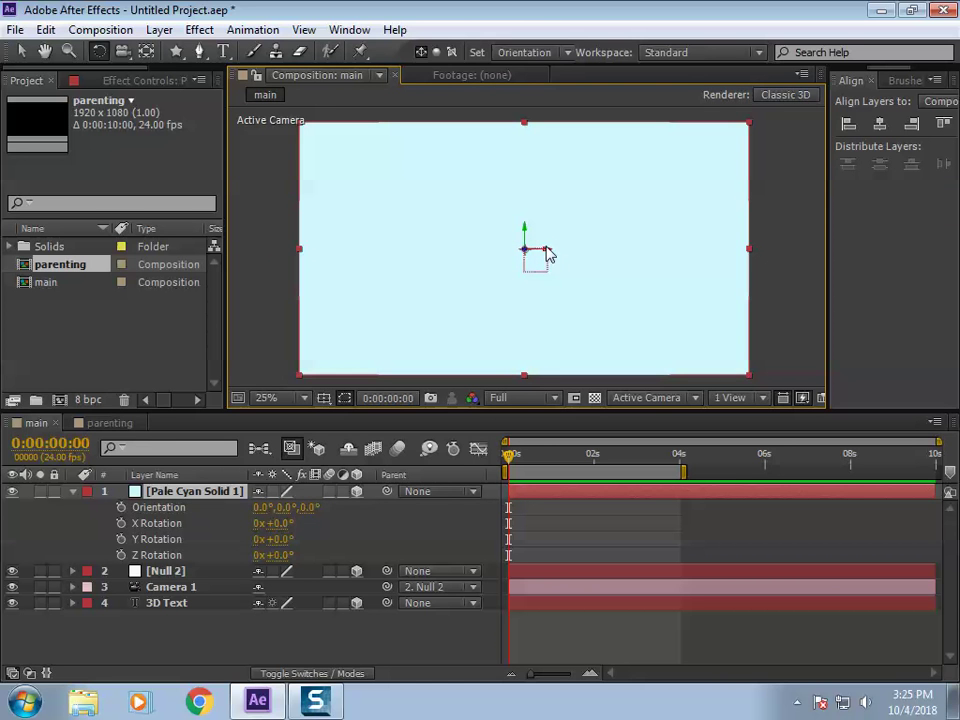
drag(549, 250, 548, 241)
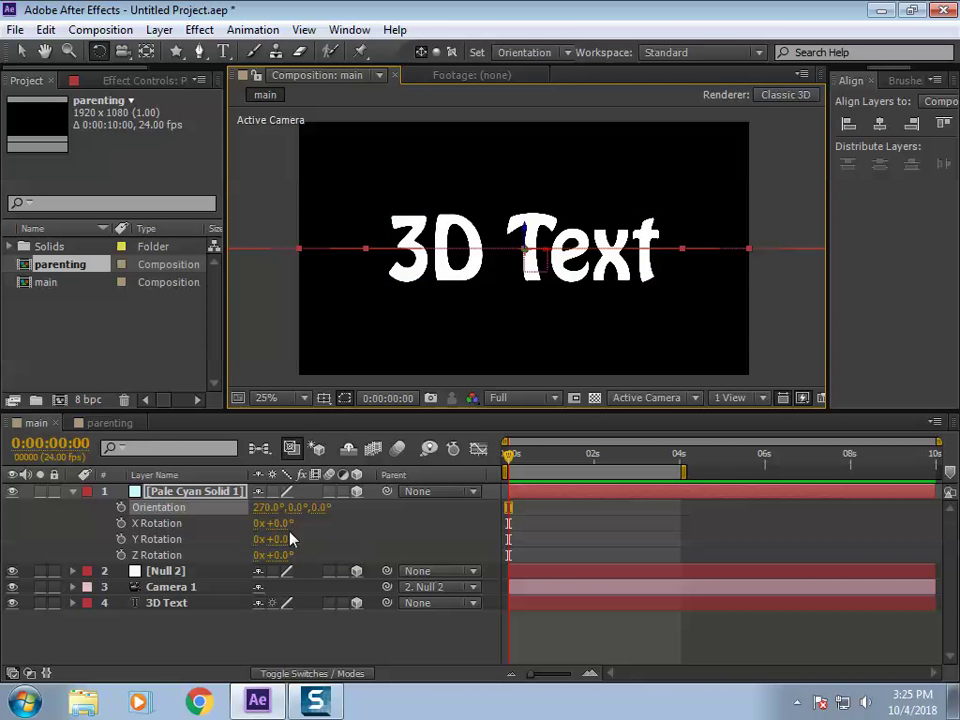
click(189, 497)
click(21, 52)
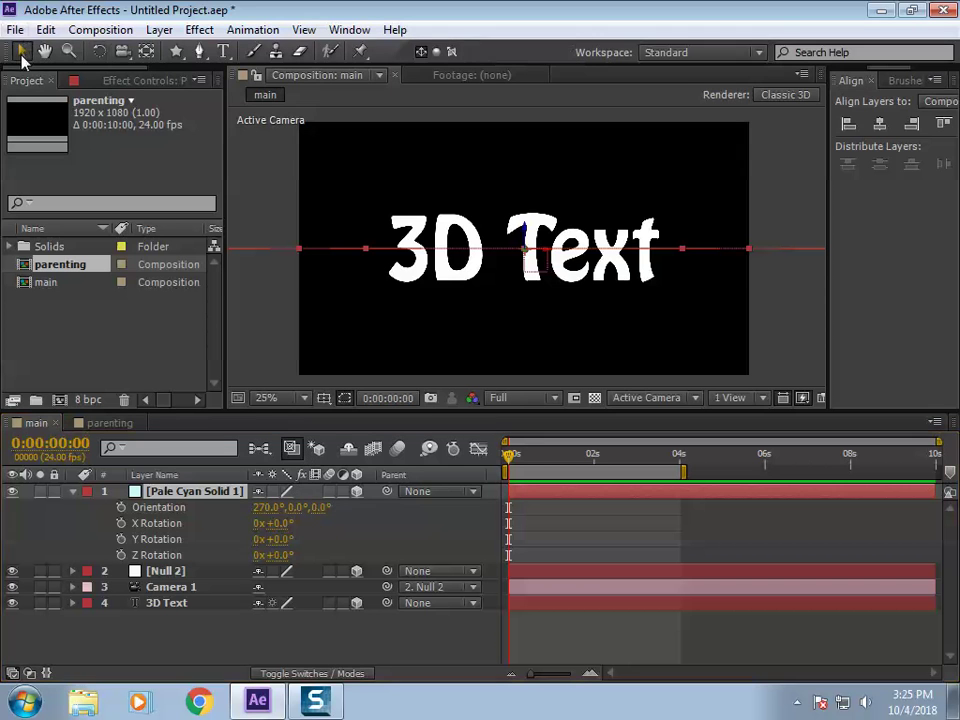
Step: Move the flat solid down below the text as a floor and scale it to 155%
drag(525, 248, 508, 311)
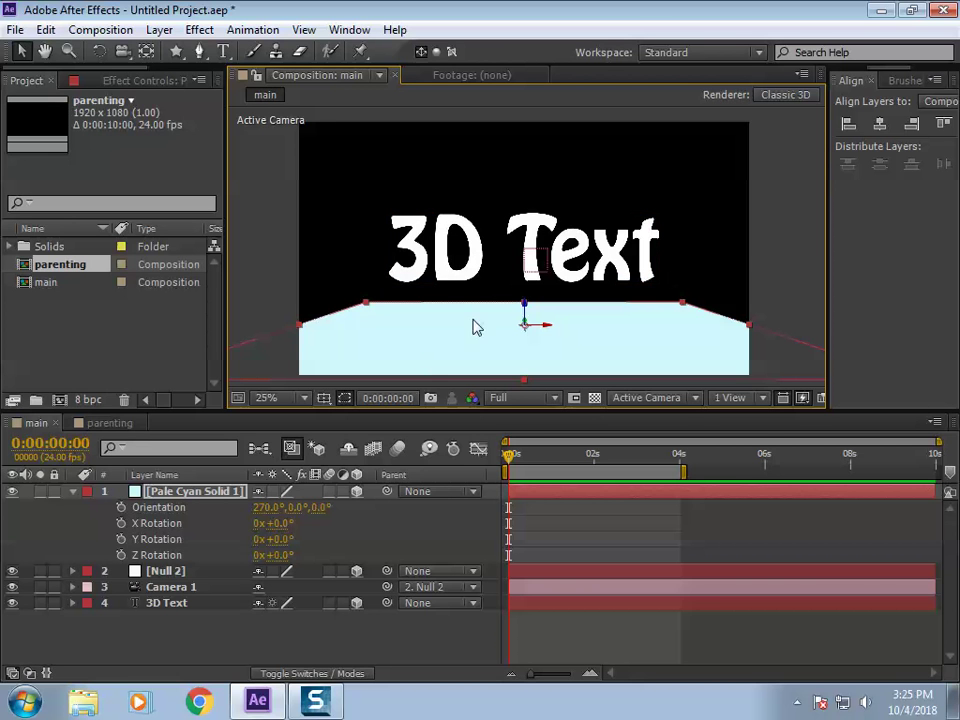
mouse_move(527, 314)
mouse_down()
mouse_move(525, 272)
mouse_move(519, 308)
mouse_up()
key(comma)
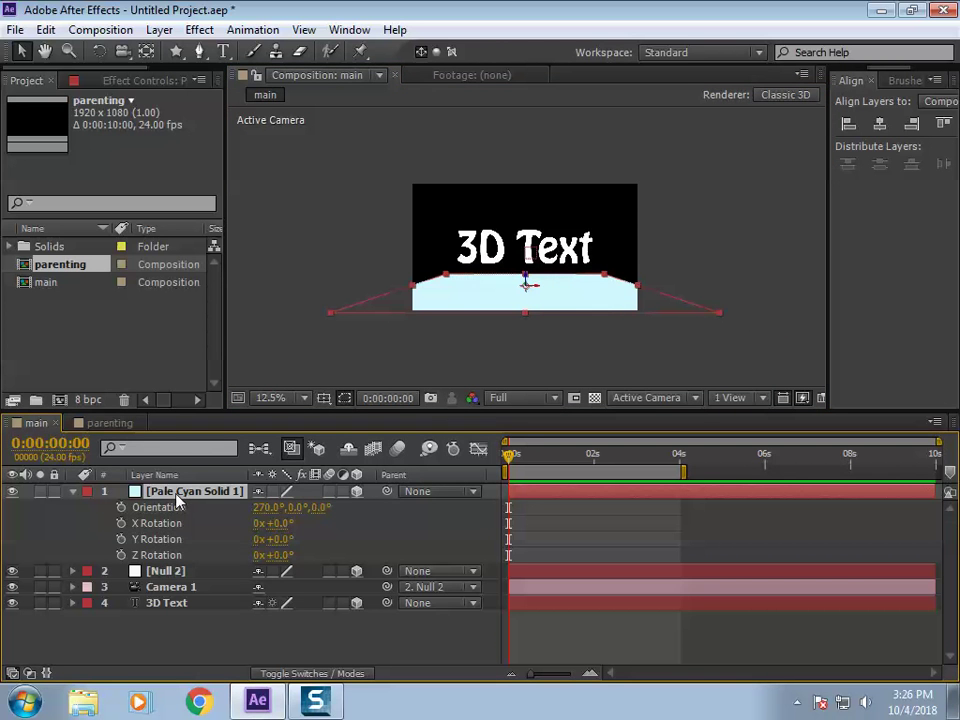
key(s)
drag(288, 508, 334, 508)
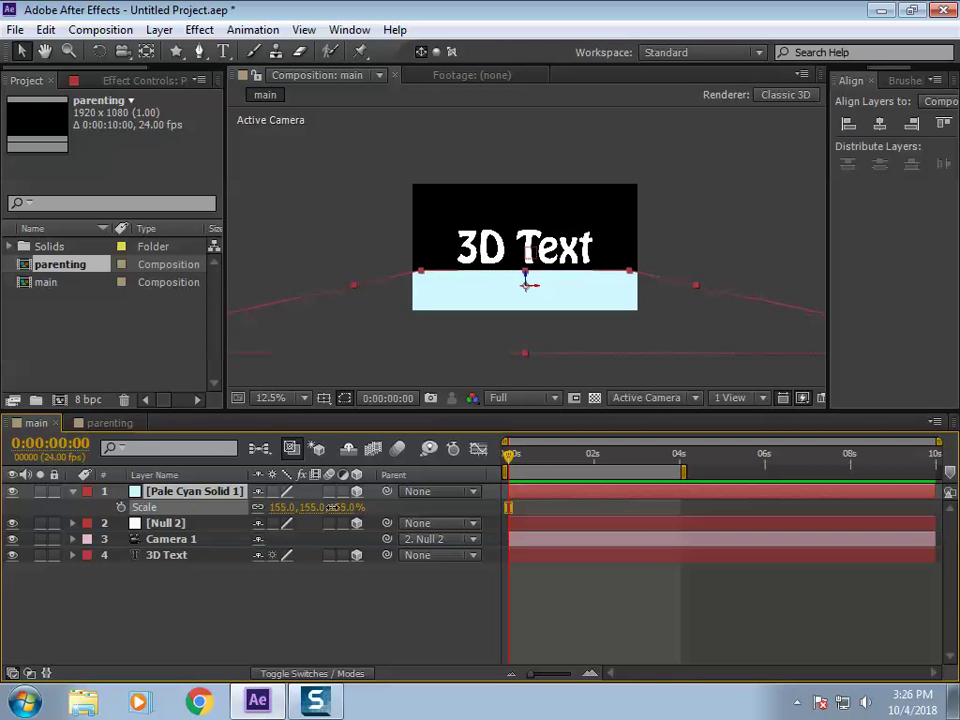
click(656, 229)
Step: Scale the 3D Text layer to 223% and lower it so its base overlaps the cyan floor
click(498, 248)
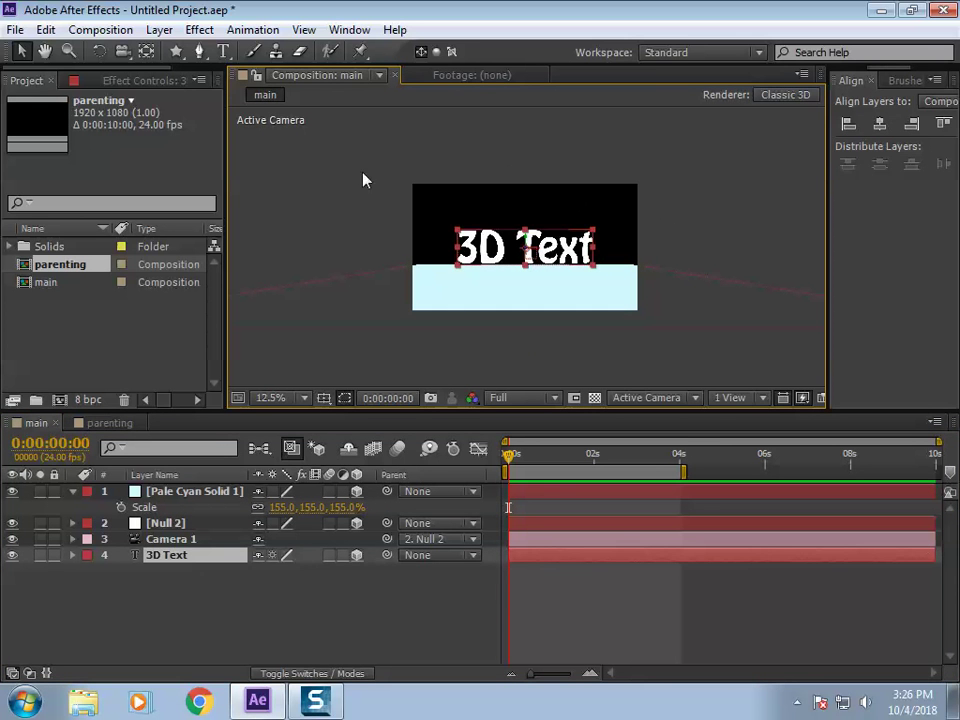
key(period)
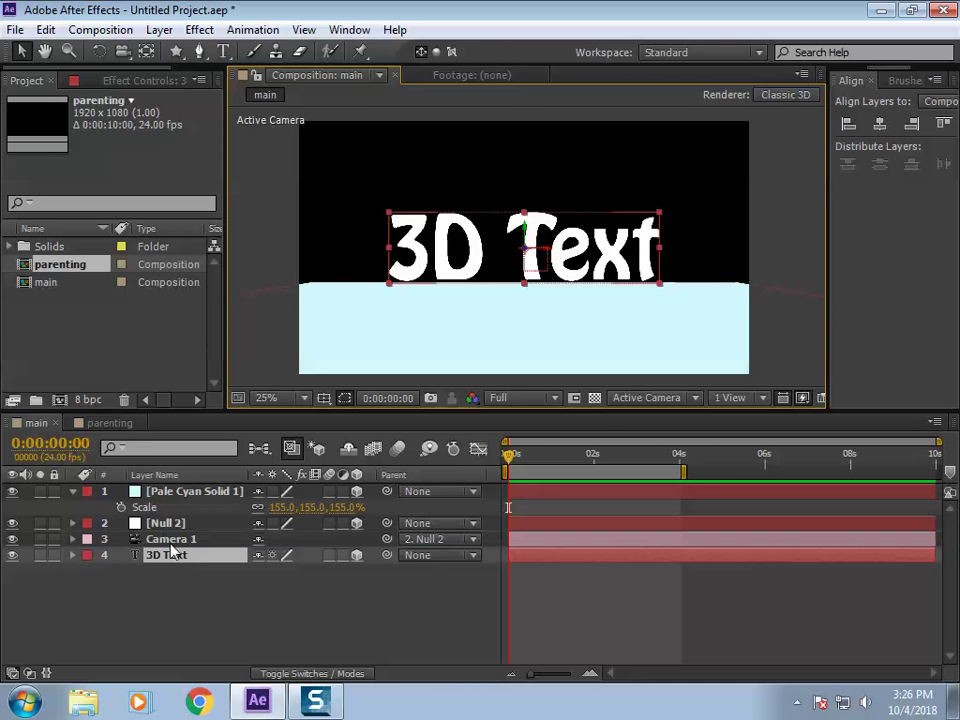
key(s)
drag(283, 571, 481, 213)
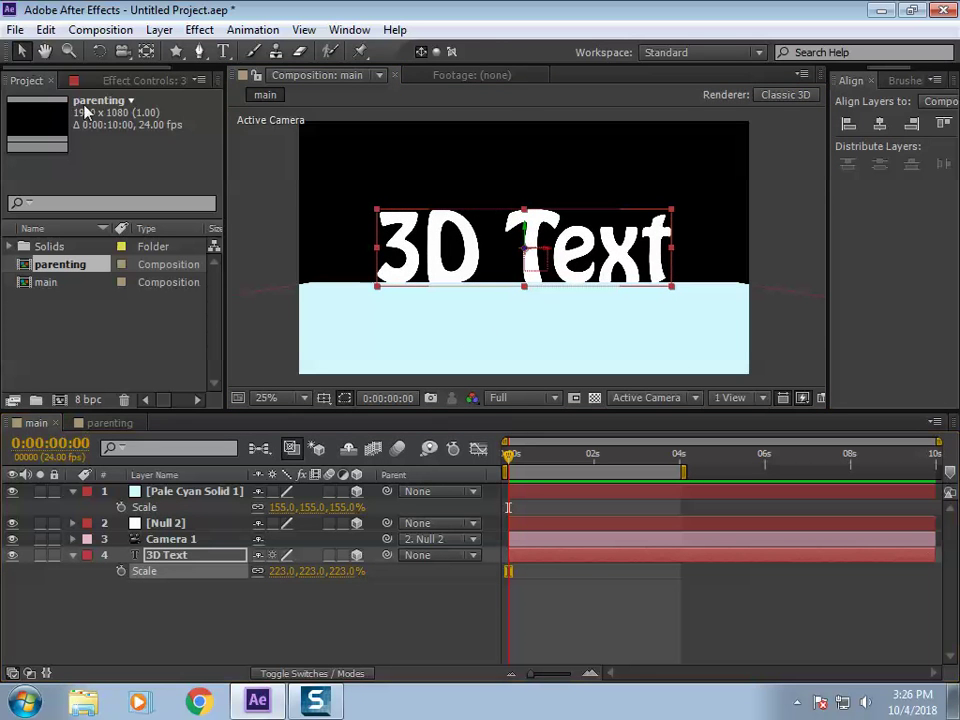
drag(522, 223, 523, 257)
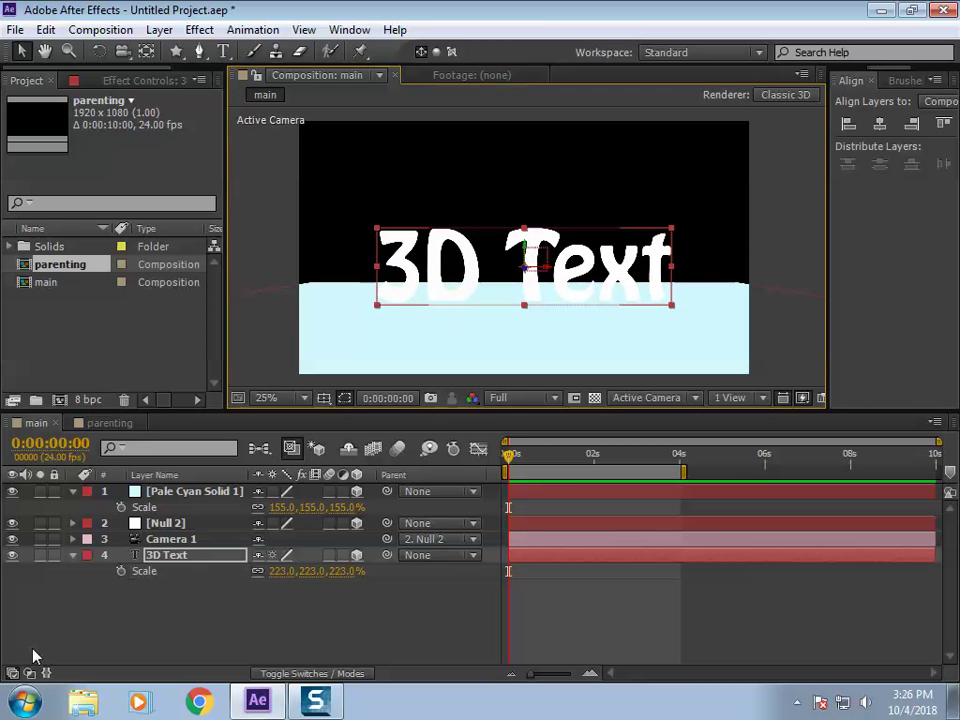
click(140, 583)
Step: Change the fill colour of the 3D Text to orange, FF7B11
double_click(172, 556)
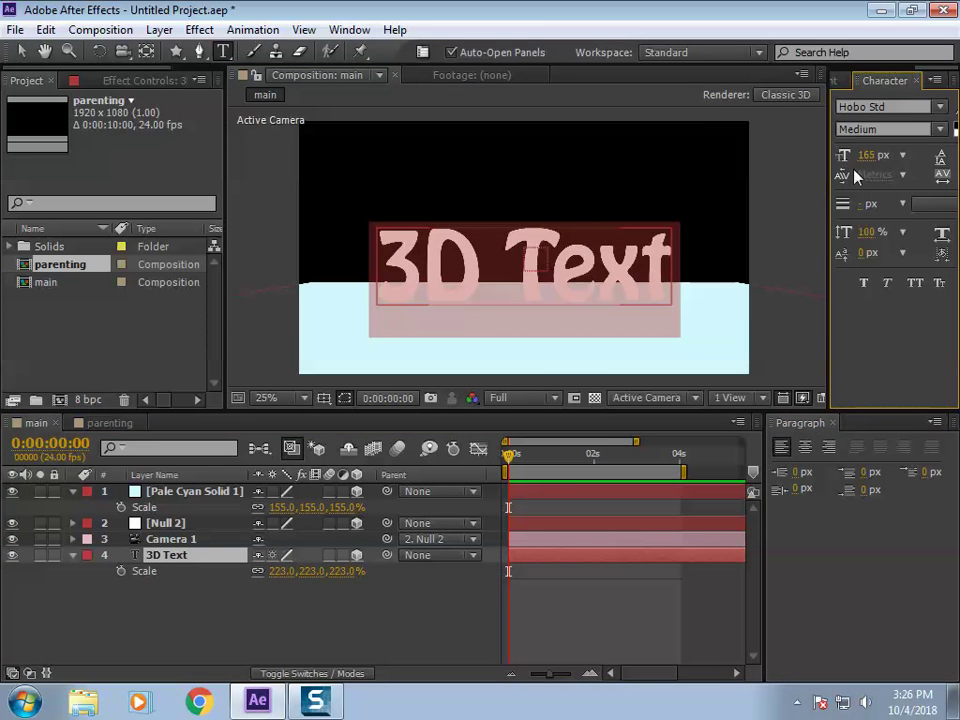
drag(830, 200, 766, 200)
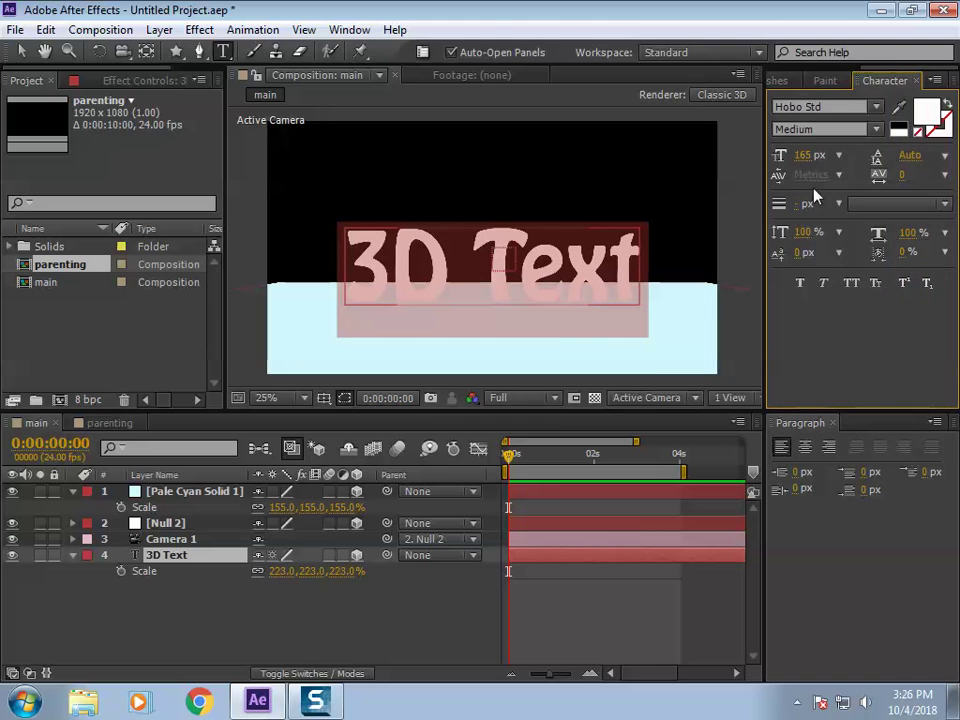
click(925, 113)
drag(444, 570, 450, 630)
drag(364, 448, 411, 403)
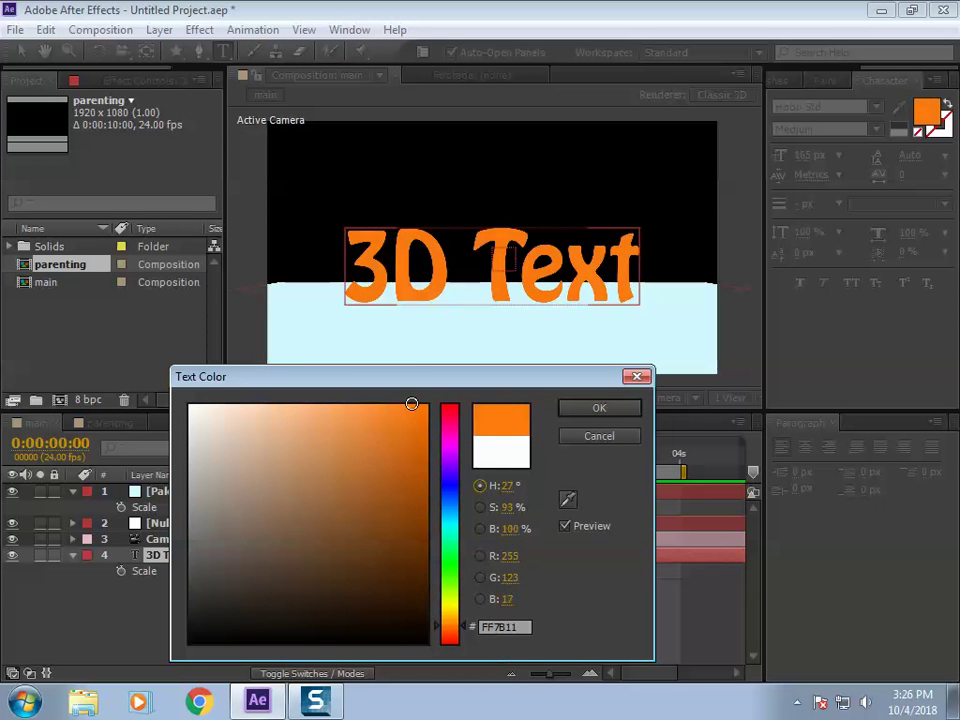
click(597, 412)
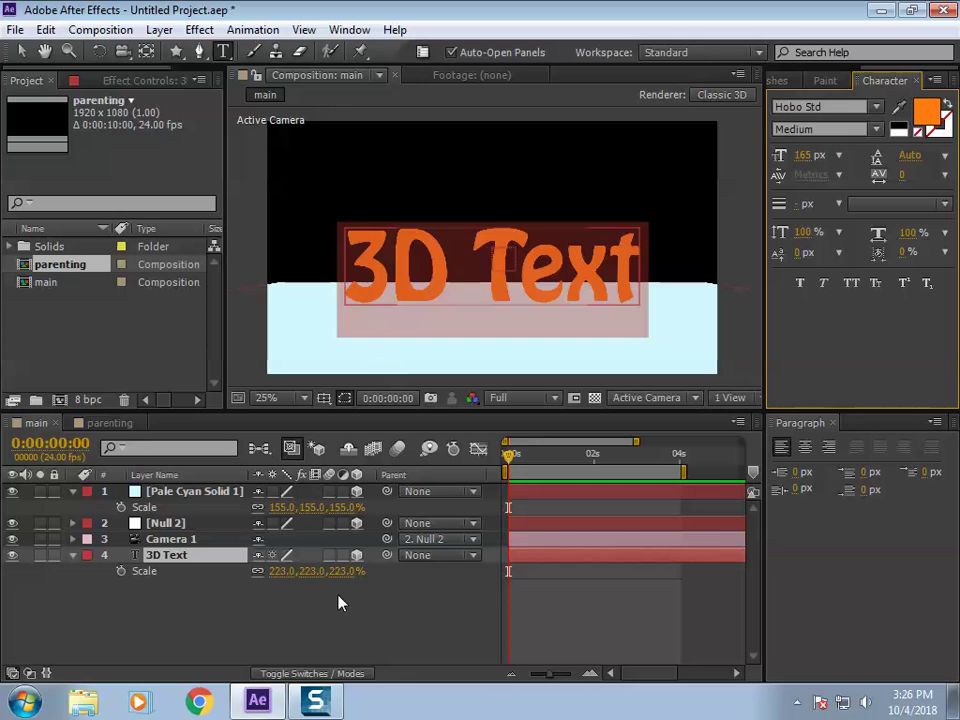
Step: Nudge the 3D Text slightly lower against the floor and activate the Rotation tool
click(21, 51)
click(492, 240)
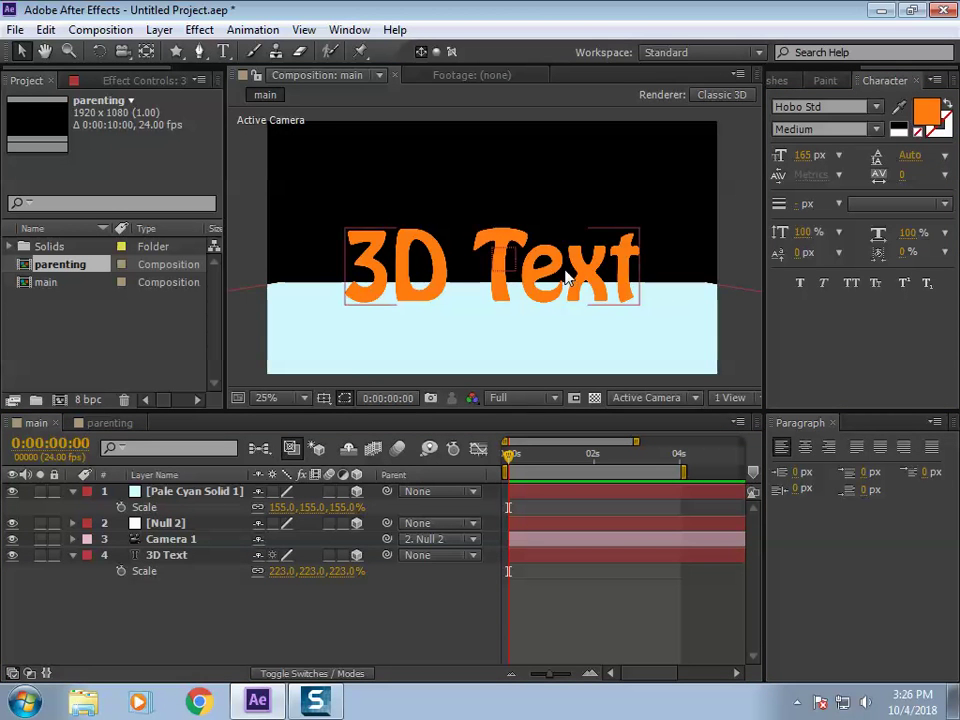
mouse_move(499, 253)
mouse_down()
mouse_move(490, 280)
mouse_move(493, 214)
mouse_move(485, 253)
mouse_up()
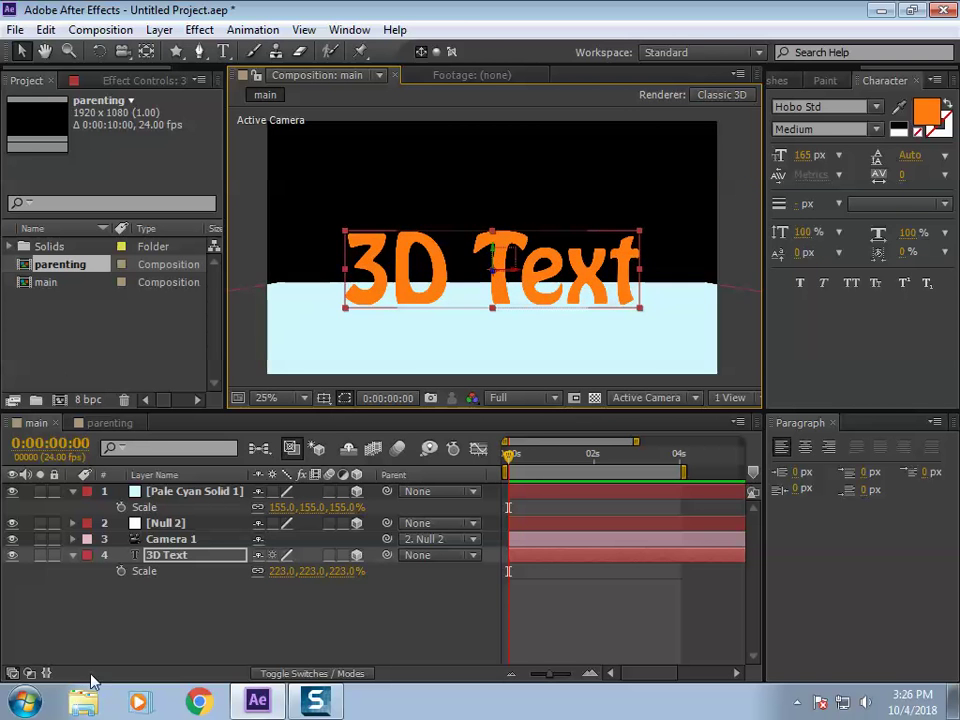
click(212, 650)
click(204, 554)
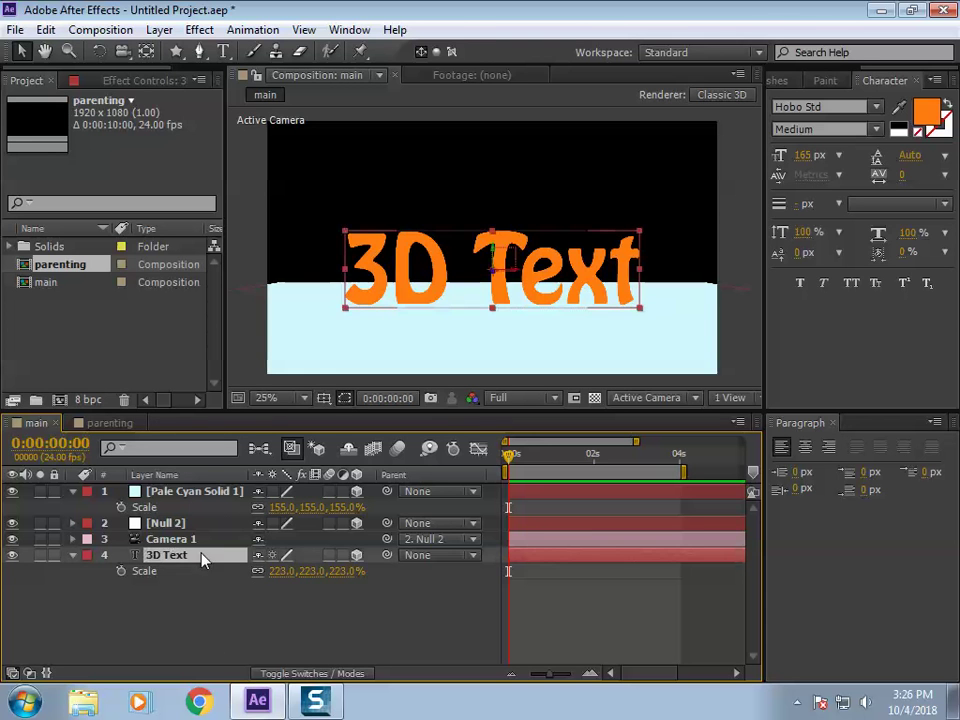
key(w)
click(242, 638)
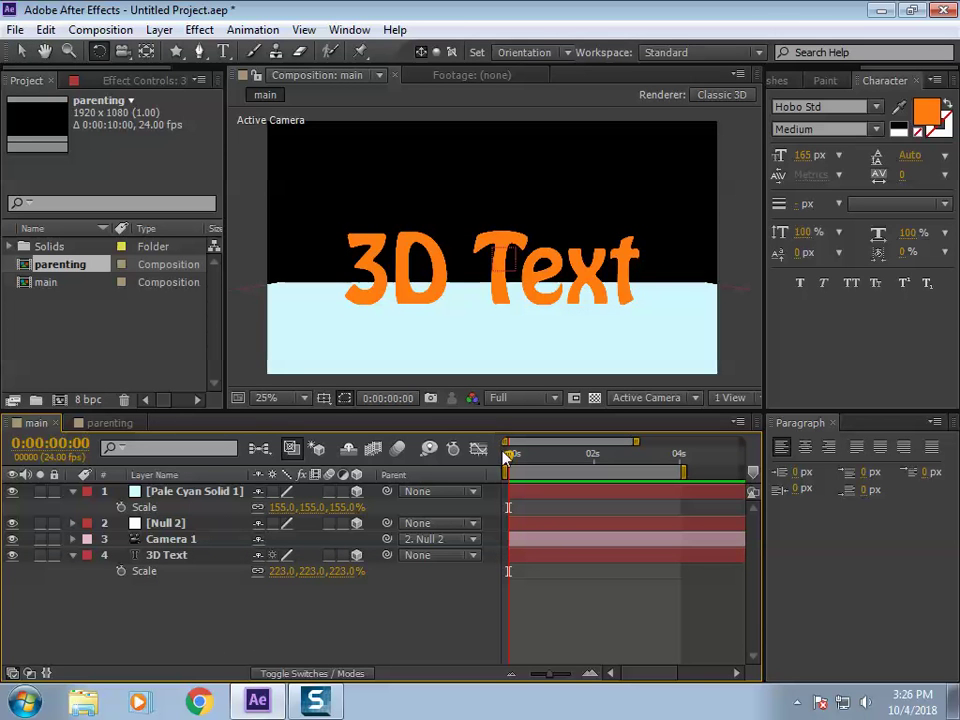
Step: Set Null 2's Y Rotation to 27° and add a keyframe for it at 0:00:00:00
click(195, 491)
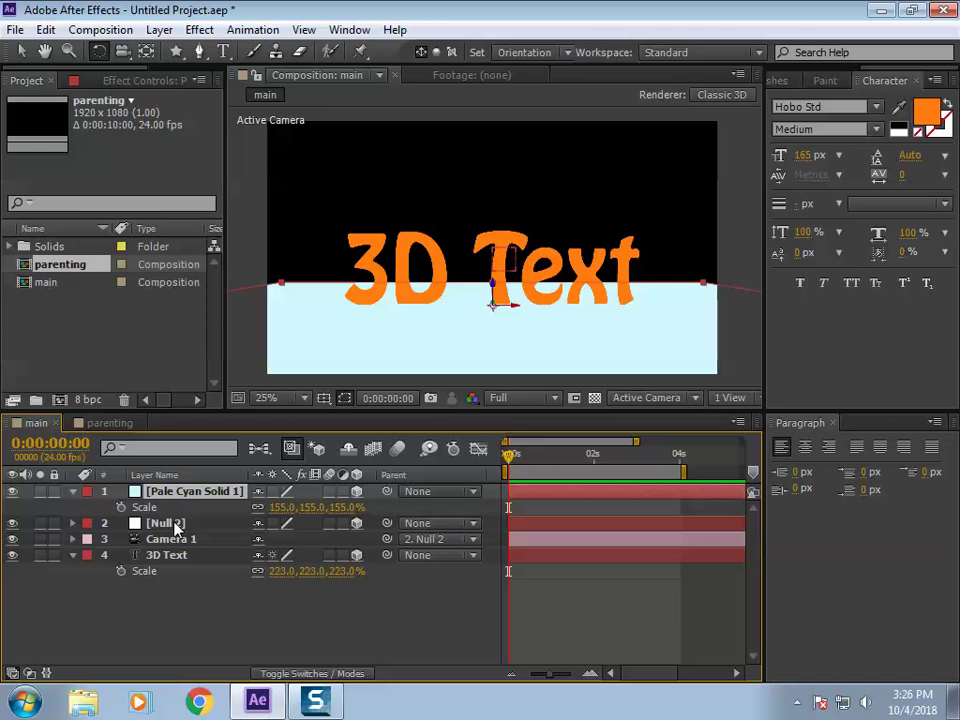
click(175, 525)
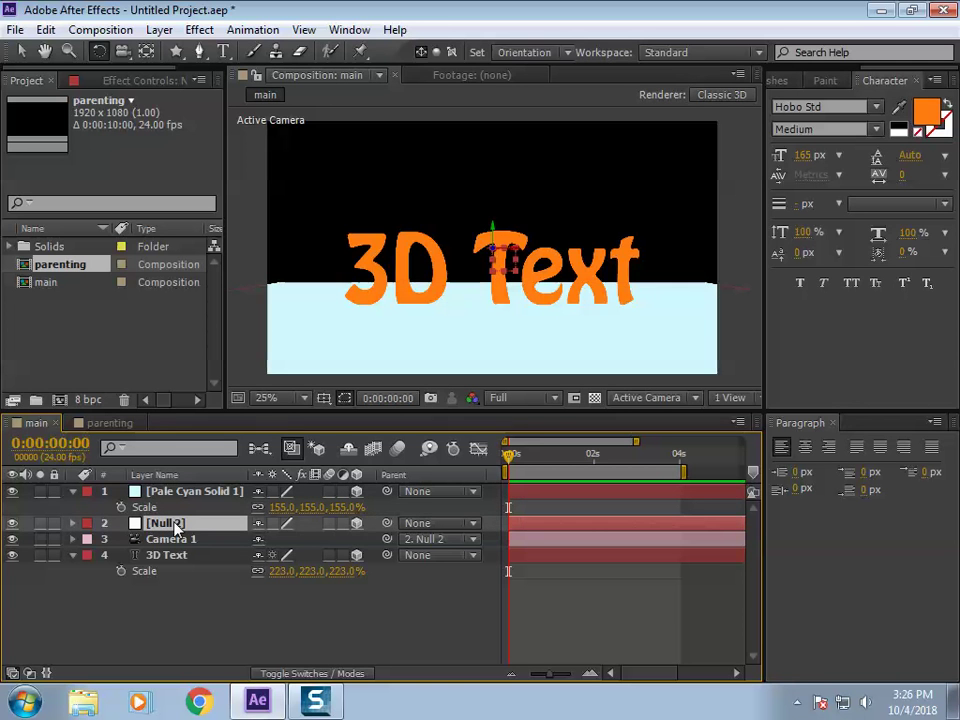
key(r)
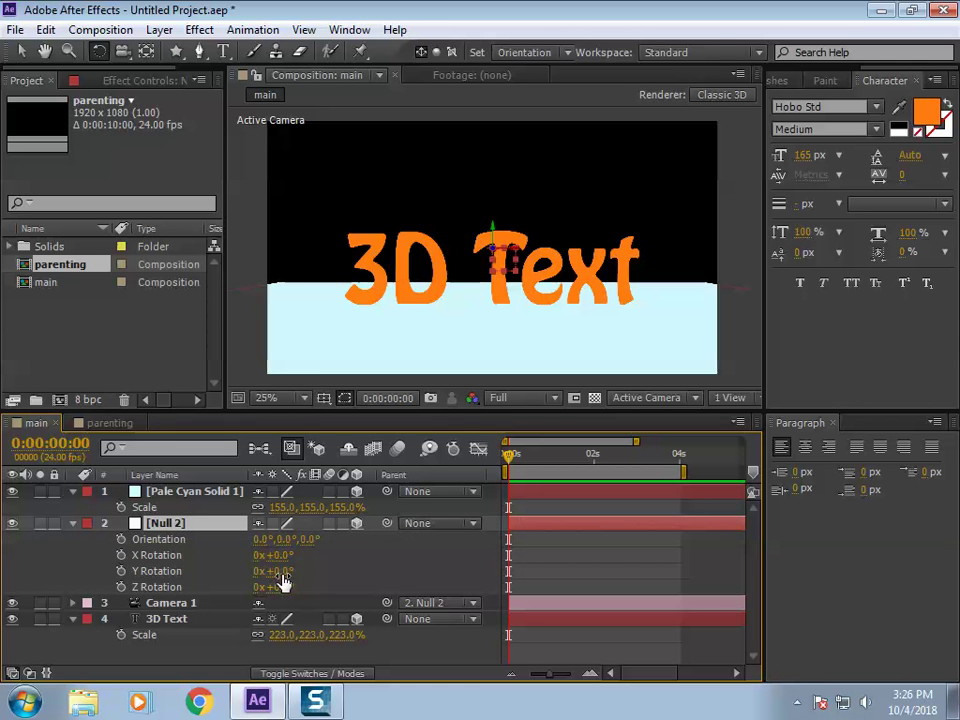
mouse_move(283, 571)
mouse_down()
mouse_move(270, 571)
mouse_move(302, 571)
mouse_up()
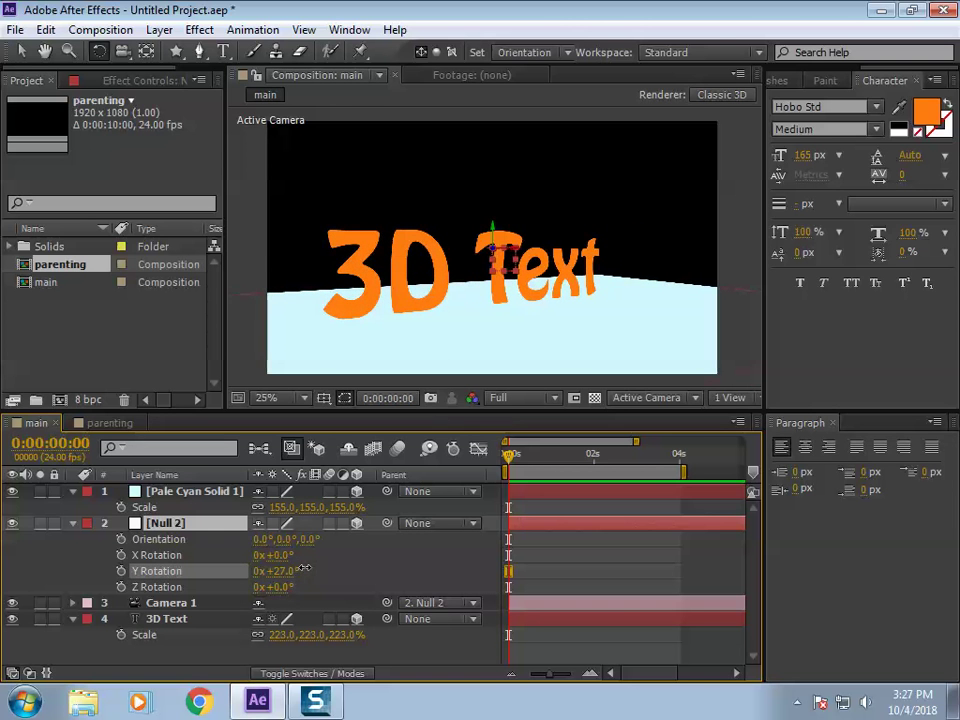
click(121, 571)
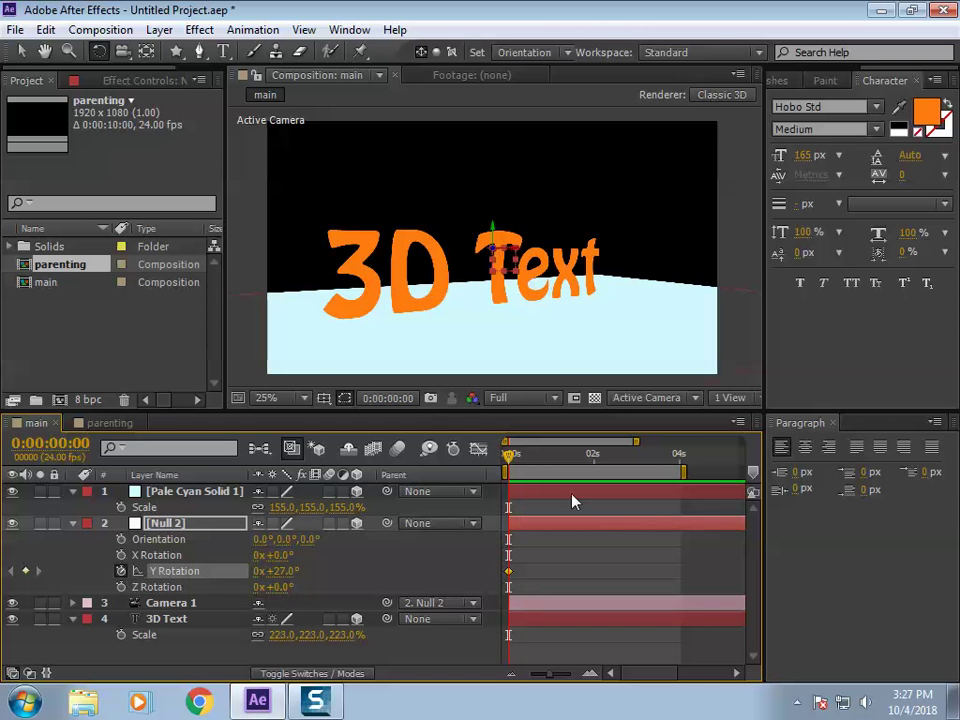
Step: Keyframe a lower Y Rotation for Null 2 at about 4 seconds, return to 0:00:00:00 and collapse the null's and solid's properties
drag(507, 455, 679, 462)
drag(285, 571, 241, 573)
drag(679, 457, 315, 525)
click(73, 523)
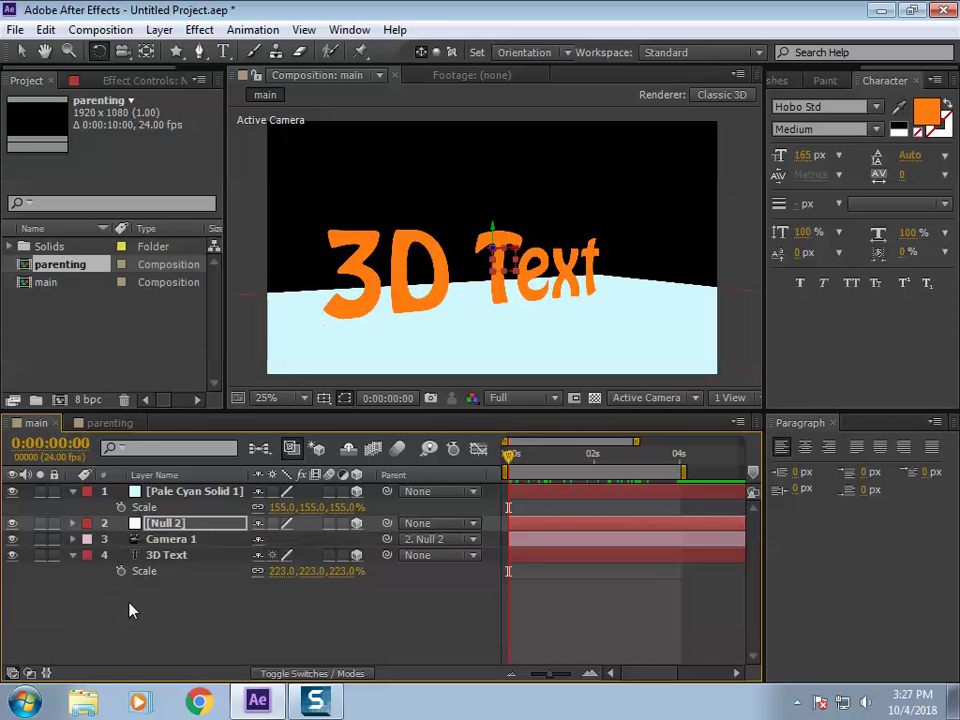
click(72, 491)
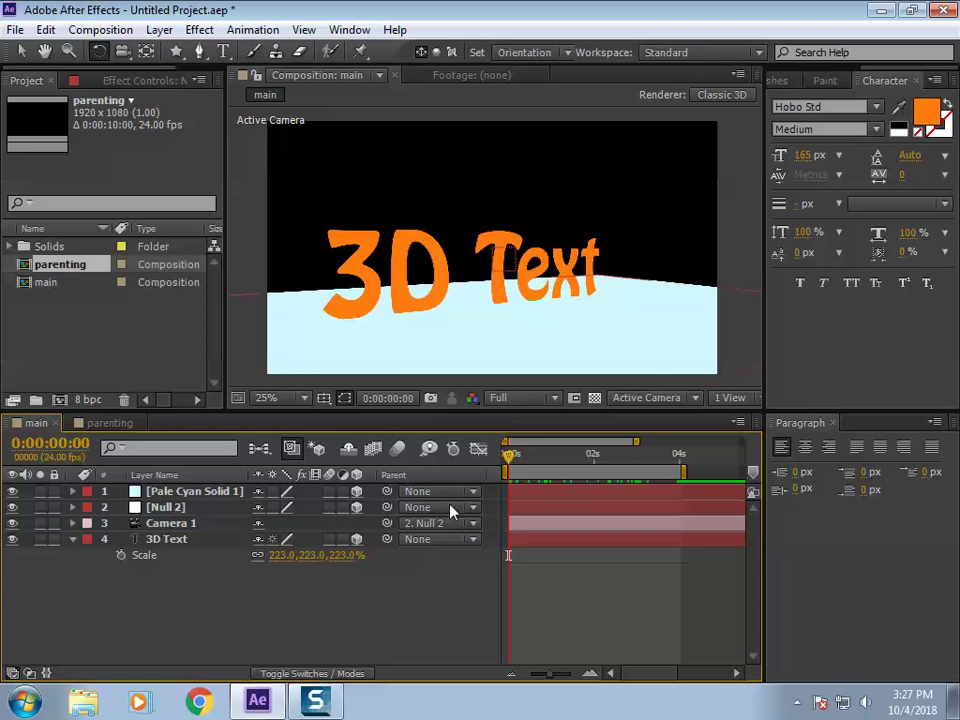
right_click(416, 592)
mouse_move(630, 397)
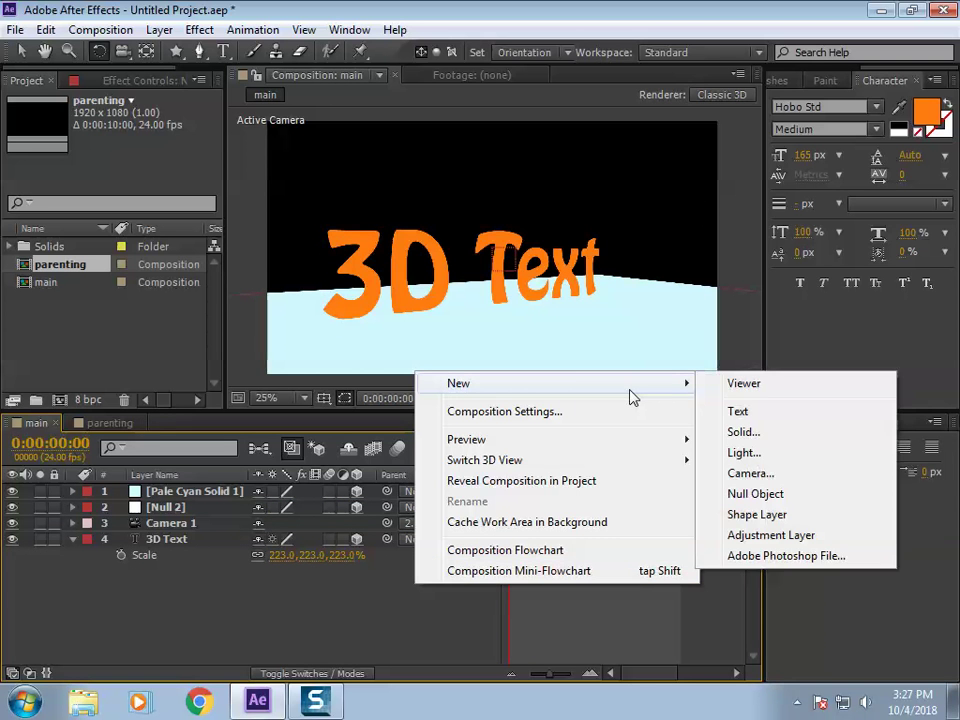
click(786, 455)
drag(451, 103, 611, 101)
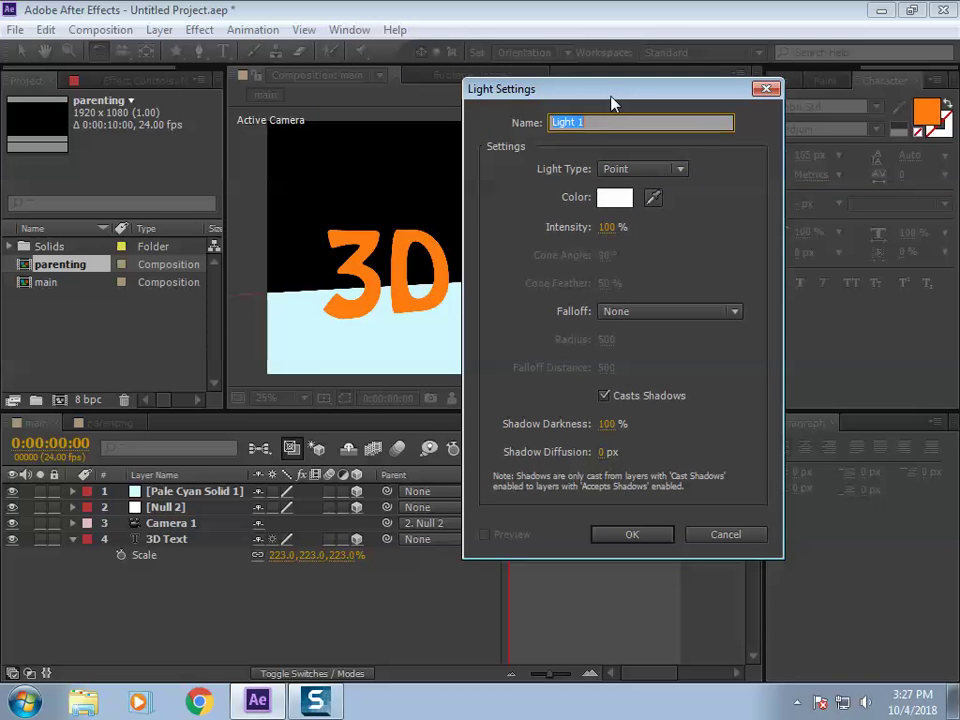
click(646, 172)
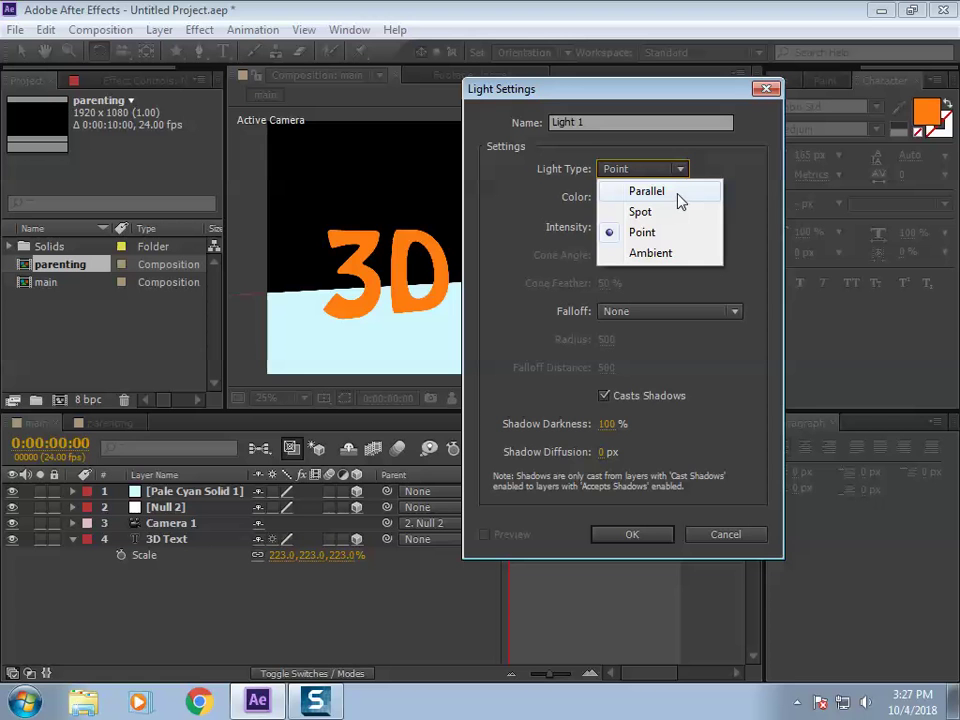
click(679, 192)
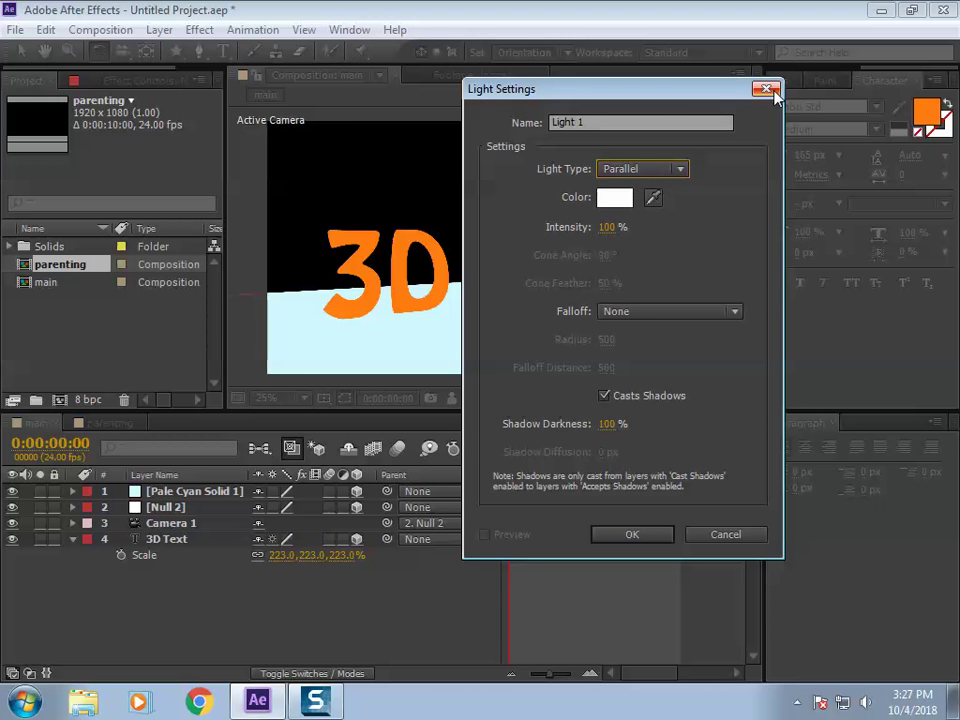
drag(746, 90, 767, 34)
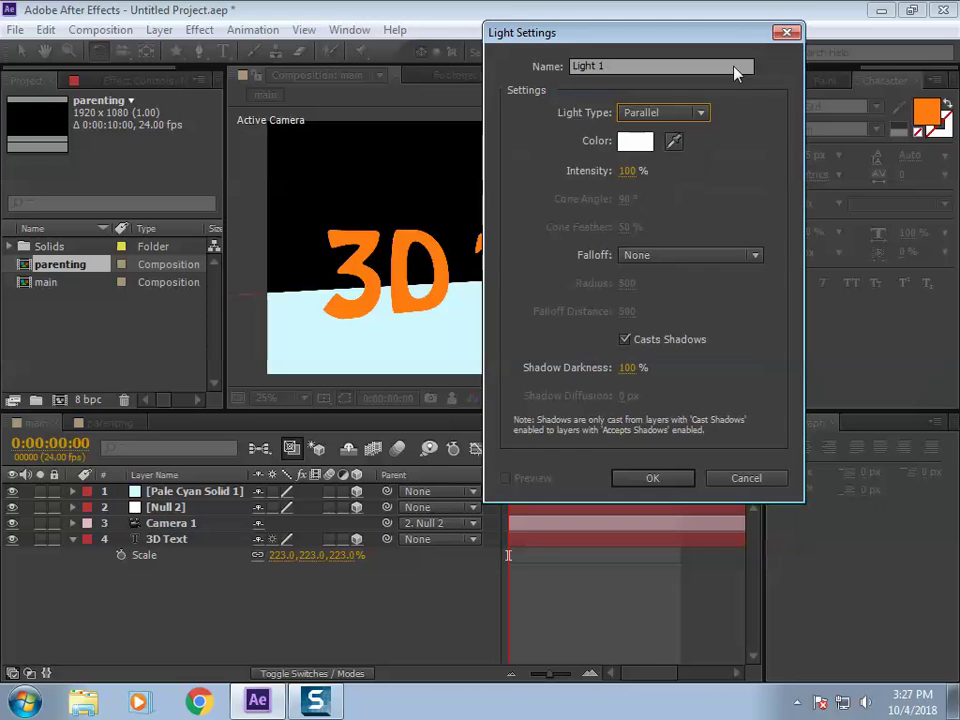
click(787, 34)
Step: Compare the 3D Text layer's properties with 3D switched off and on, and examine its Material Options
click(165, 539)
click(170, 523)
click(175, 537)
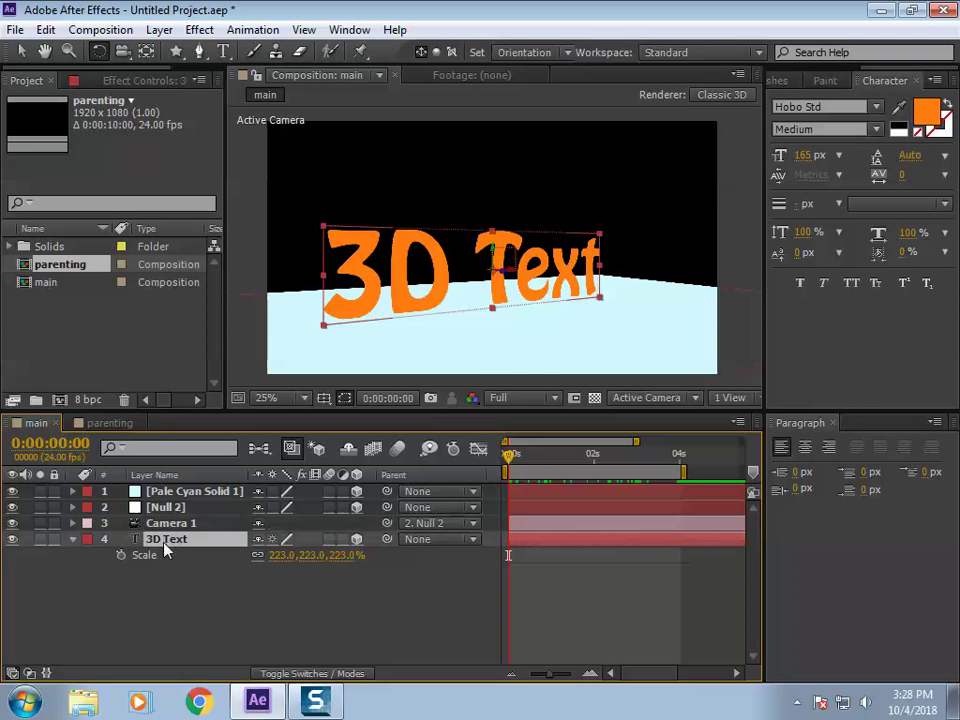
click(73, 541)
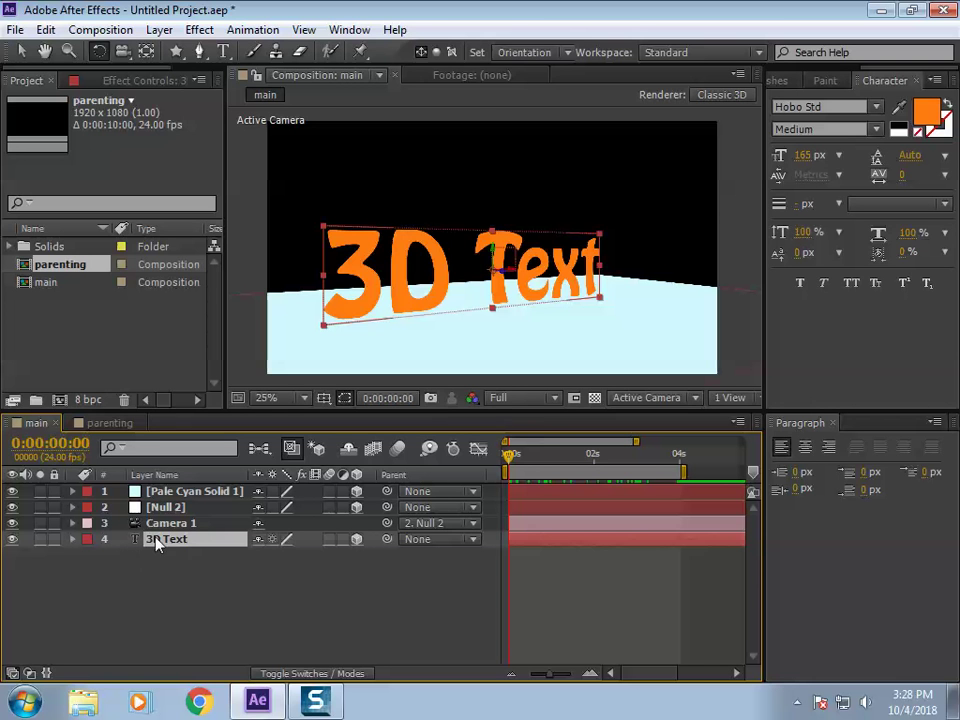
click(356, 539)
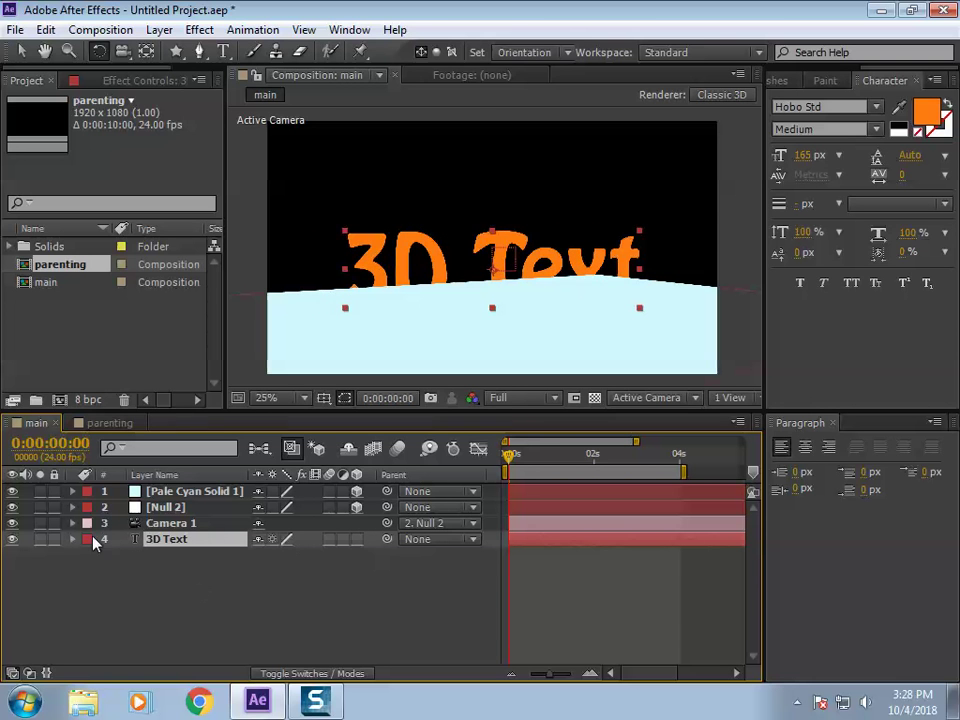
click(72, 539)
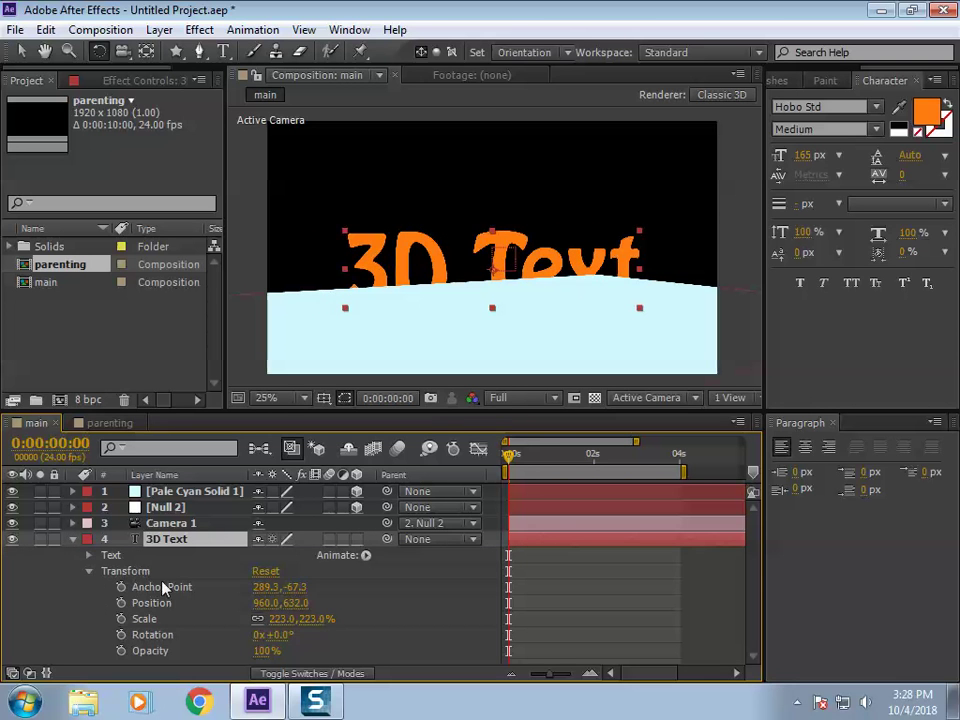
click(88, 572)
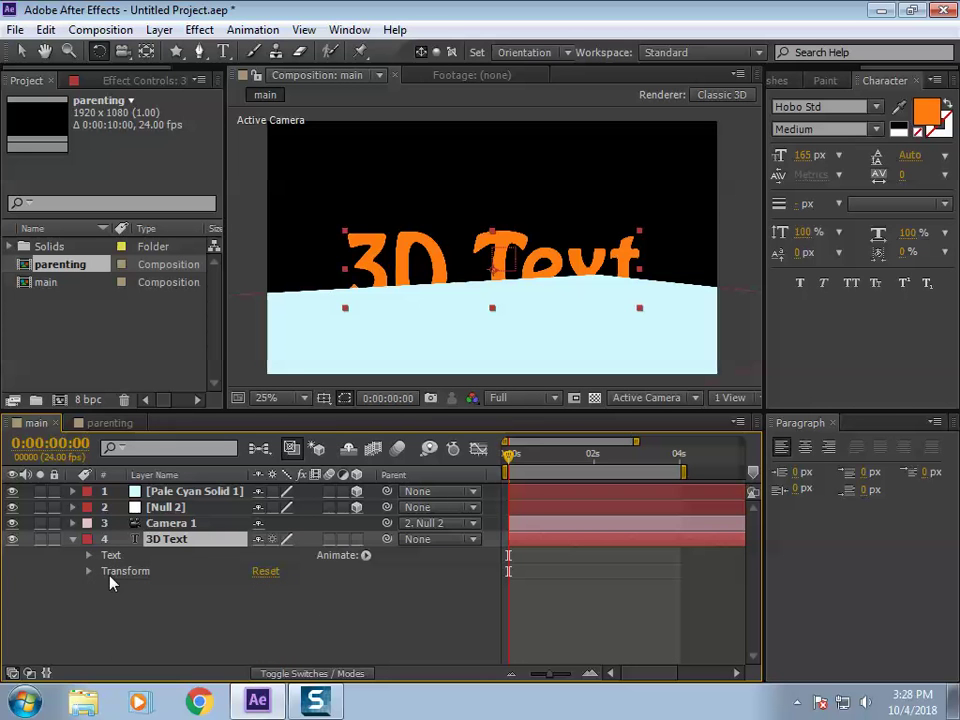
click(357, 540)
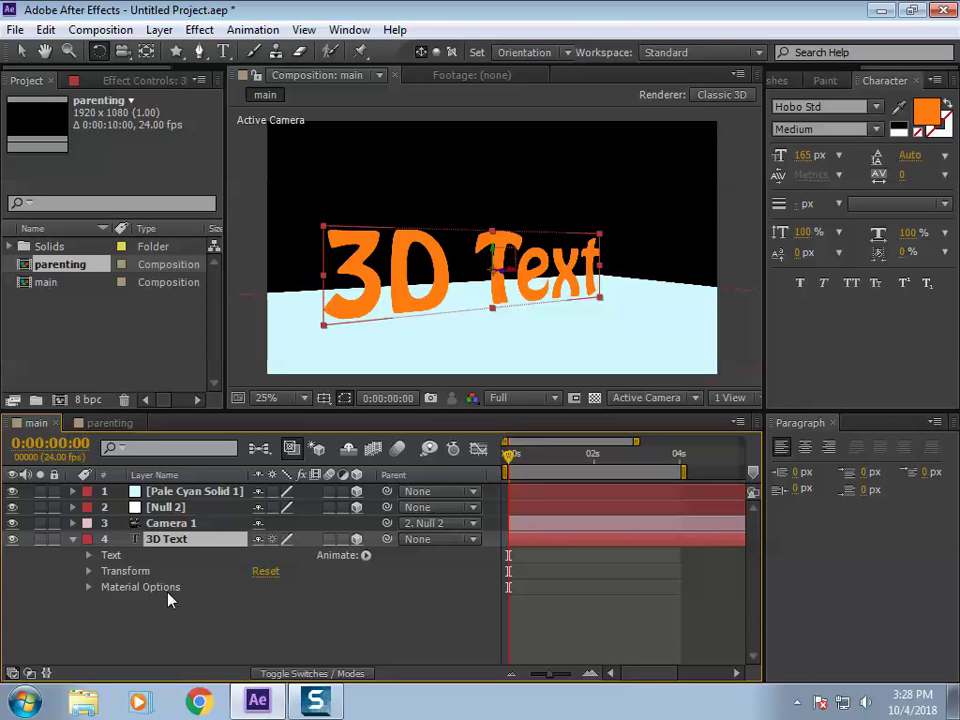
click(88, 588)
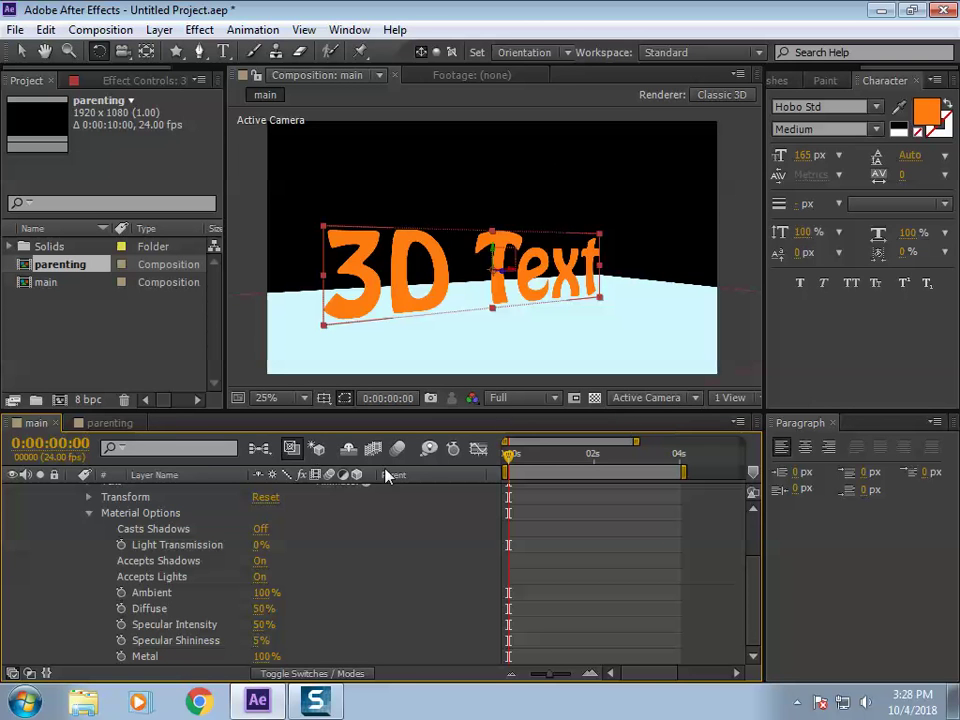
click(90, 513)
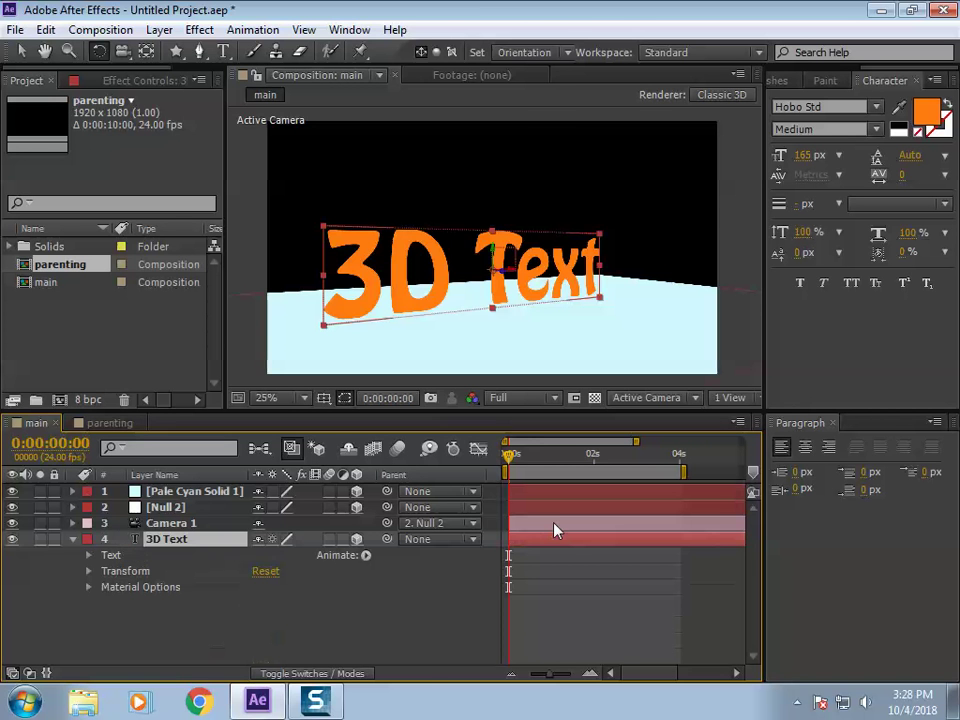
Step: Add a new Parallel light named Light 1 at 100% intensity with Casts Shadows turned off
click(435, 621)
right_click(435, 621)
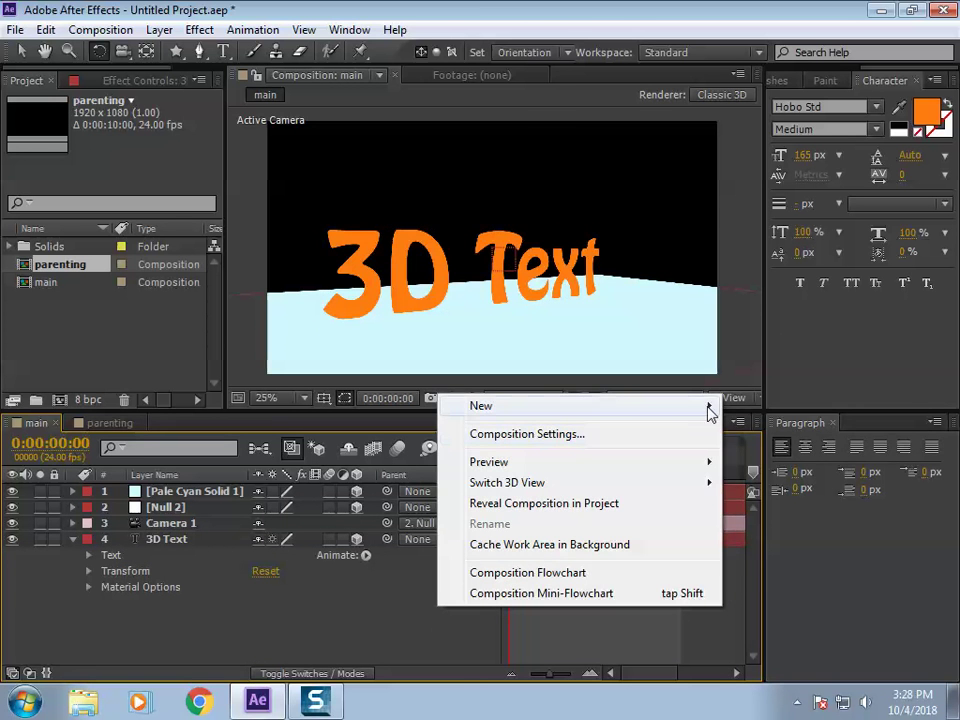
mouse_move(709, 405)
click(793, 484)
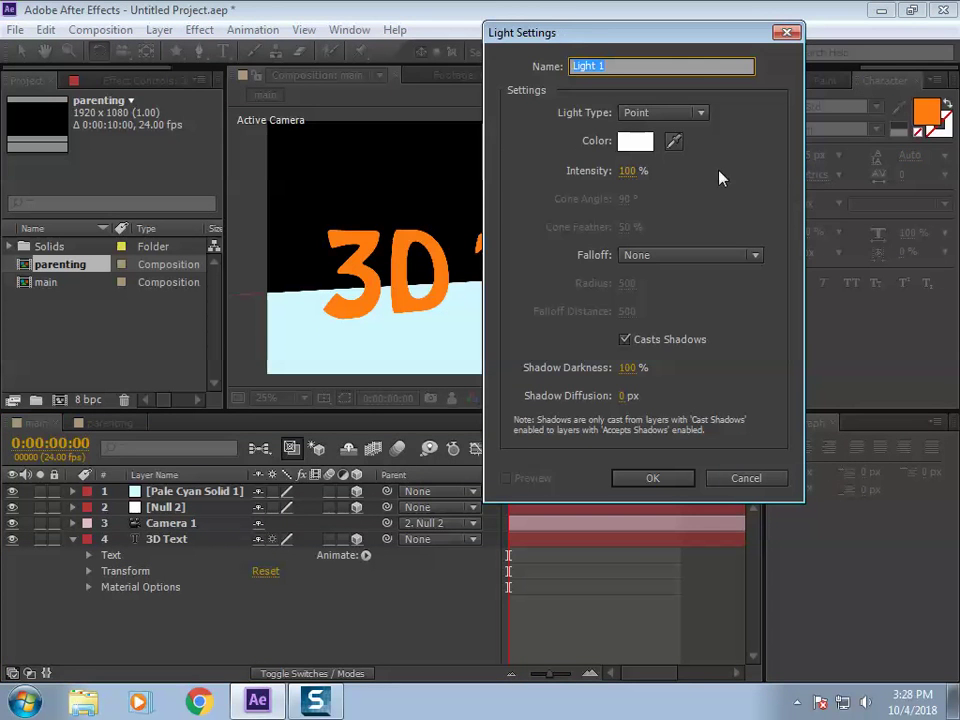
click(670, 113)
click(668, 135)
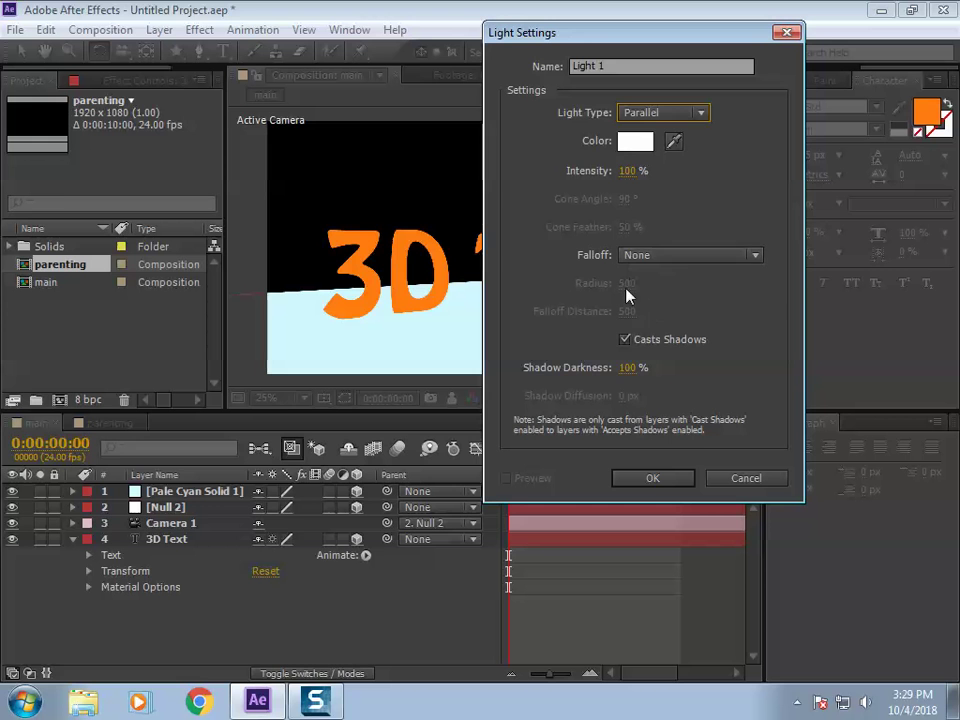
click(625, 340)
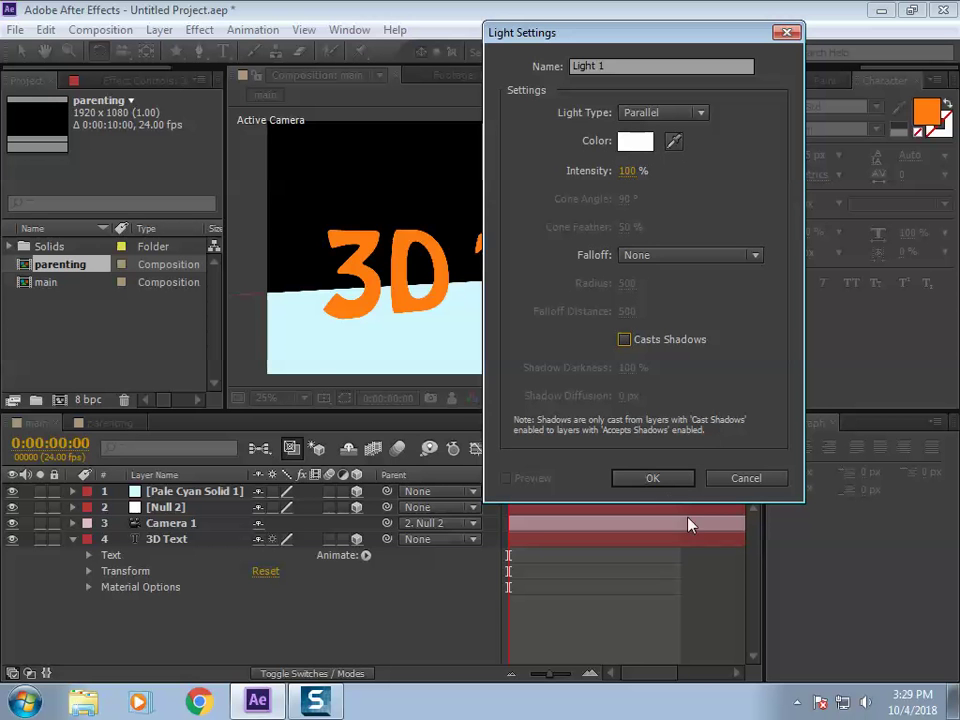
click(663, 482)
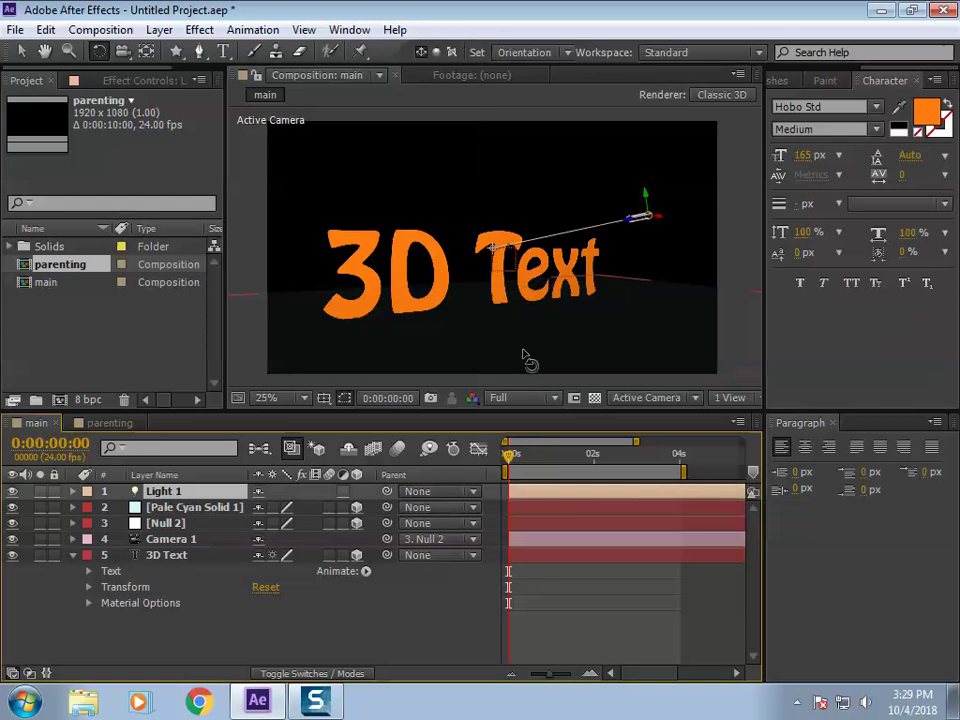
Step: Activate the Selection tool, widen the composition viewer and split it into two horizontal views
scroll(664, 231, up, 2)
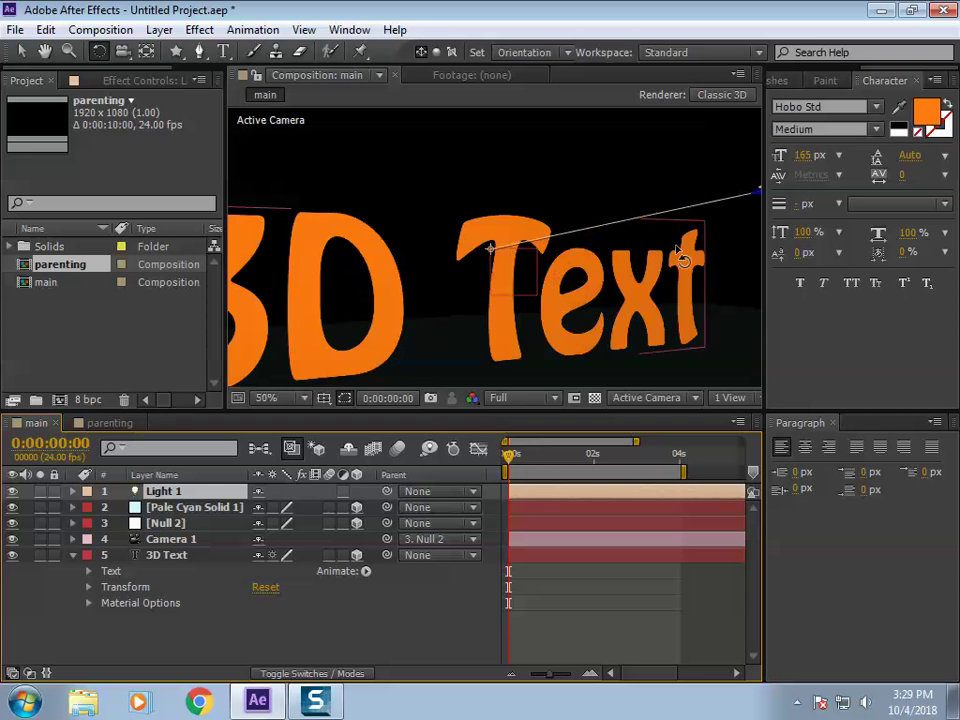
click(22, 51)
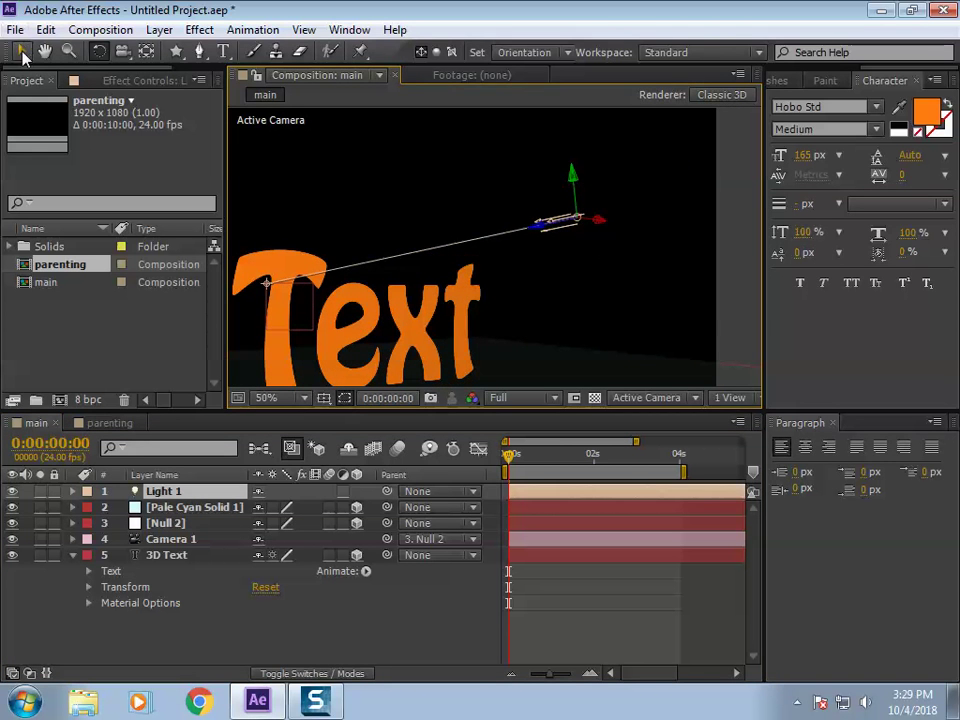
click(591, 272)
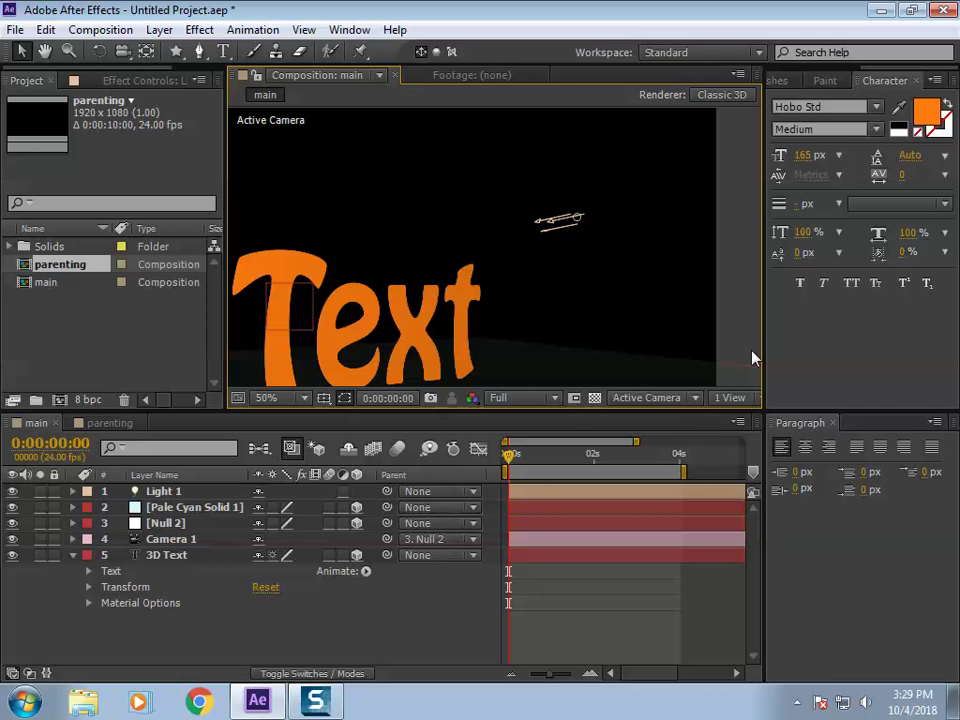
drag(768, 332, 921, 332)
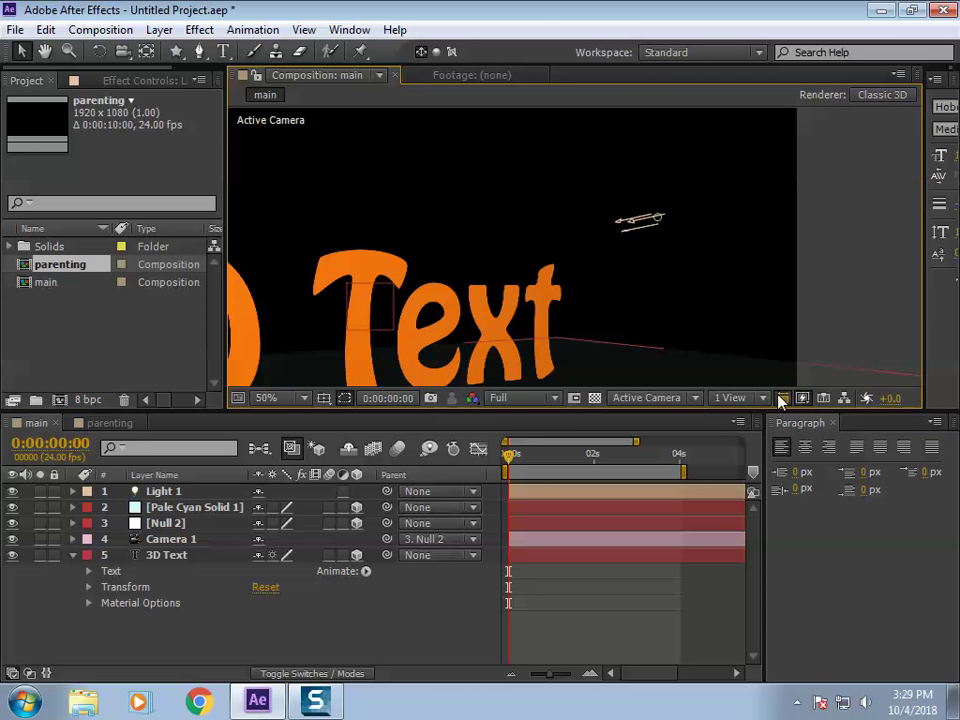
click(735, 398)
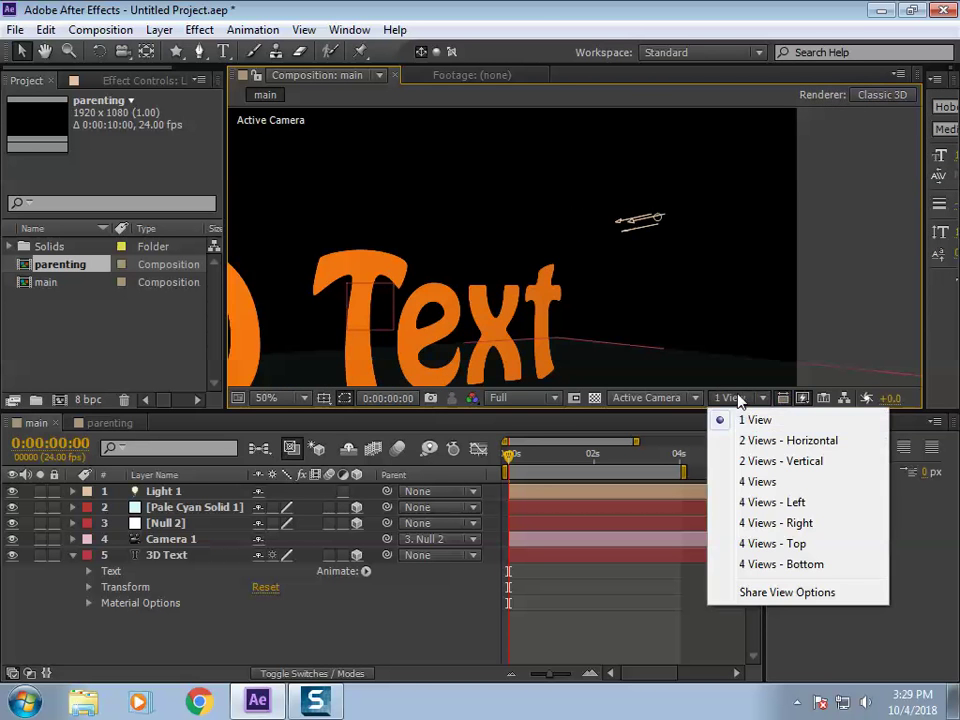
click(776, 441)
scroll(720, 245, down, 4)
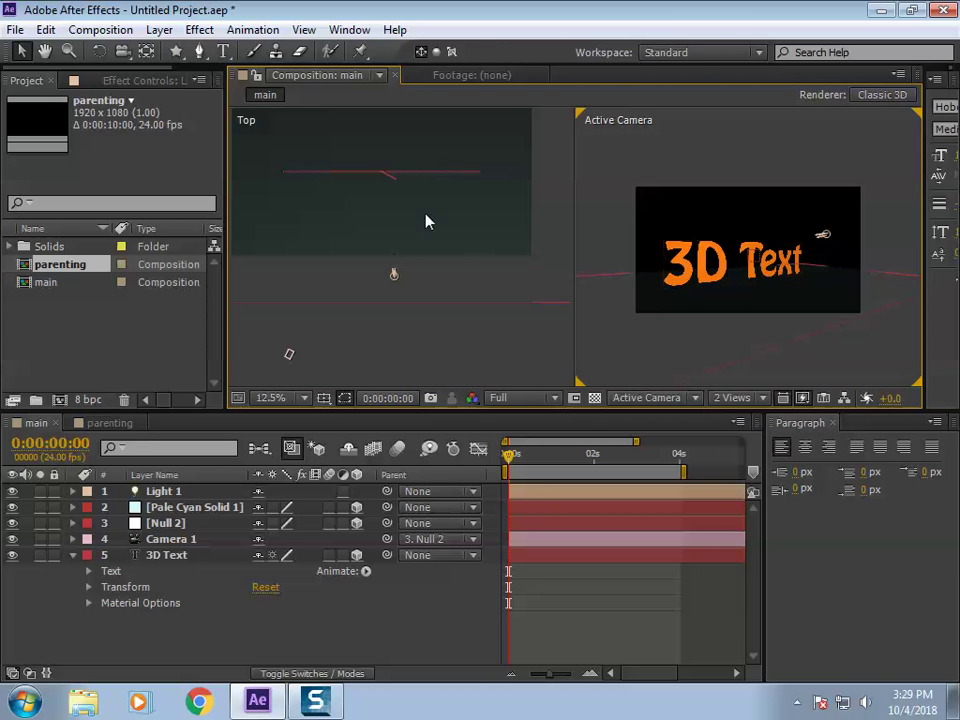
Step: Examine where the light and Camera 1 sit relative to the floor in the Top view
click(423, 267)
scroll(423, 267, up, 5)
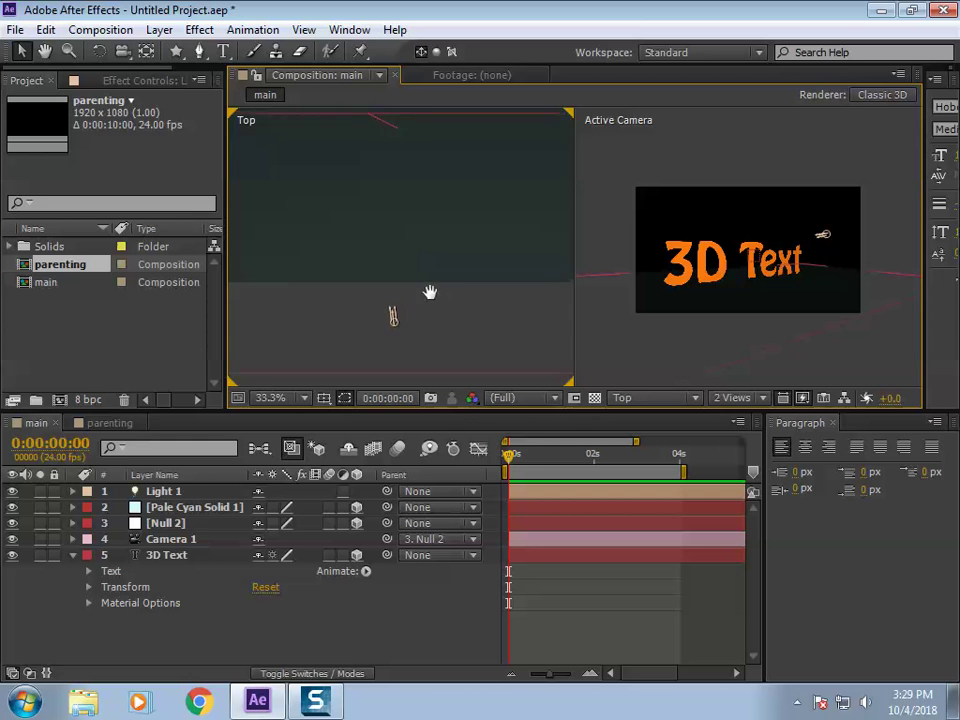
scroll(430, 321, down, 2)
drag(420, 223, 478, 141)
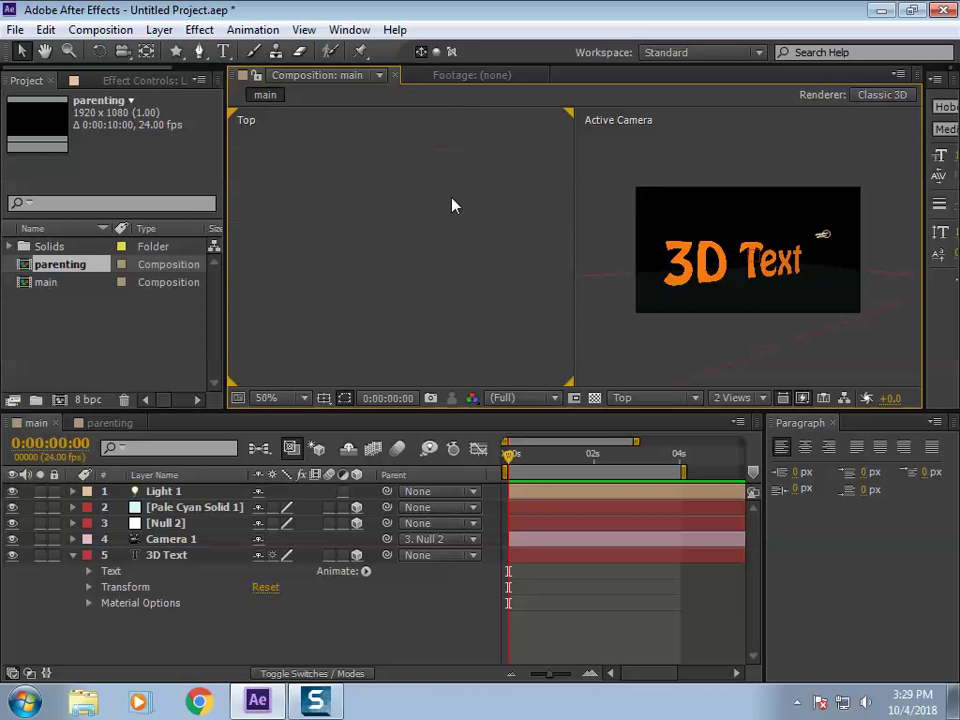
scroll(452, 206, down, 2)
drag(493, 262, 516, 276)
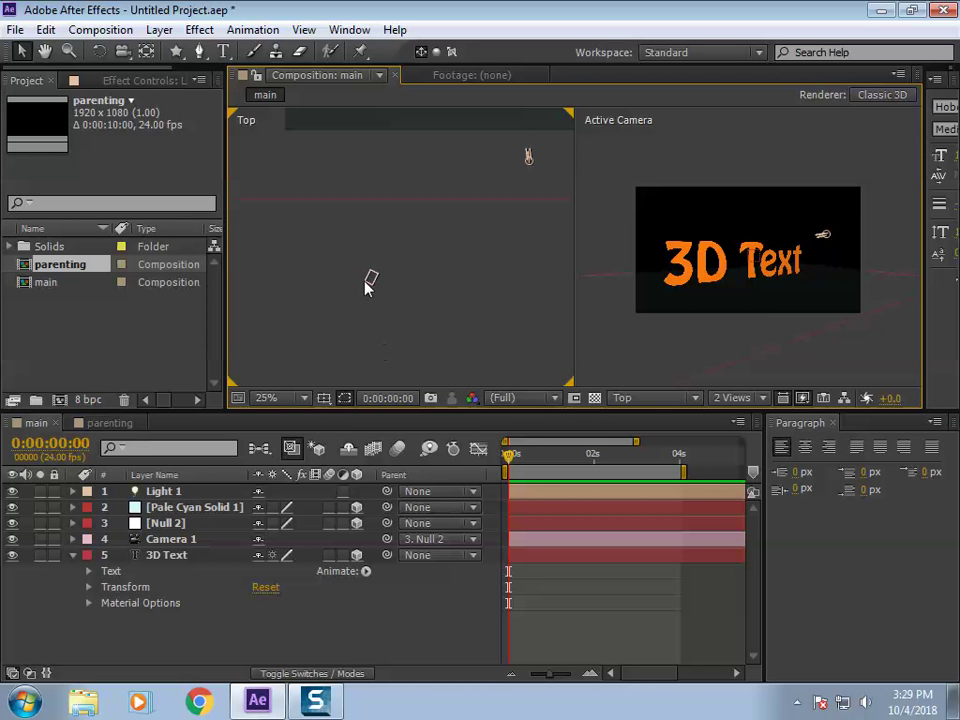
click(369, 281)
key(comma)
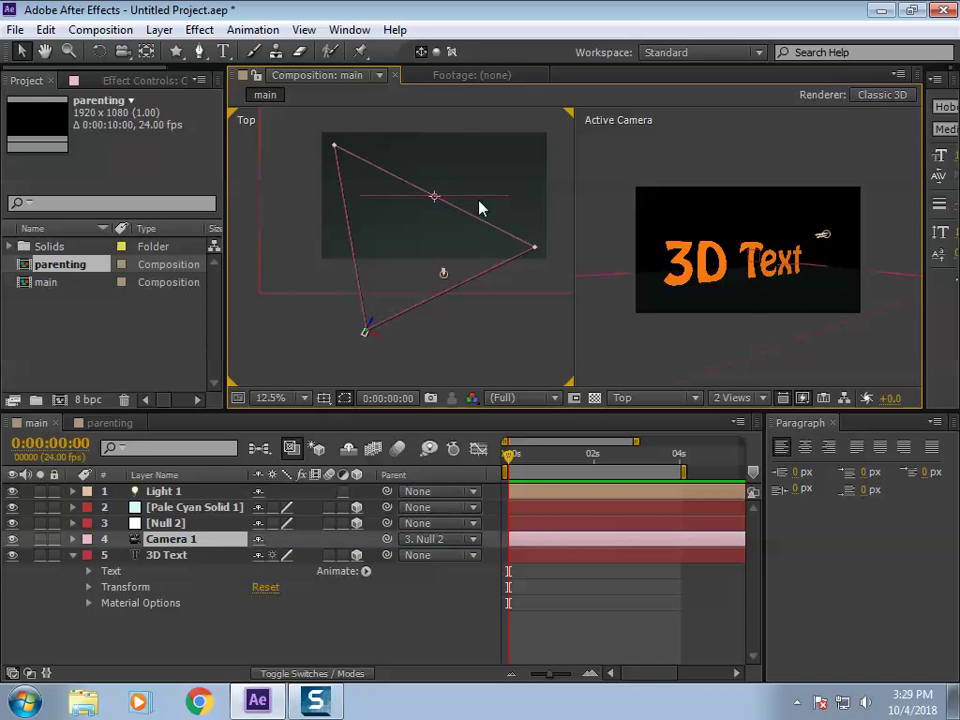
Step: Enlarge the light in the Top view to 200% and select the Light 1 layer
key(period)
key(period)
key(period)
key(period)
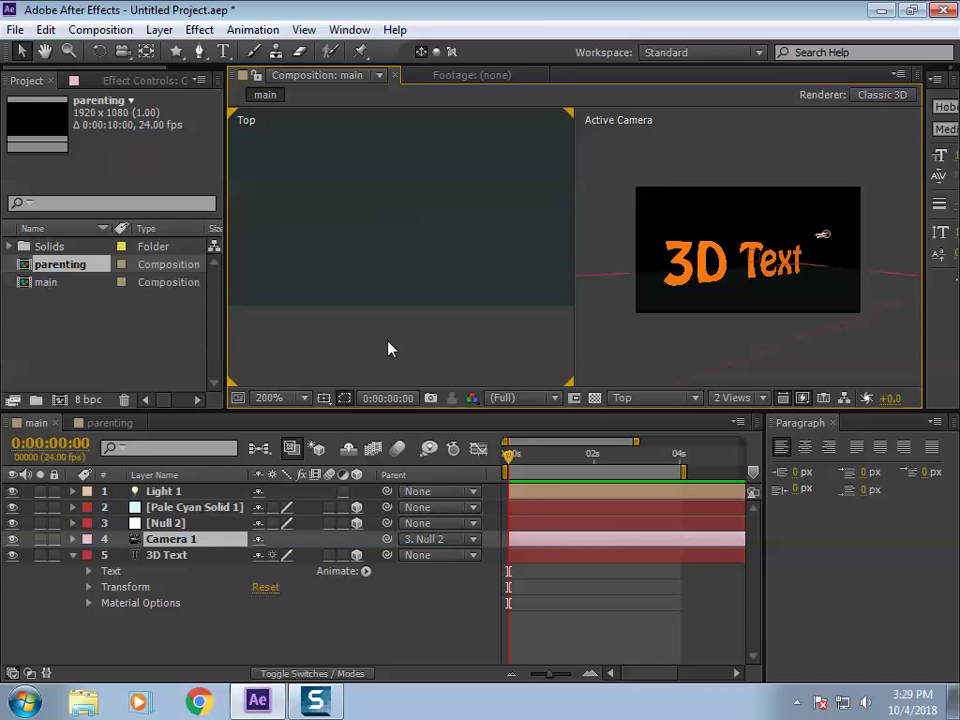
scroll(392, 195, up, 3)
click(410, 255)
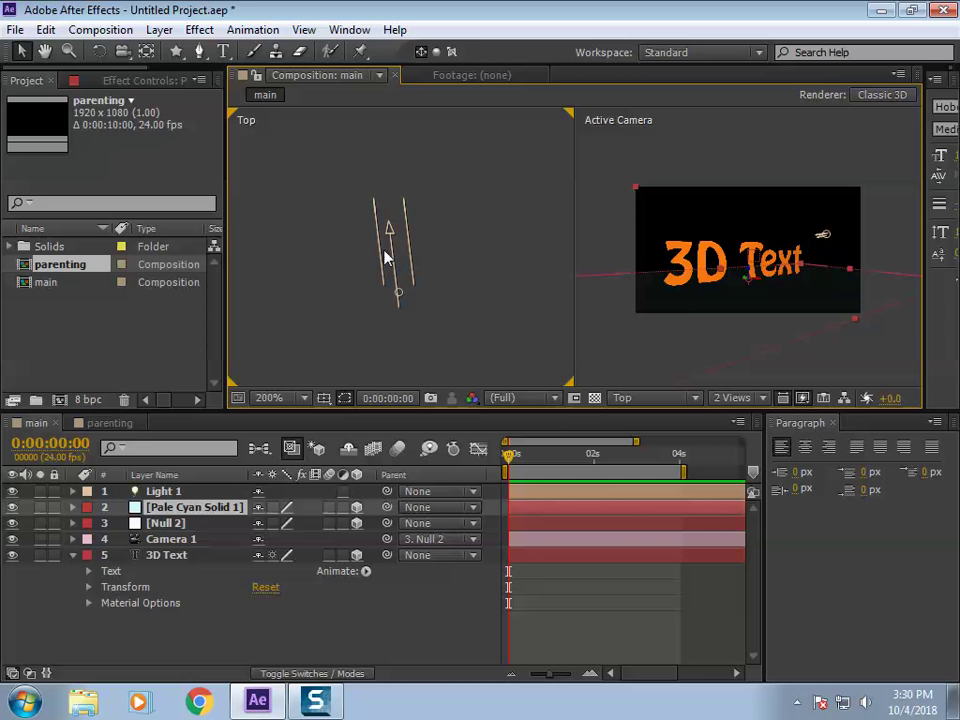
click(797, 285)
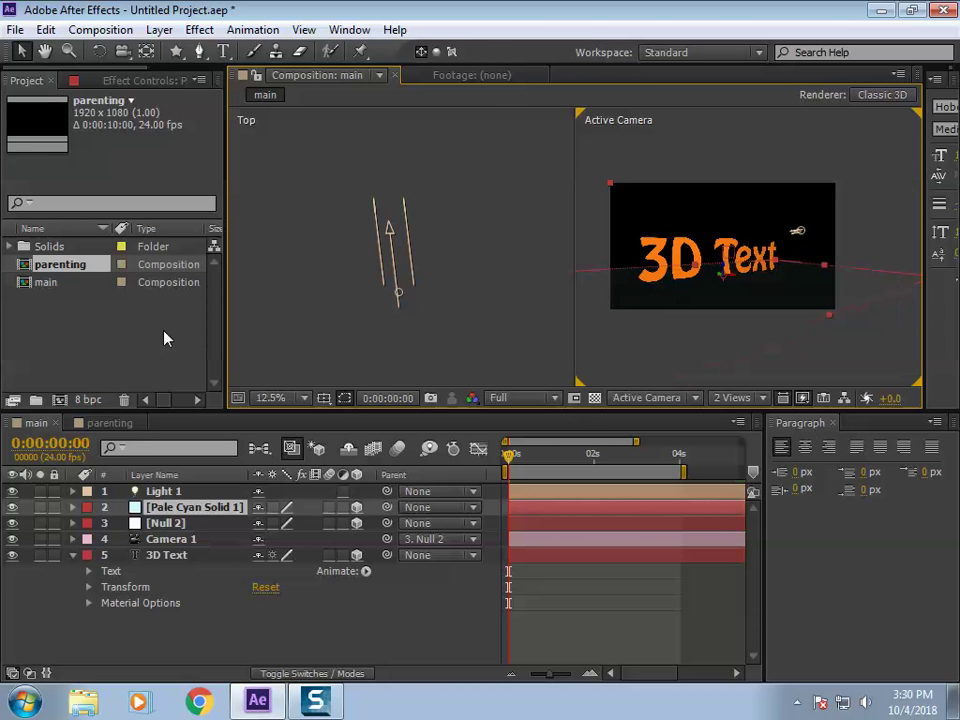
click(163, 491)
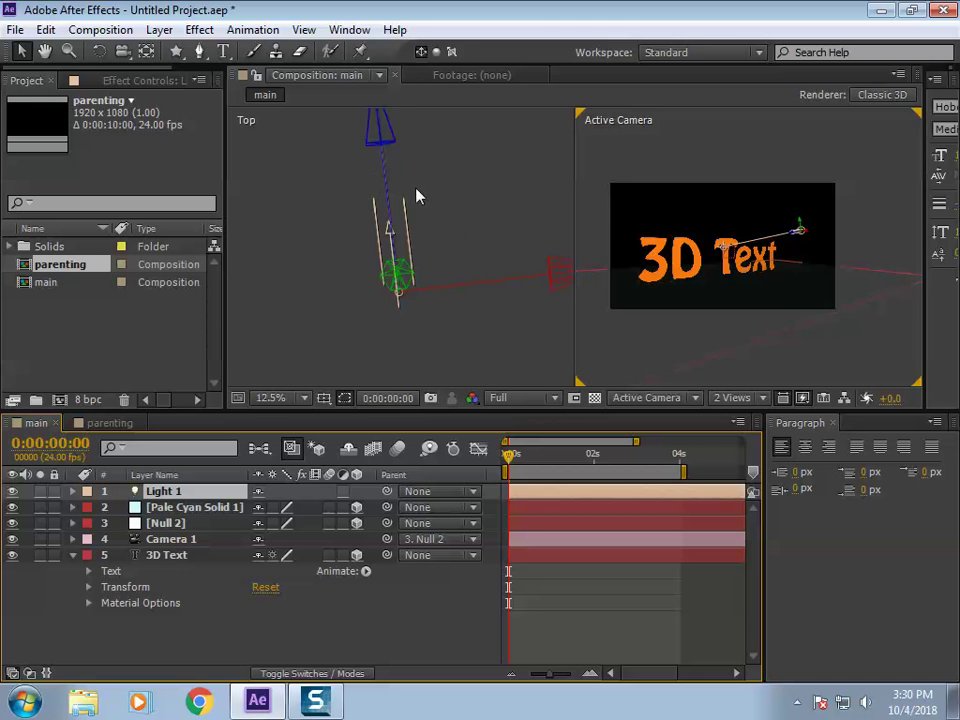
Step: Try aiming Light 1's point of interest below and above the 3D text in the camera view, undoing the last move
click(436, 220)
scroll(443, 324, down, 4)
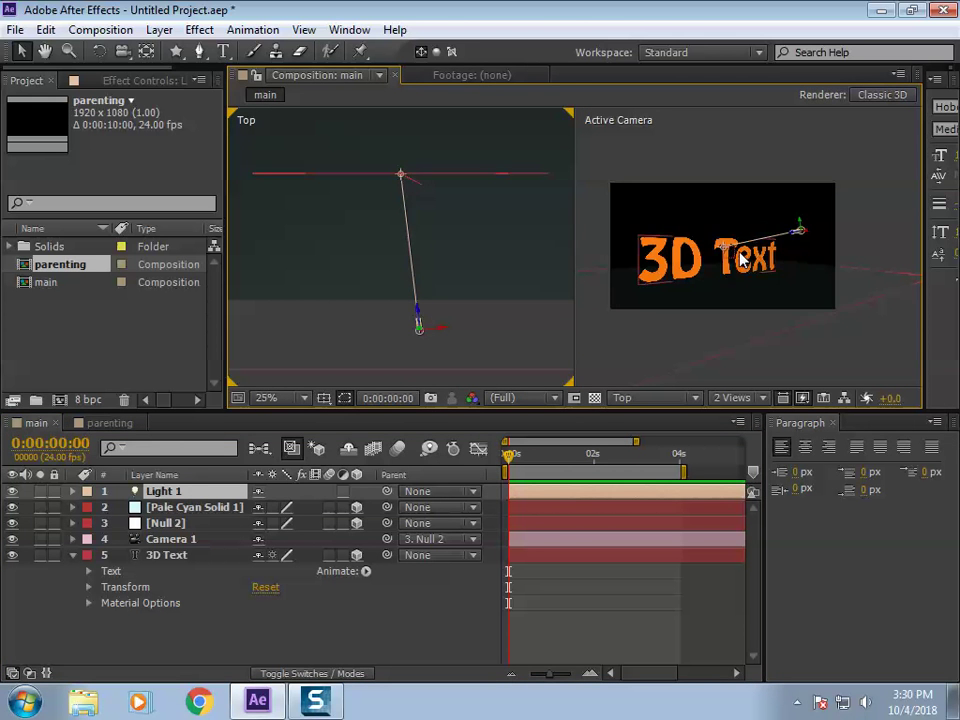
drag(727, 252, 743, 268)
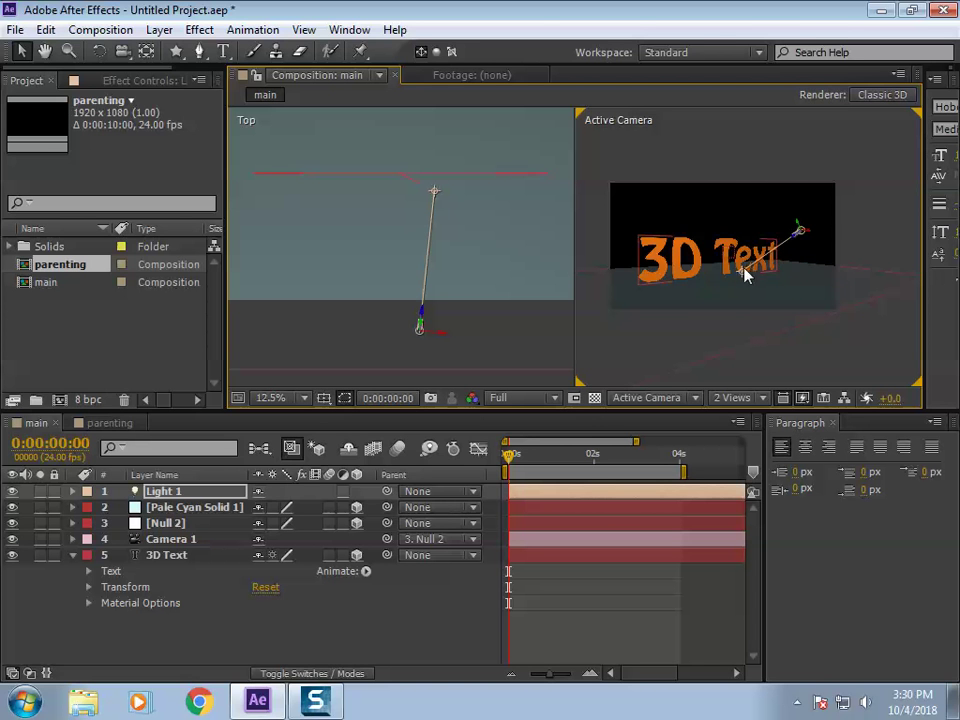
drag(742, 278, 737, 177)
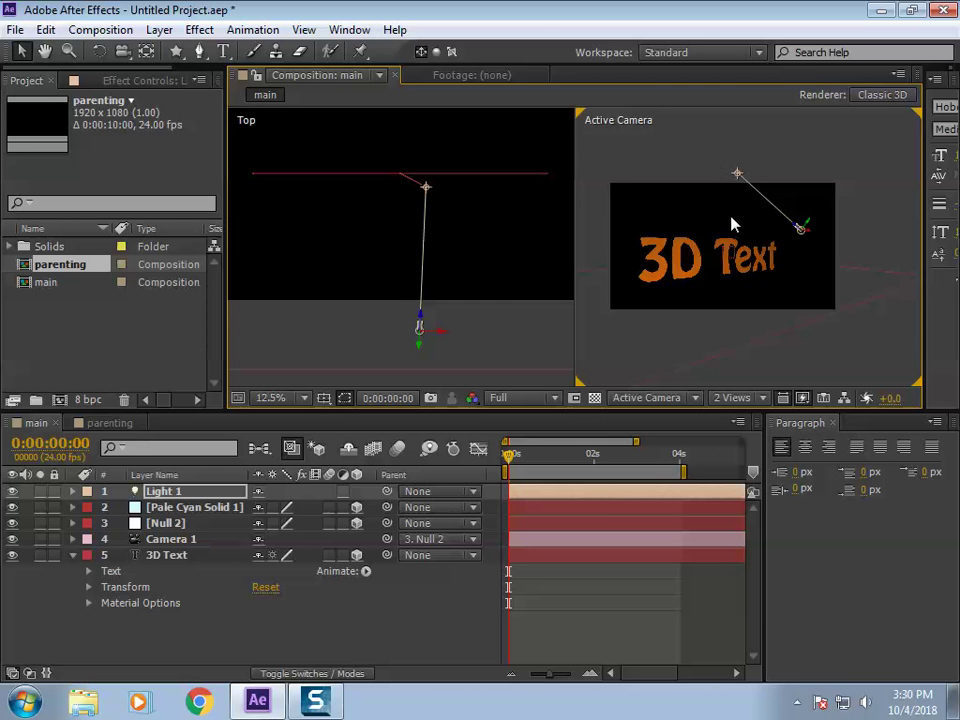
key(ctrl+z)
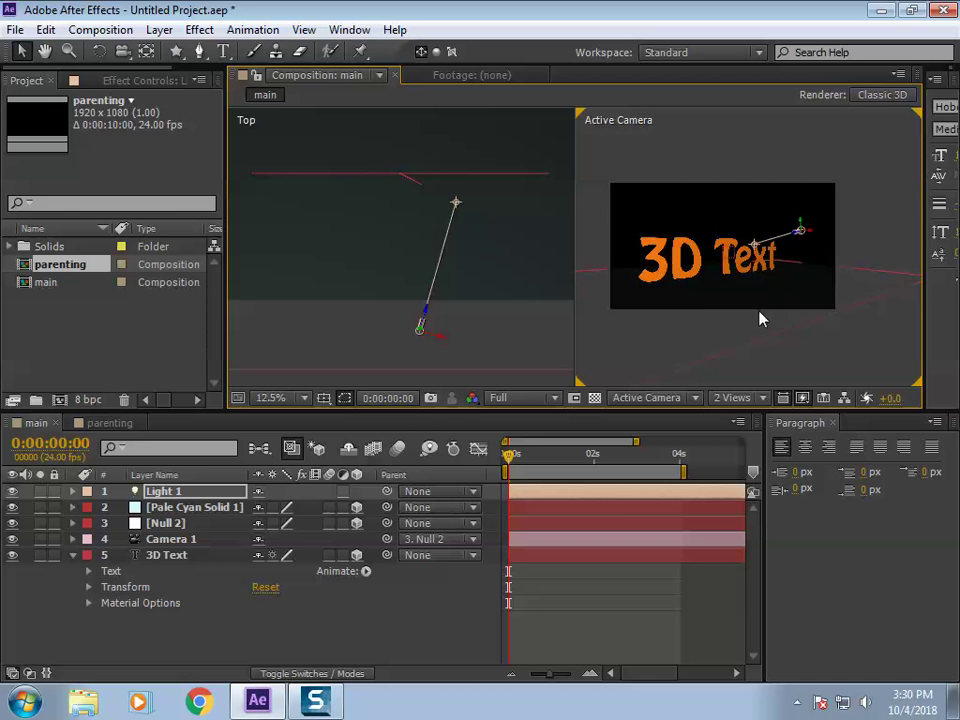
Step: Expand Light 1's transform properties and move its point of interest in the Top view to about 1043, 516, -156
click(73, 491)
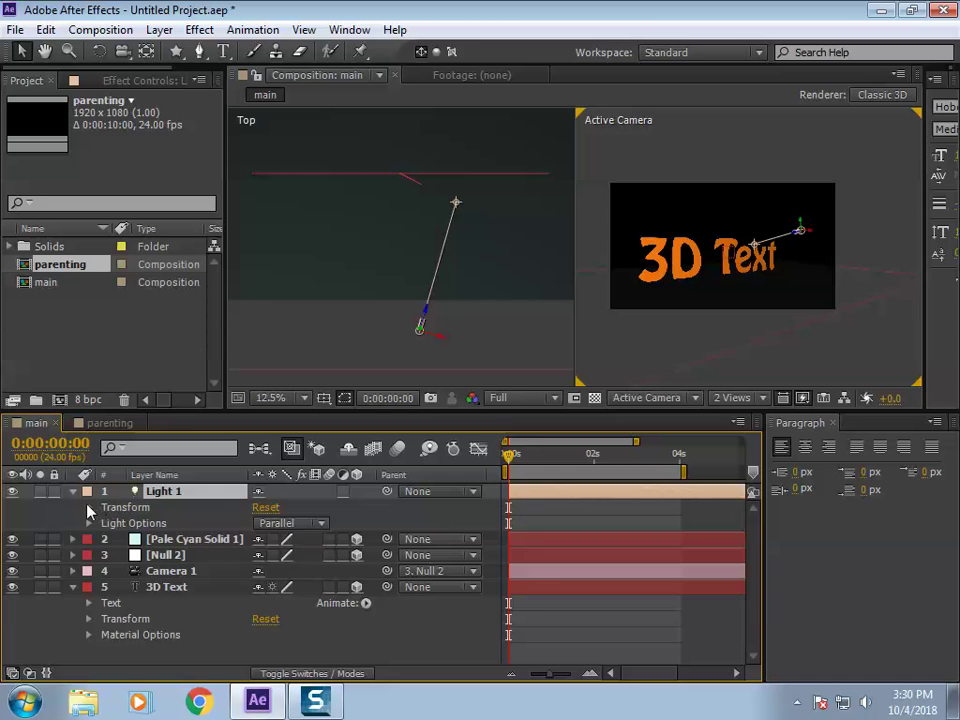
click(88, 507)
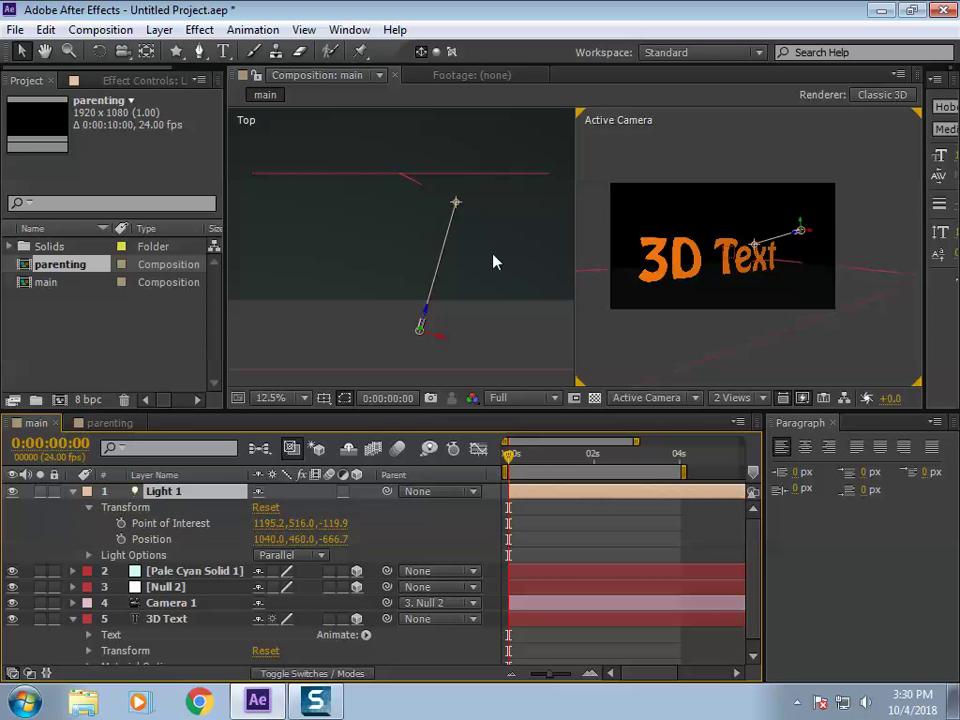
drag(456, 205, 420, 212)
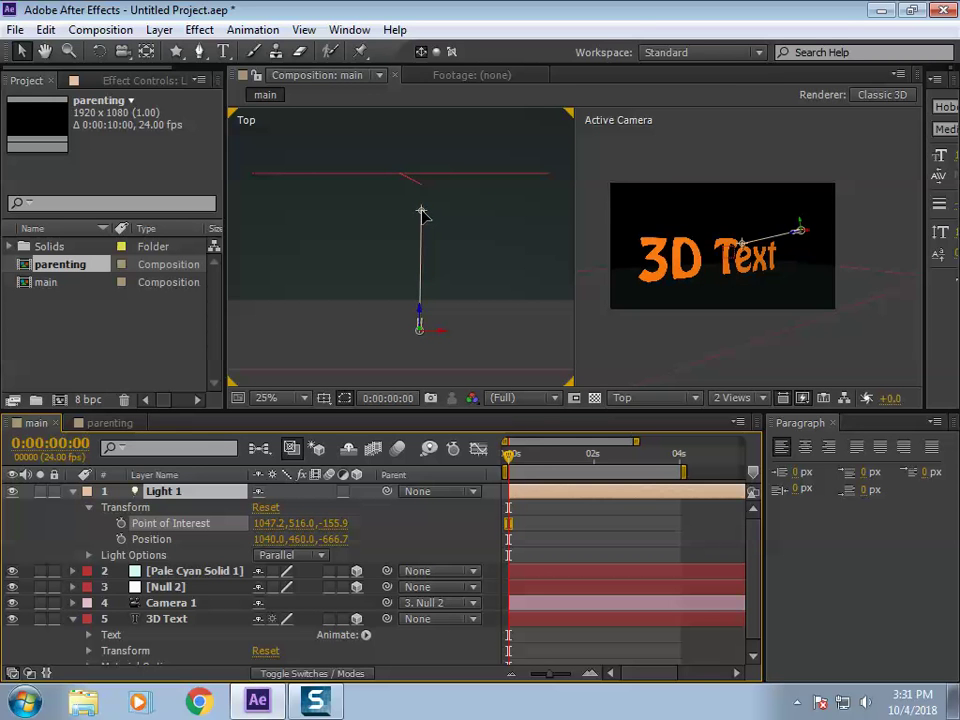
Step: Move the whole of Light 1 along the X axis in the Top view, bringing its position to about 1092, 460, -667
click(160, 543)
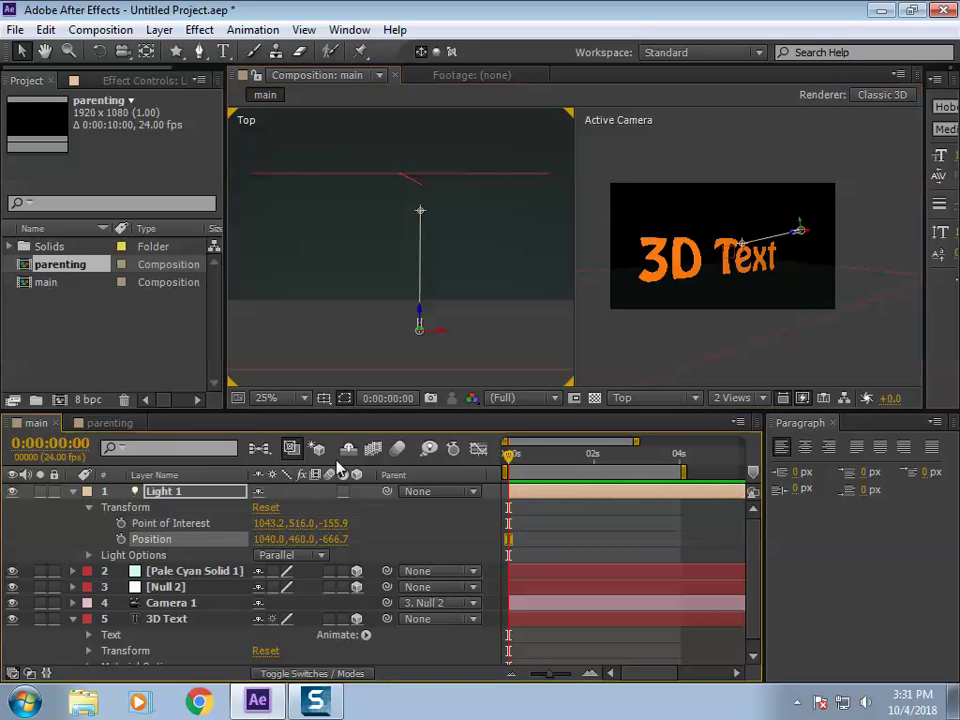
click(425, 342)
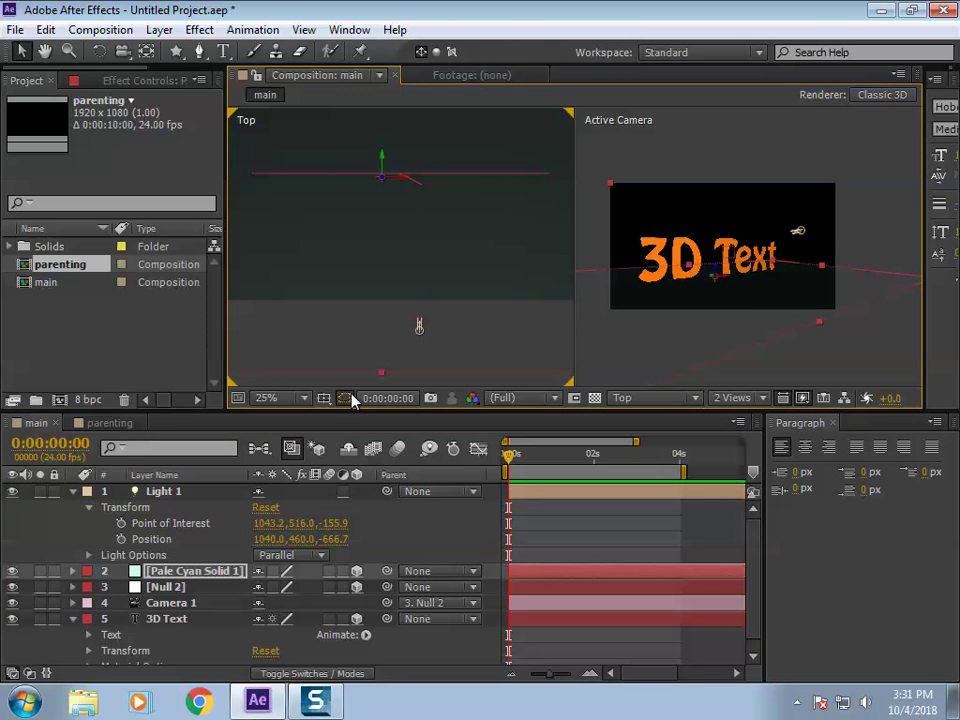
click(205, 493)
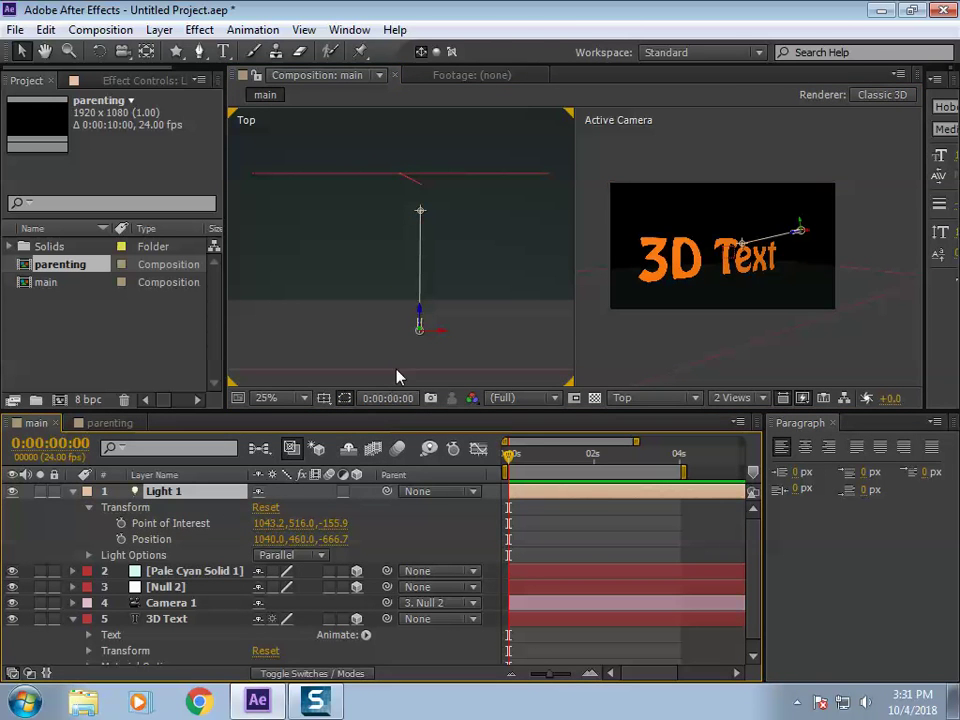
mouse_move(441, 334)
mouse_down()
mouse_move(403, 337)
mouse_move(458, 334)
mouse_up()
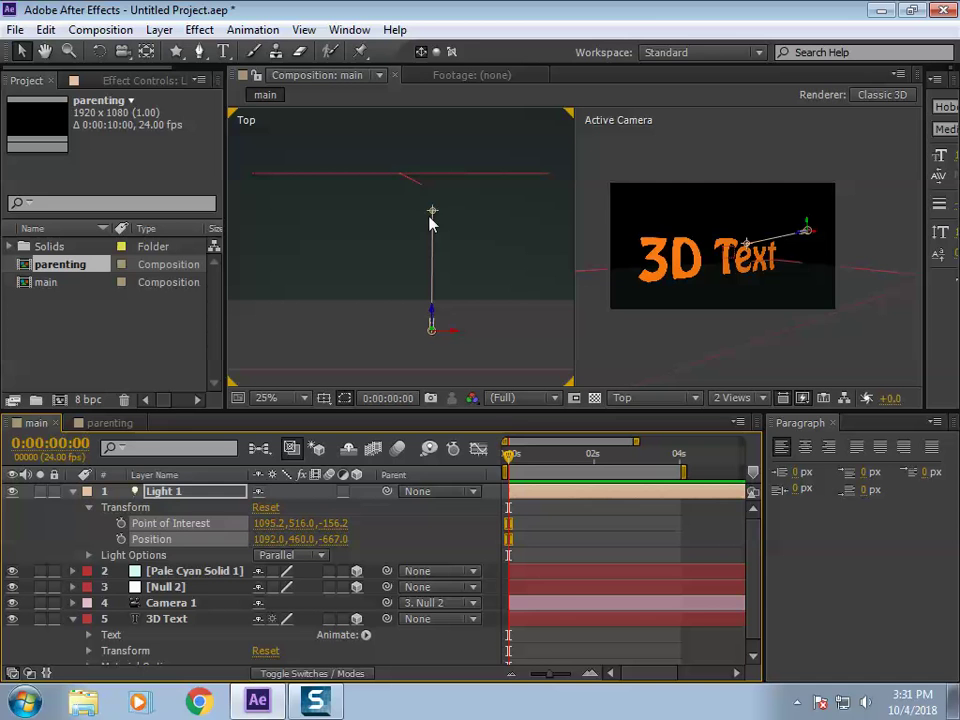
Step: Set Light 1's X position to 1119 and expand its Light Options
click(400, 540)
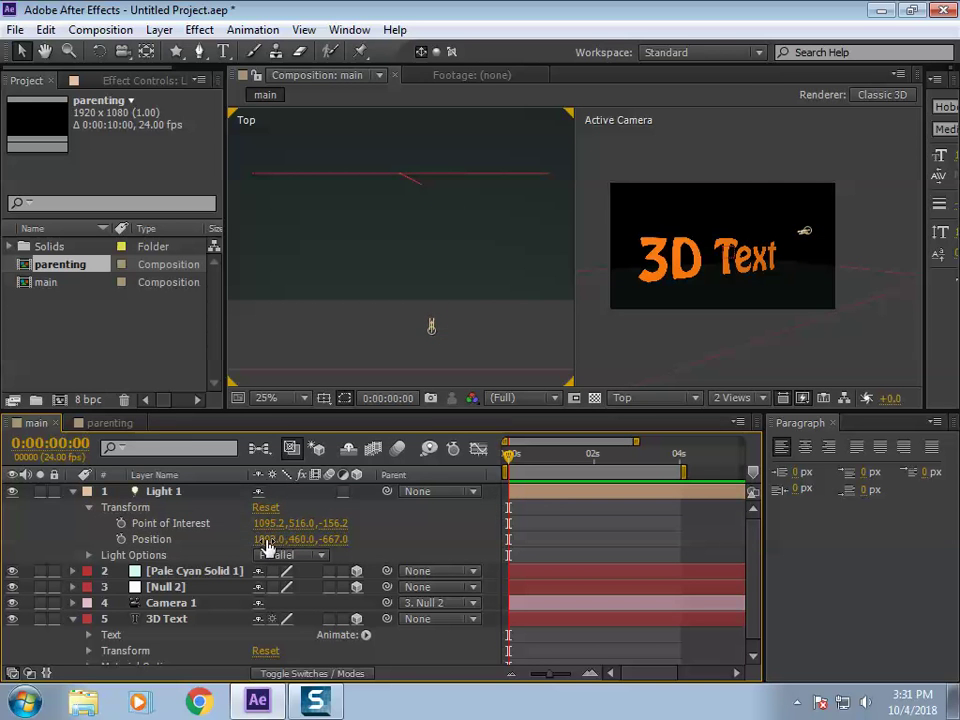
drag(260, 539, 298, 545)
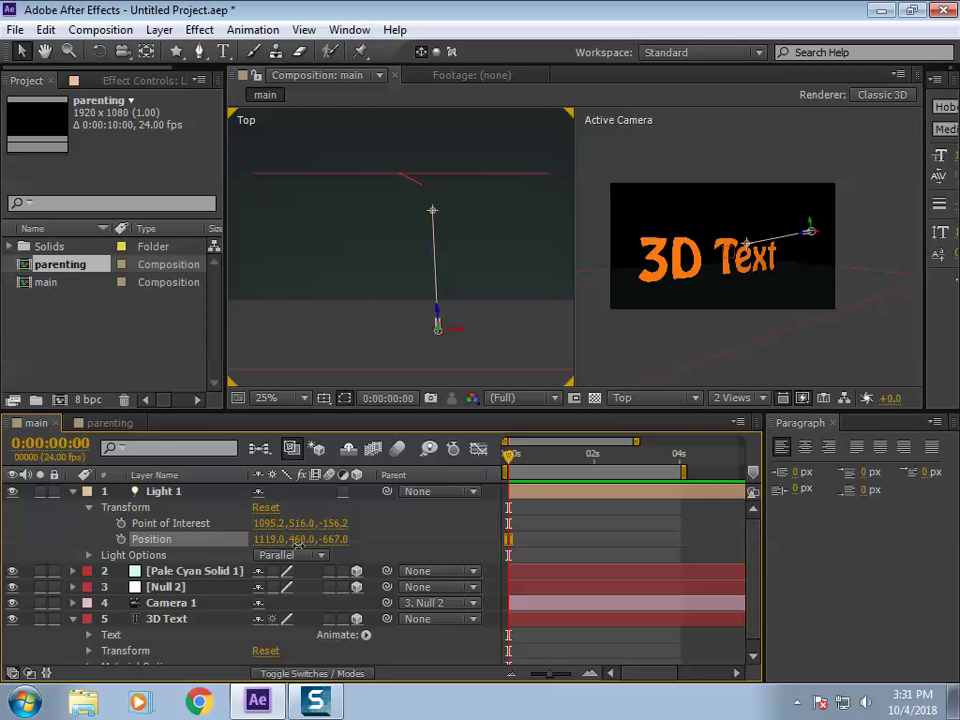
drag(298, 545, 294, 521)
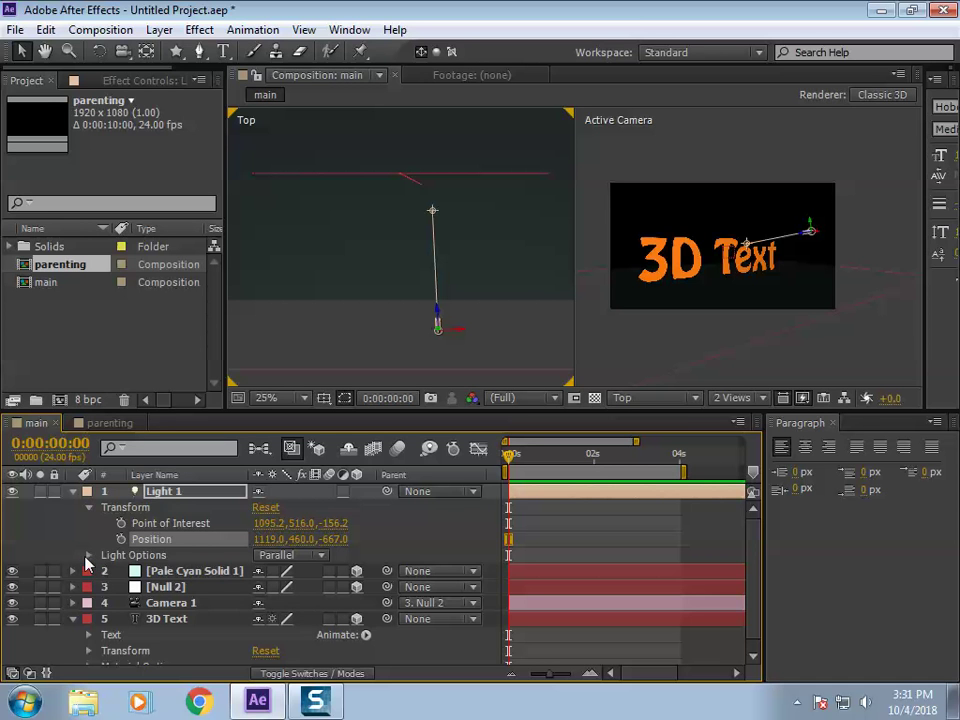
click(89, 556)
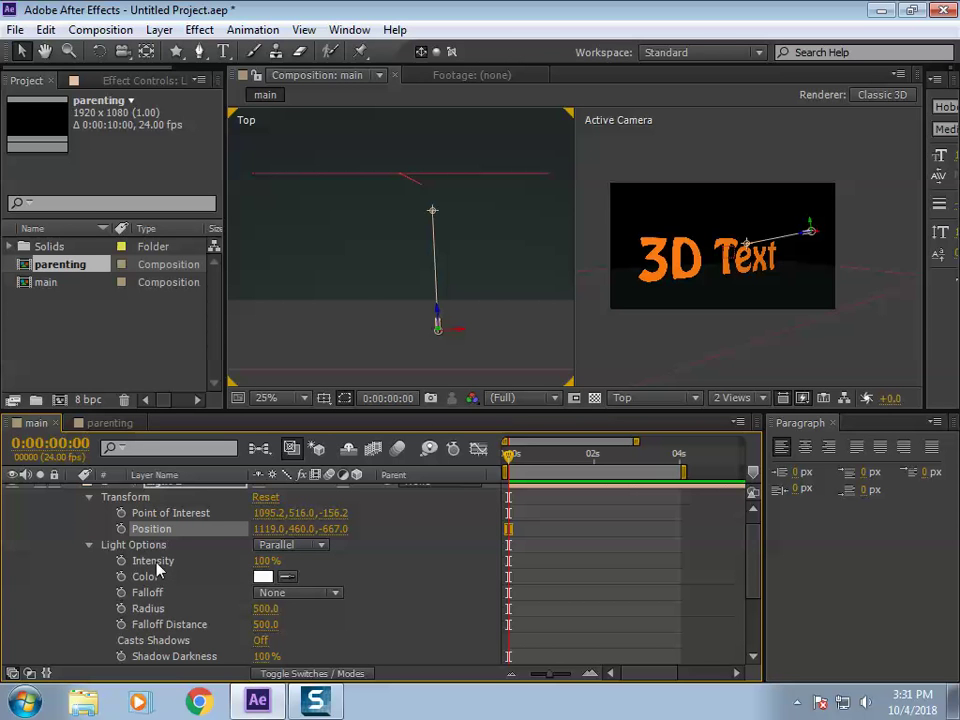
Step: Try an intensity of 288% and a red color on Light 1, undoing each change
drag(266, 561, 424, 556)
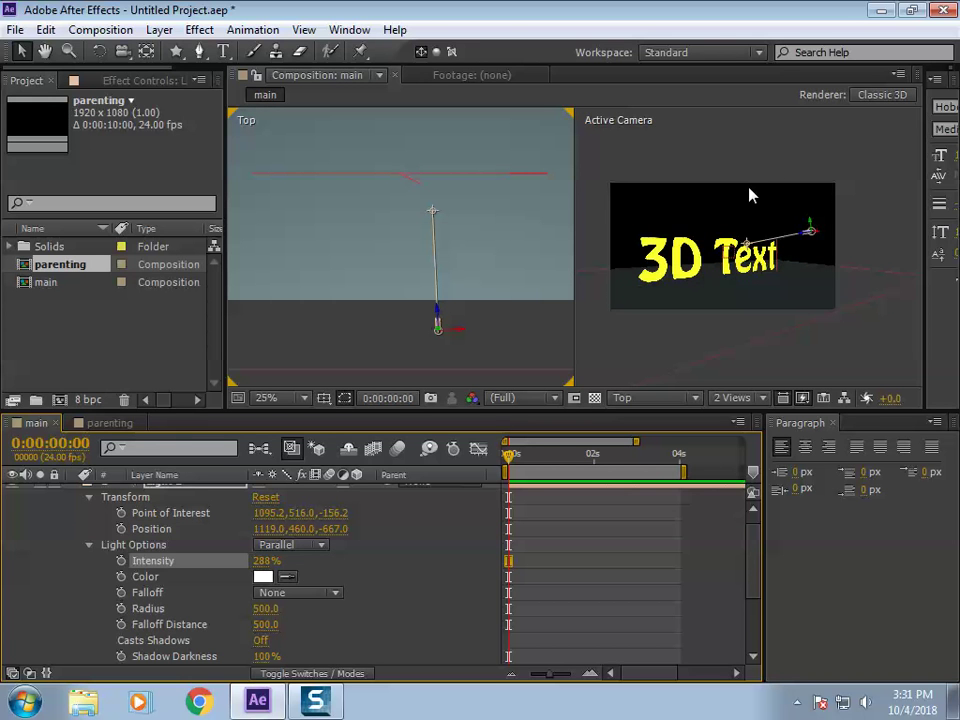
key(ctrl+z)
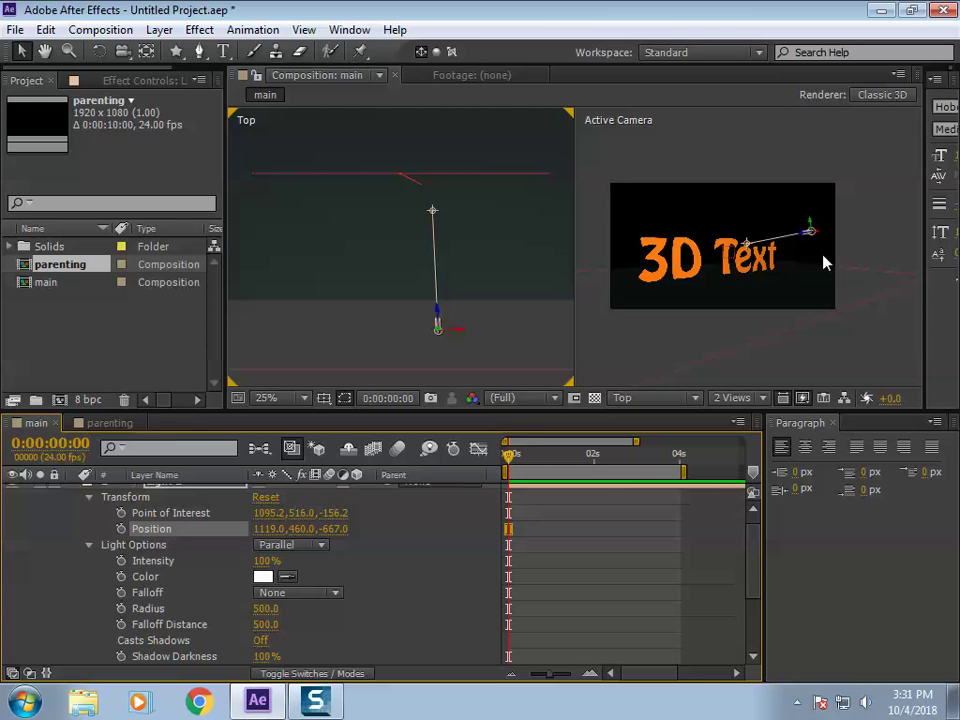
click(262, 577)
click(358, 436)
click(628, 408)
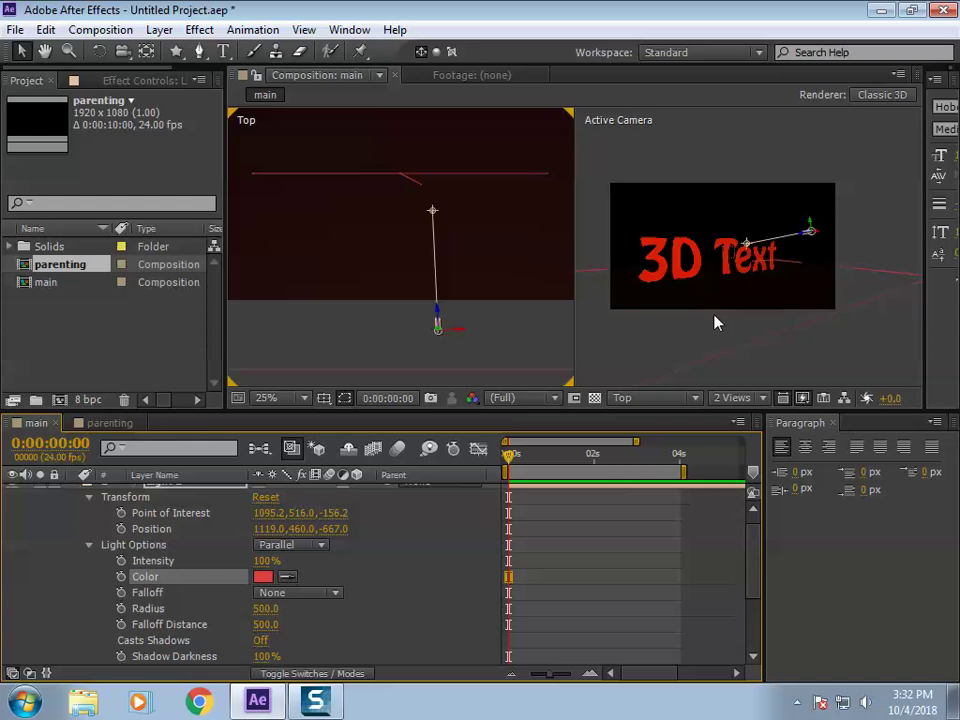
key(ctrl+z)
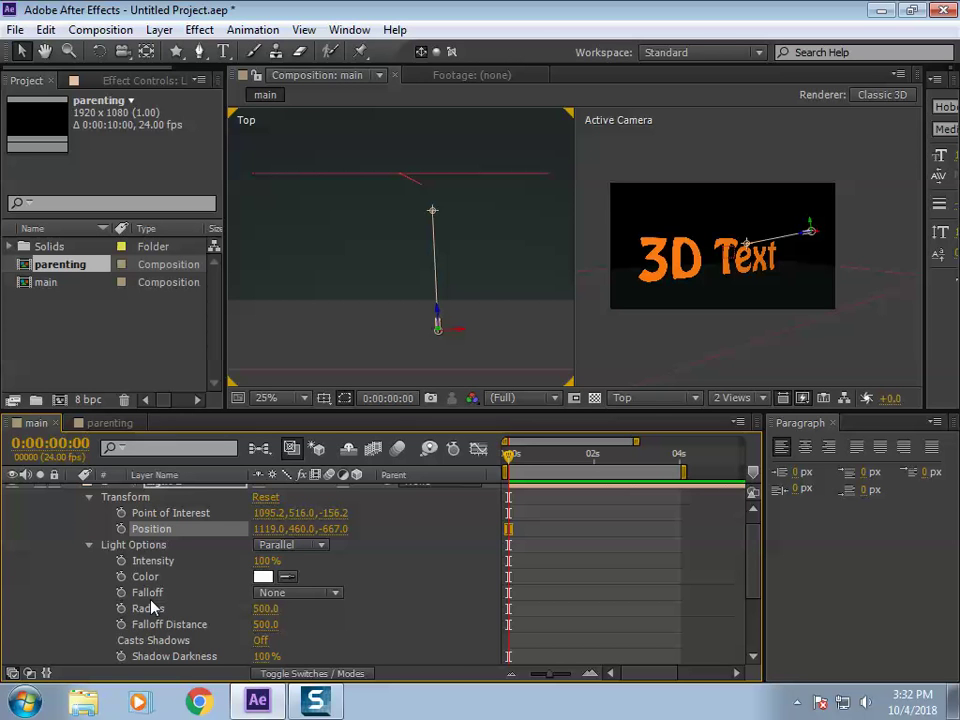
Step: Set Light 1's falloff to Smooth with a radius of 653 and a falloff distance of 611
click(276, 594)
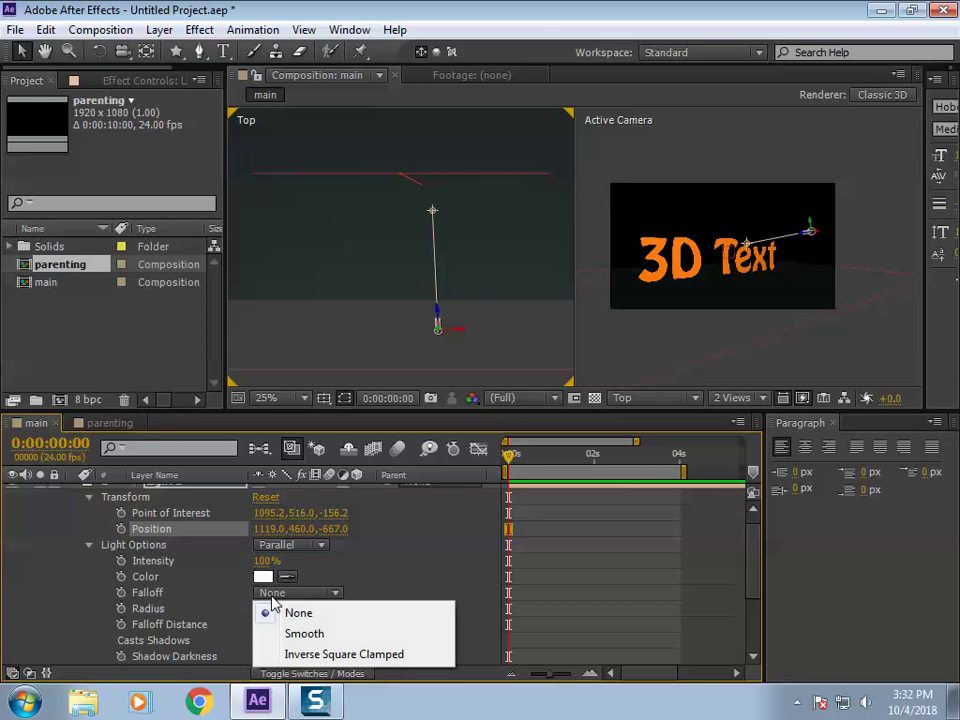
click(175, 593)
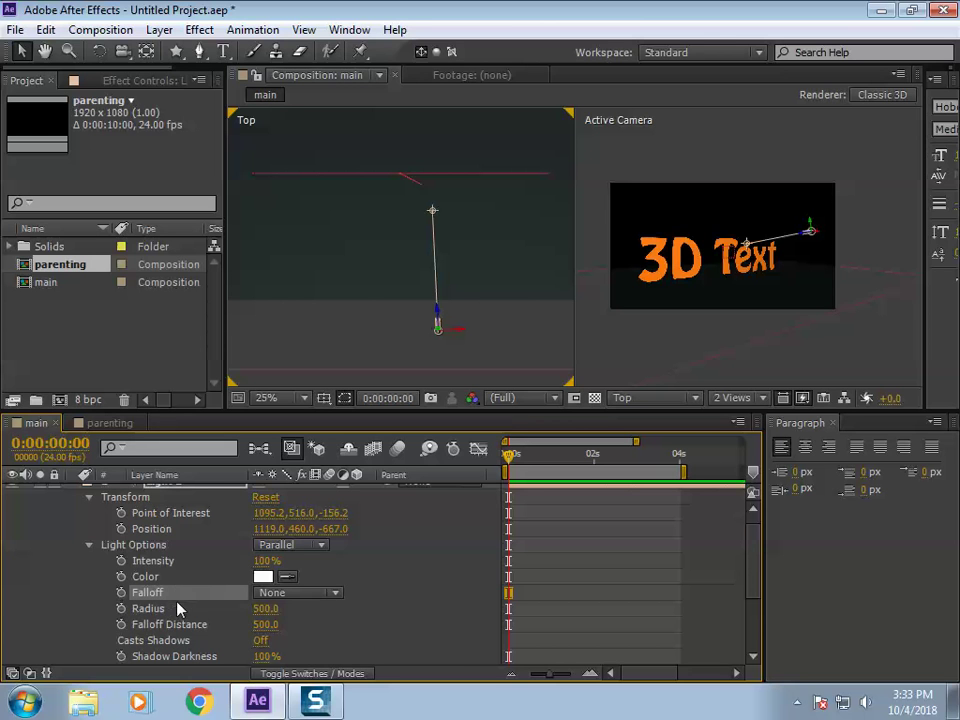
click(281, 594)
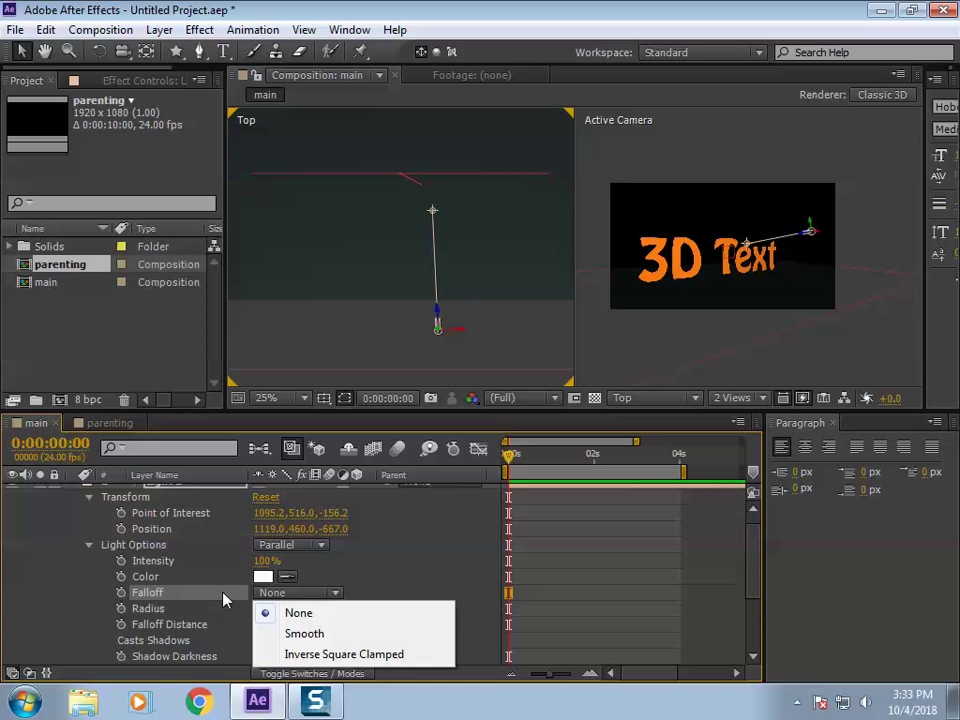
click(304, 633)
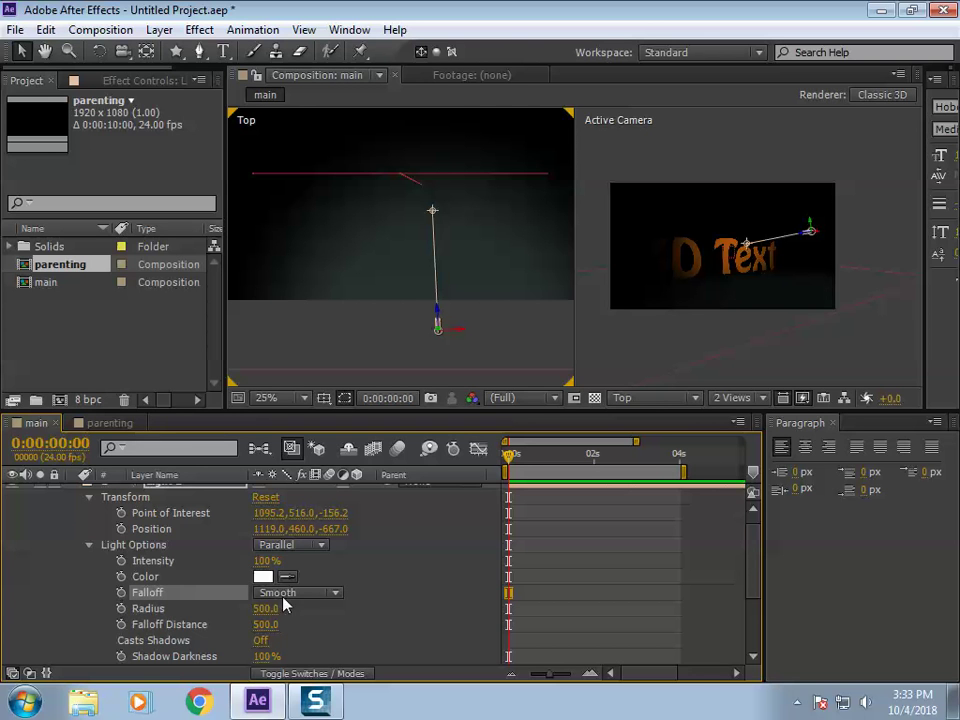
drag(260, 613, 358, 614)
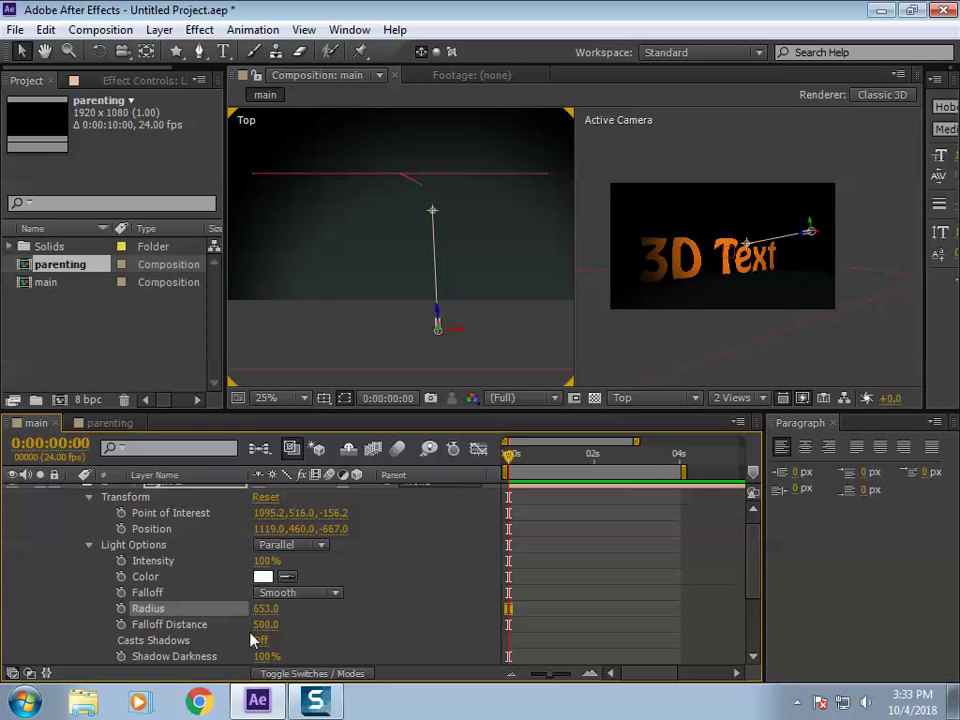
drag(266, 624, 326, 617)
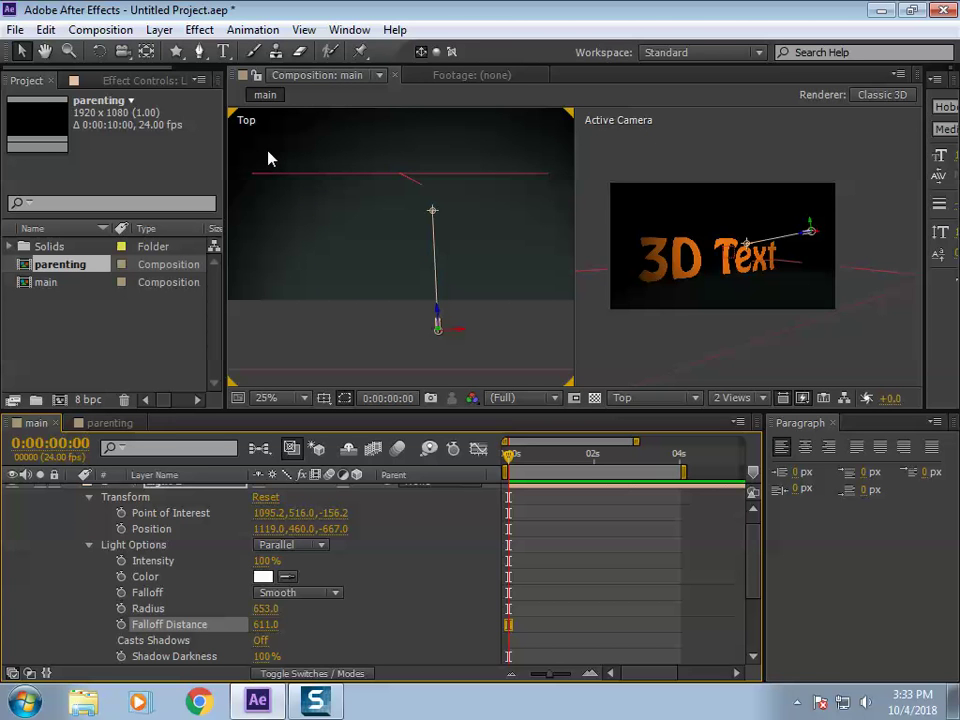
Step: Try a larger radius and a larger falloff distance on Light 1, and undo both changes
click(121, 608)
drag(266, 608, 375, 604)
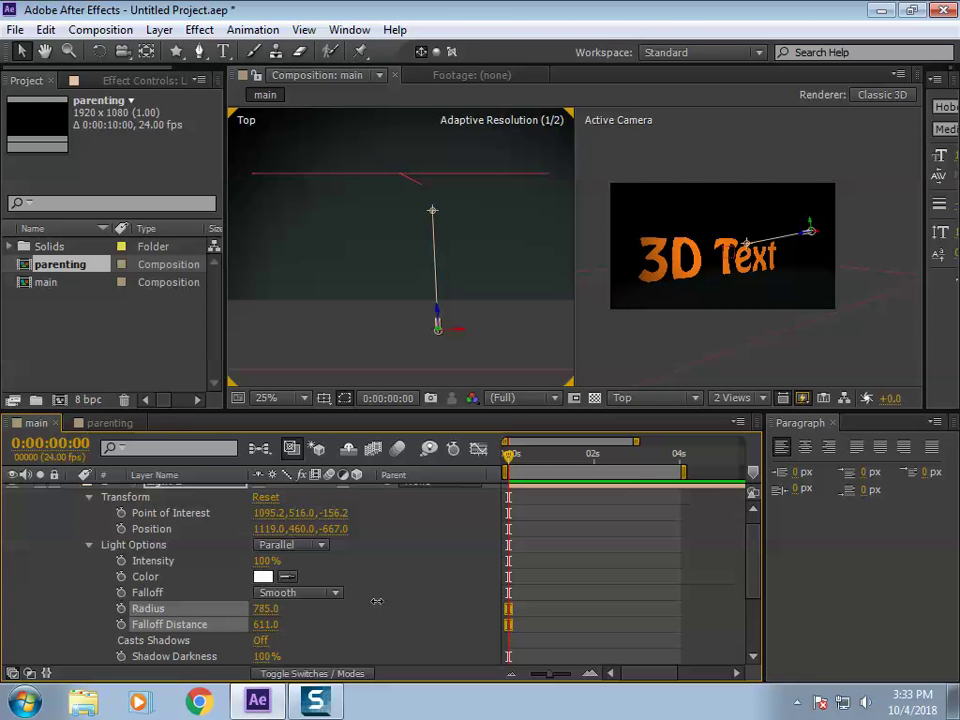
drag(280, 624, 381, 621)
key(ctrl+z)
key(ctrl+z)
key(ctrl+z)
key(ctrl+z)
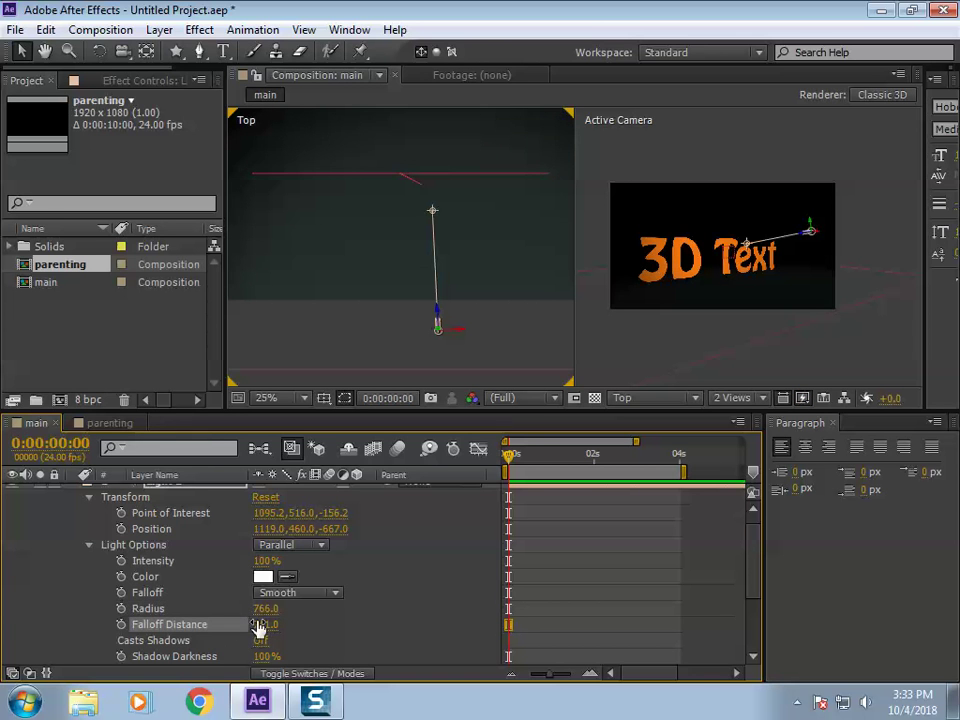
Step: Try the Inverse Square Clamped falloff on Light 1 and switch it back to Smooth
click(300, 593)
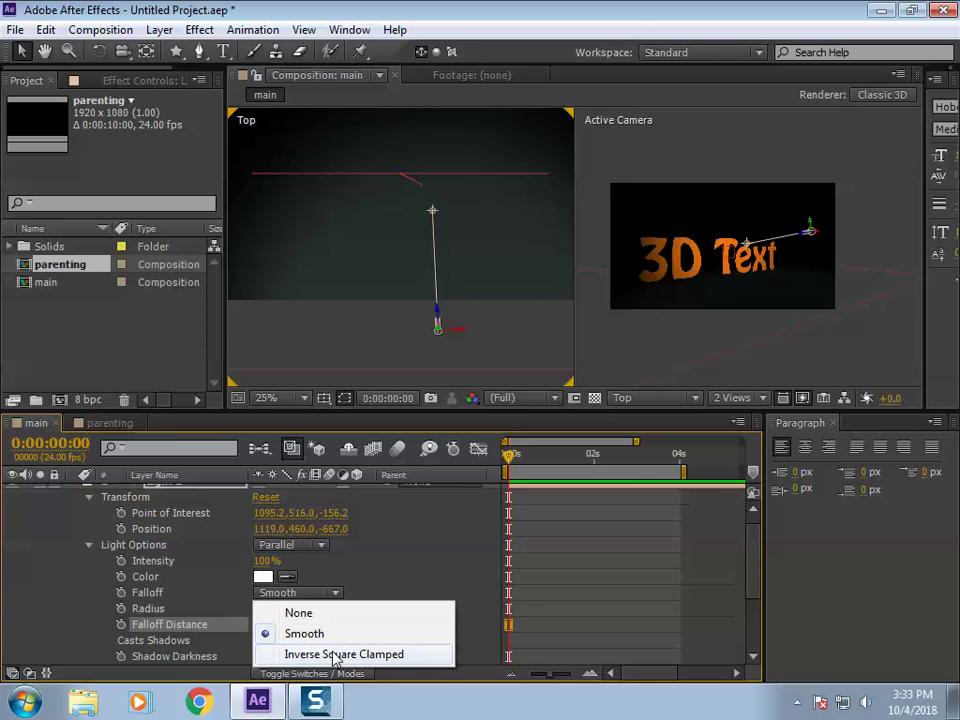
click(333, 654)
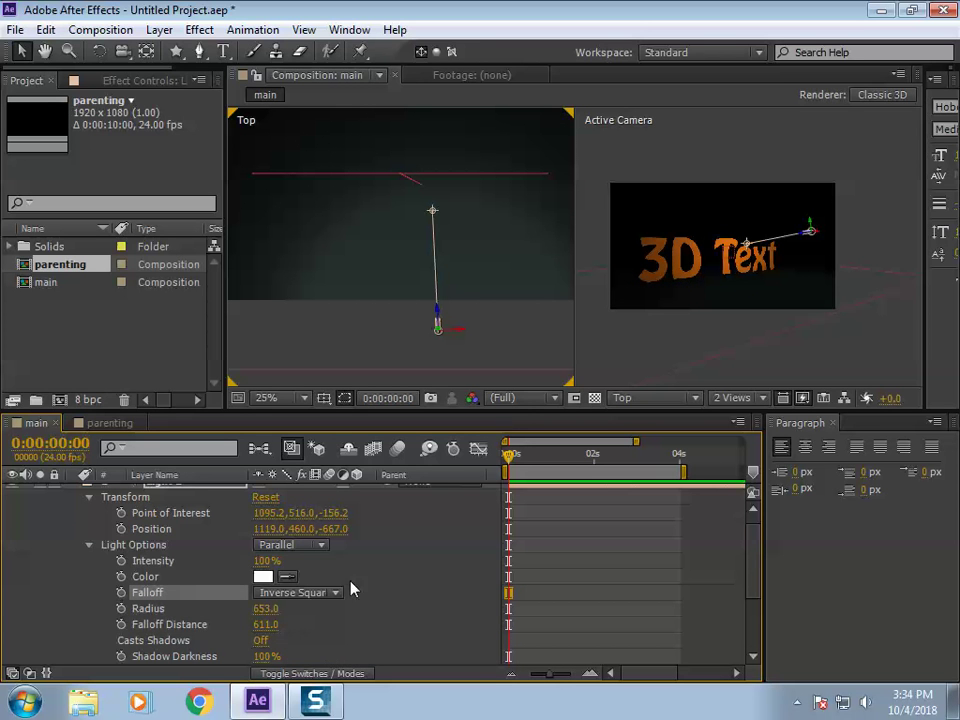
click(298, 593)
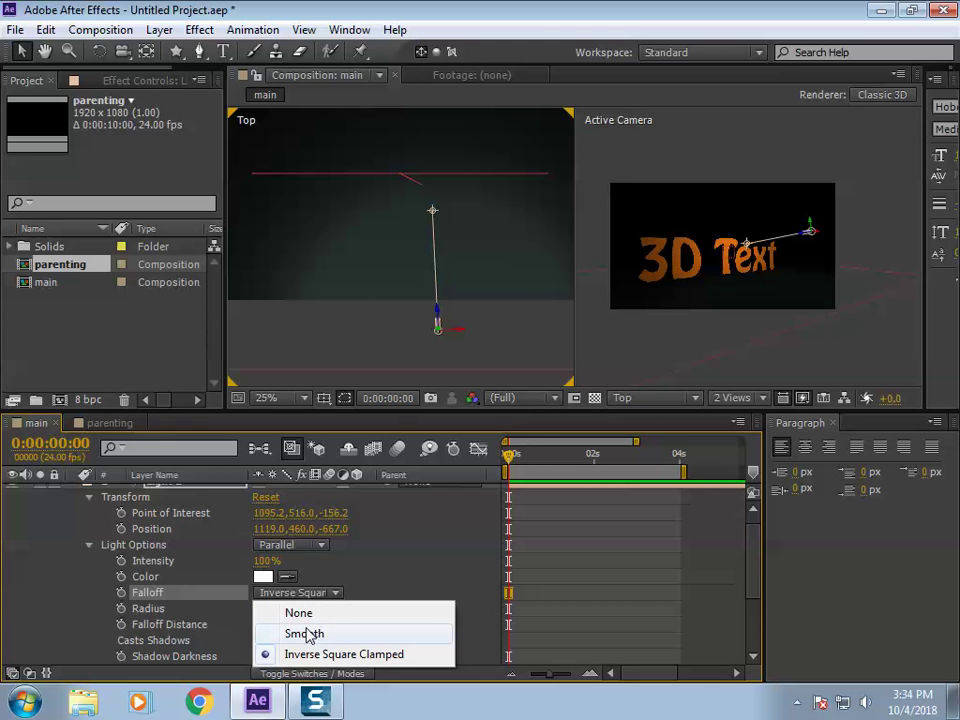
click(305, 633)
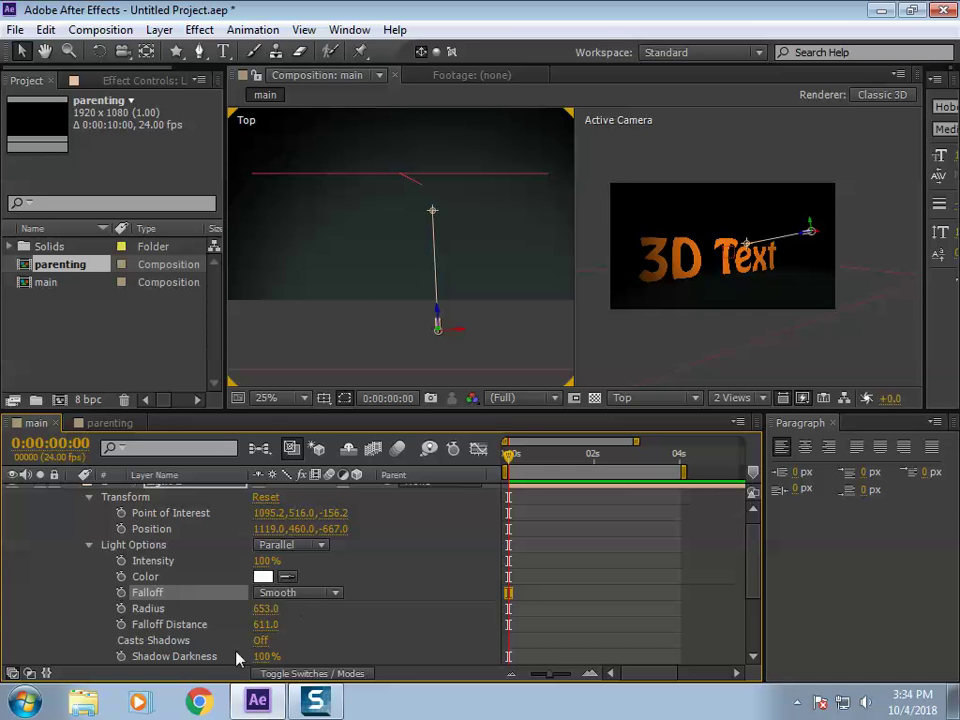
Step: Set Light 1's radius to 846 and its intensity to 125%
drag(265, 612, 395, 576)
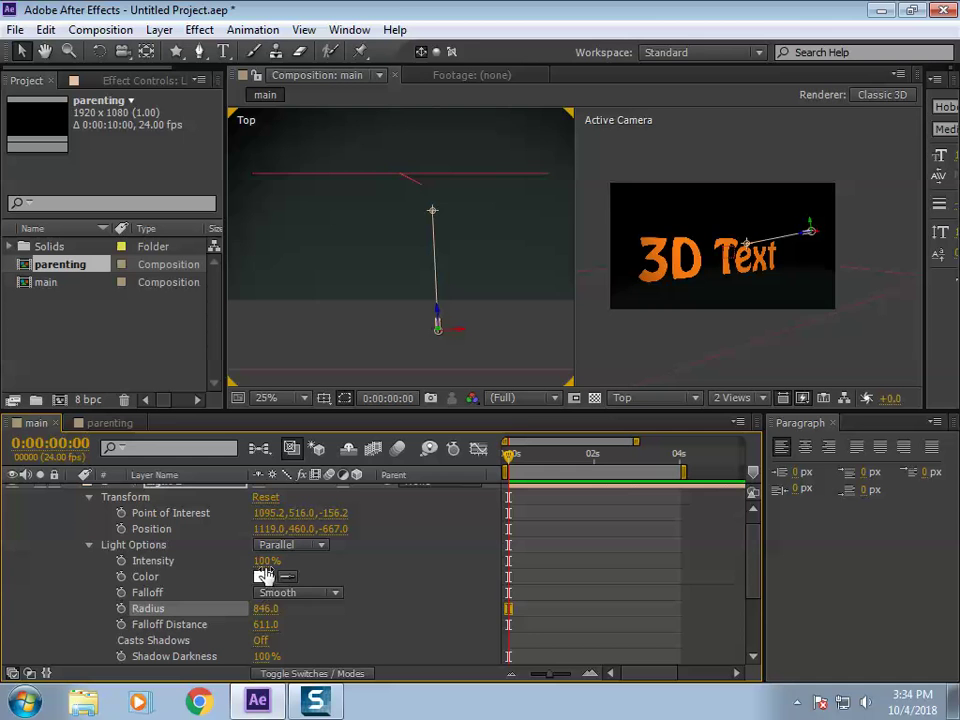
drag(263, 560, 288, 558)
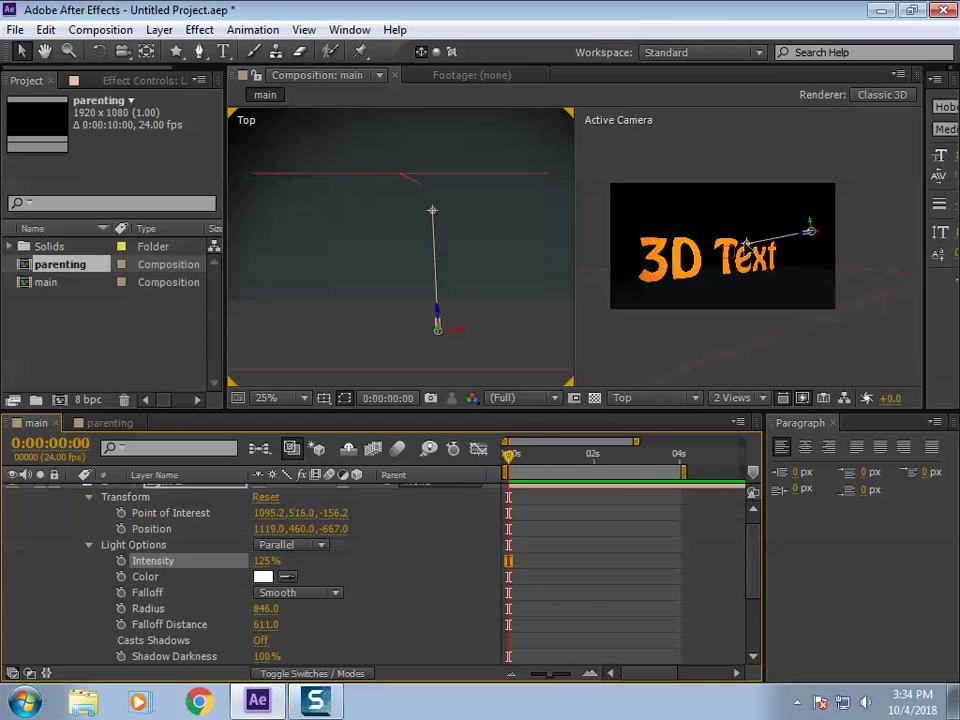
Step: Lower Light 1's point of interest onto the word Text in the camera view, to about 1122, 644, -170
drag(747, 244, 750, 262)
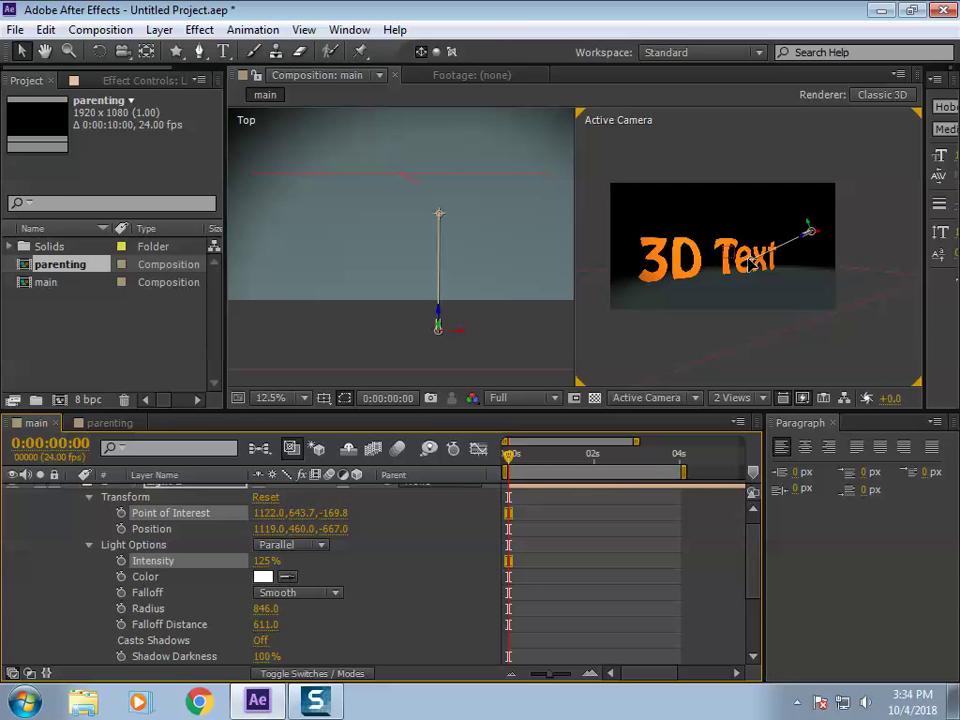
click(750, 262)
scroll(714, 311, up, 2)
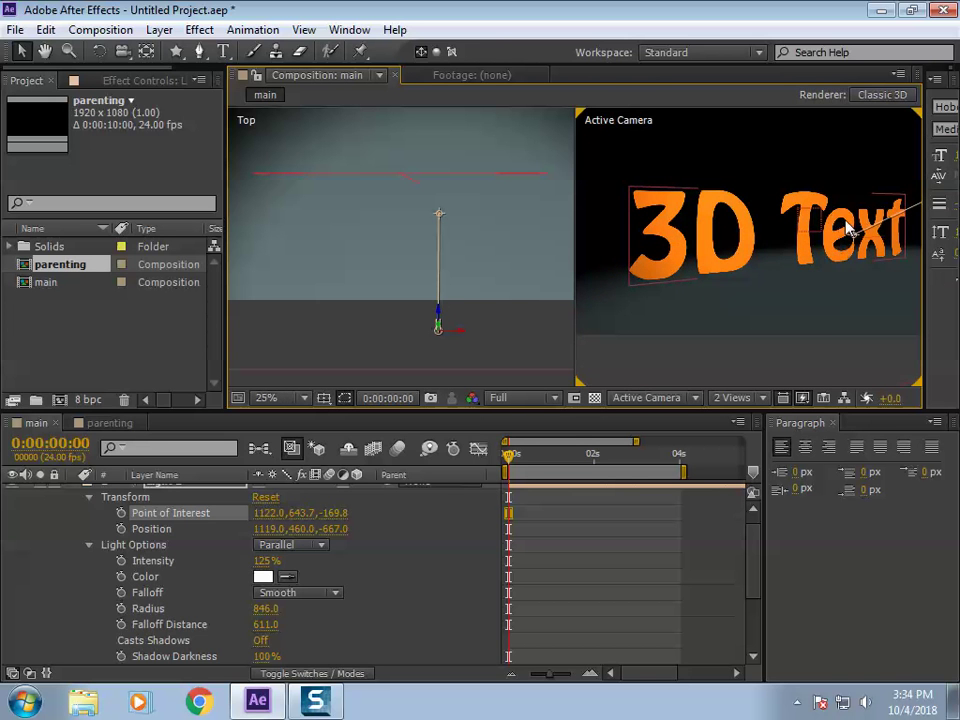
Step: Lower Light 1's point of interest further on the word Text in the camera view, to about 1115, 674, -166
mouse_move(848, 229)
mouse_down()
mouse_move(861, 242)
mouse_move(855, 165)
mouse_move(866, 240)
mouse_move(853, 244)
mouse_up()
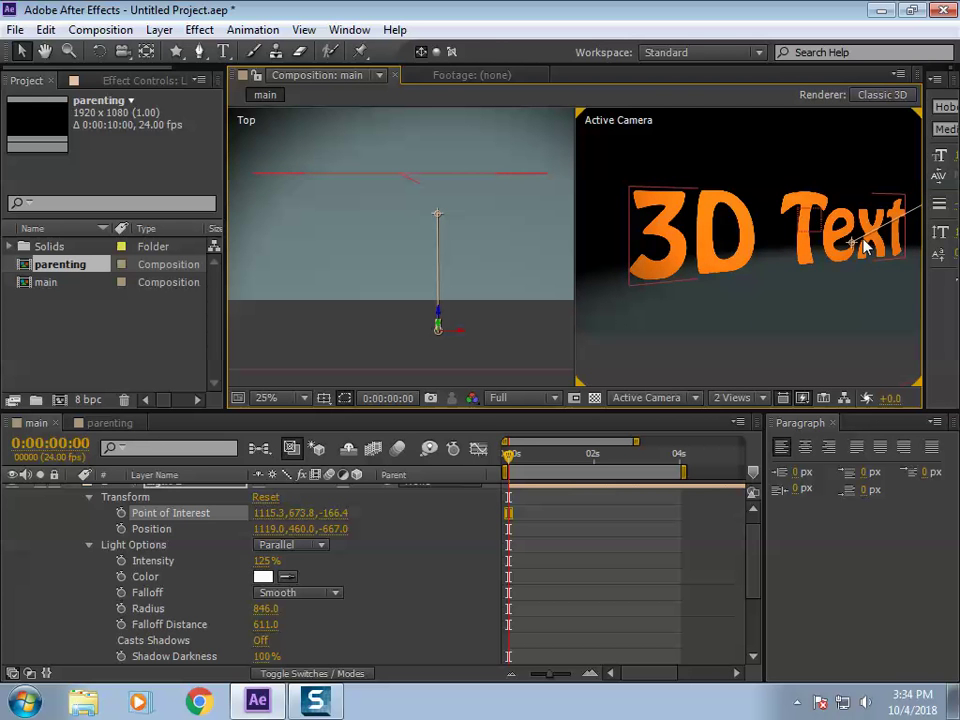
scroll(729, 221, down, 2)
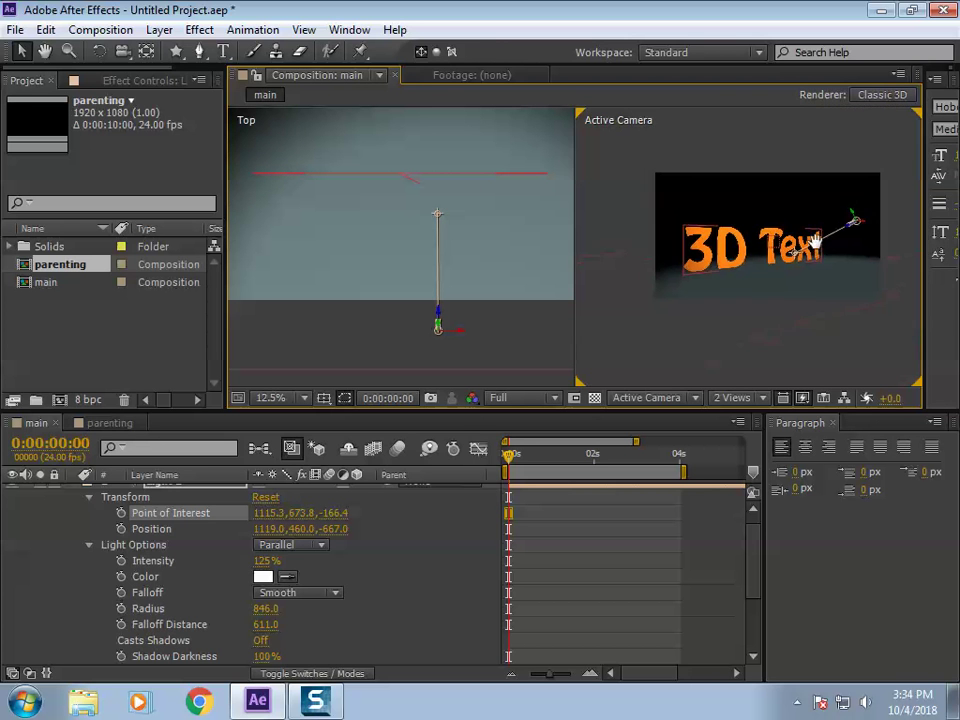
scroll(810, 266, up, 2)
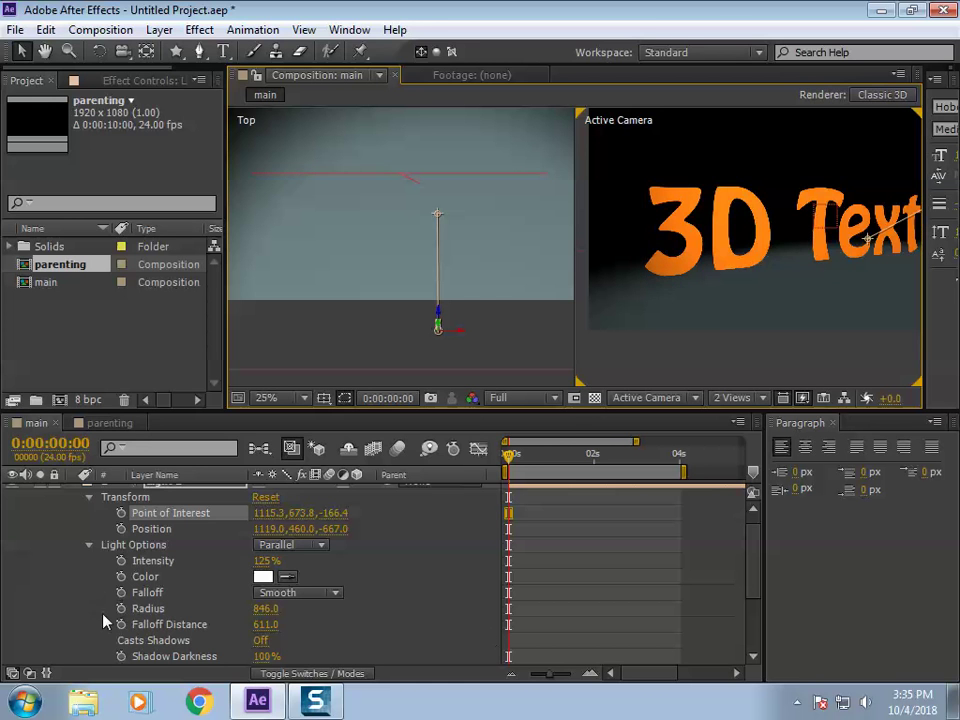
Step: Turn on Casts Shadows in Light 1's light options
scroll(175, 585, down, 2)
scroll(183, 548, up, 1)
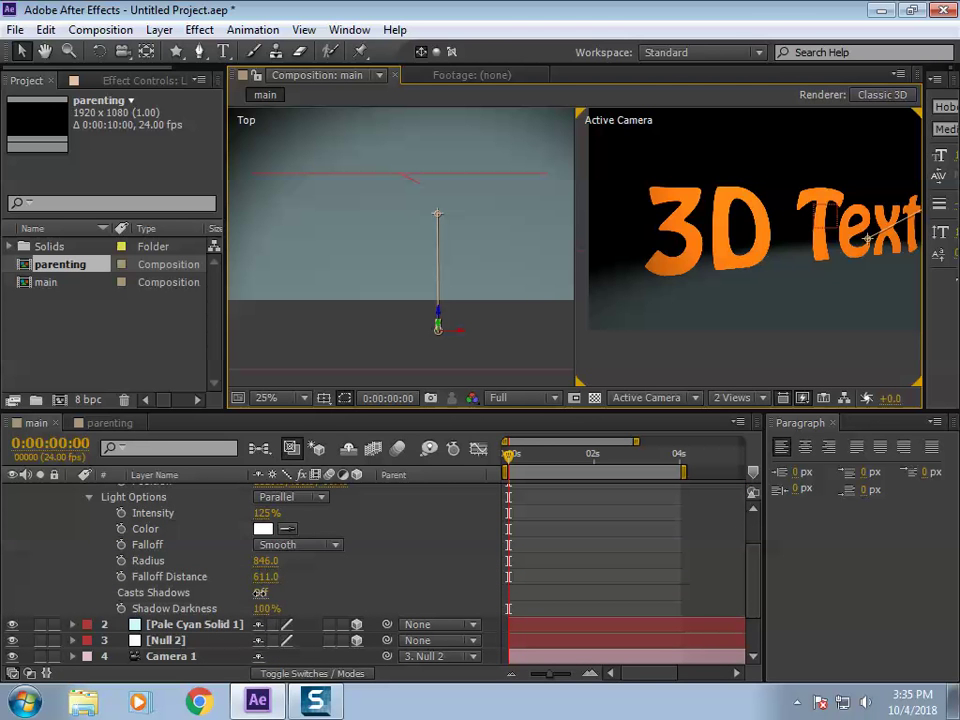
click(262, 594)
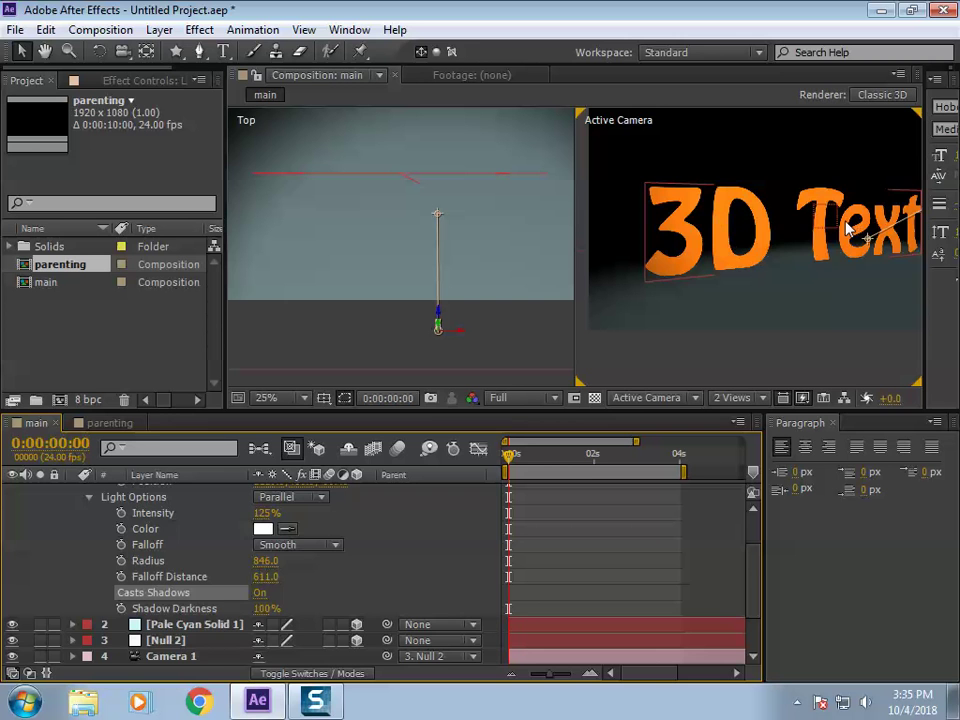
Step: Turn on Casts Shadows in the 3D Text layer's material options and inspect the shadow in the Top and camera views
scroll(218, 571, up, 3)
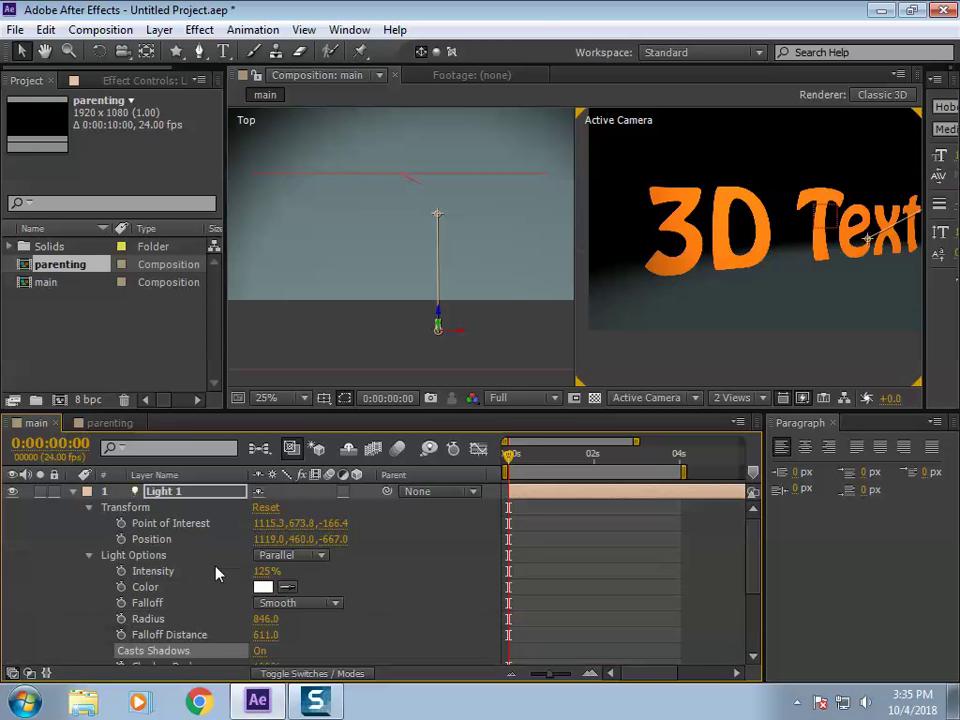
click(73, 491)
click(160, 556)
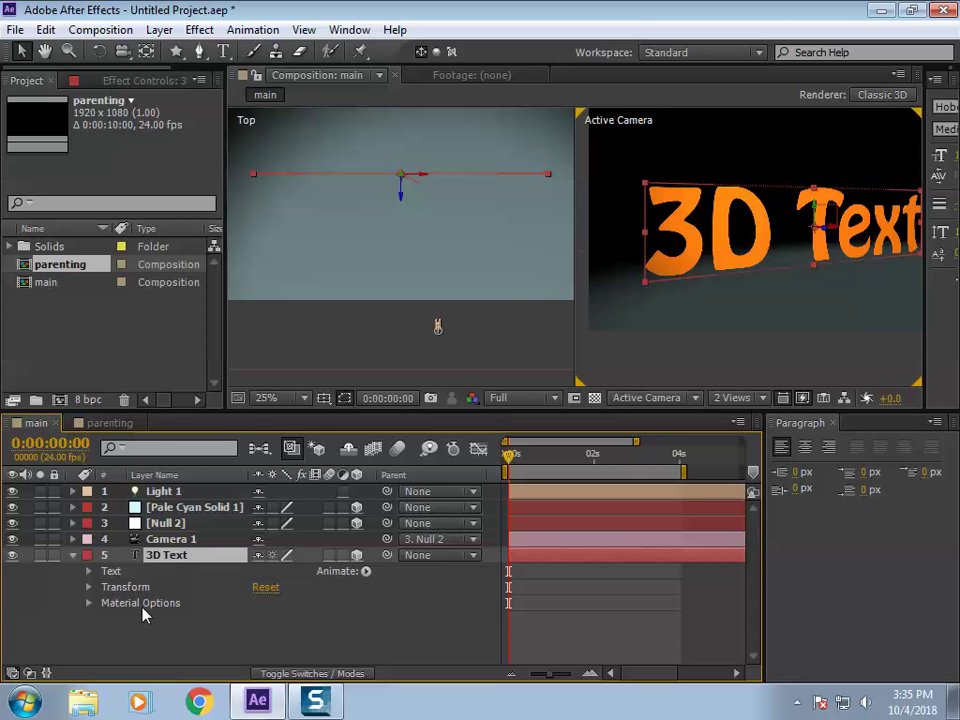
click(89, 603)
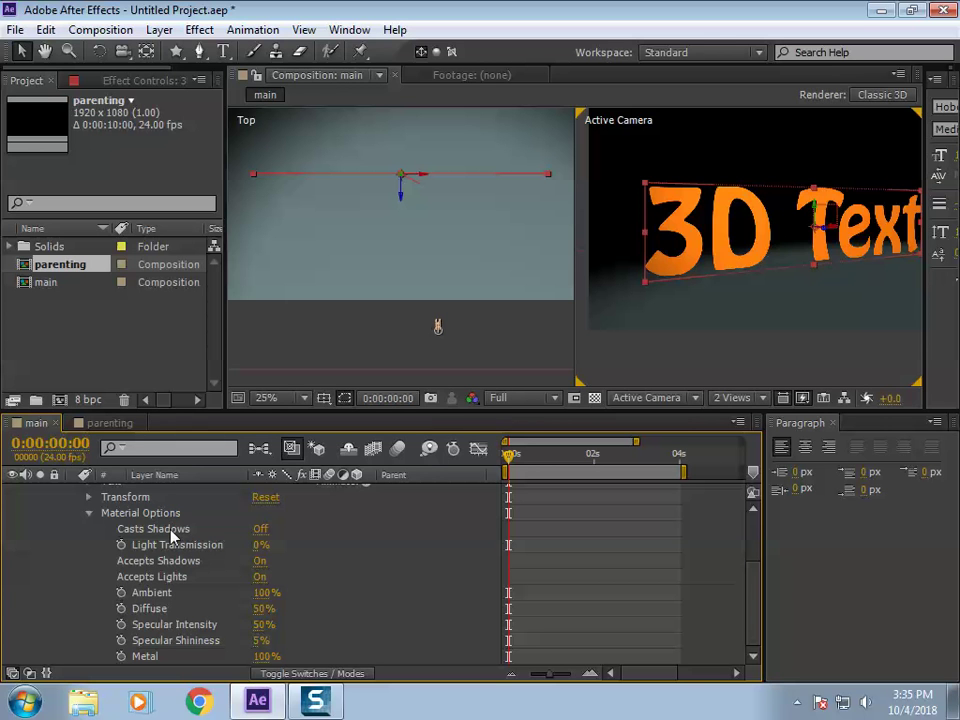
click(260, 529)
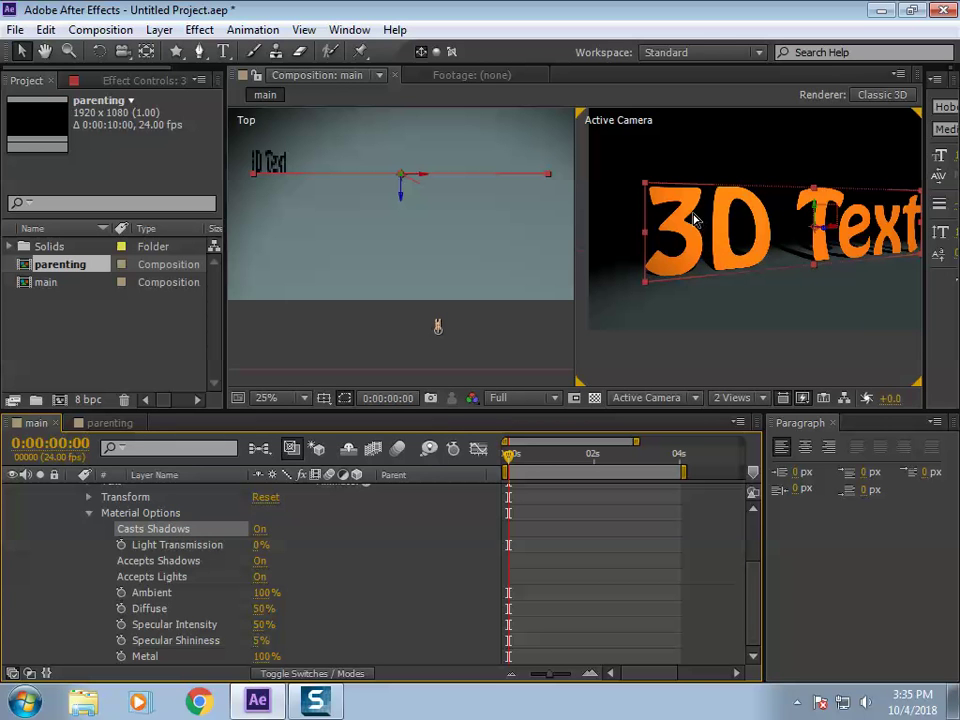
drag(486, 163, 500, 276)
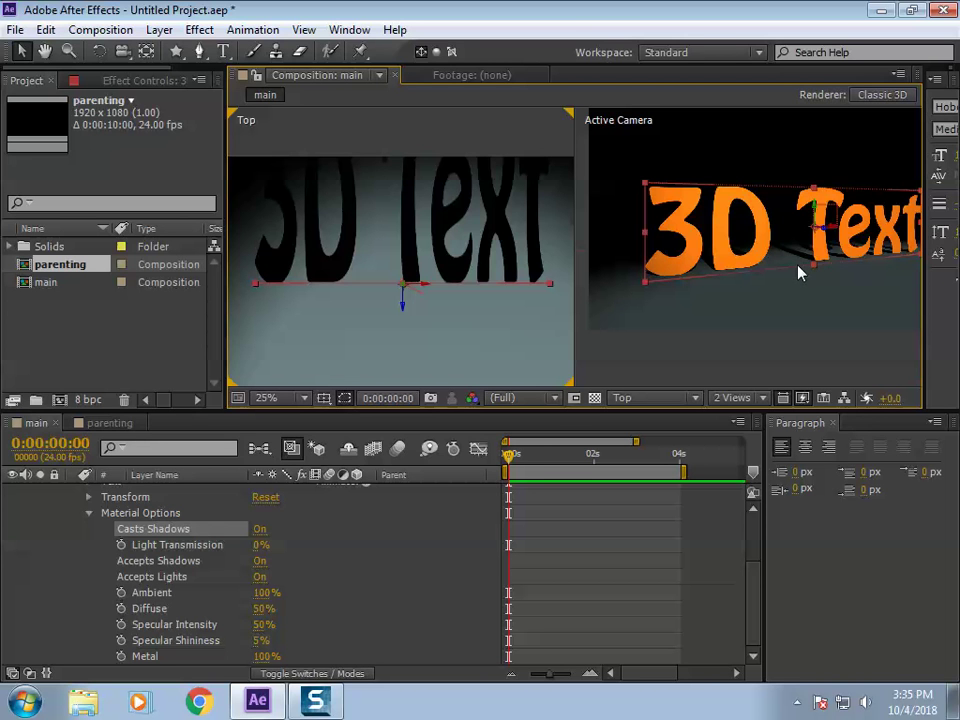
mouse_move(804, 257)
mouse_down()
mouse_move(771, 274)
mouse_move(830, 273)
mouse_move(793, 272)
mouse_up()
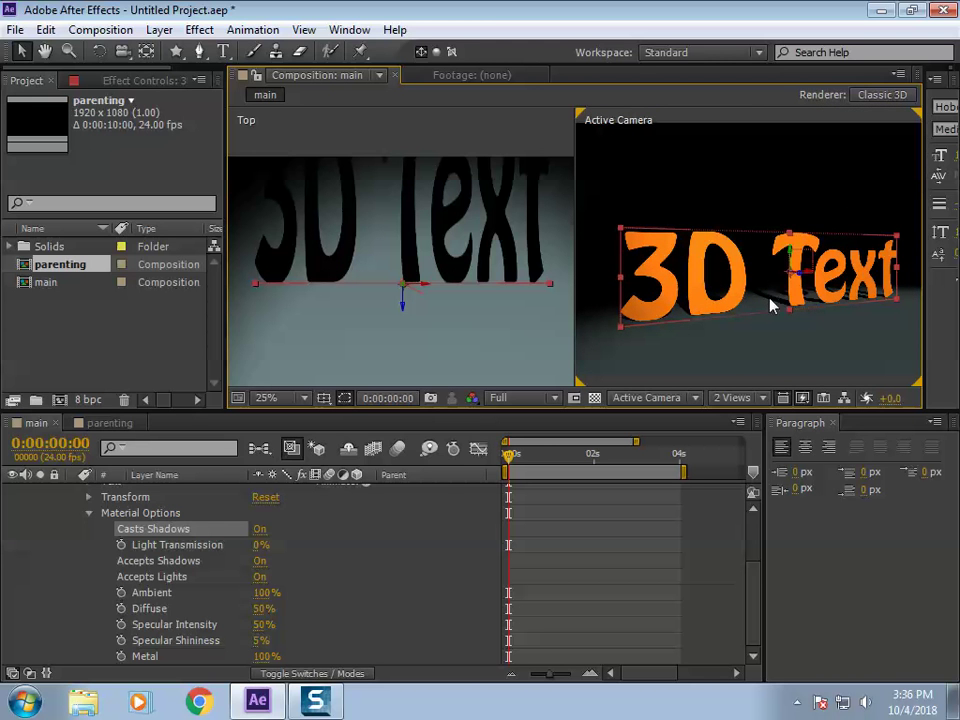
Step: Move Light 1 closer to the text in the Top view, to position about 1117, 567, -417 and point of interest about 1114, 781, 84
scroll(243, 566, up, 3)
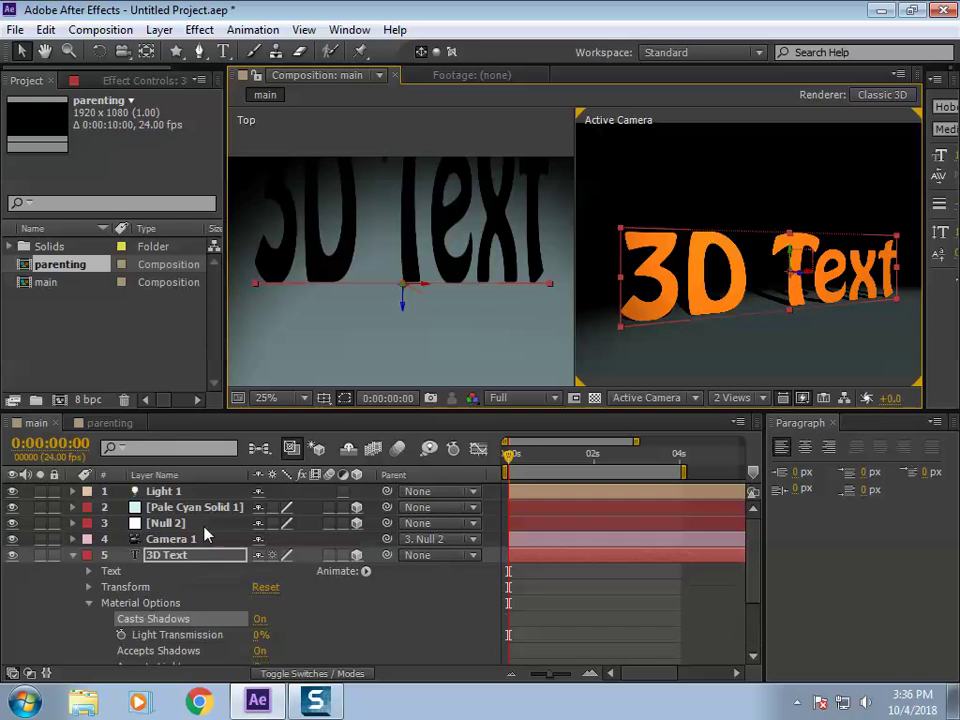
key(F2)
click(72, 491)
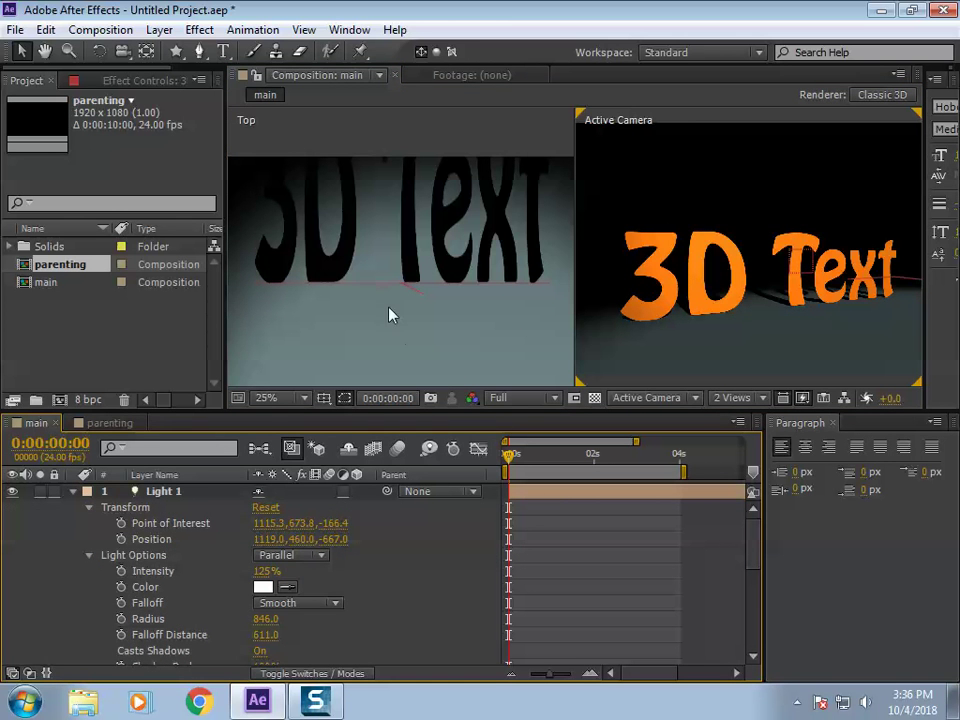
click(163, 491)
scroll(372, 300, down, 3)
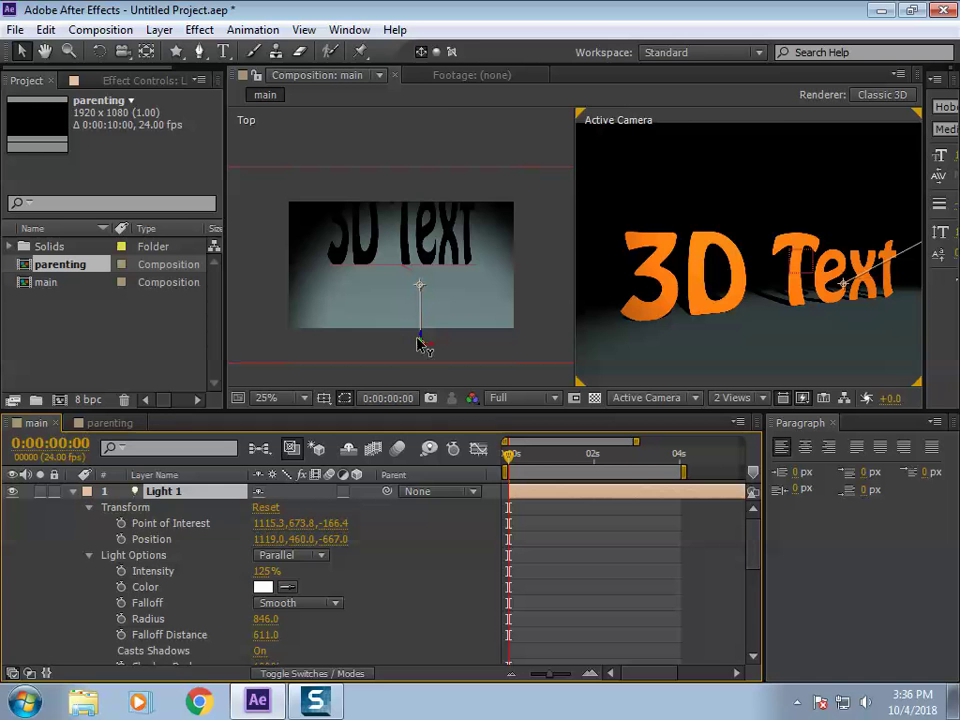
drag(420, 341, 421, 308)
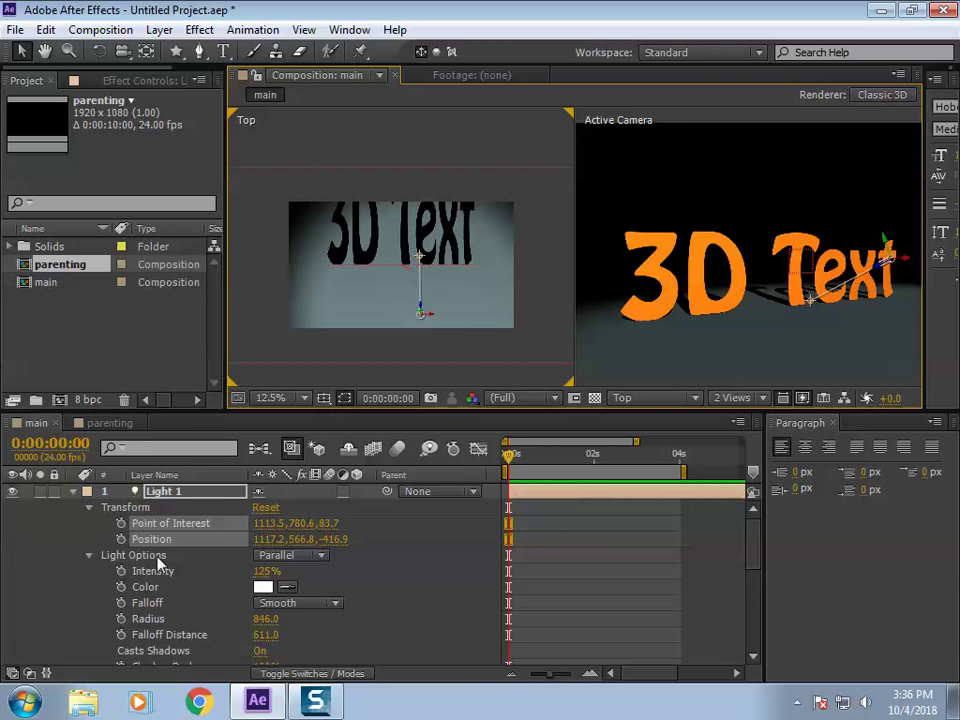
Step: Hide Light 1 and collapse the properties of the Light 1 and 3D Text layers
scroll(160, 563, down, 3)
scroll(160, 563, down, 2)
scroll(165, 545, up, 4)
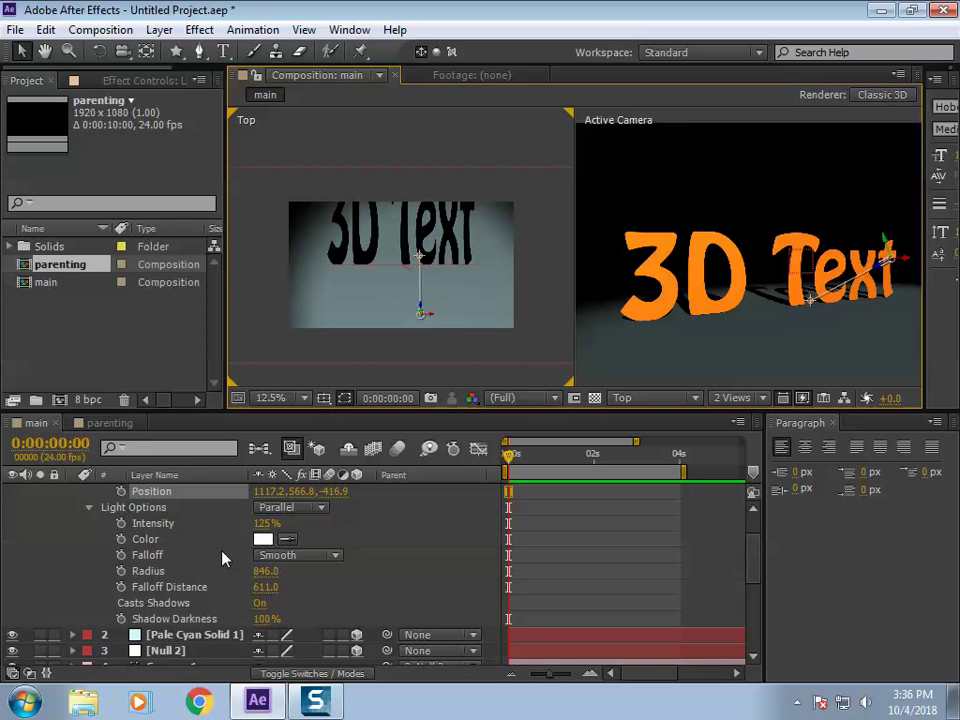
scroll(122, 606, down, 5)
scroll(122, 606, up, 2)
scroll(110, 570, down, 1)
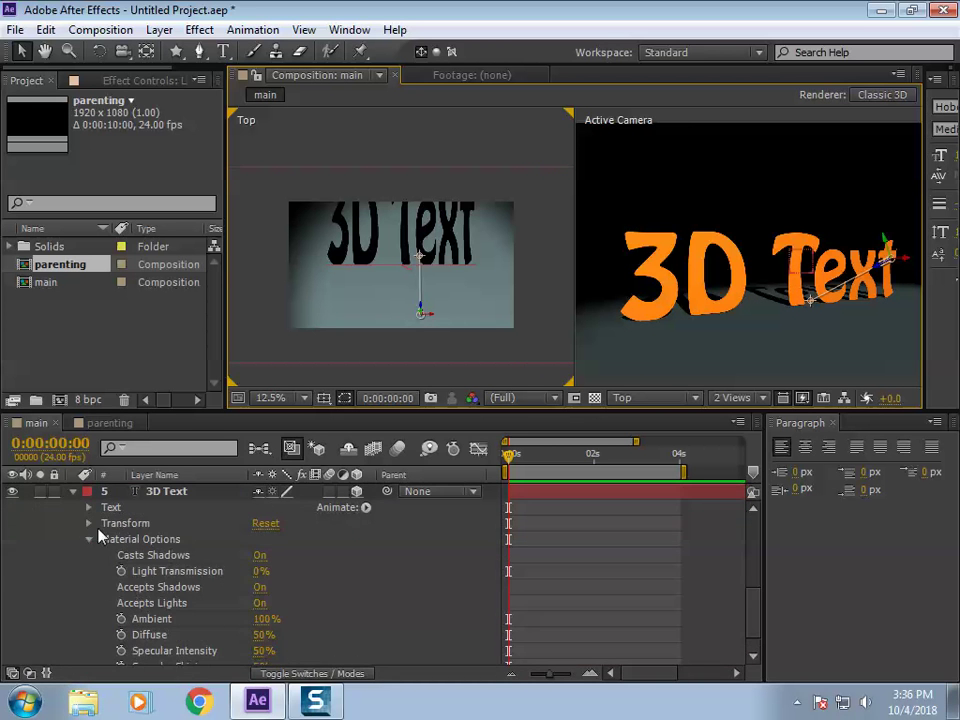
scroll(157, 571, up, 5)
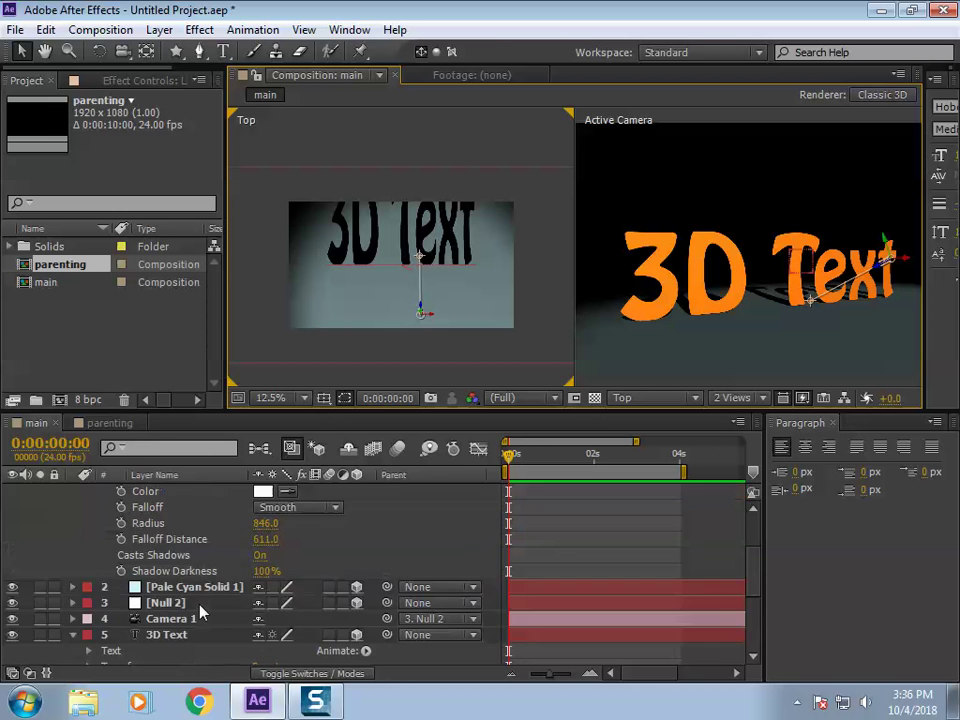
click(172, 500)
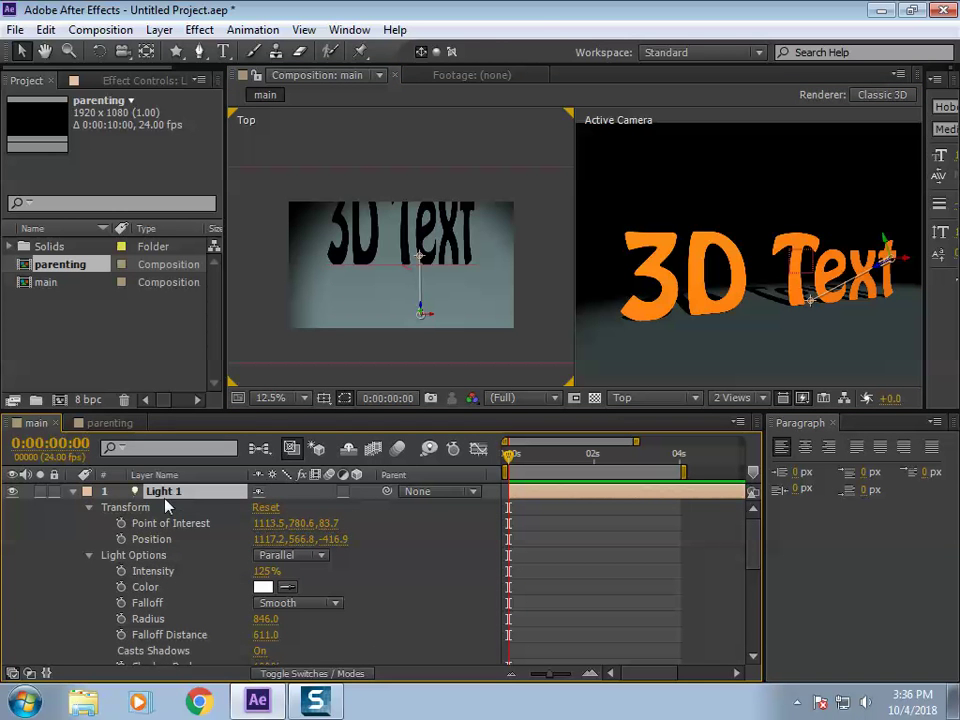
click(12, 491)
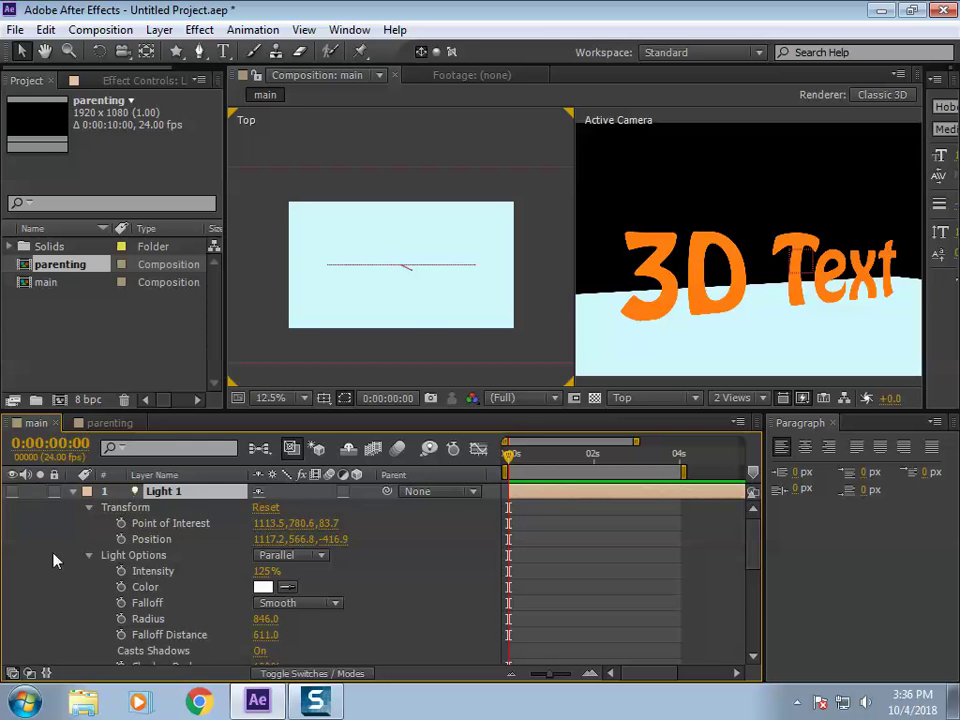
click(72, 491)
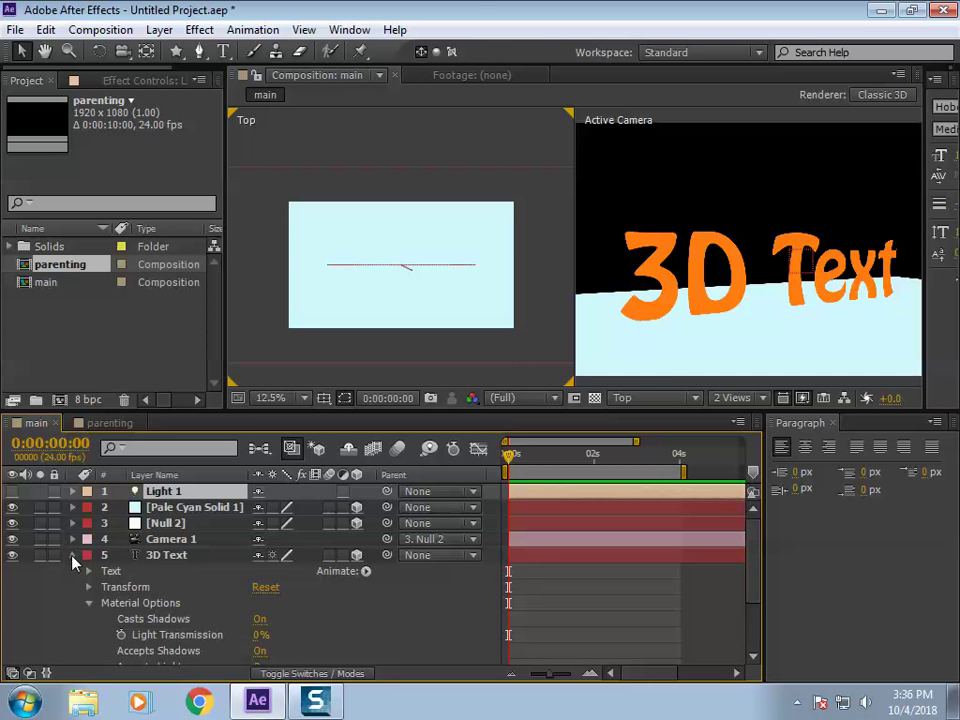
click(72, 555)
Step: Add a new Spot light to the composition, keeping the default color, intensity, cone, falloff and shadow settings
right_click(200, 594)
mouse_move(465, 393)
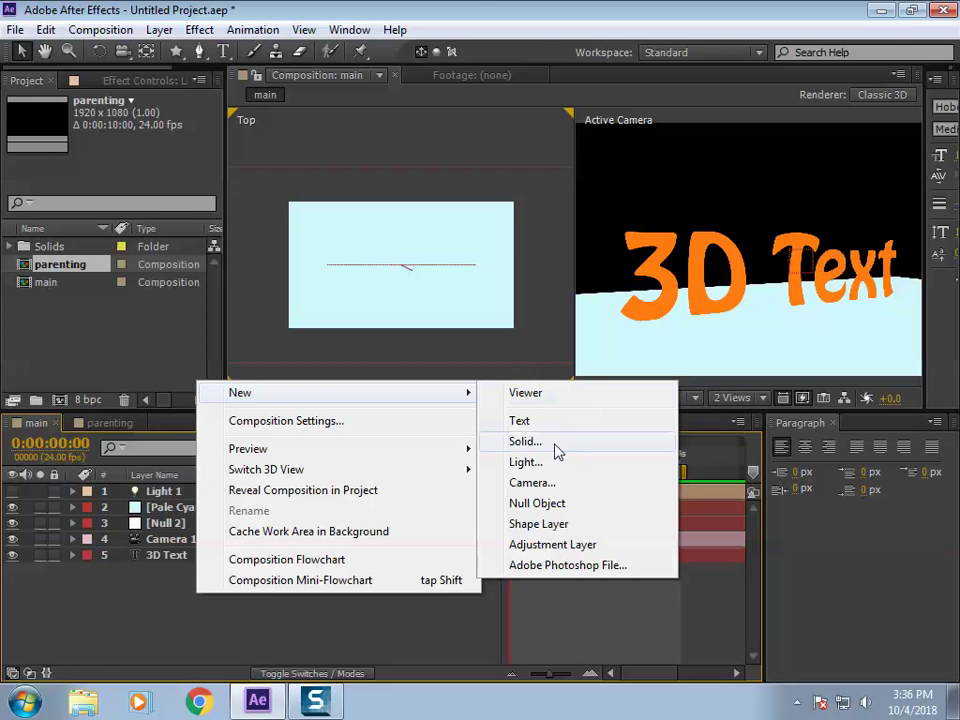
click(525, 462)
click(678, 113)
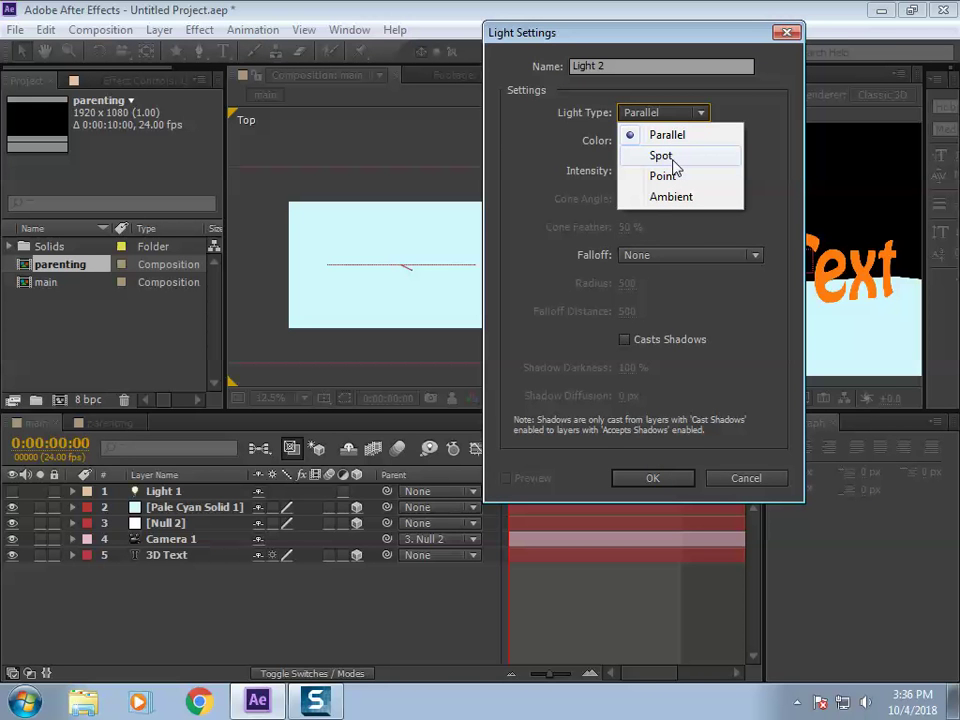
click(670, 157)
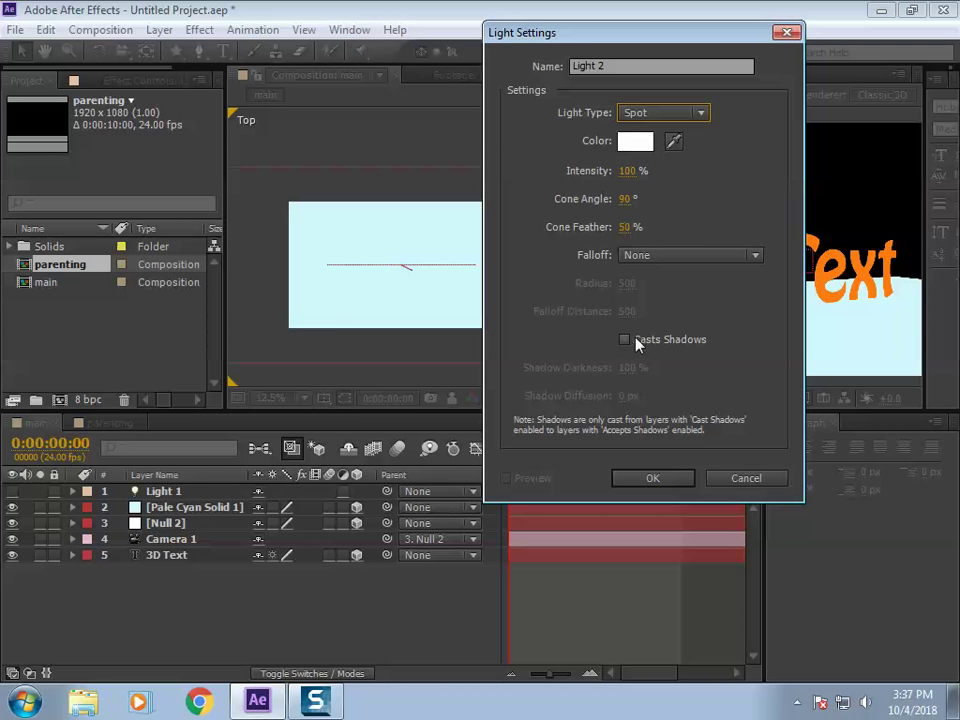
click(672, 478)
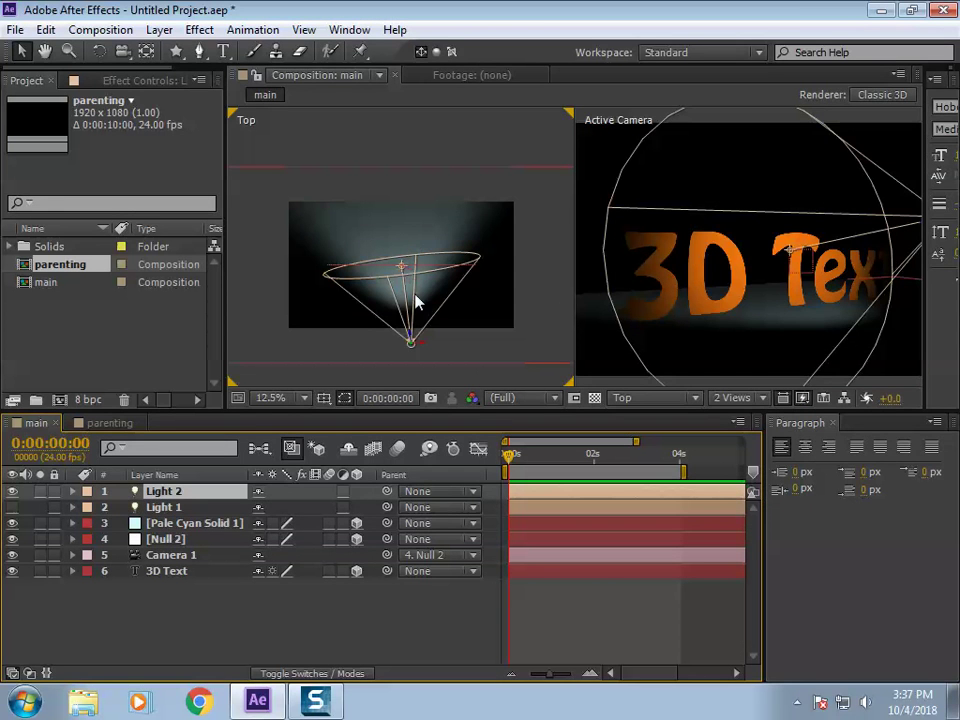
click(386, 604)
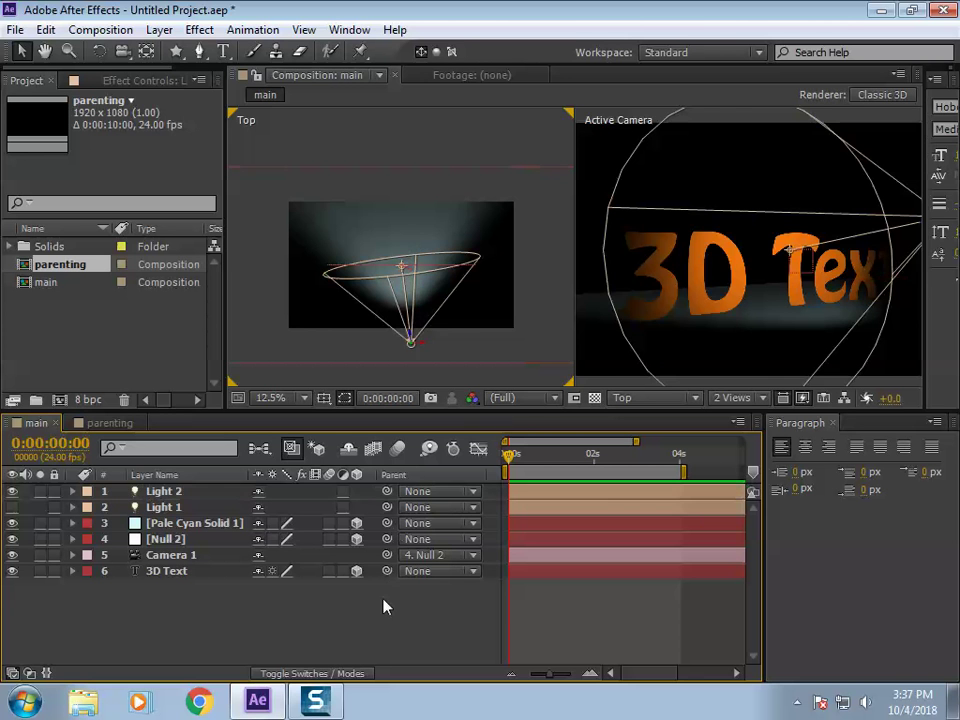
Step: Raise Light 2 above the 3D text in the camera view and lower its point of interest to the base of the text
scroll(400, 305, up, 4)
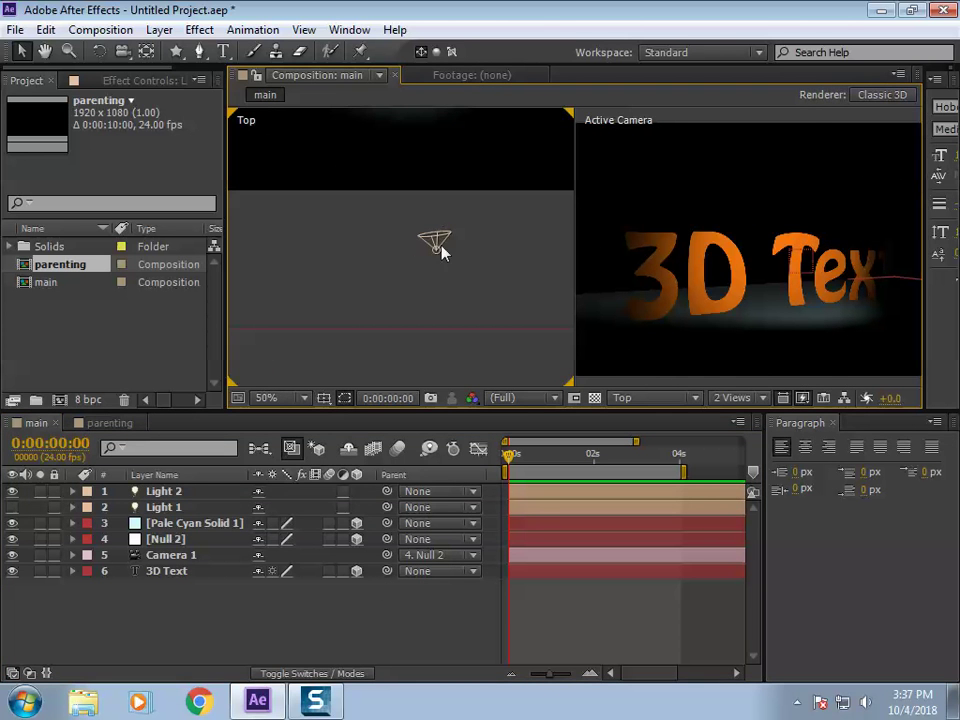
click(164, 491)
scroll(375, 377, down, 2)
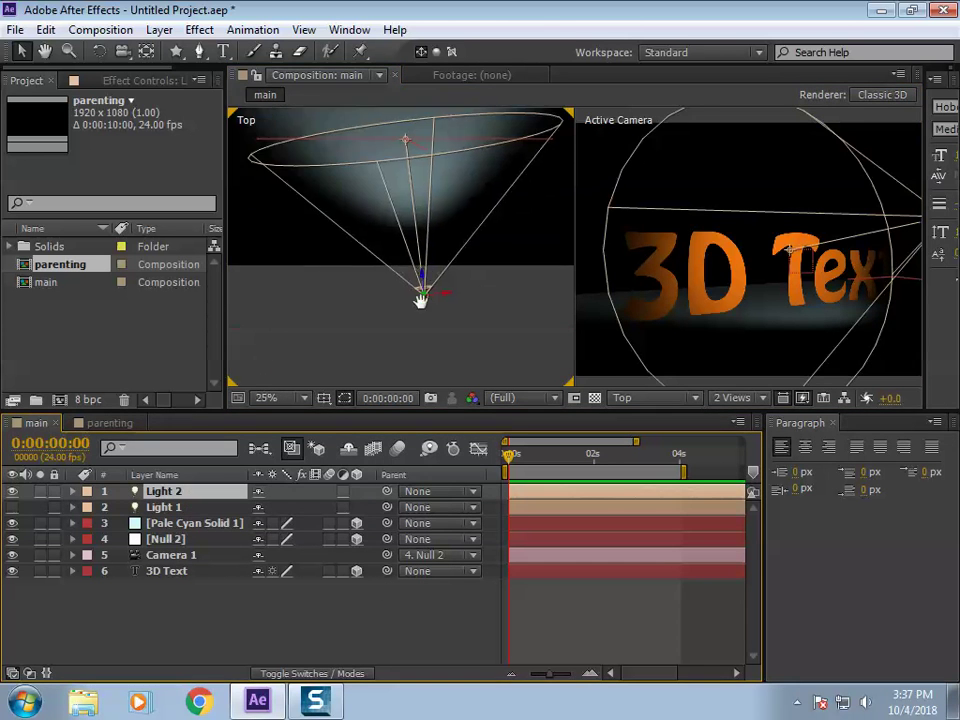
scroll(455, 255, down, 2)
scroll(800, 270, down, 2)
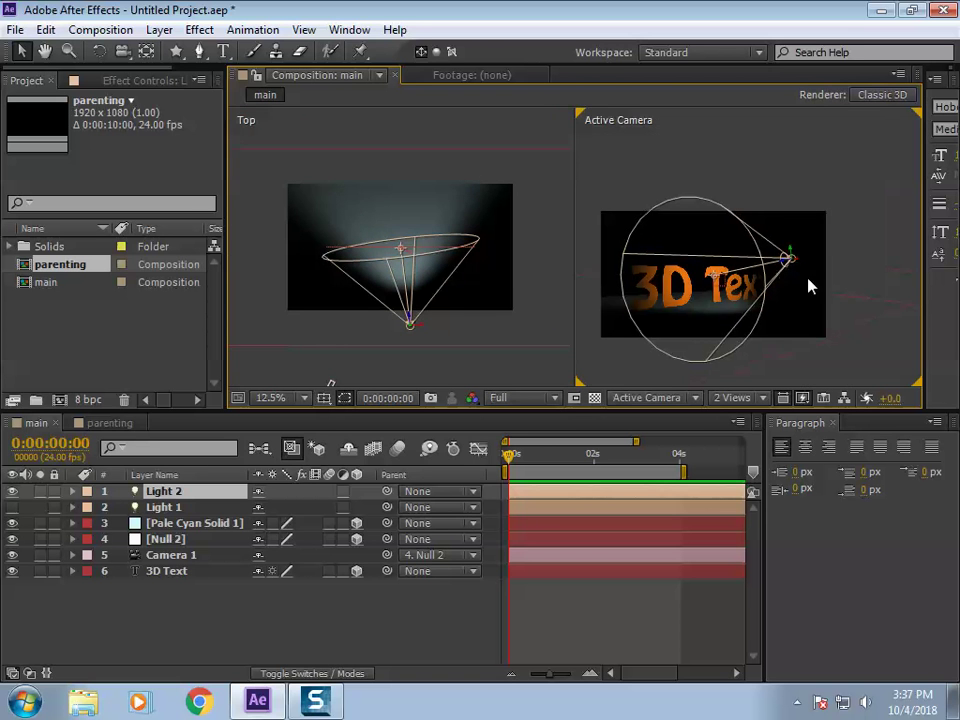
drag(795, 261, 776, 135)
drag(709, 206, 722, 305)
scroll(740, 300, up, 2)
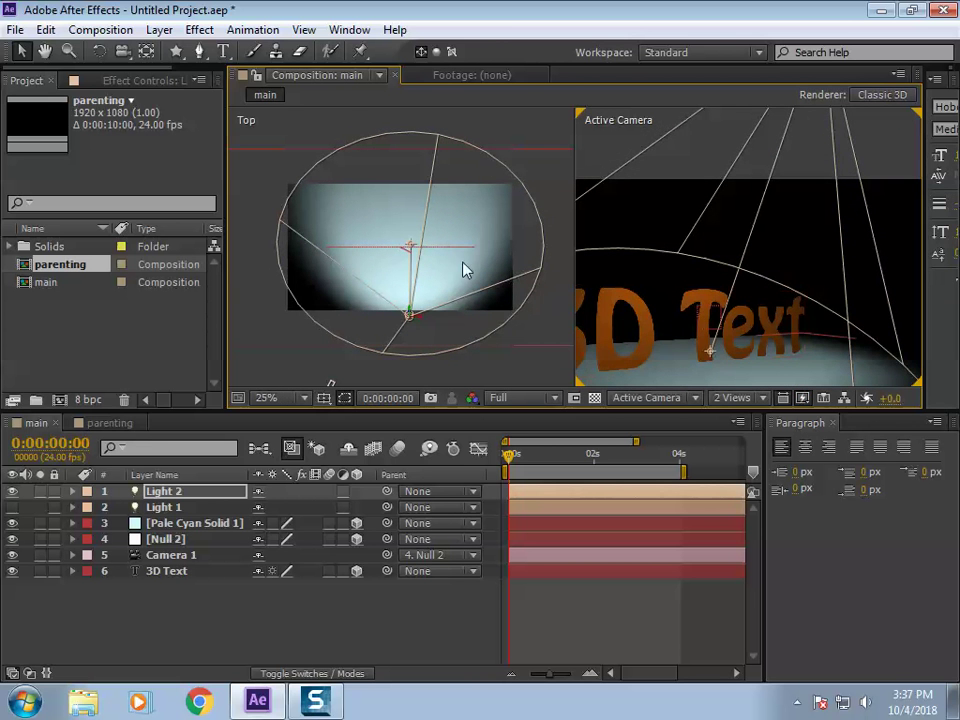
Step: Reposition Light 2 almost directly above the text, to position about 991, -304, -186 and point of interest about 977, 651, -37
drag(414, 304, 467, 268)
scroll(696, 285, down, 2)
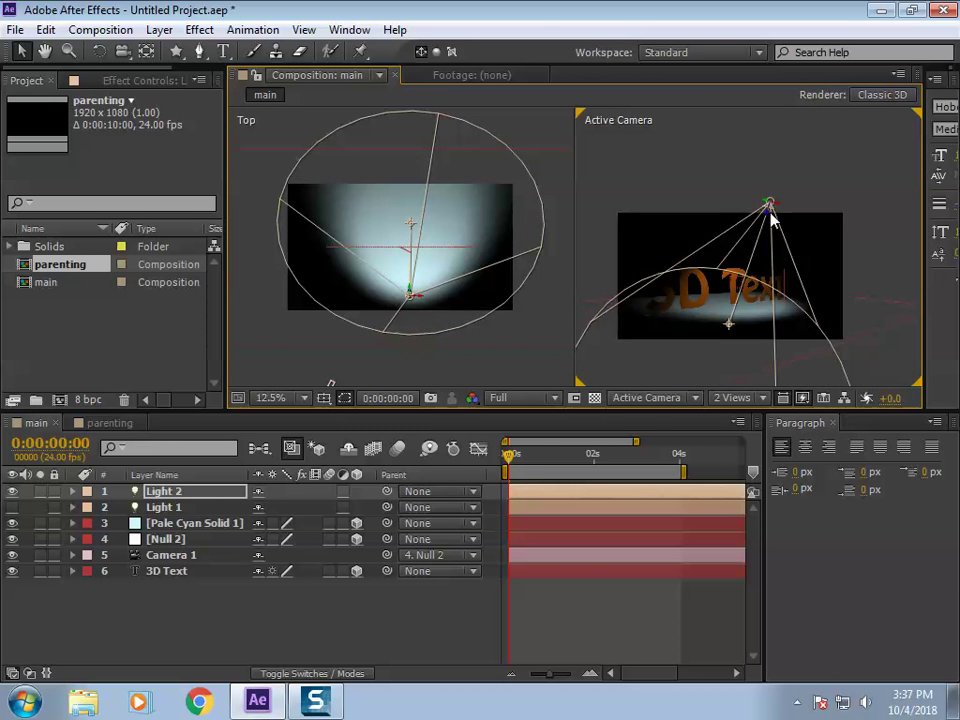
drag(769, 215, 778, 169)
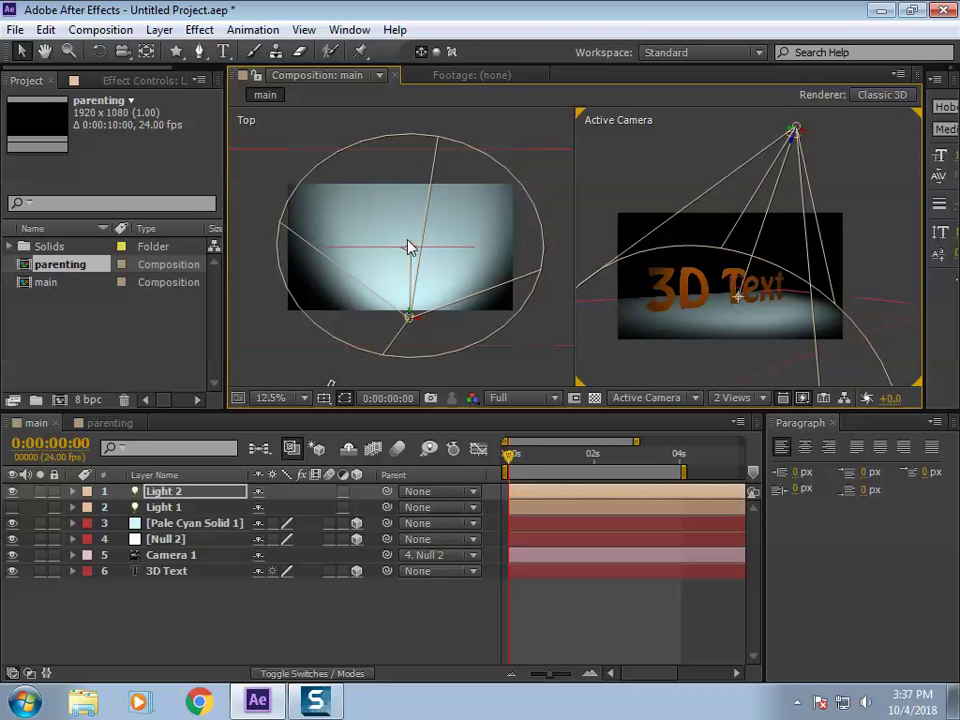
drag(410, 249, 370, 290)
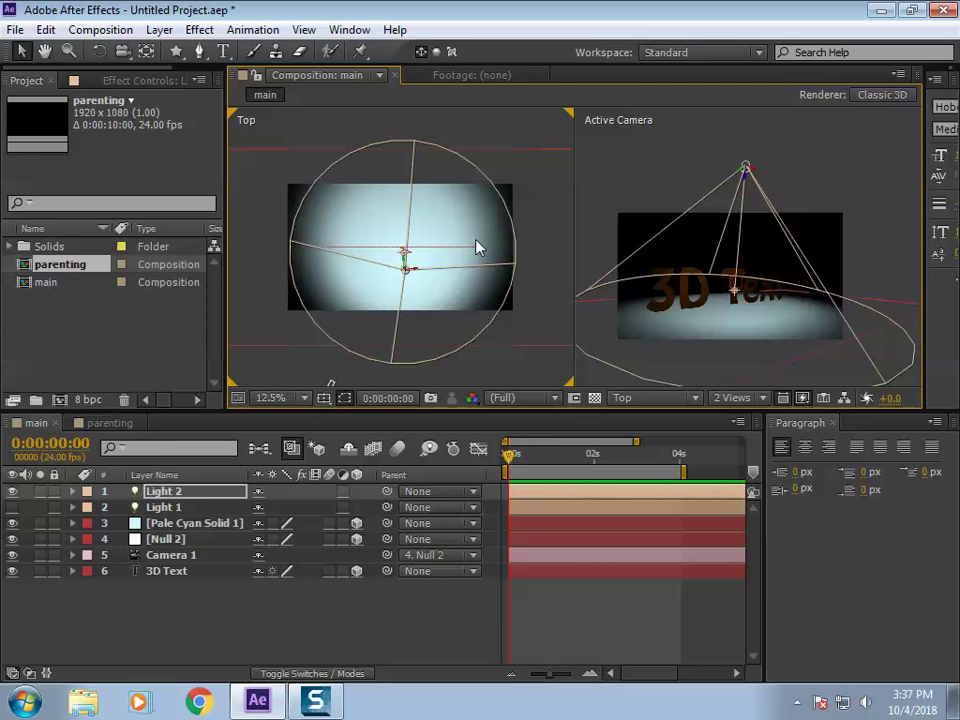
Step: Expand Light 2's transform and light options and set its Cone Angle to 79° and Cone Feather to 57%
click(287, 539)
click(72, 491)
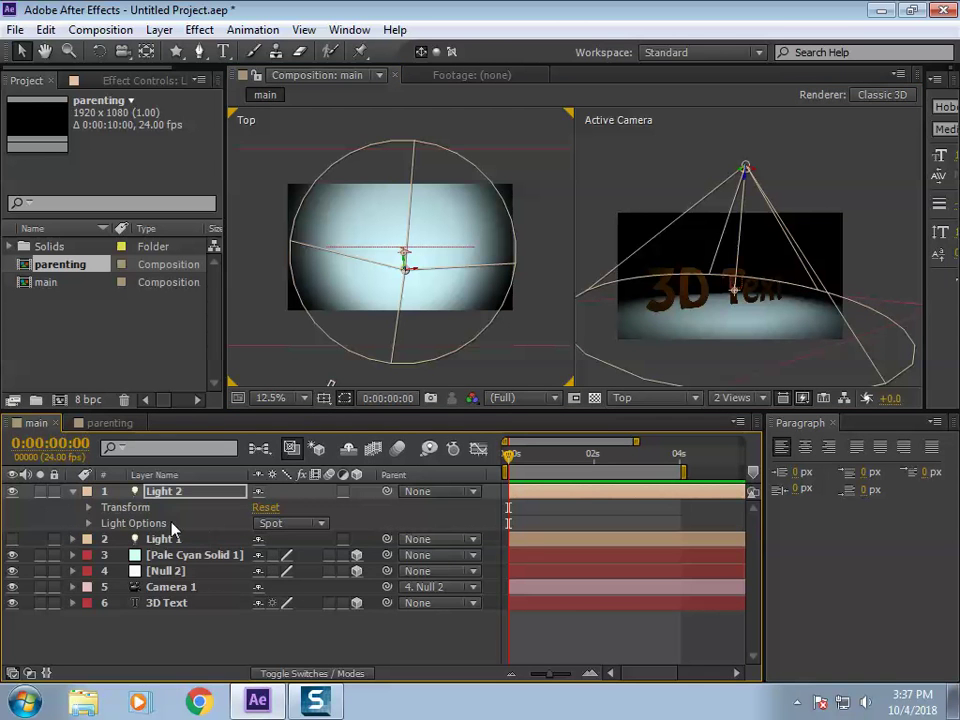
click(88, 508)
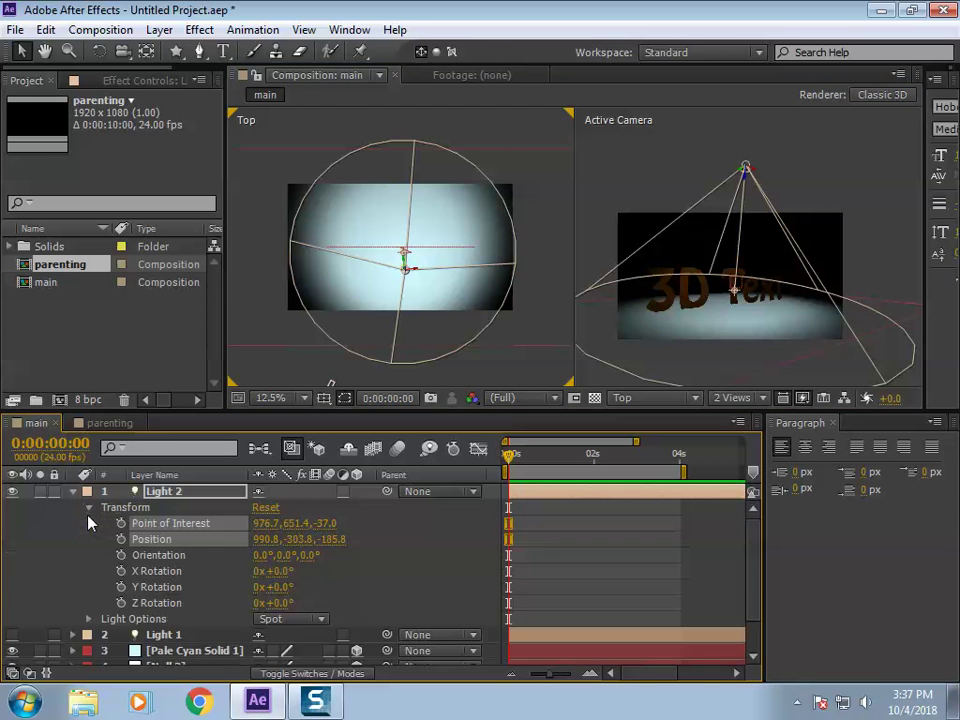
click(89, 619)
scroll(287, 555, down, 3)
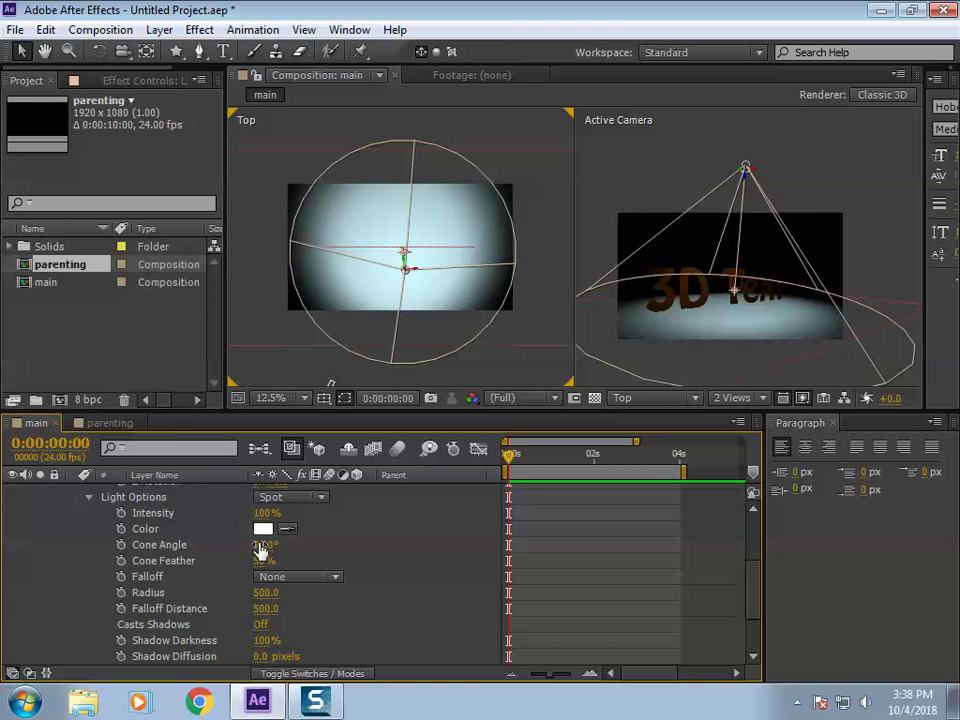
mouse_move(260, 550)
mouse_down()
mouse_move(241, 545)
mouse_move(256, 545)
mouse_up()
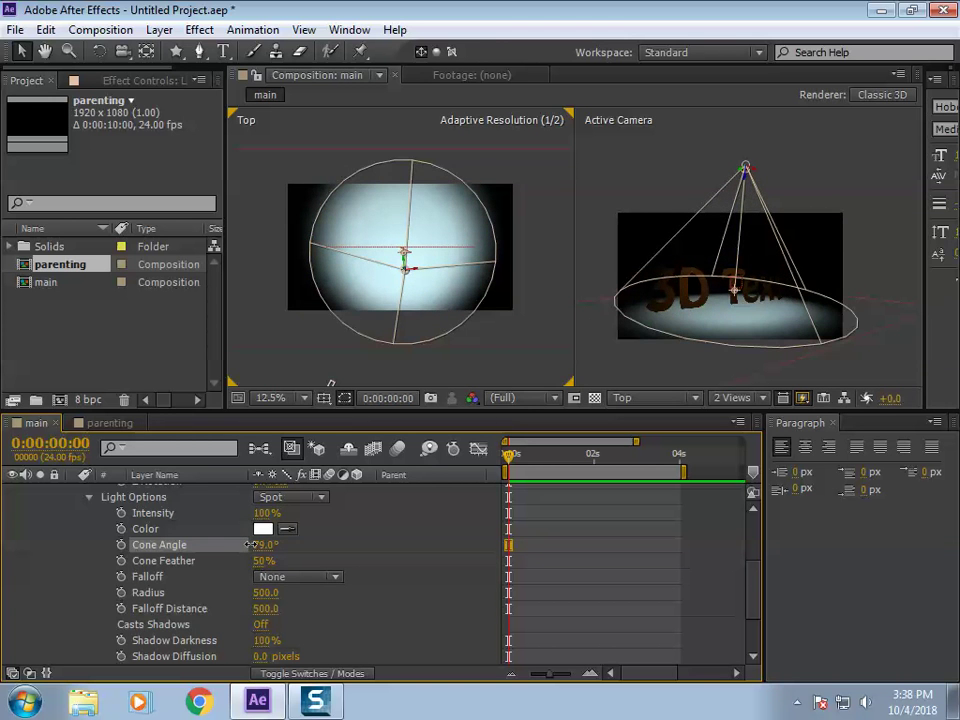
drag(262, 561, 168, 565)
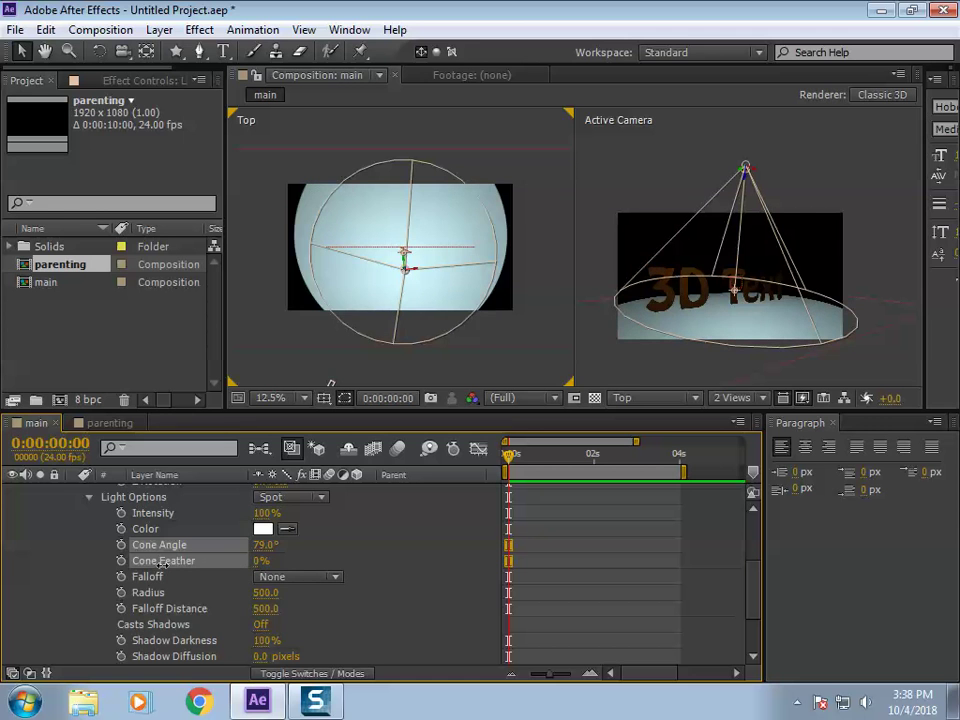
drag(160, 565, 208, 560)
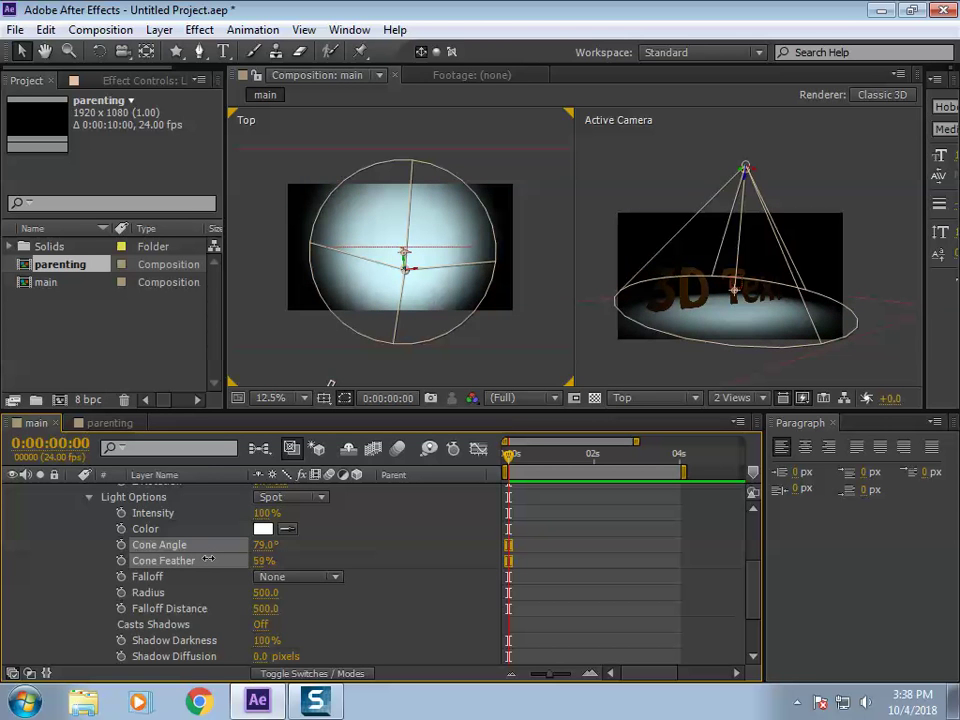
click(208, 560)
Step: Set Light 2's falloff to Smooth and increase its falloff radius to 1485
click(150, 577)
click(310, 578)
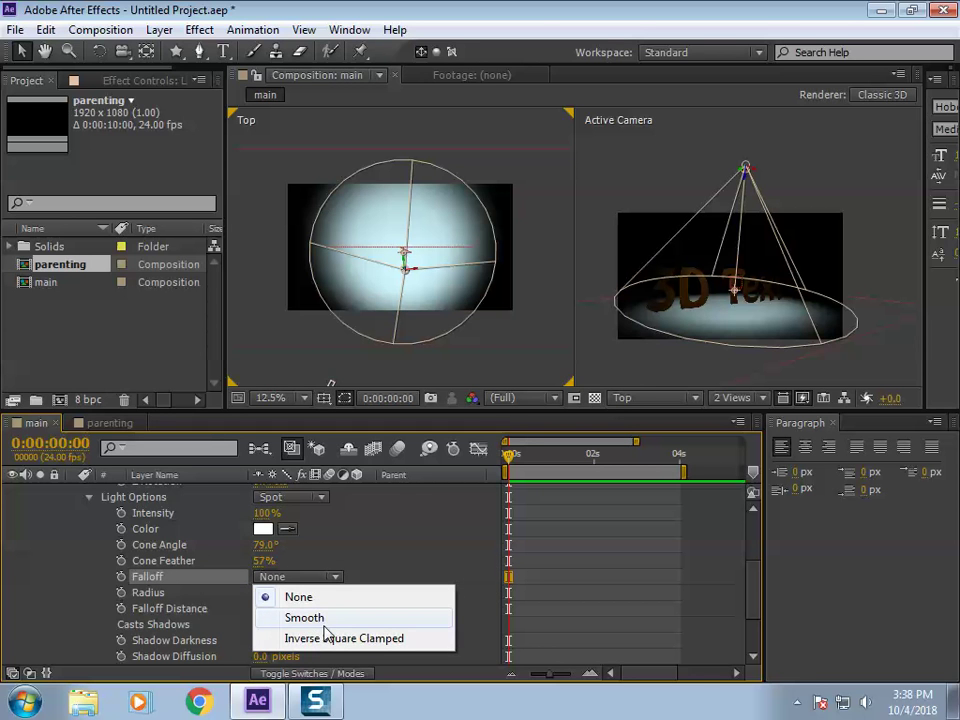
click(304, 618)
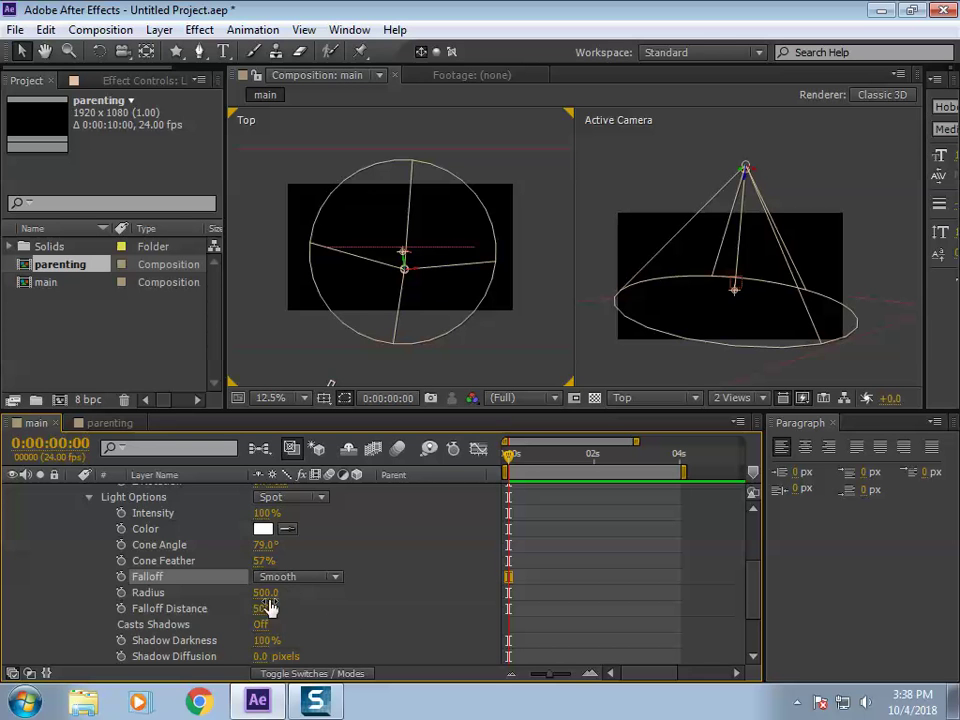
drag(264, 593, 516, 589)
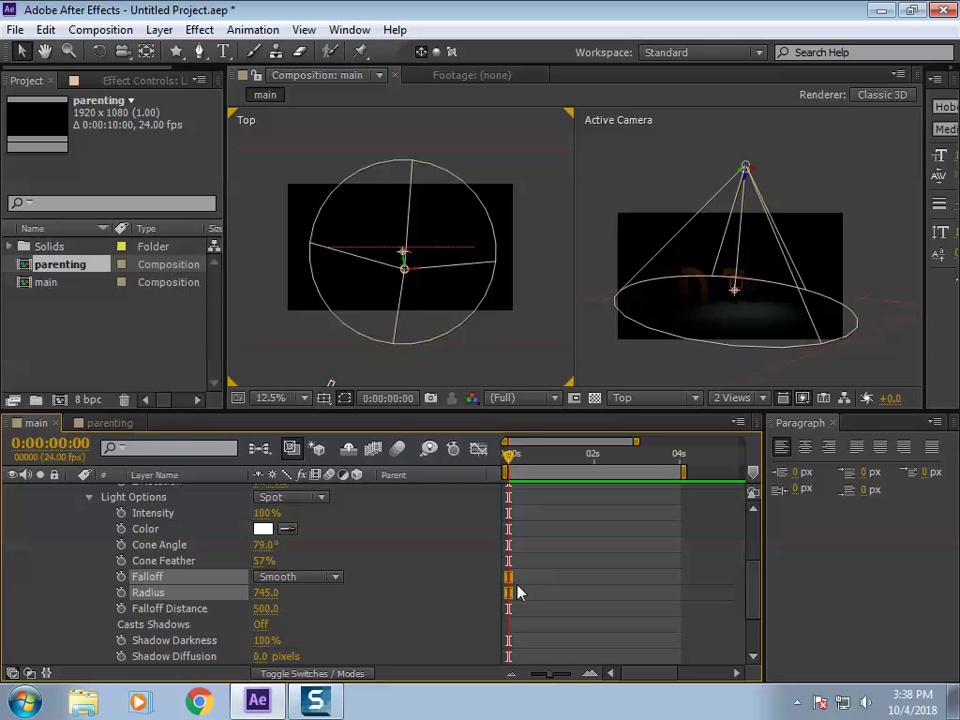
drag(265, 594, 474, 590)
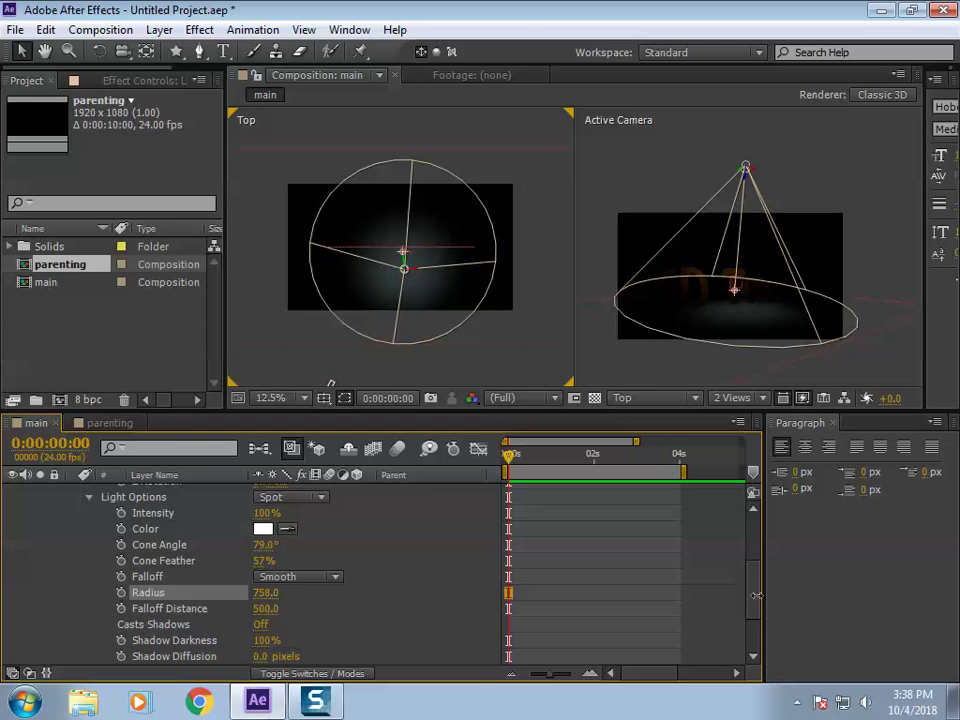
drag(265, 598, 306, 620)
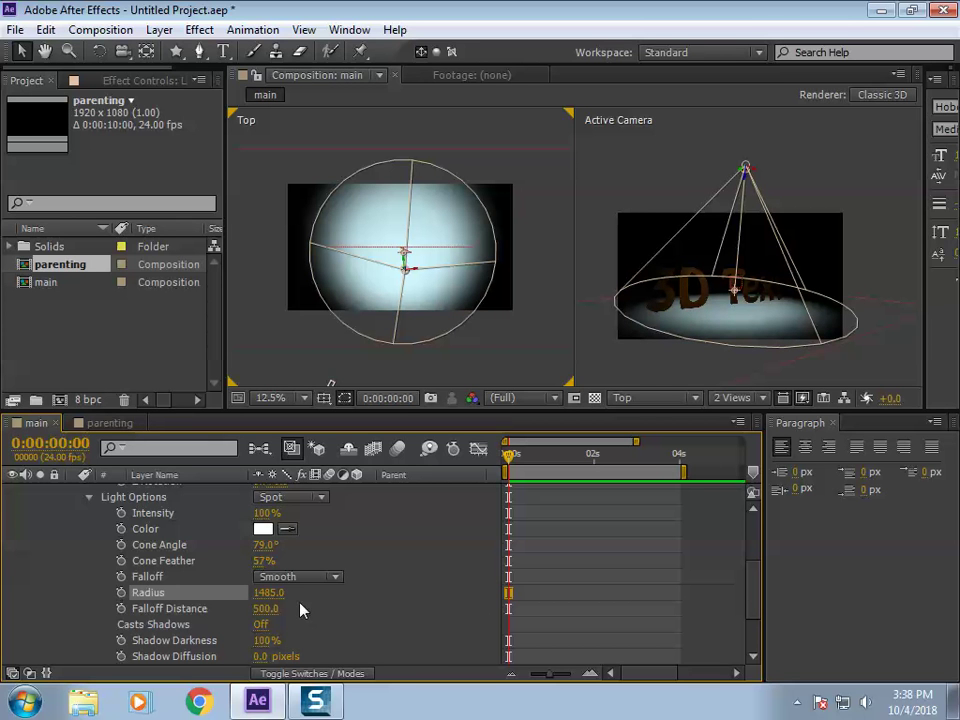
Step: Return Light 2's falloff to None and turn on Casts Shadows for it
click(291, 577)
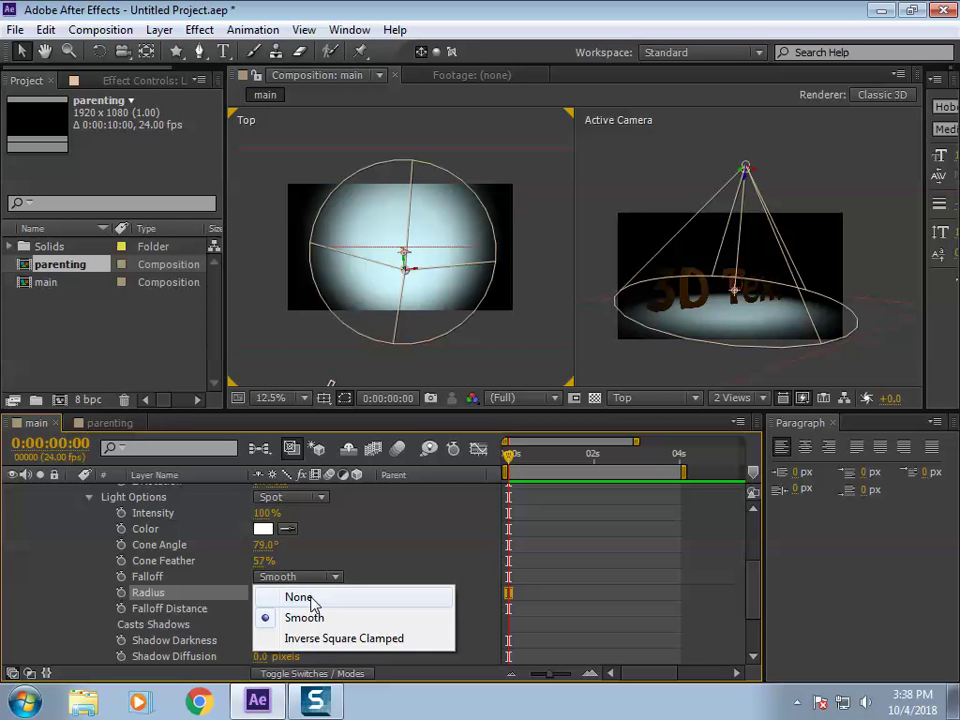
click(300, 598)
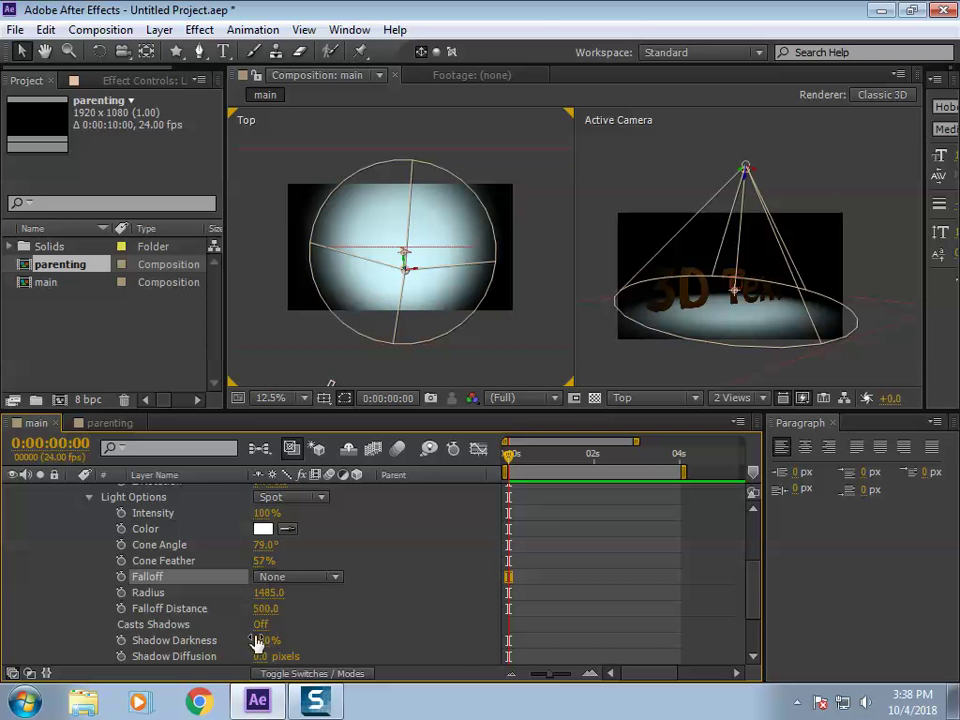
click(274, 577)
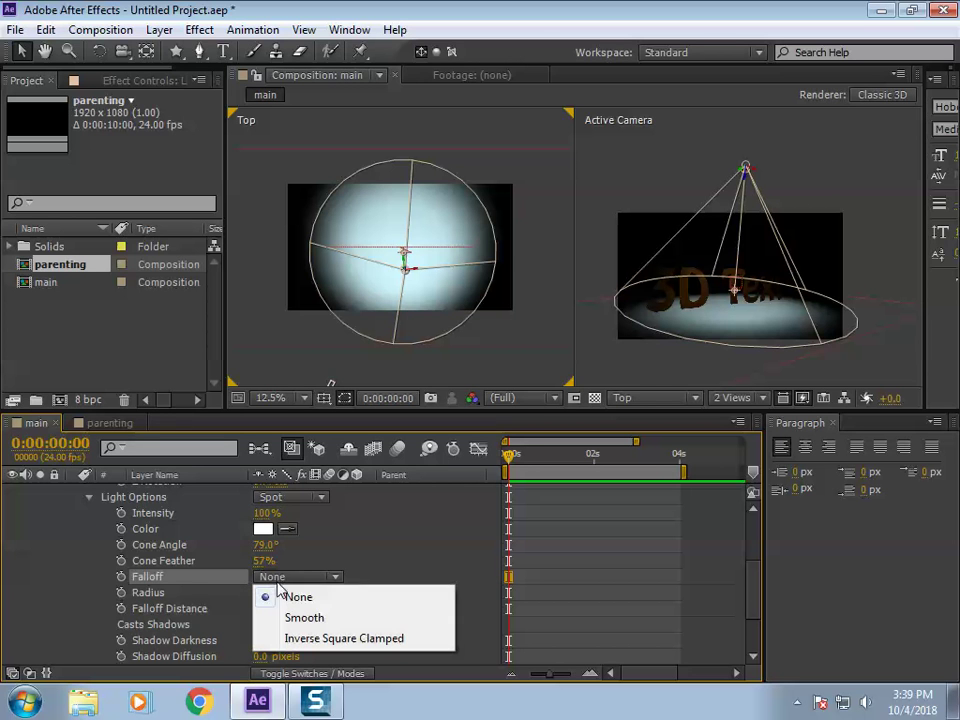
click(154, 576)
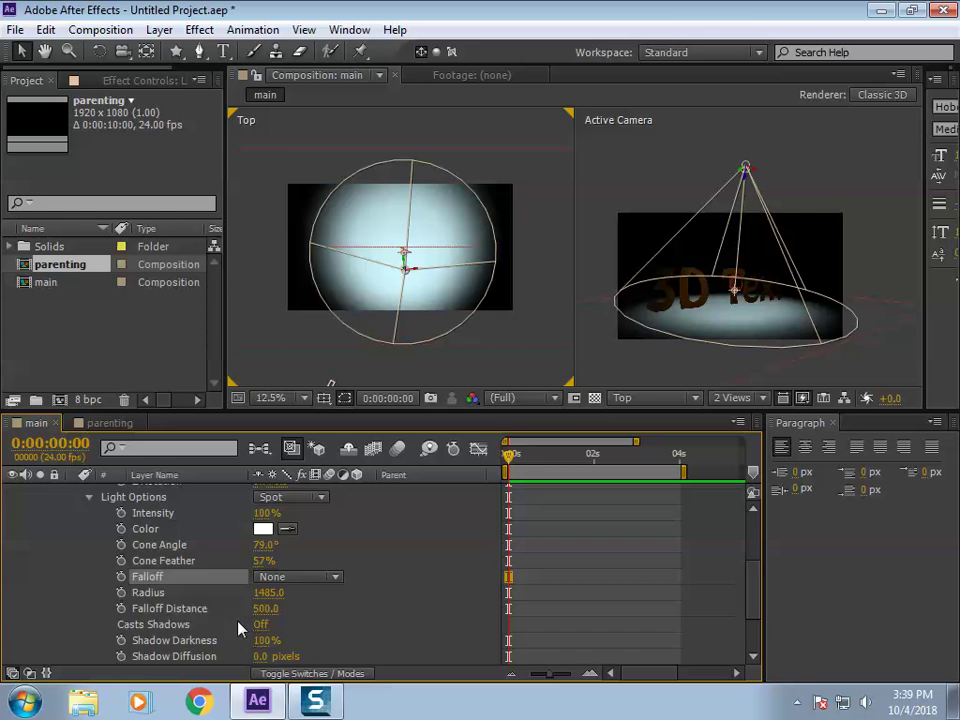
scroll(229, 628, down, 3)
scroll(228, 612, up, 2)
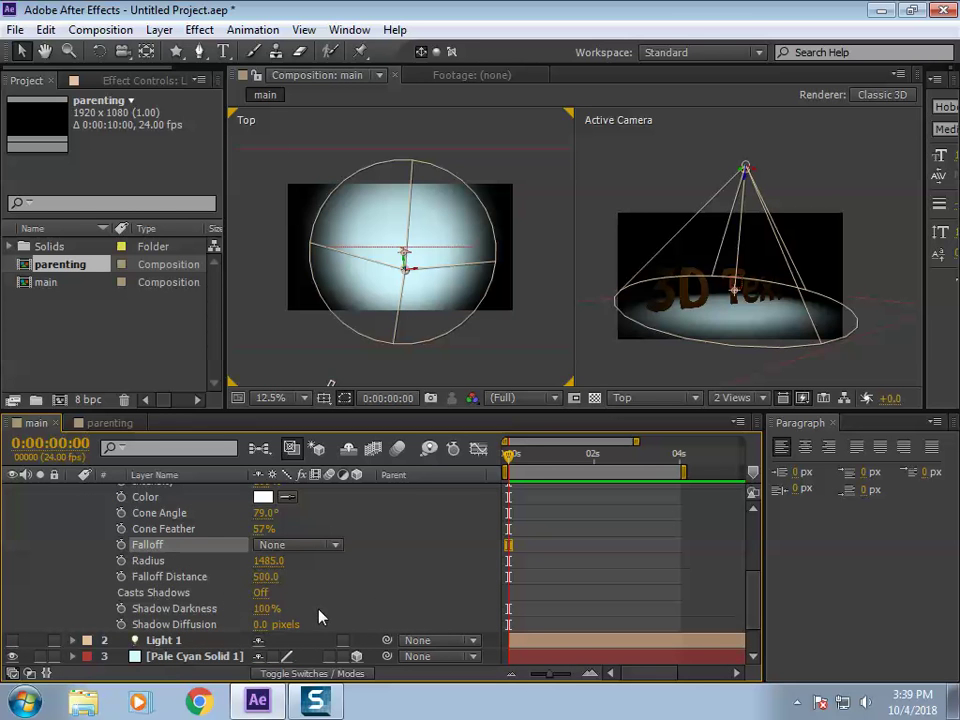
click(258, 593)
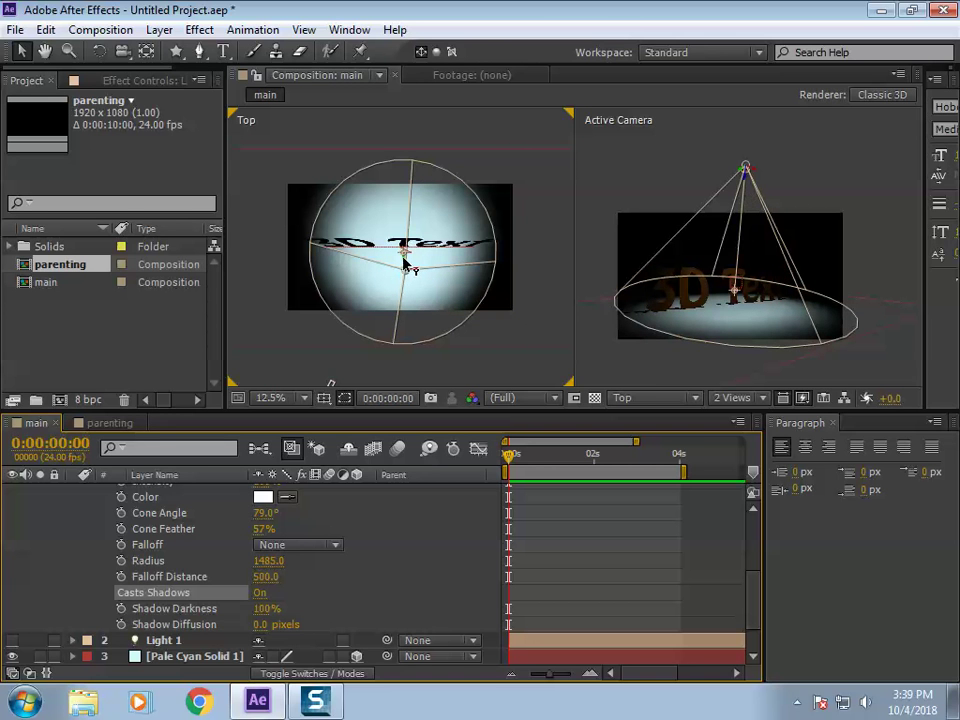
Step: Move Light 2 behind the 3D text and shift its point of interest in front of the text in the Top view
mouse_move(405, 265)
mouse_down()
mouse_move(401, 220)
mouse_move(403, 264)
mouse_up()
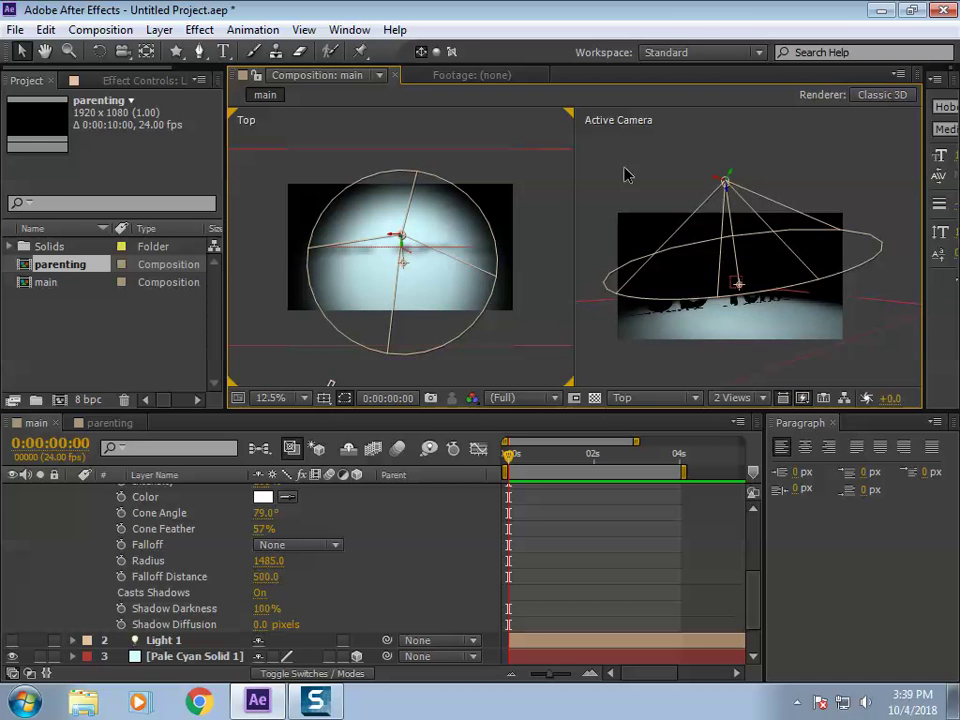
drag(401, 248, 399, 204)
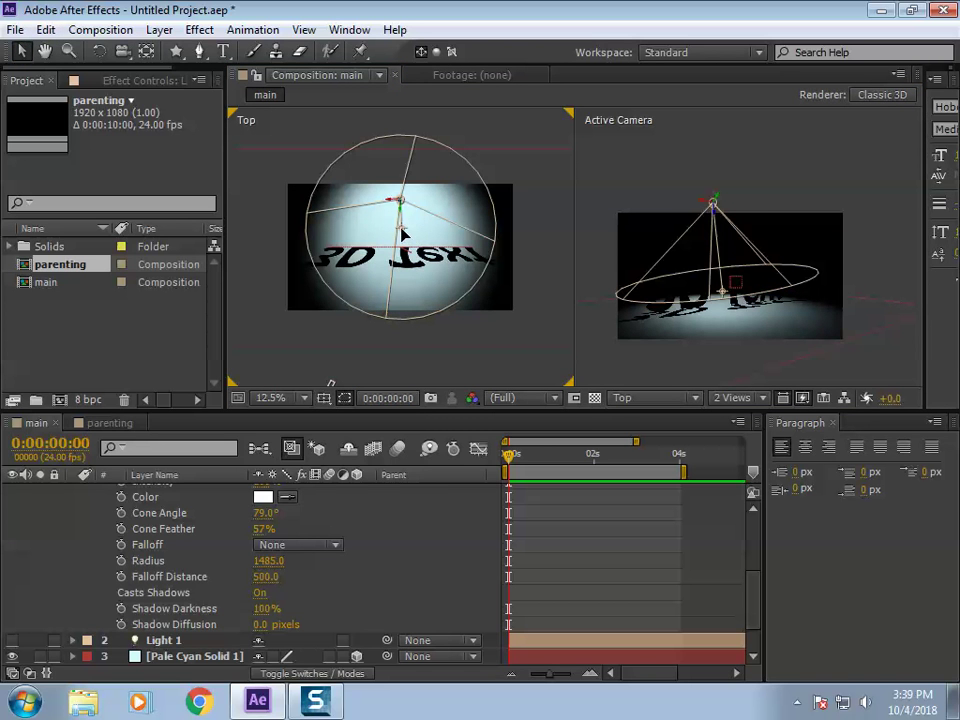
drag(402, 232, 398, 257)
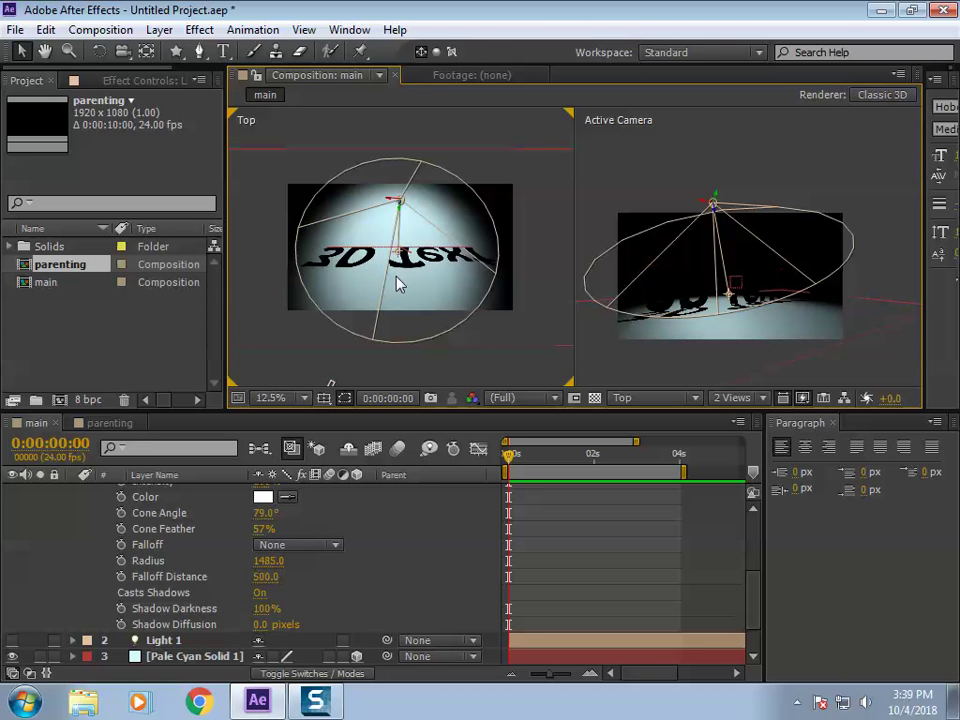
drag(400, 252, 403, 282)
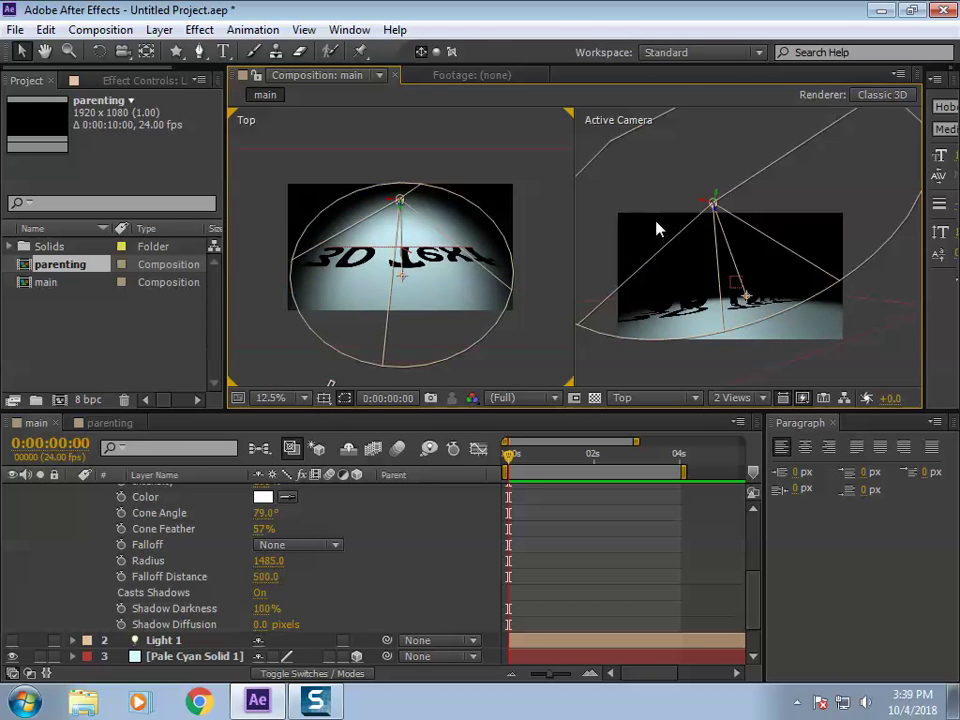
Step: Move Light 2 farther behind the 3D text and its point of interest farther forward to lengthen the shadow toward the camera
scroll(686, 274, up, 1)
drag(699, 279, 724, 229)
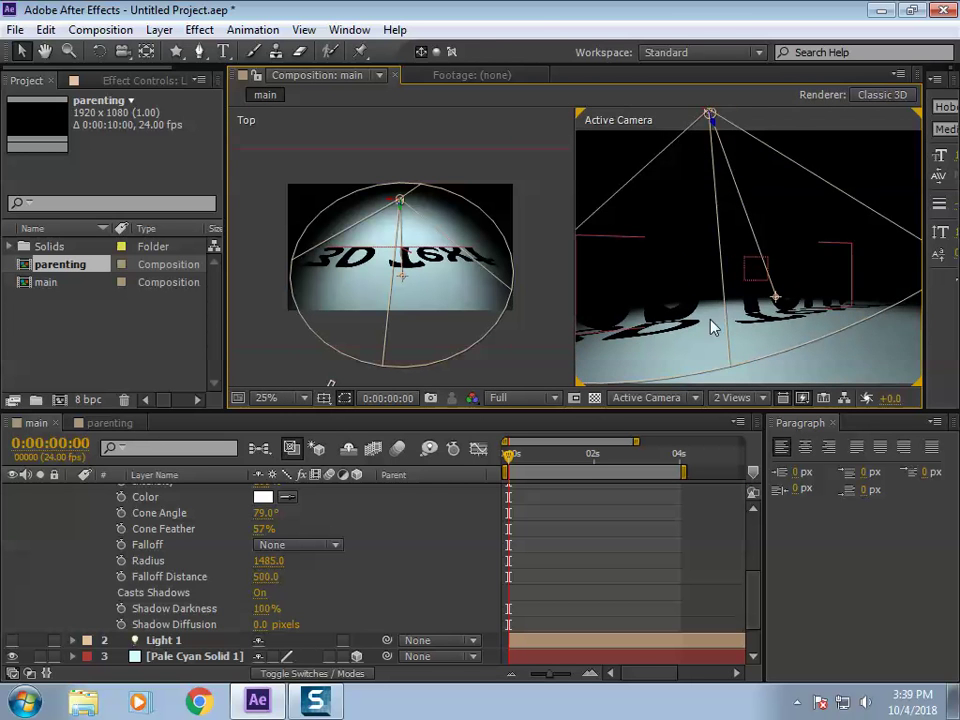
drag(712, 327, 729, 311)
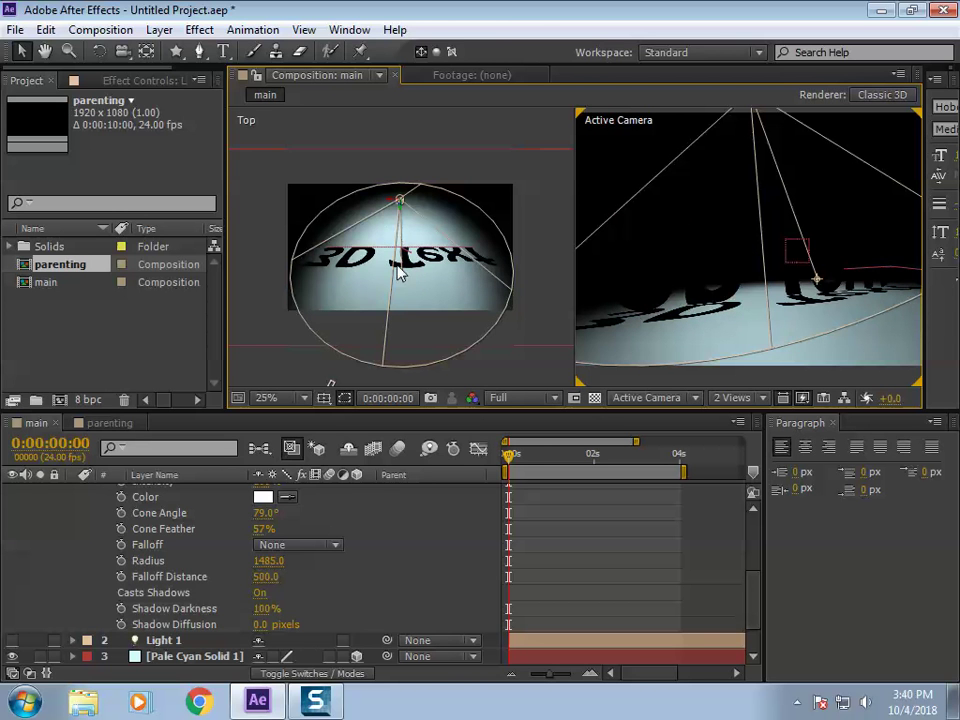
drag(401, 280, 402, 312)
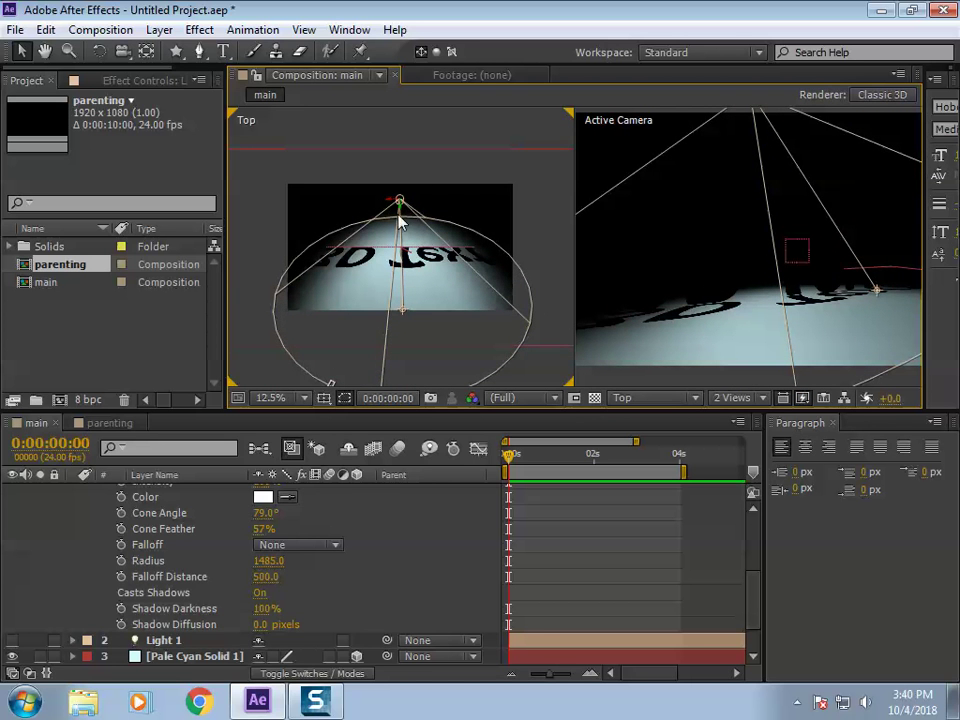
drag(404, 212, 400, 175)
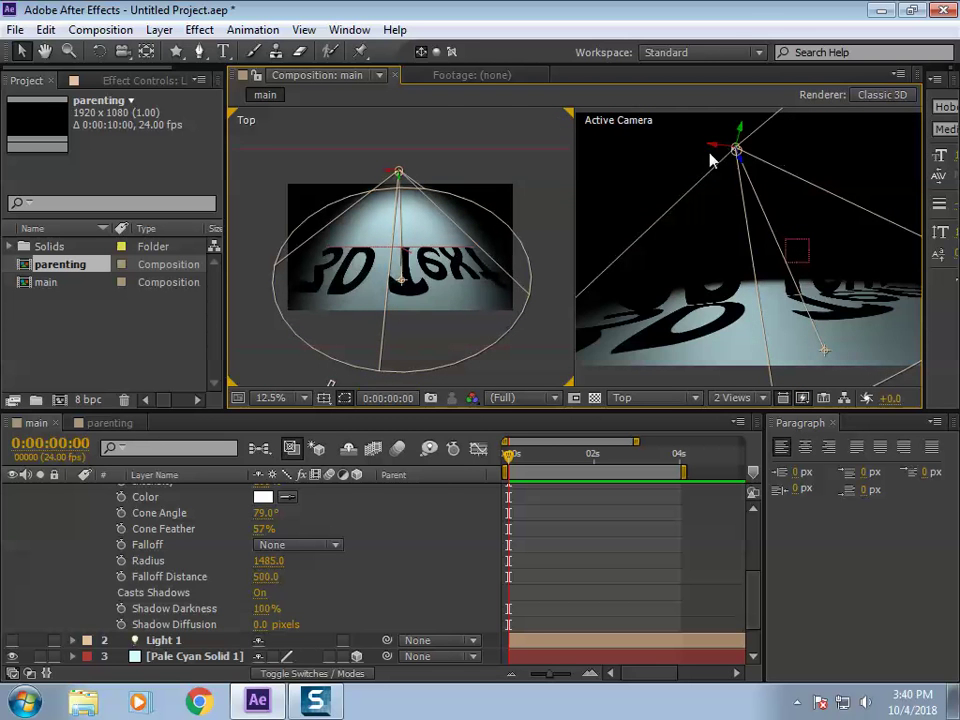
scroll(774, 235, down, 1)
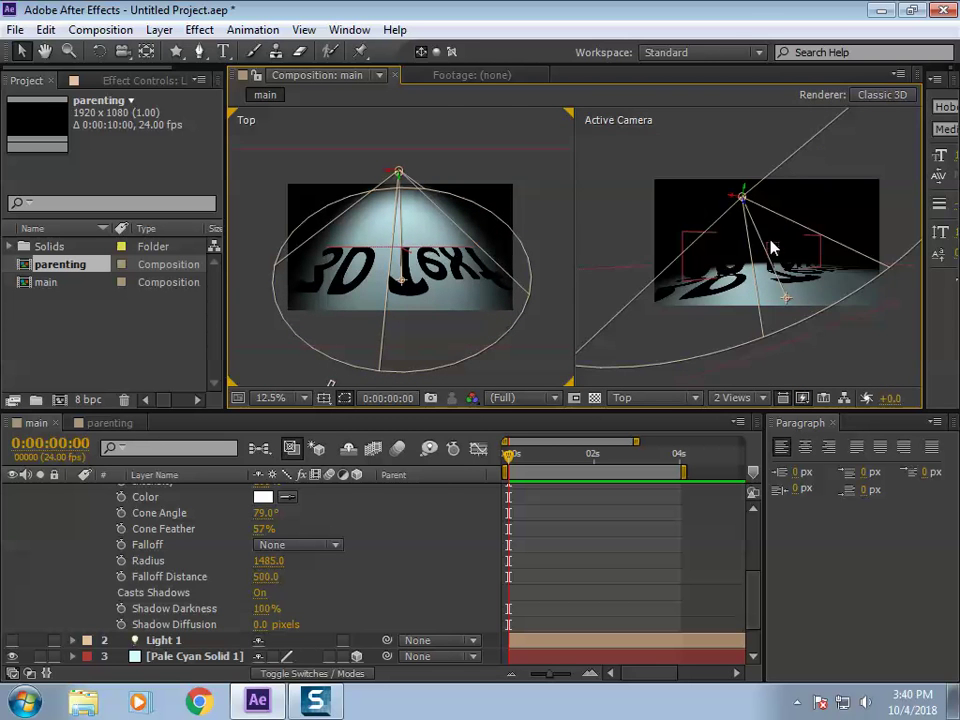
scroll(772, 250, up, 1)
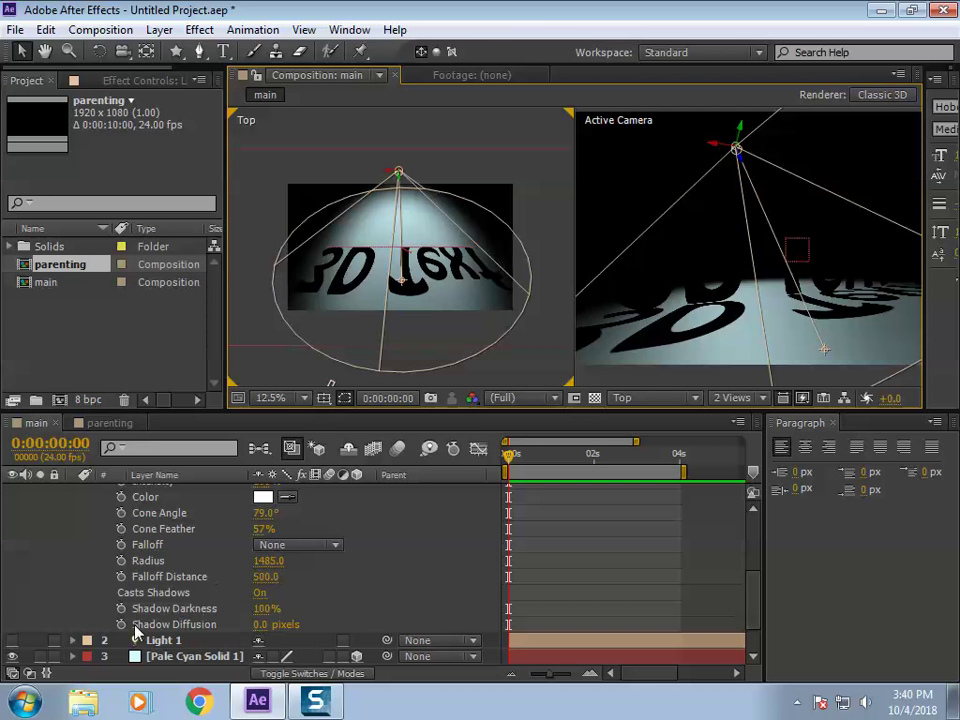
Step: Expand Light 1's properties to compare its shadow options, and set Light 2's Shadow Darkness to 81%
click(72, 640)
scroll(190, 595, down, 2)
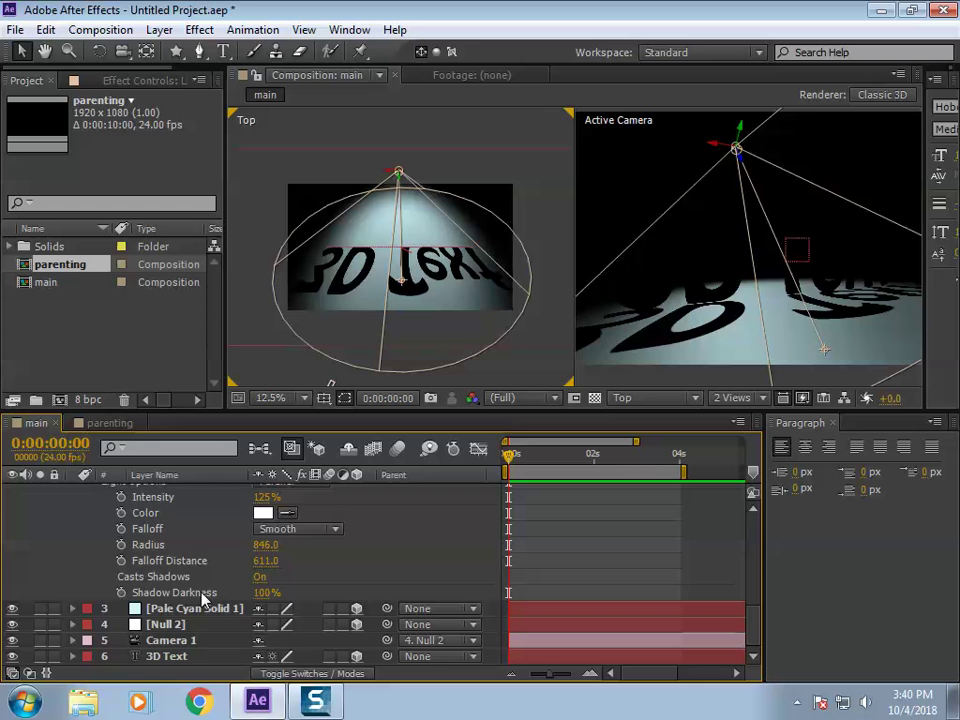
scroll(222, 588, up, 4)
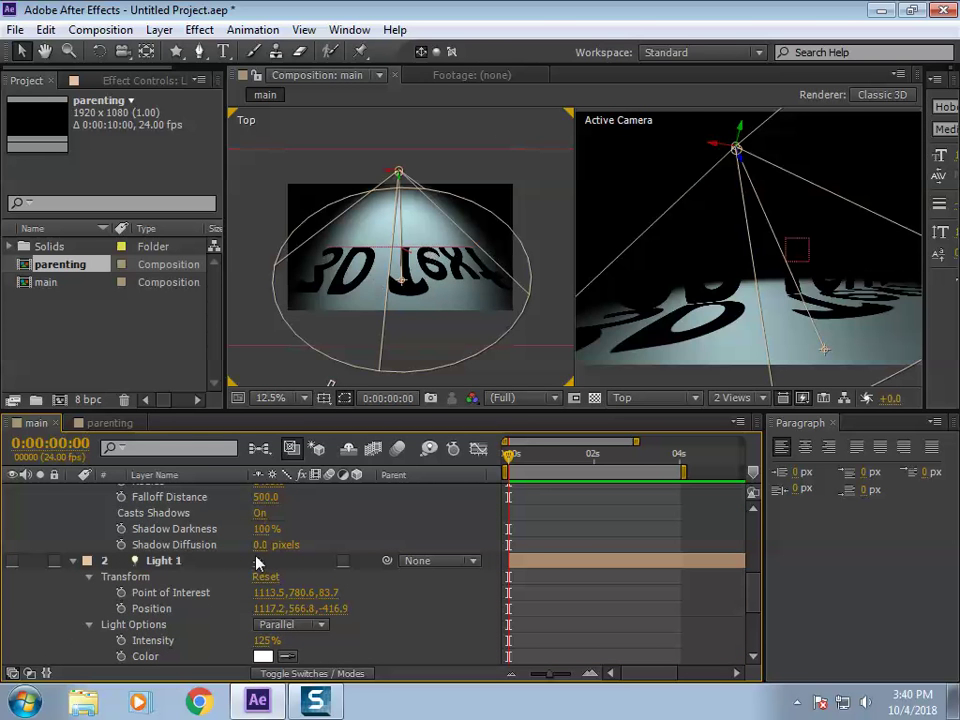
drag(265, 650, 257, 596)
scroll(240, 590, up, 3)
scroll(255, 596, down, 1)
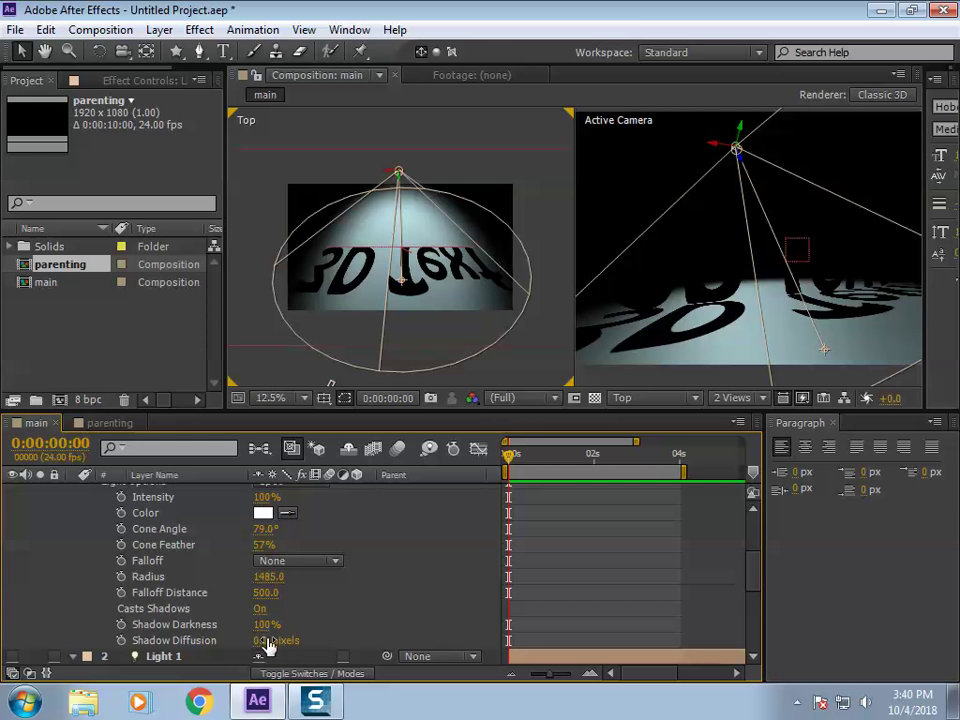
drag(266, 626, 258, 632)
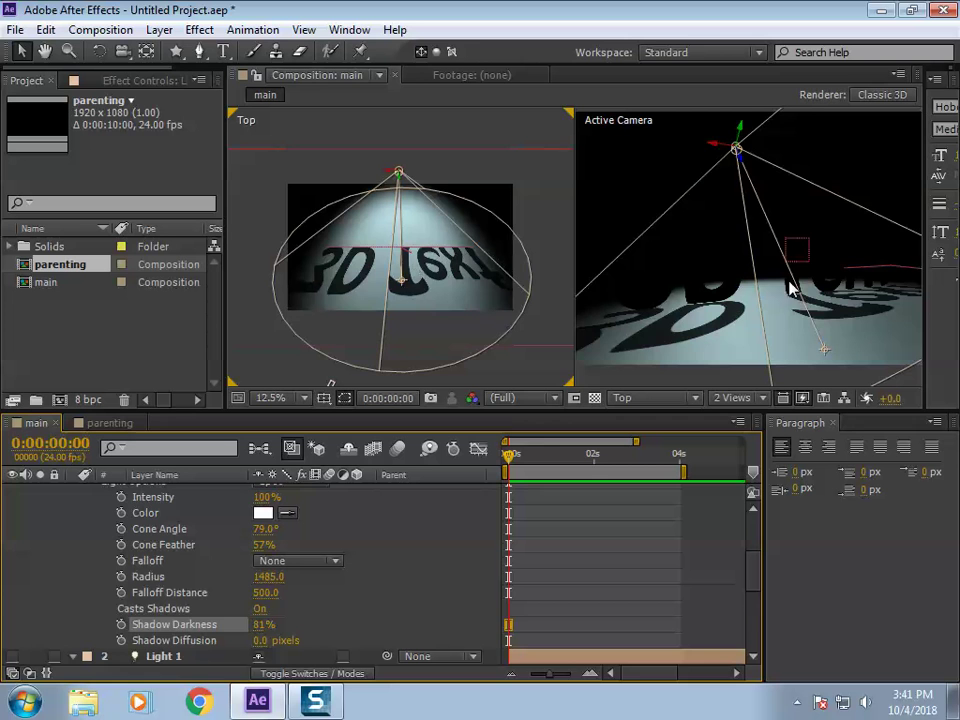
Step: Soften the 3D text's shadow by setting Light 2's Shadow Diffusion to 87 pixels
click(776, 240)
drag(788, 244, 752, 291)
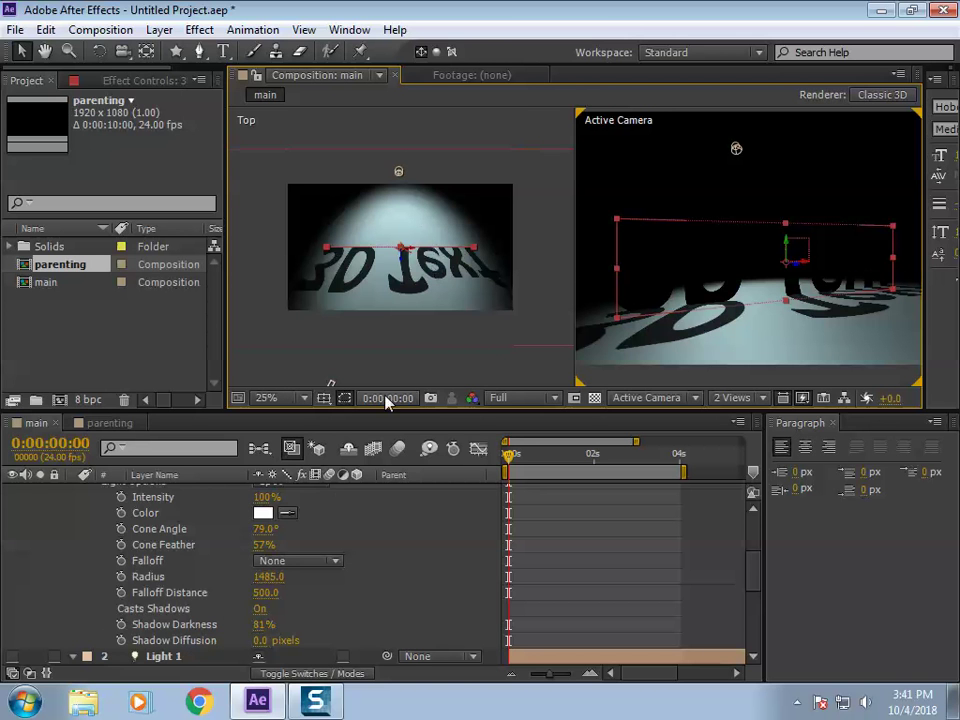
drag(259, 645, 322, 640)
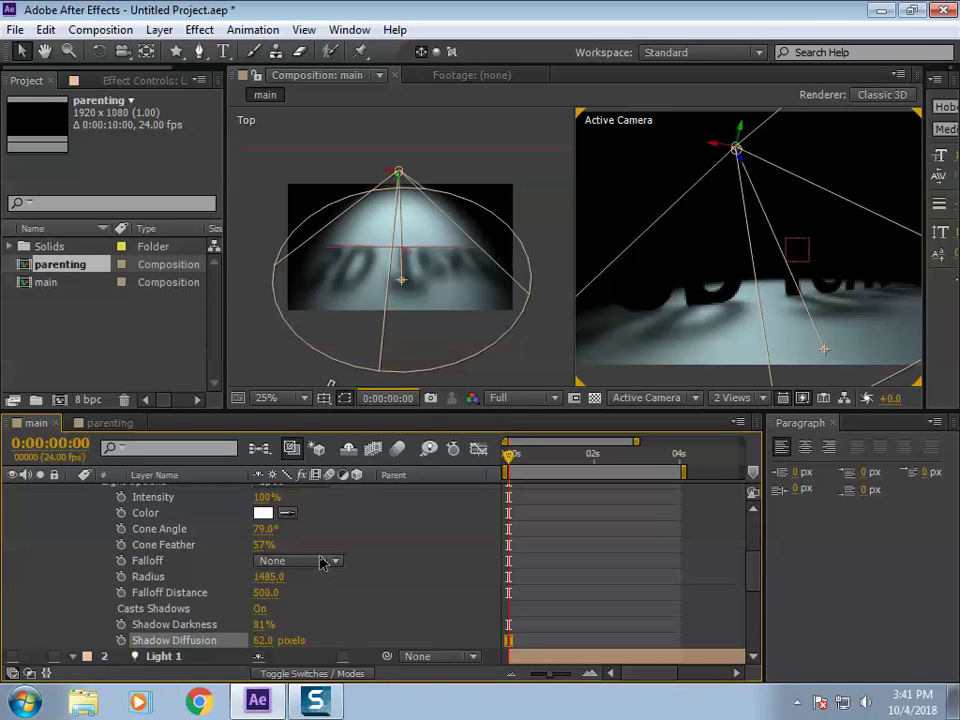
drag(264, 642, 293, 640)
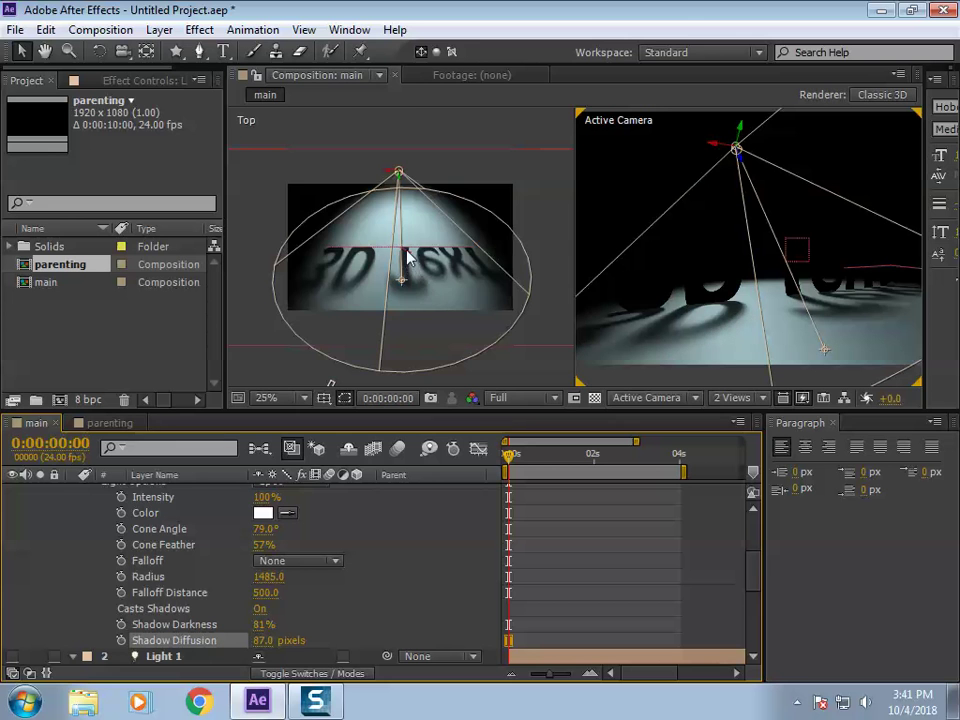
scroll(428, 262, up, 3)
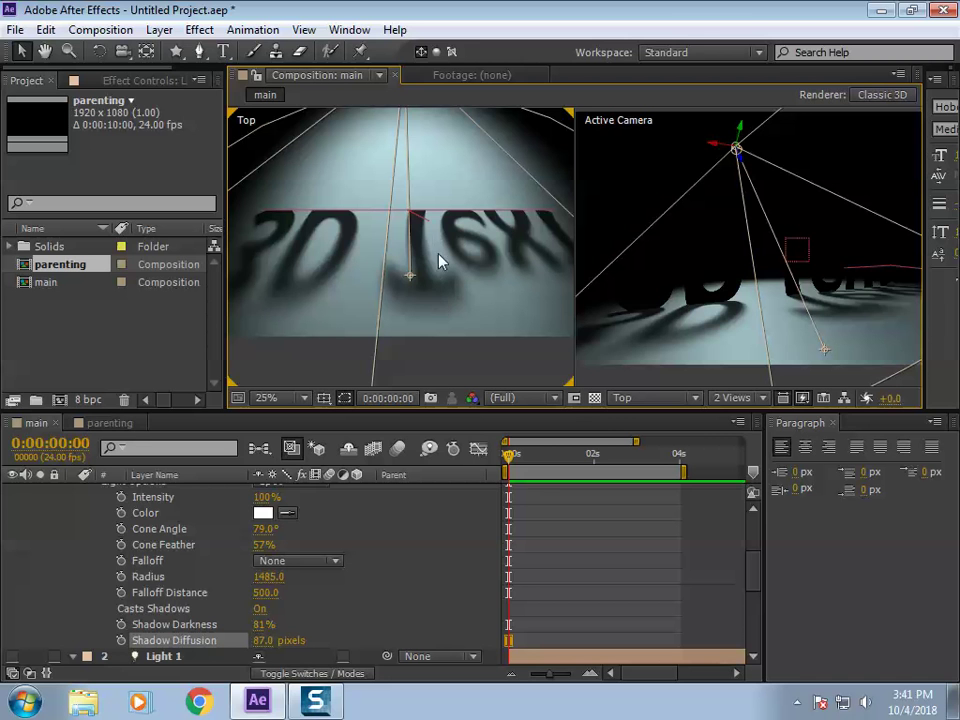
Step: Collapse the expanded properties of Light 2 and Light 1 in the layer list
right_click(730, 285)
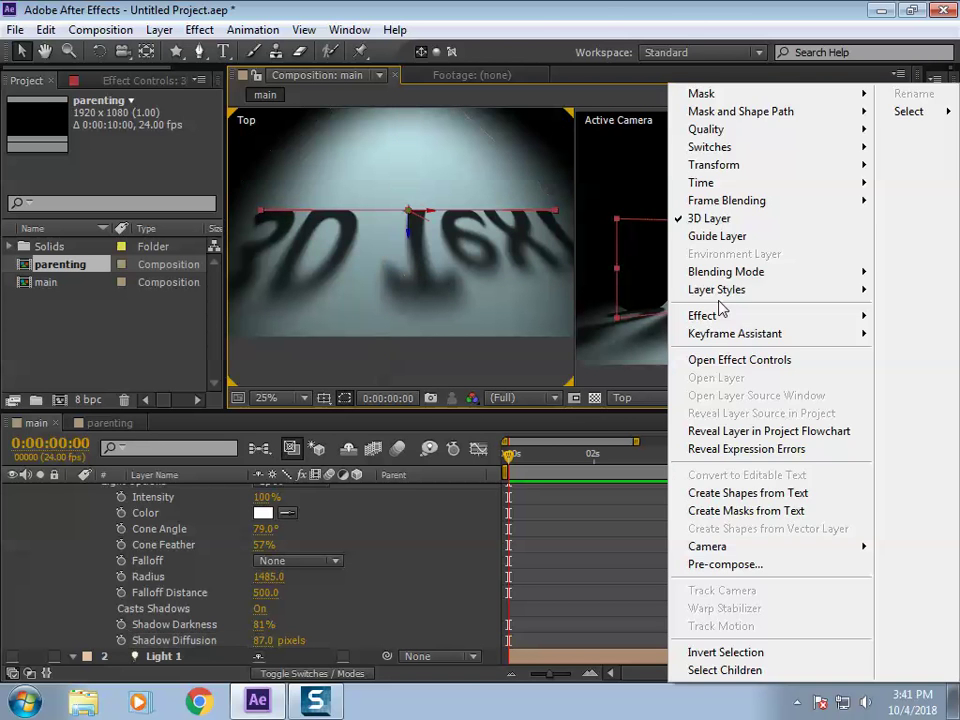
key(Escape)
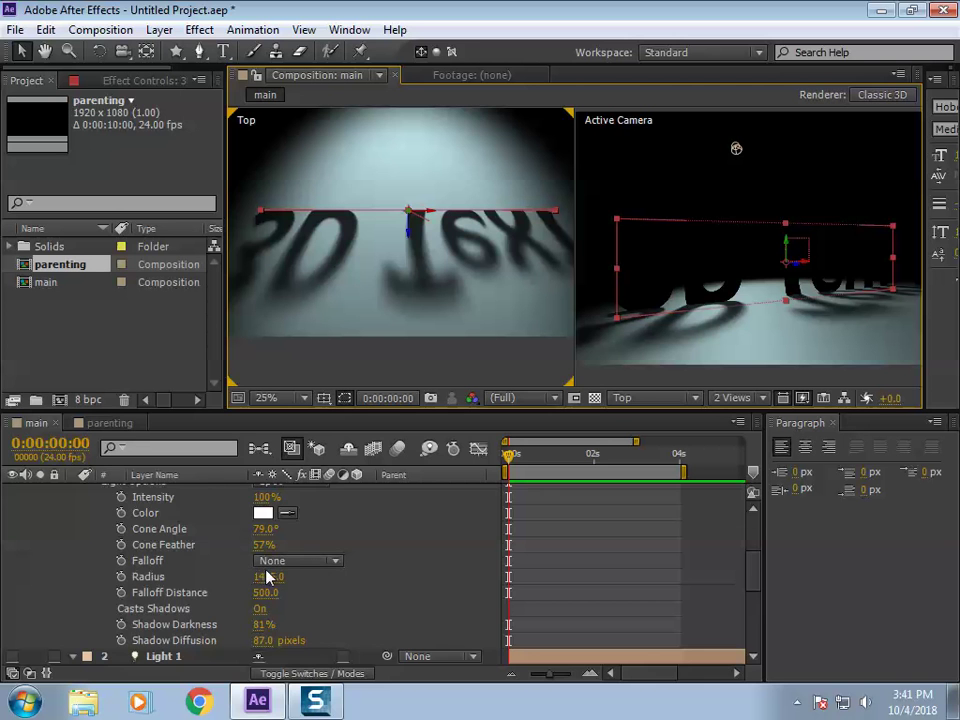
scroll(150, 583, up, 5)
click(73, 492)
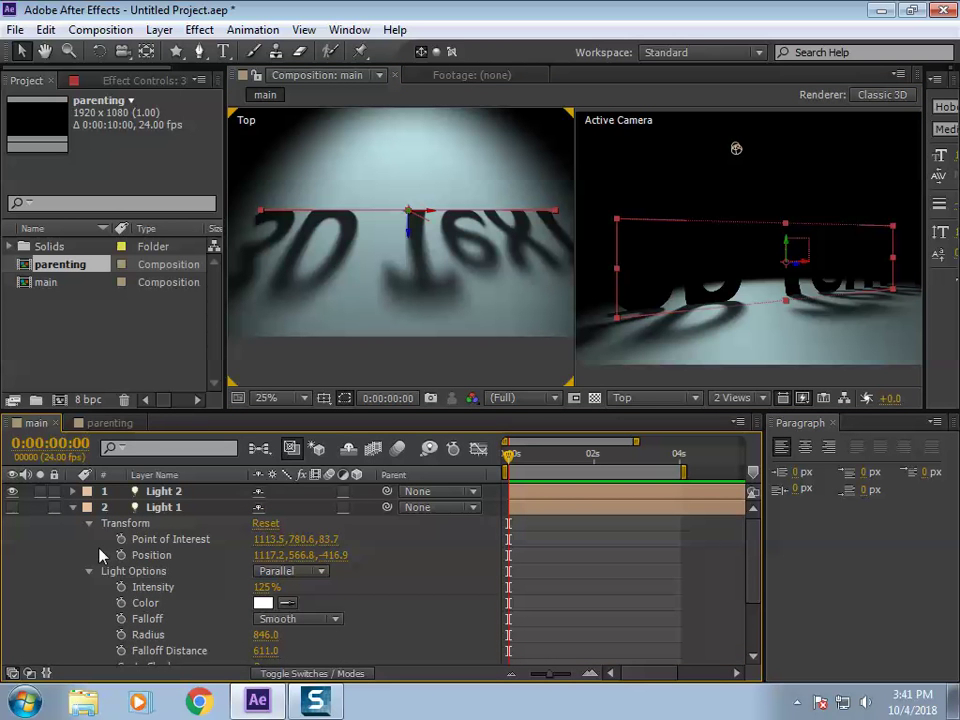
click(73, 507)
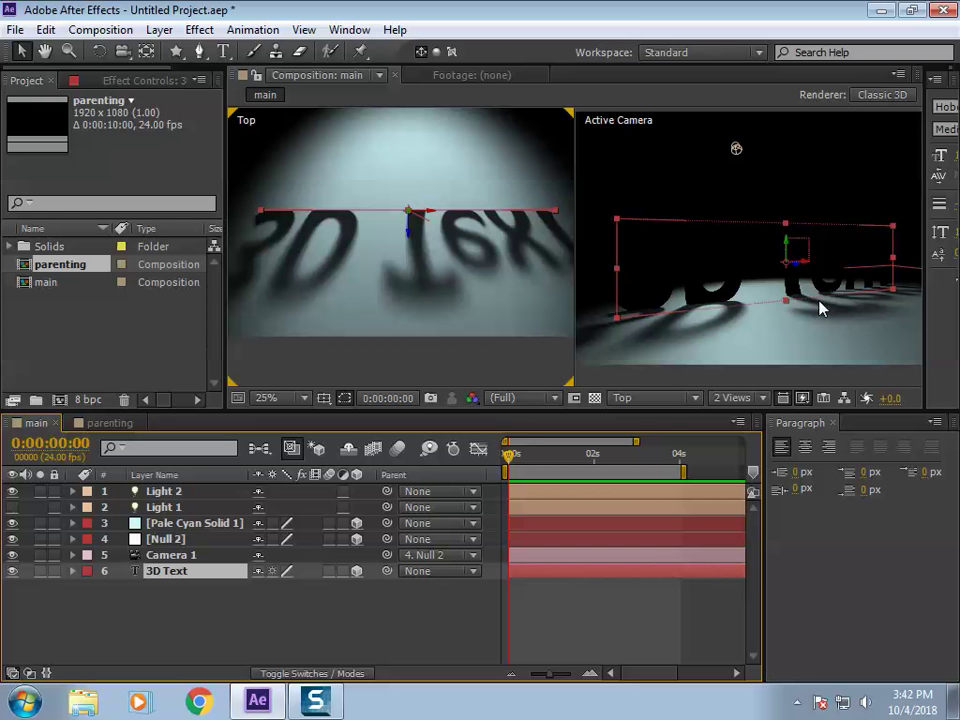
Step: Add a white point light at 100% intensity with no falloff and shadow casting off
right_click(390, 621)
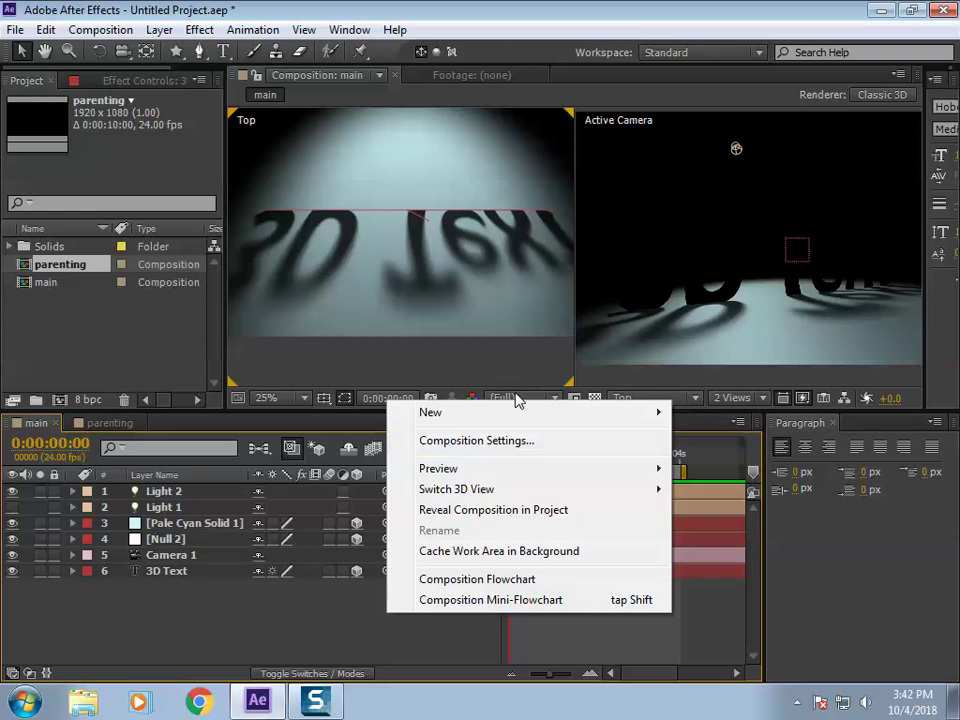
mouse_move(544, 413)
click(713, 482)
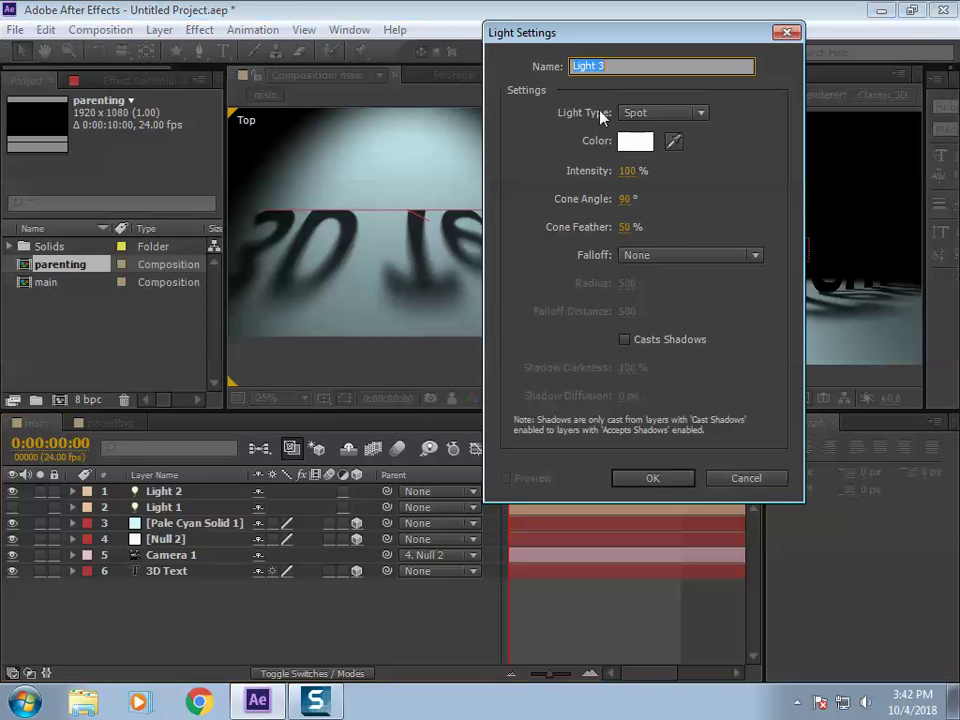
click(667, 116)
click(720, 175)
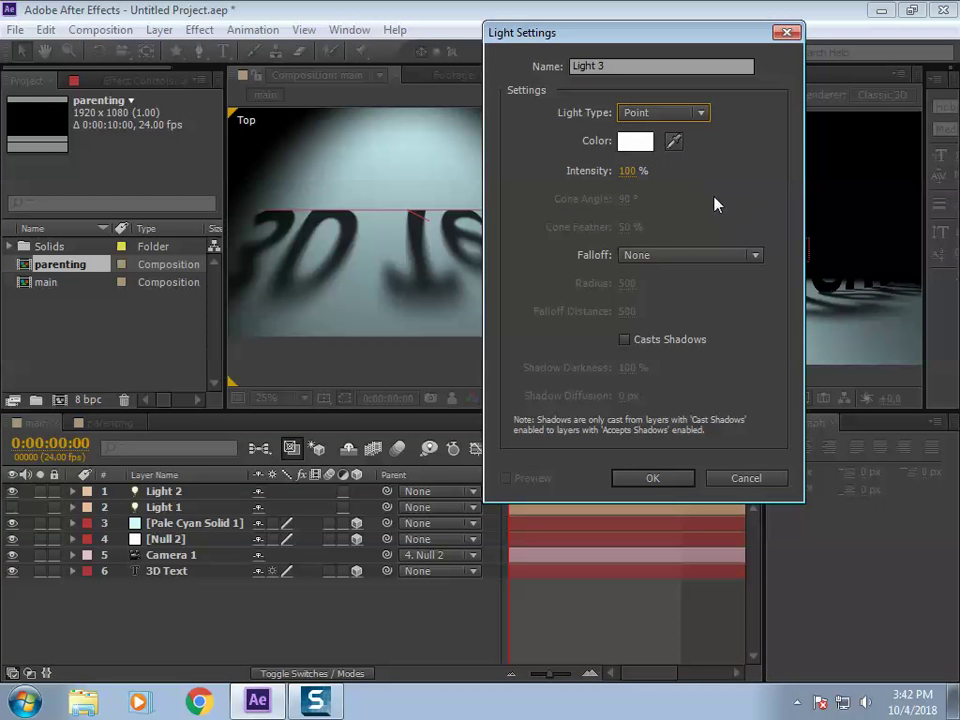
click(652, 478)
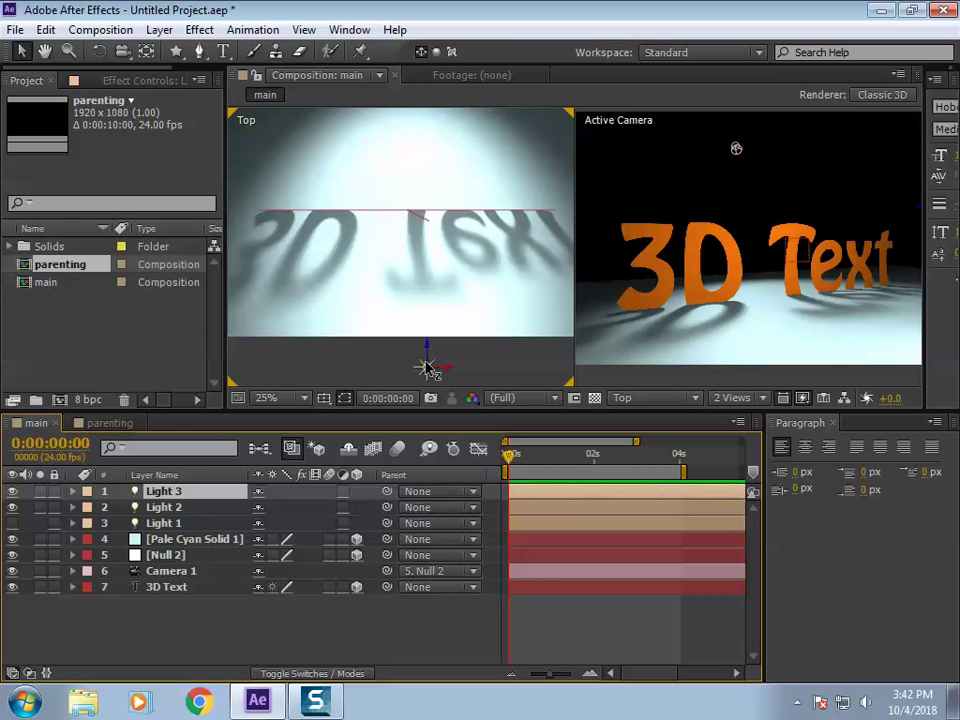
Step: Shift Light 3 sideways toward the middle of the 3D text and bring it closer to the text in the Top view
scroll(810, 272, down, 2)
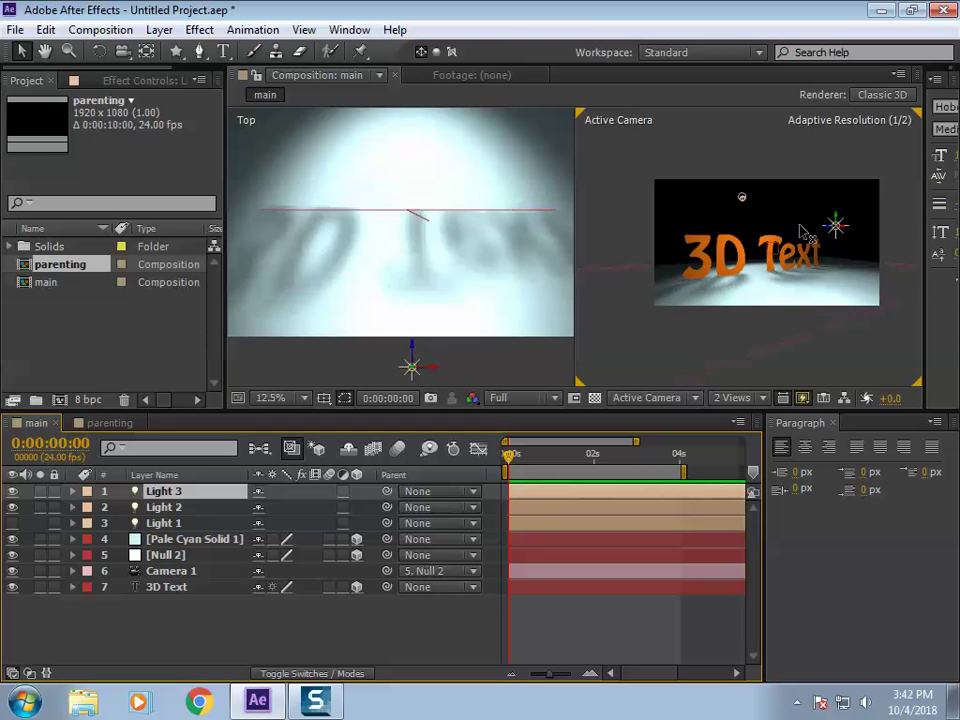
drag(800, 232, 816, 225)
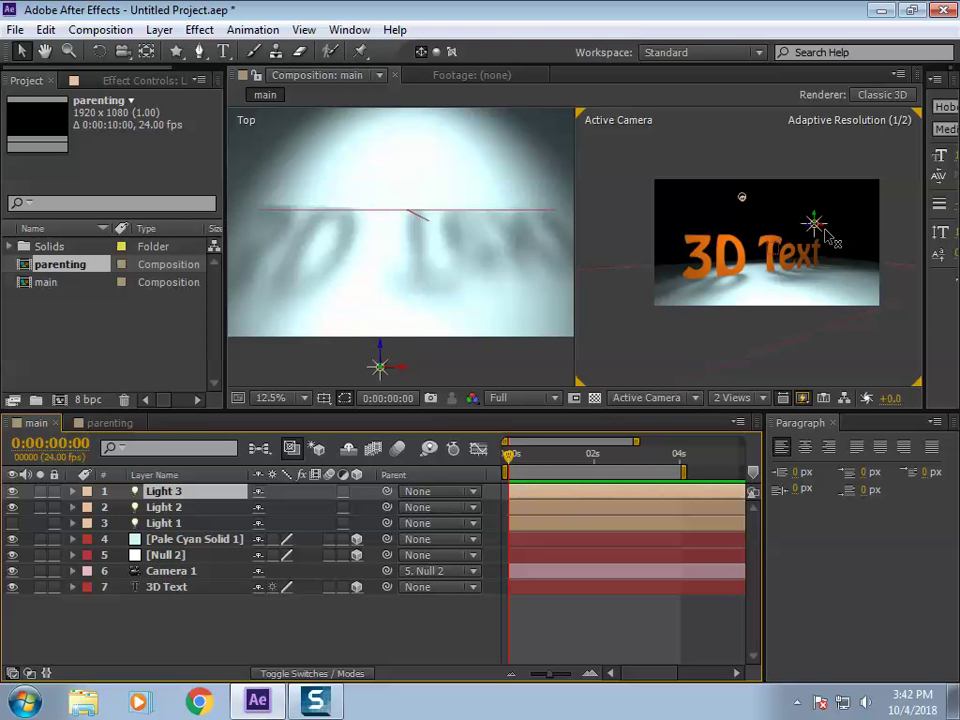
drag(828, 238, 826, 272)
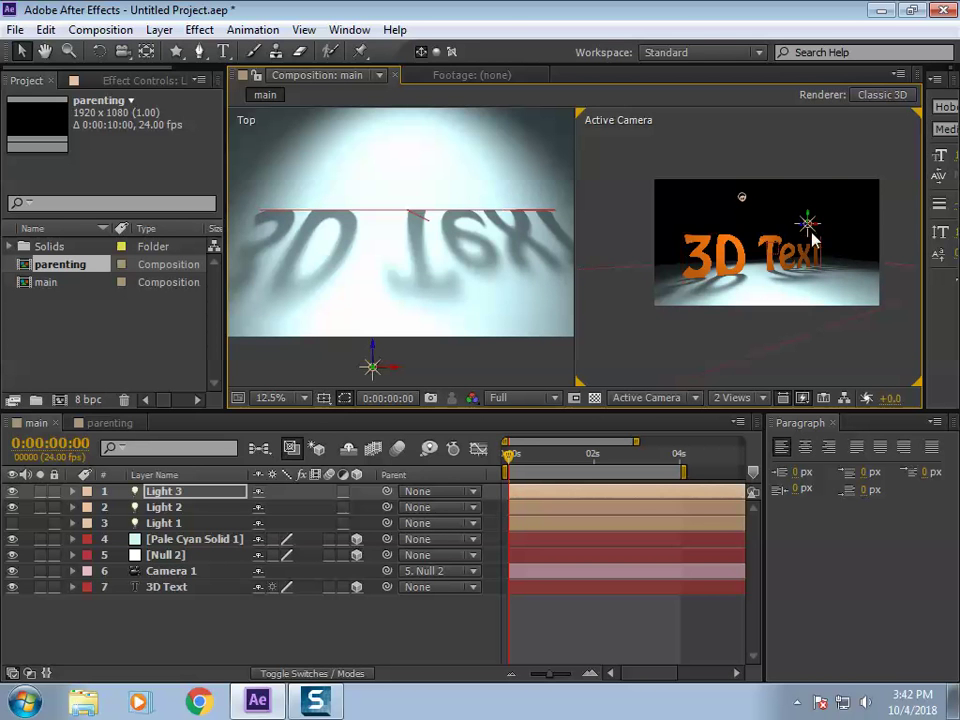
mouse_move(393, 371)
mouse_down()
mouse_move(466, 378)
mouse_move(398, 355)
mouse_up()
drag(397, 279, 397, 250)
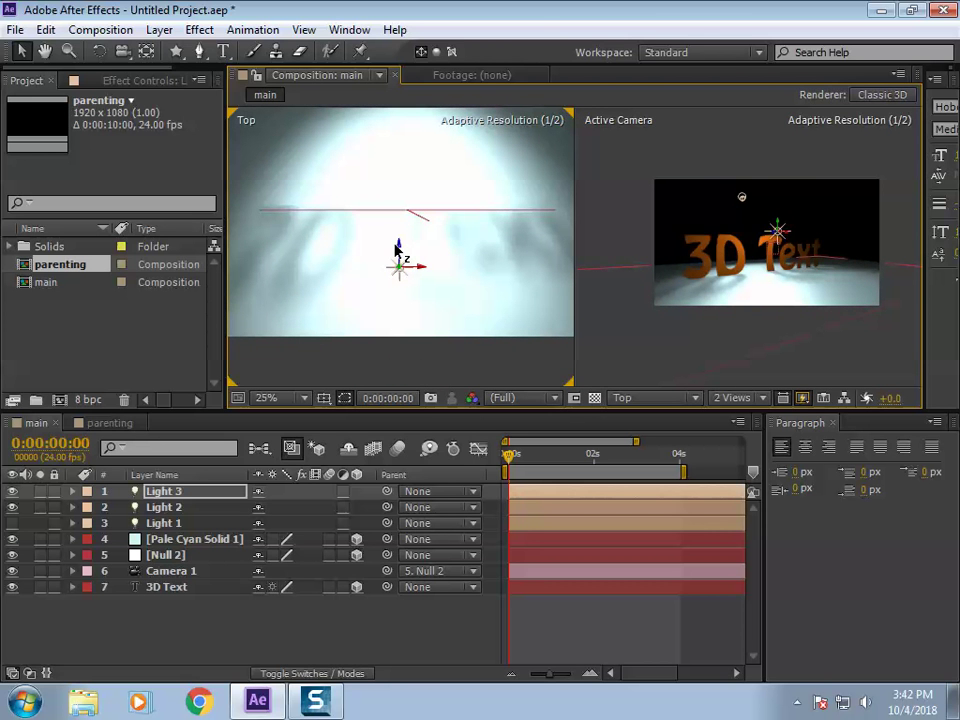
Step: Pull Light 3 back to the front of the floor in the Top view and raise it above the text in the Active Camera view
drag(397, 250, 432, 305)
scroll(810, 264, up, 5)
scroll(810, 264, down, 5)
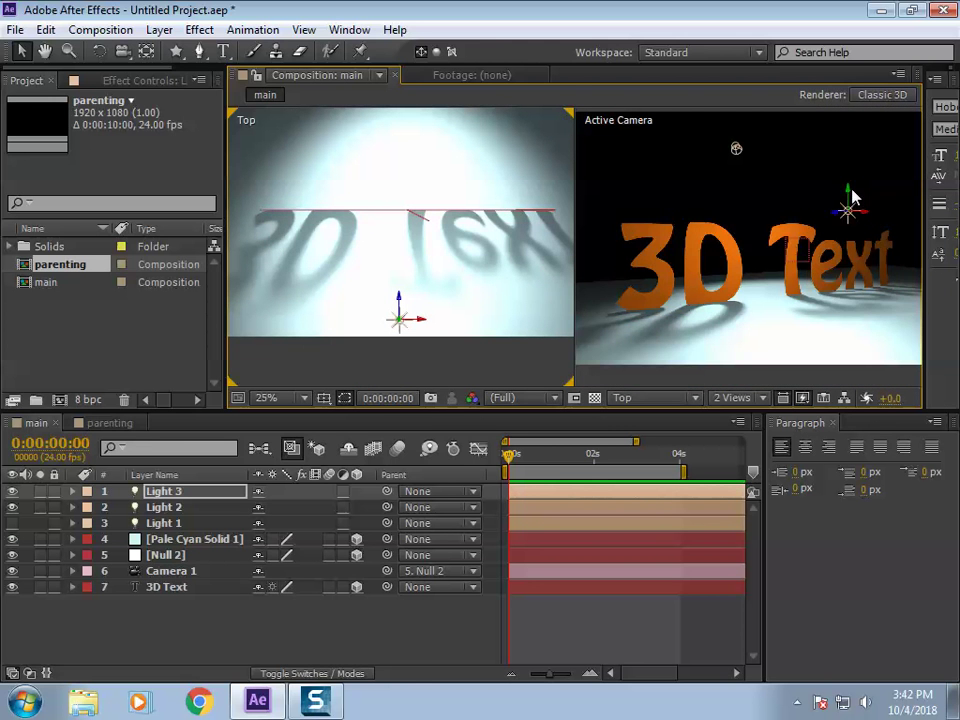
drag(855, 200, 860, 178)
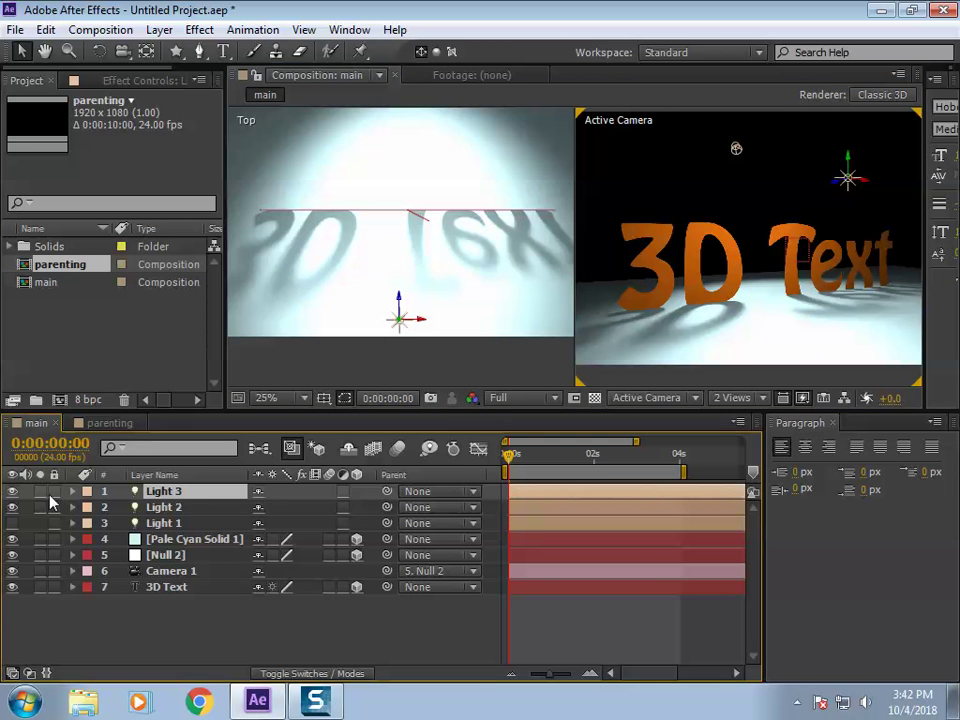
Step: Expand Light 3's light options and set its Intensity to 60%
click(72, 491)
click(89, 523)
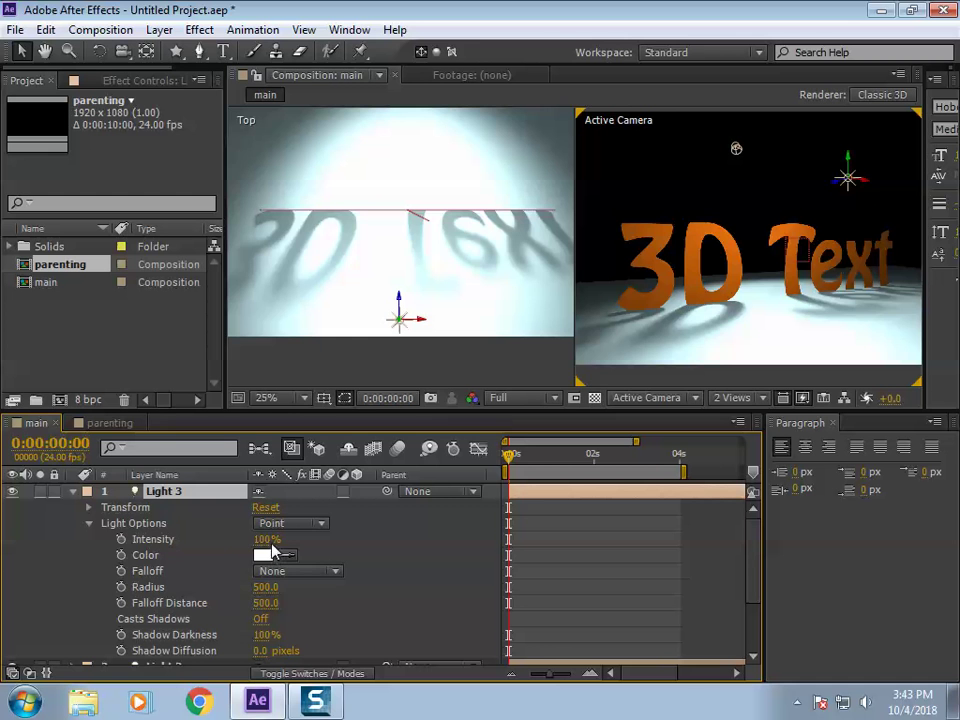
drag(265, 539, 225, 539)
Step: Try Light 3 nearer the 3D text and down at letter height, and return it to its place in front of and above the text
drag(399, 312, 400, 240)
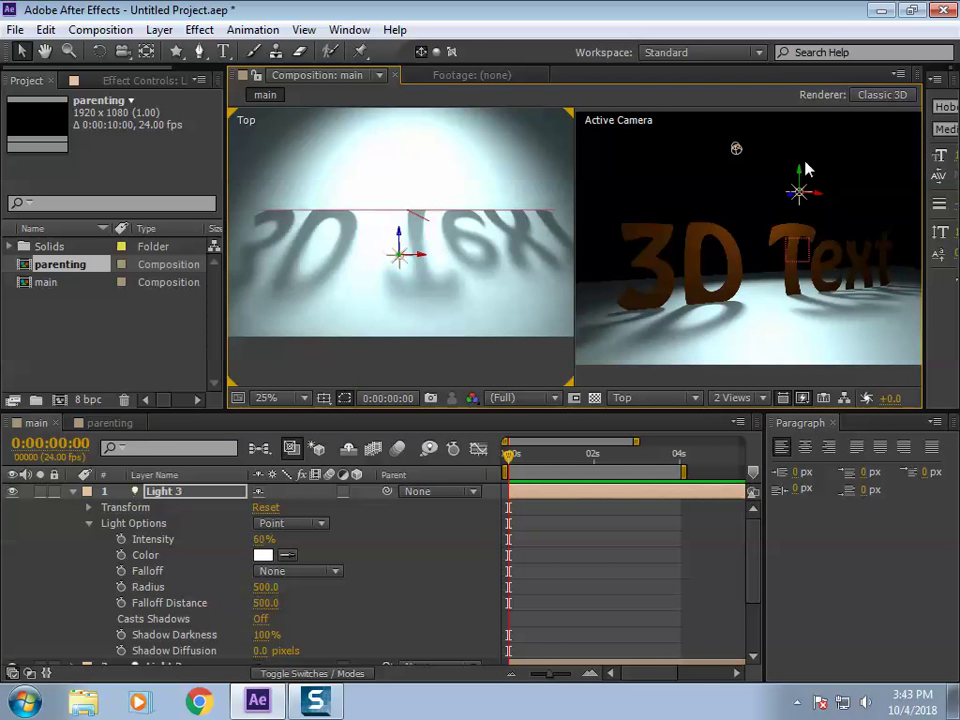
drag(802, 170, 800, 233)
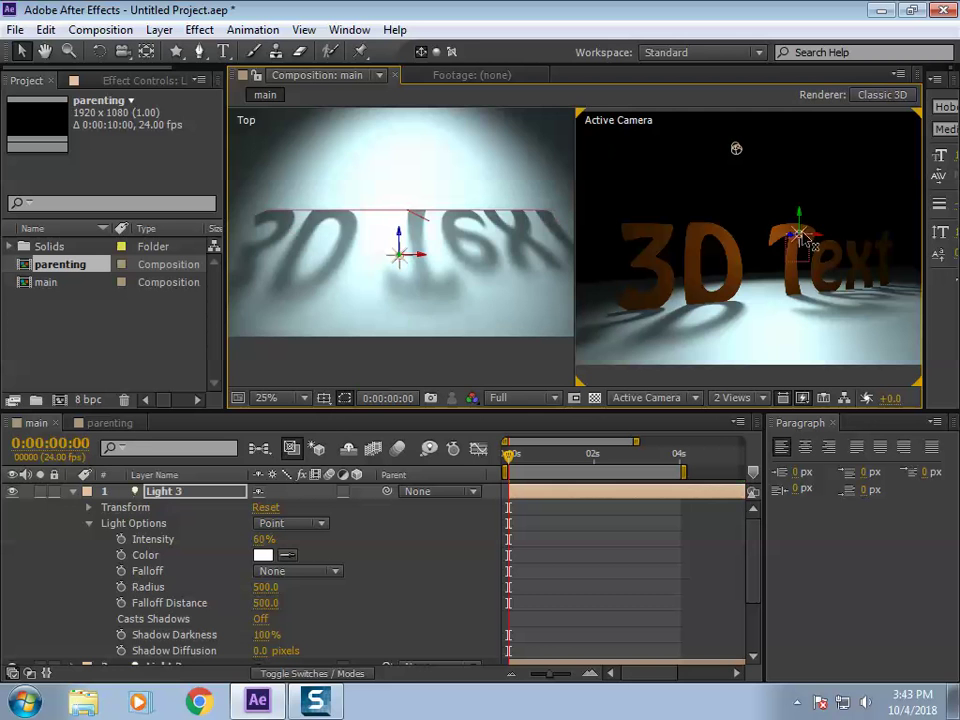
drag(800, 248, 849, 192)
Step: Set Light 3's Intensity to 100%
click(153, 539)
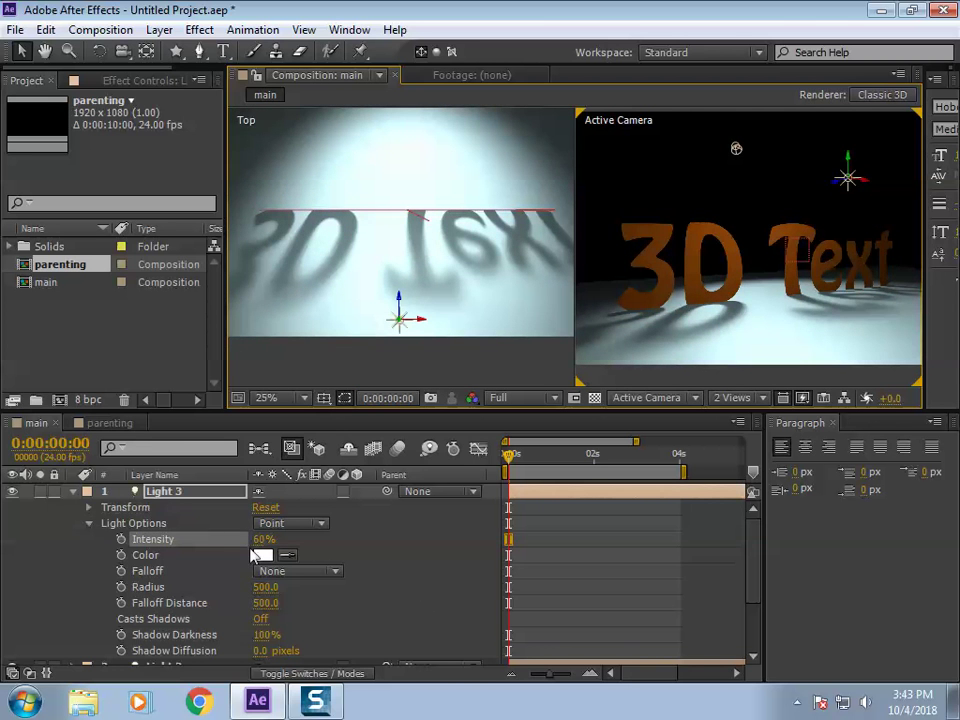
click(262, 539)
text(100)
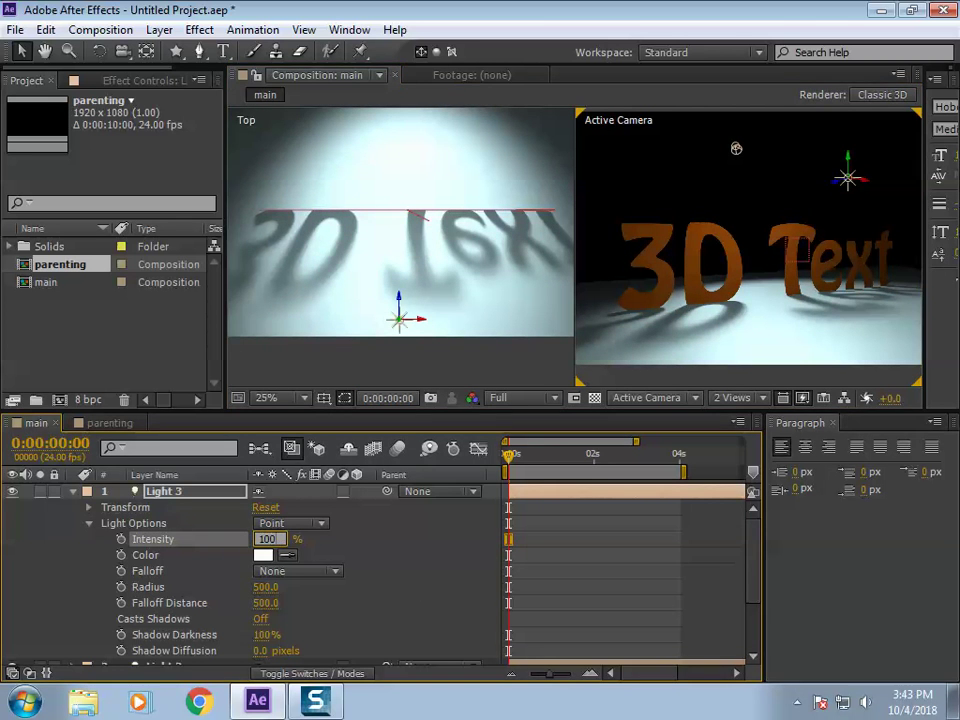
key(Return)
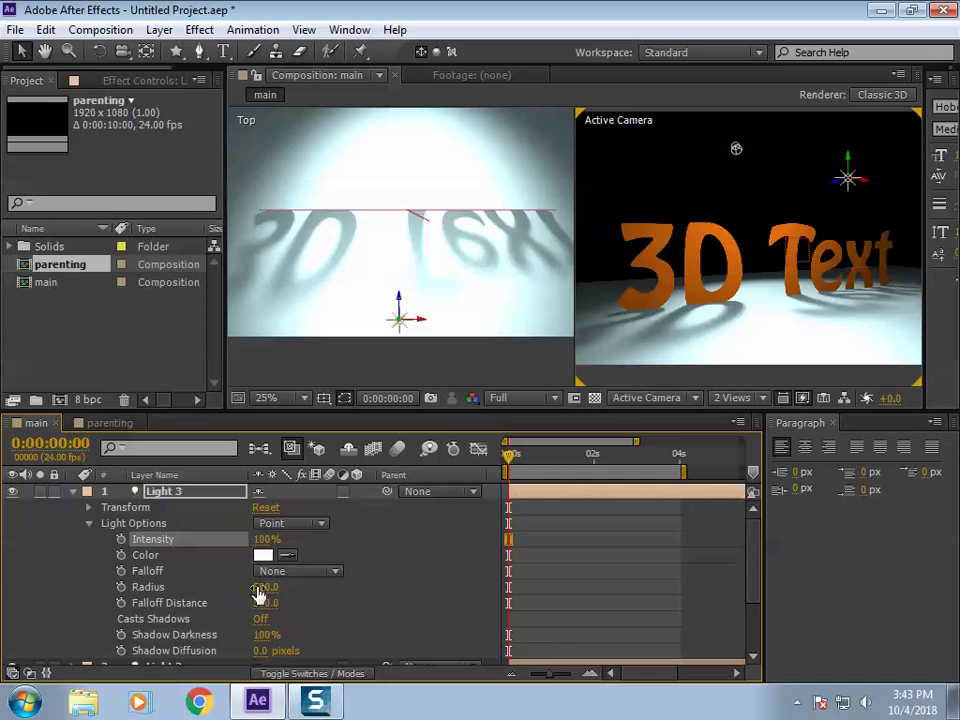
Step: Collapse Light 3's properties in the layer list
click(172, 497)
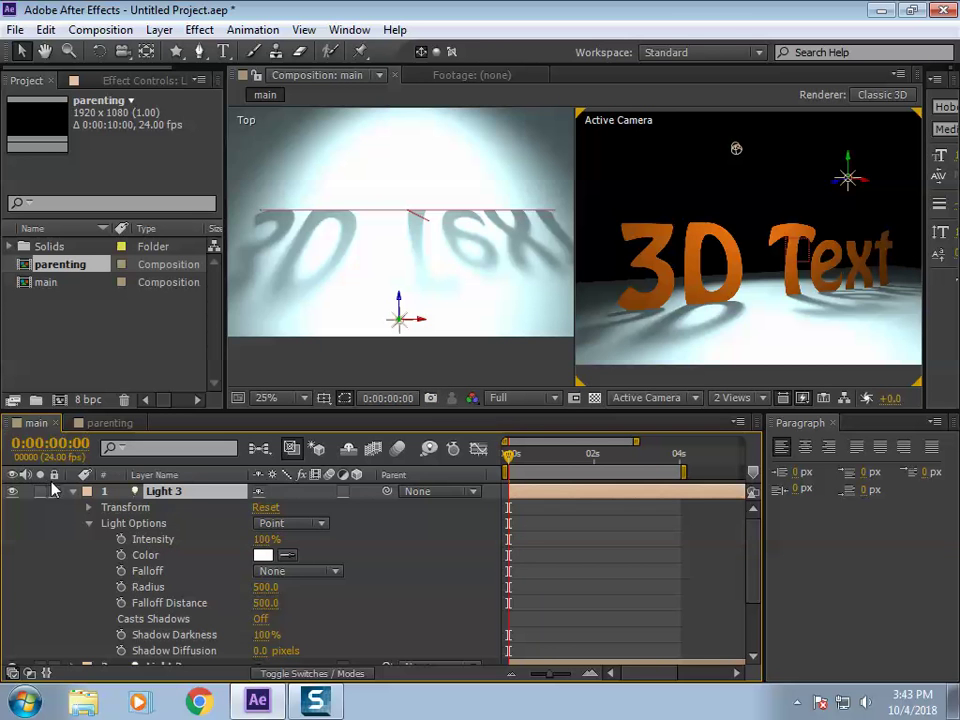
scroll(155, 563, down, 3)
scroll(64, 493, up, 3)
click(72, 491)
Step: Try a white ambient light at 100% intensity on the scene, and delete it
right_click(312, 628)
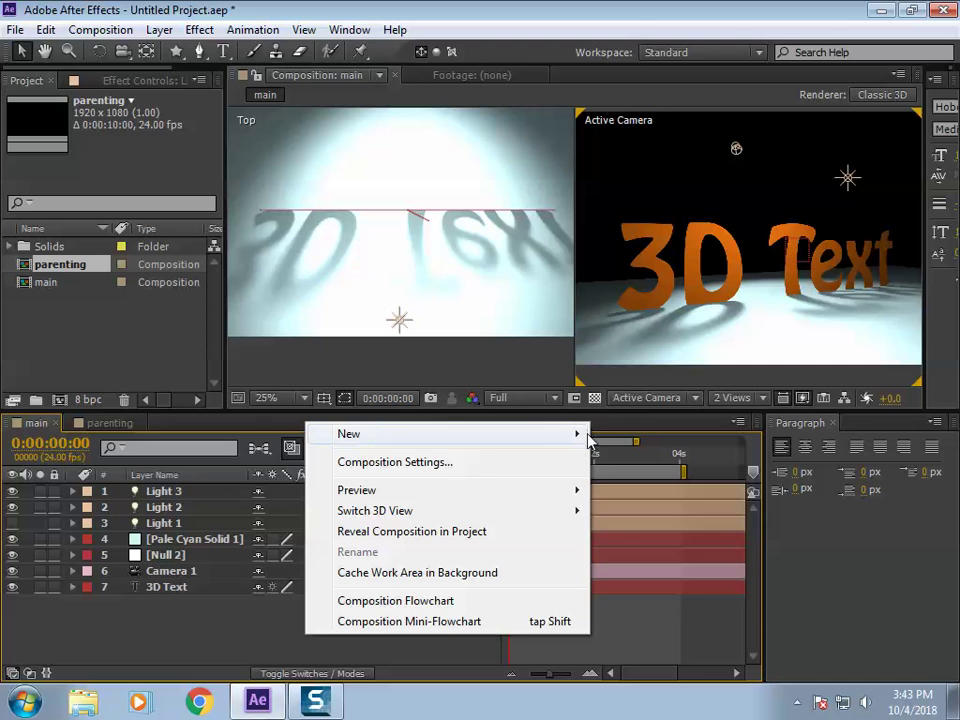
mouse_move(576, 434)
click(658, 503)
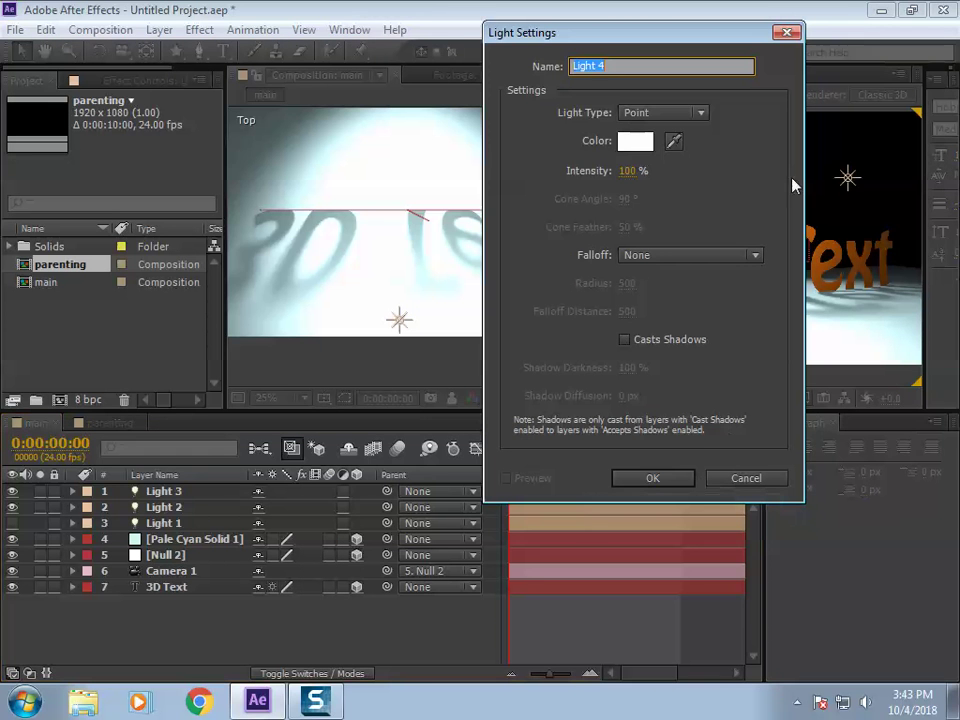
click(676, 115)
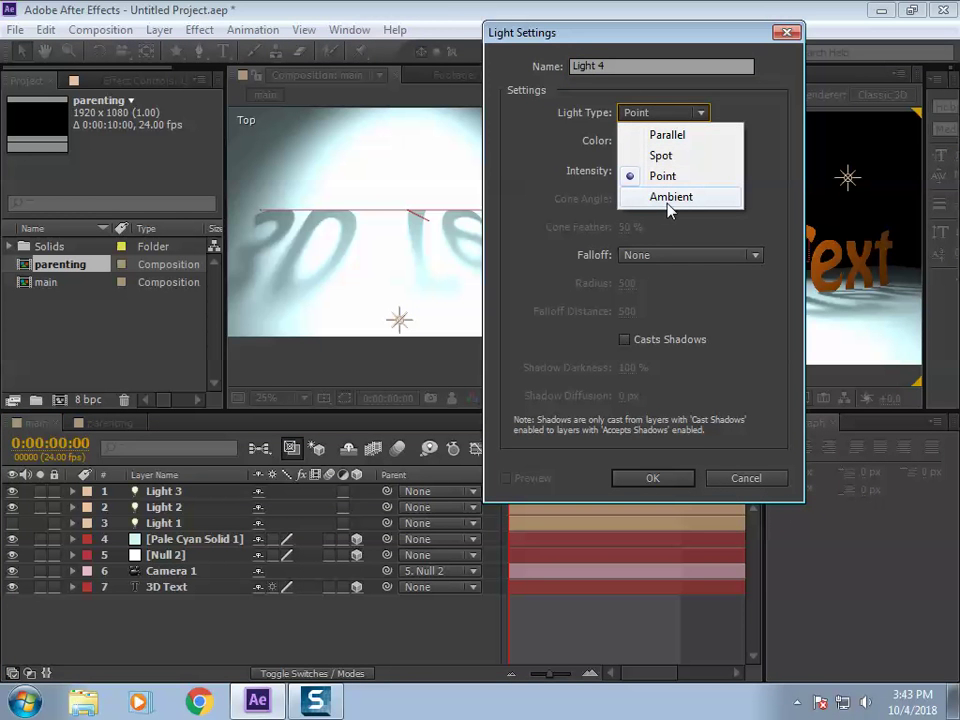
click(669, 200)
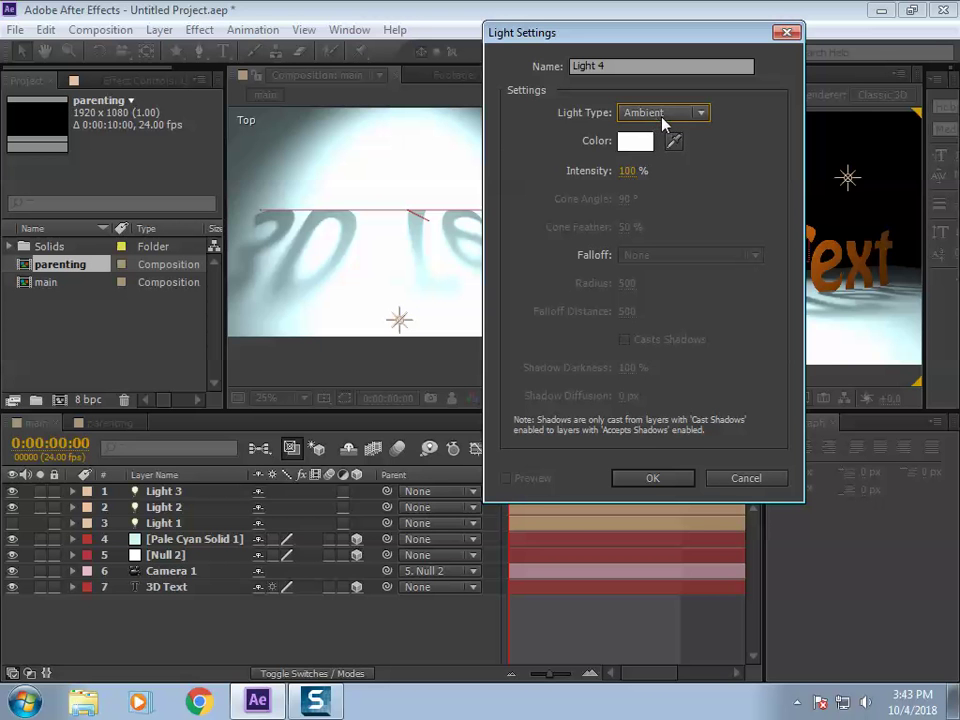
click(658, 478)
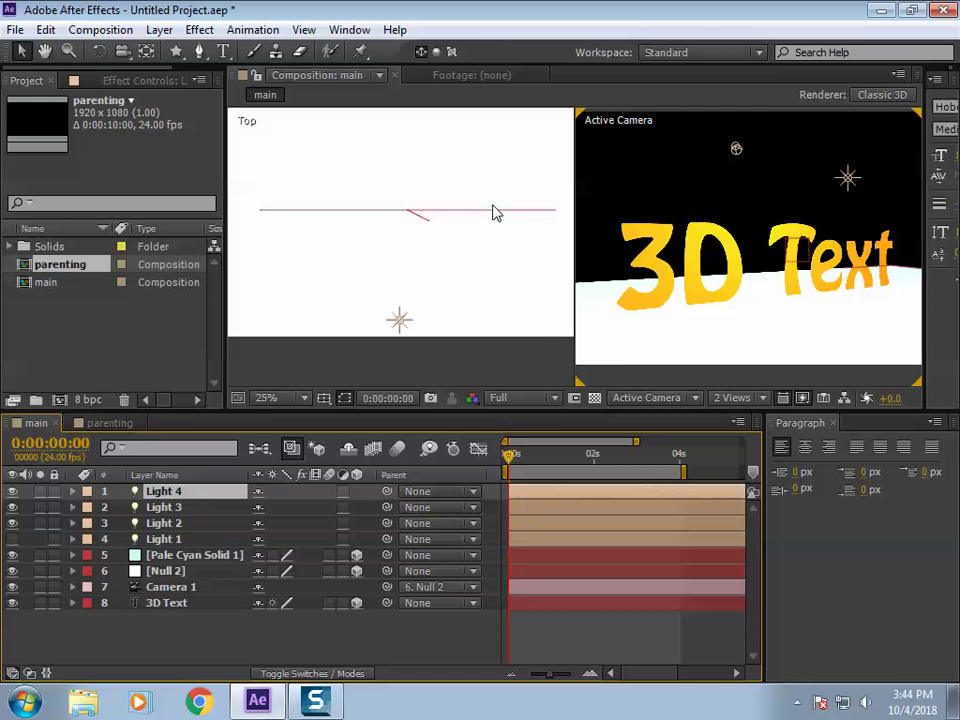
key(Delete)
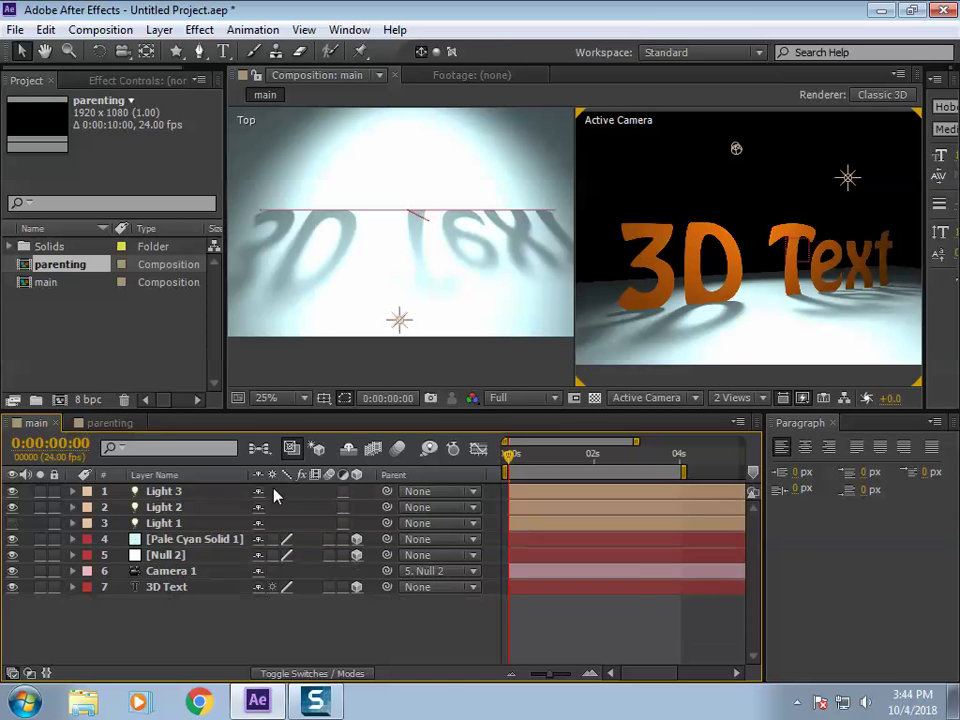
Step: Add an ambient light at 100% intensity with the pale cyan color C3F6EE
click(165, 492)
right_click(245, 632)
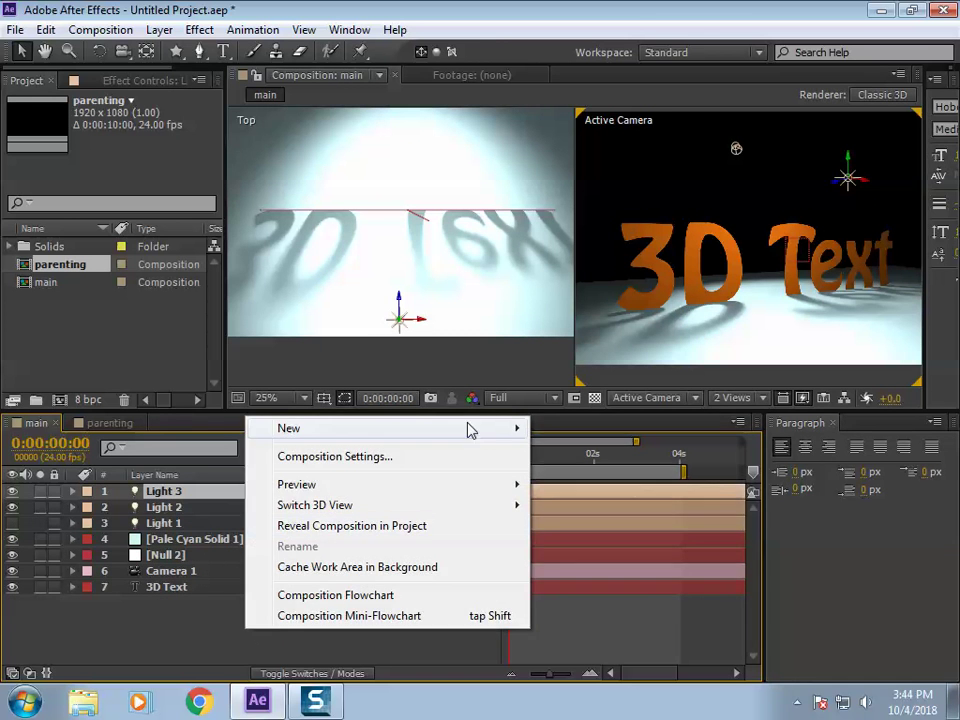
mouse_move(470, 430)
click(612, 500)
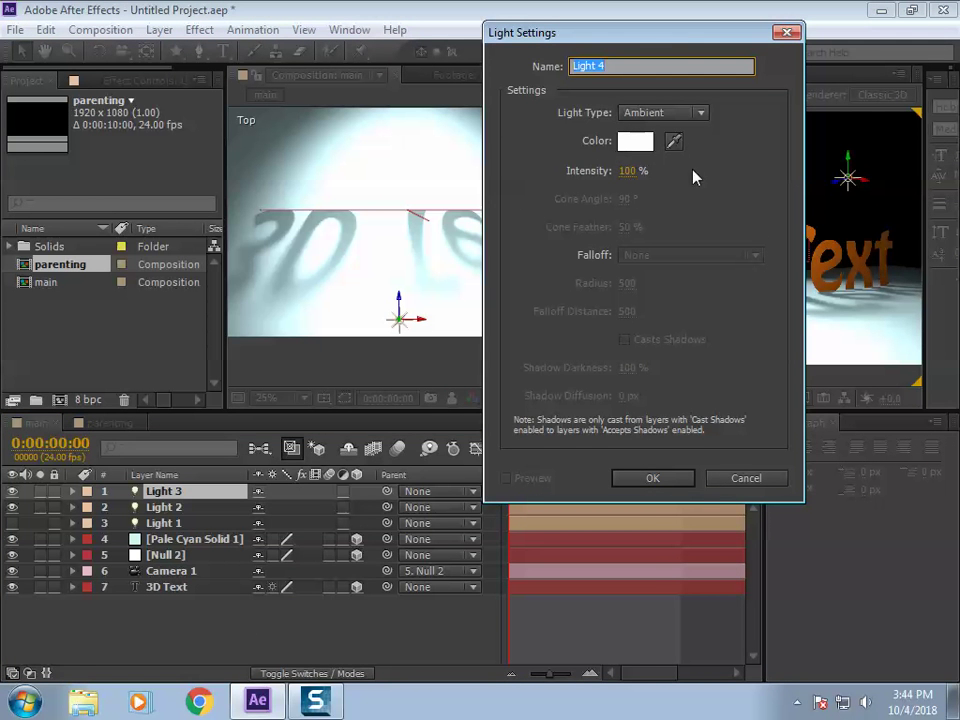
click(630, 143)
click(447, 545)
mouse_move(447, 550)
mouse_down()
mouse_move(446, 568)
mouse_move(453, 537)
mouse_up()
drag(342, 405, 238, 412)
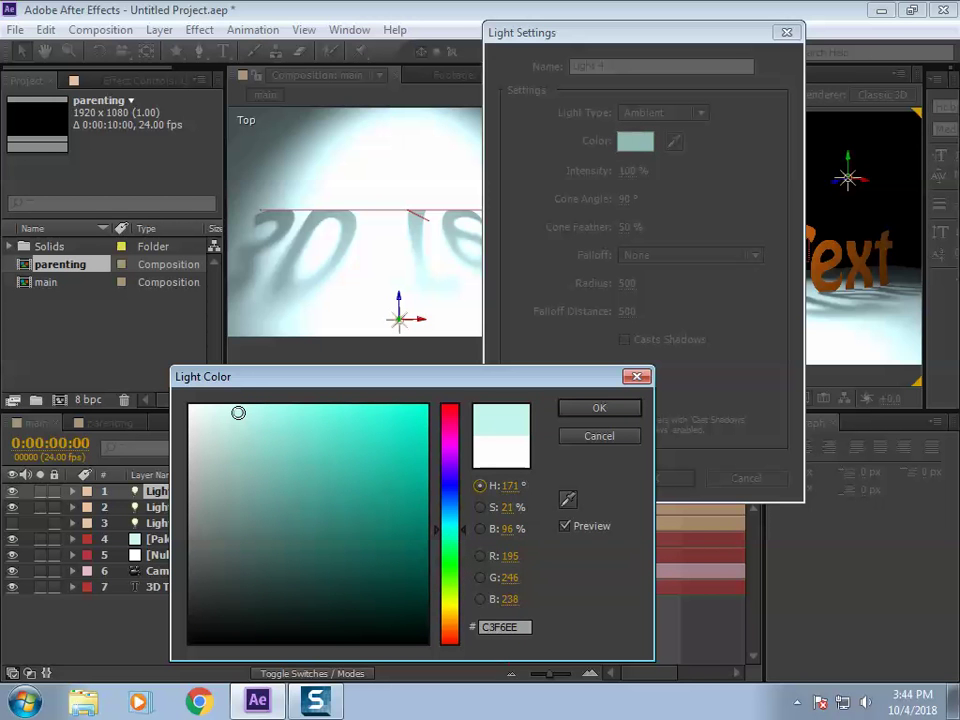
click(607, 407)
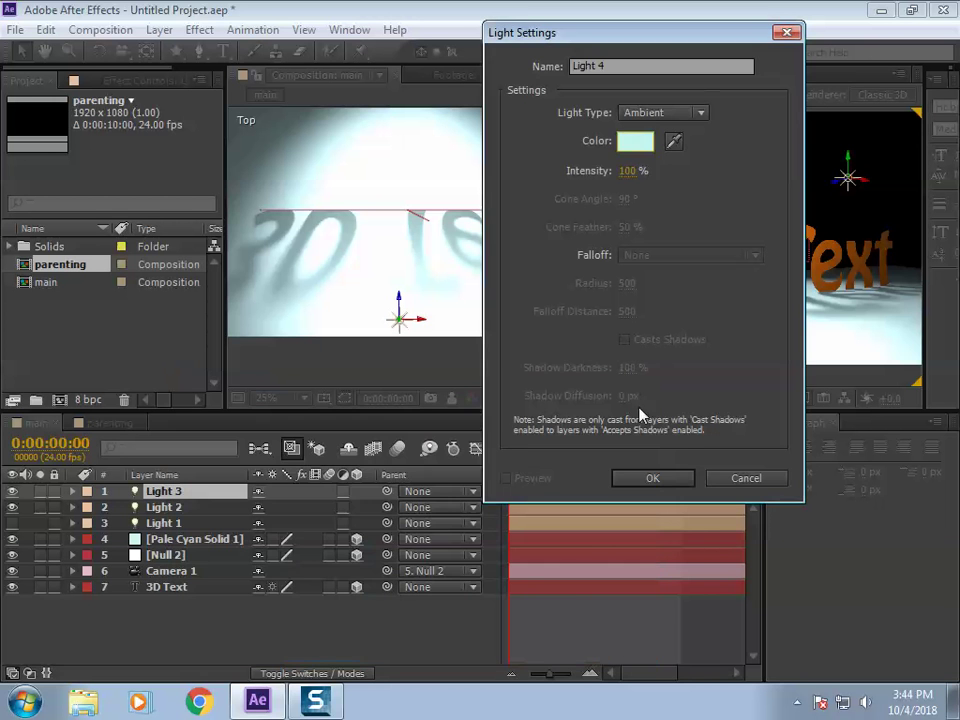
click(650, 478)
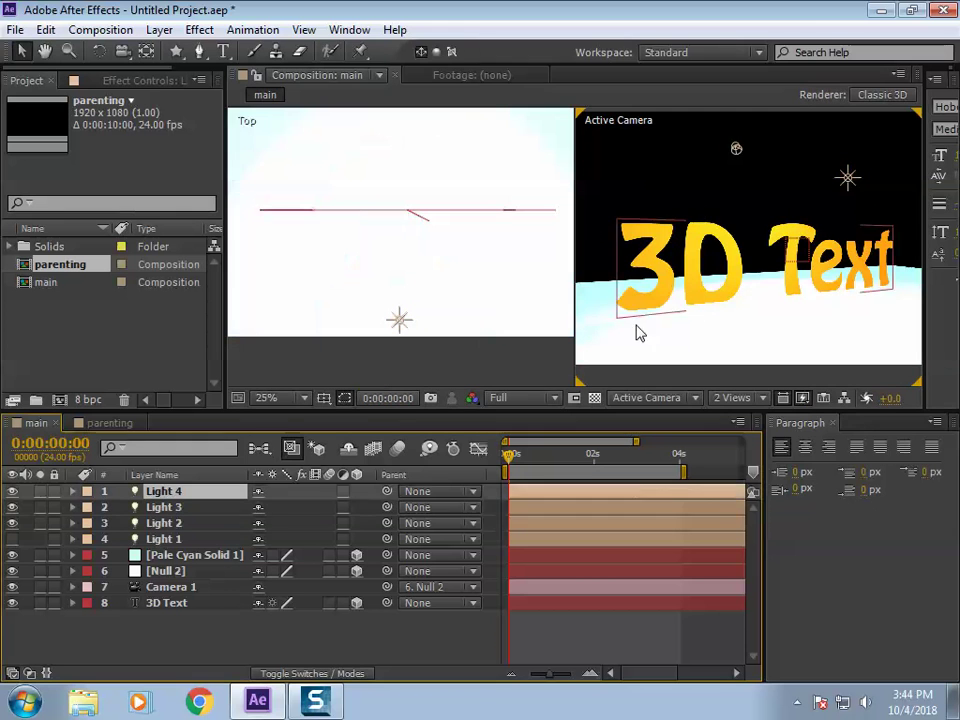
Step: Expand Light 4's light options and set its Intensity to 50%
click(72, 491)
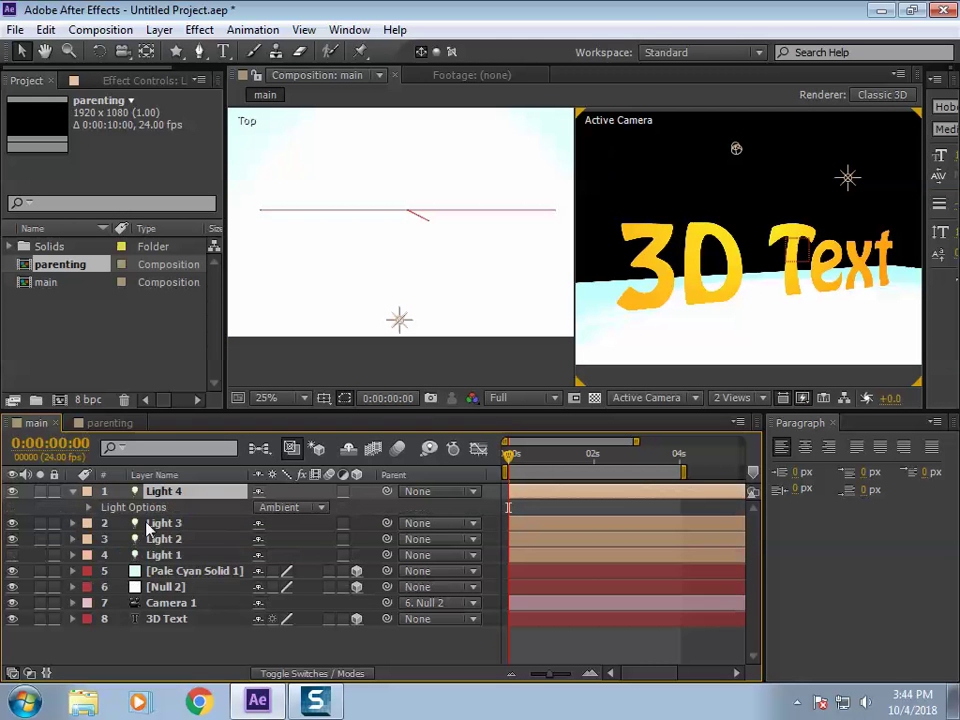
click(89, 507)
drag(264, 523, 215, 524)
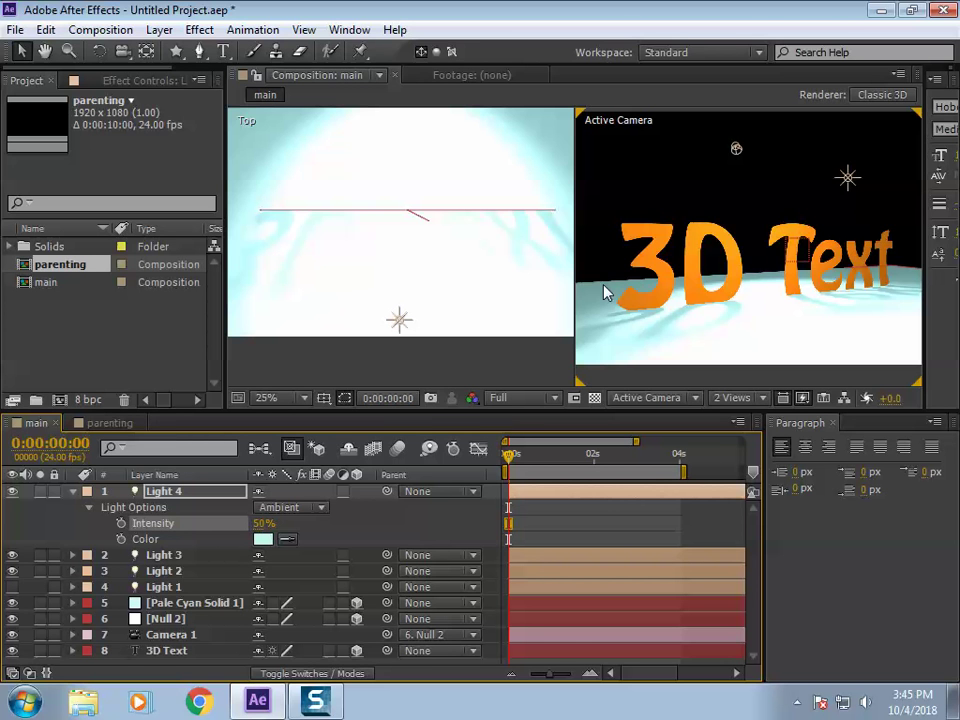
click(255, 509)
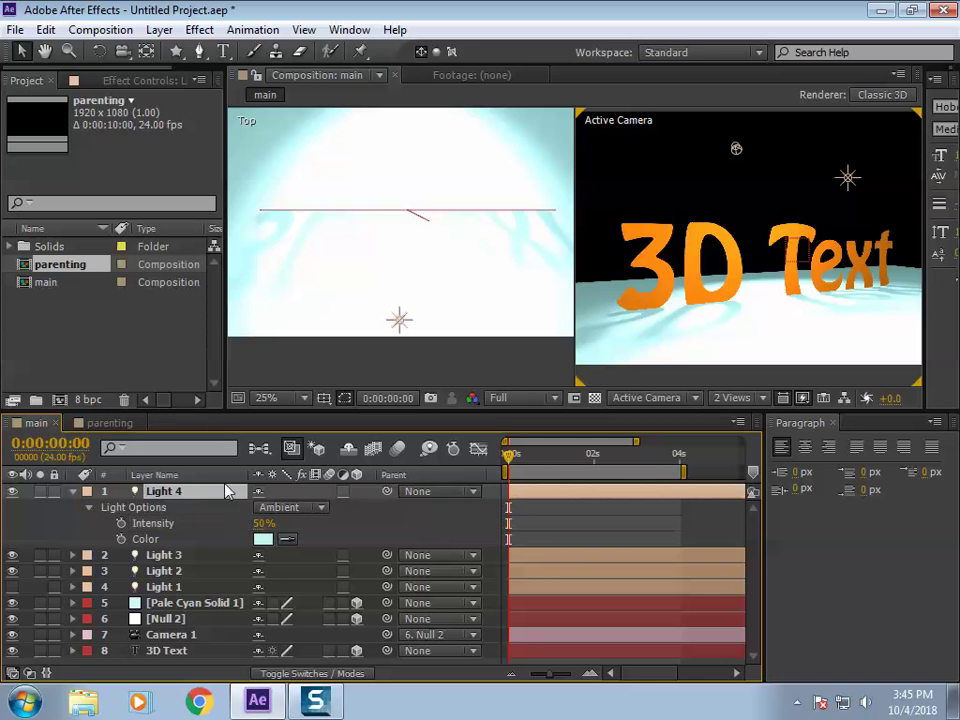
Step: Delete the Light 4 ambient light and expand the 3D Text layer's properties to show its Material Options
key(Delete)
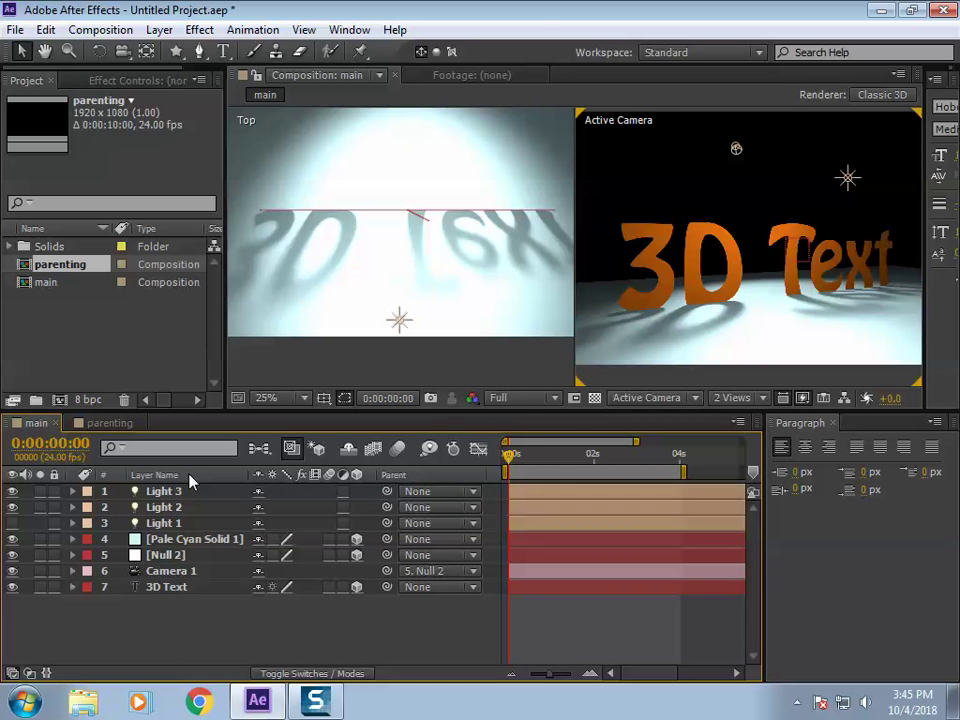
click(175, 589)
click(73, 587)
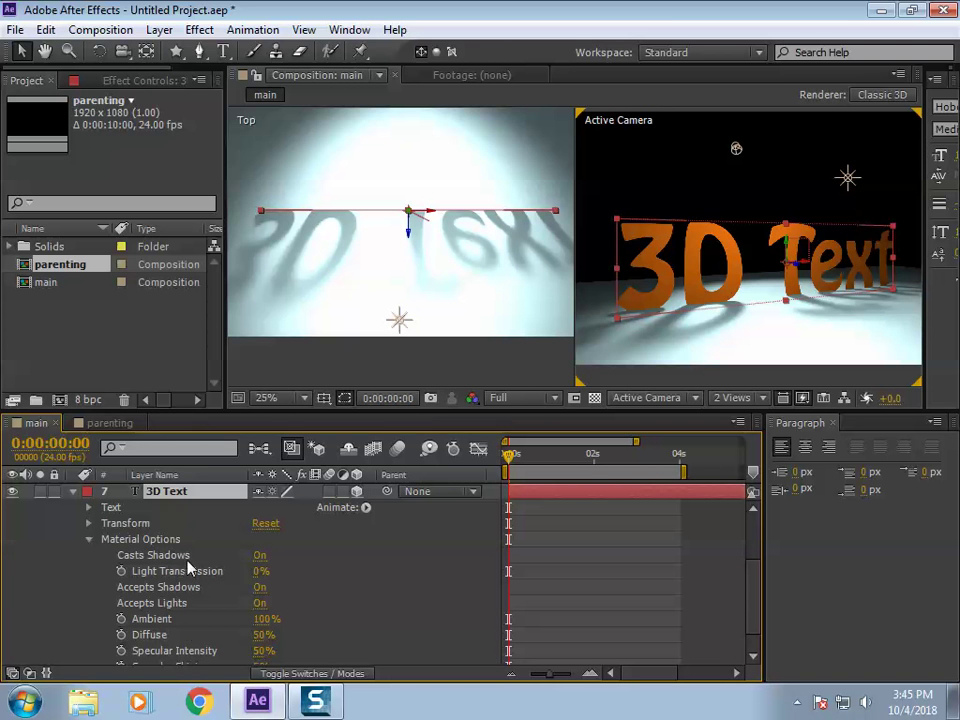
Step: Set the 3D Text layer's Light Transmission to 100%, and turn Accepts Shadows off and back on
scroll(183, 585, down, 1)
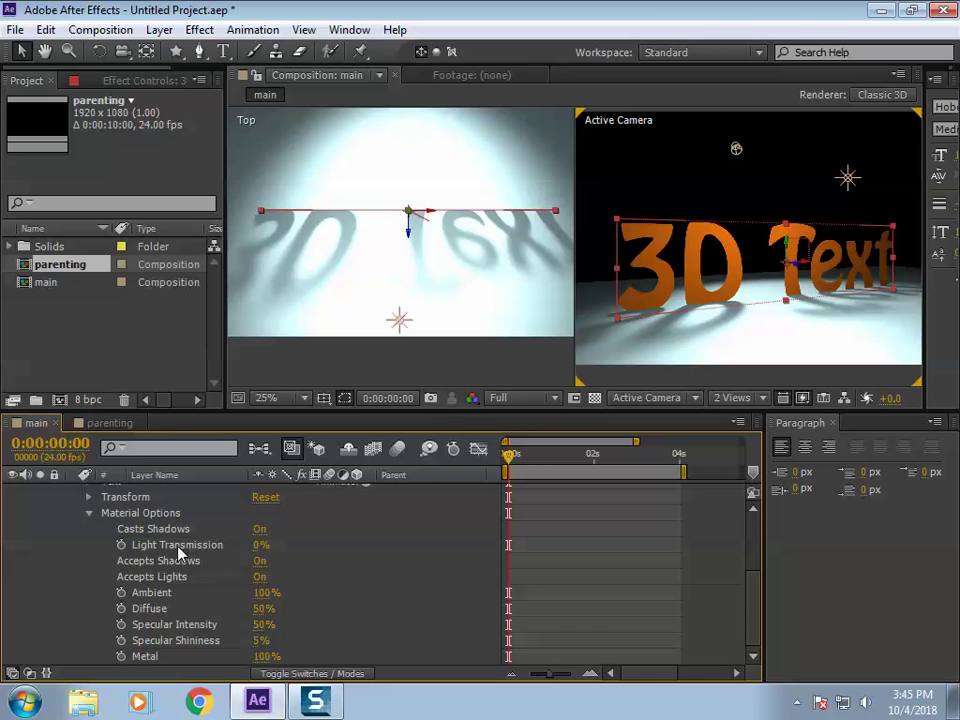
drag(259, 545, 321, 548)
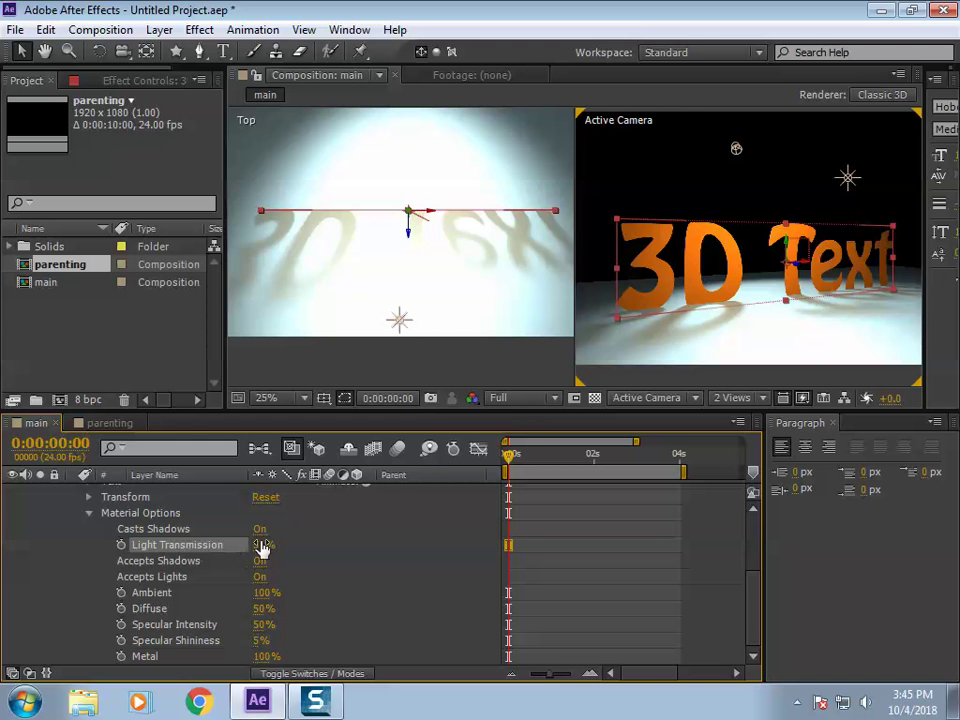
drag(262, 545, 330, 542)
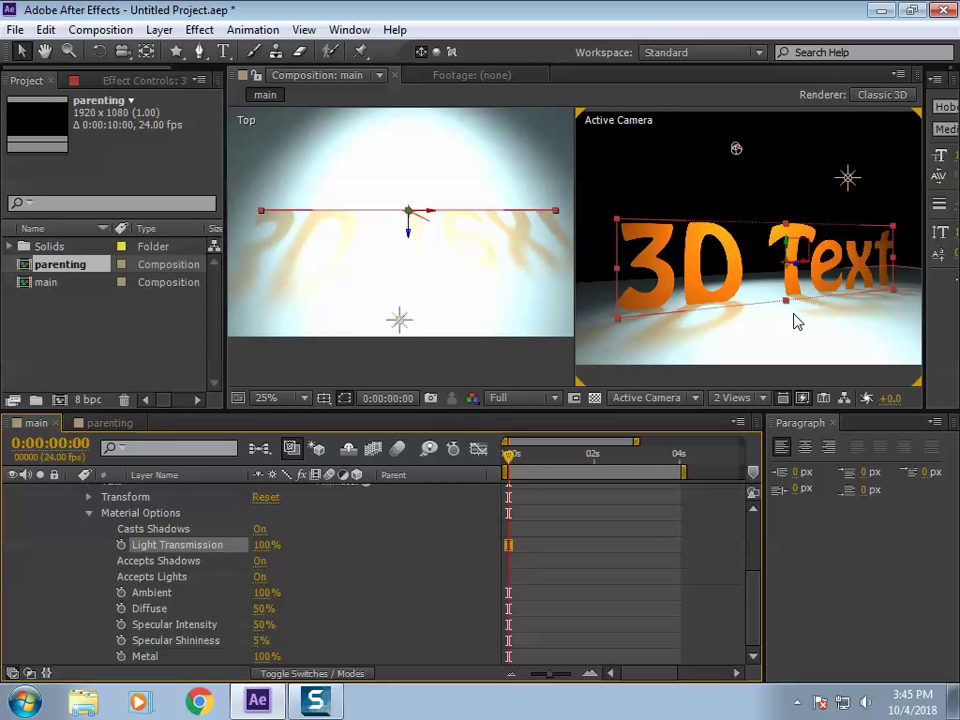
click(260, 561)
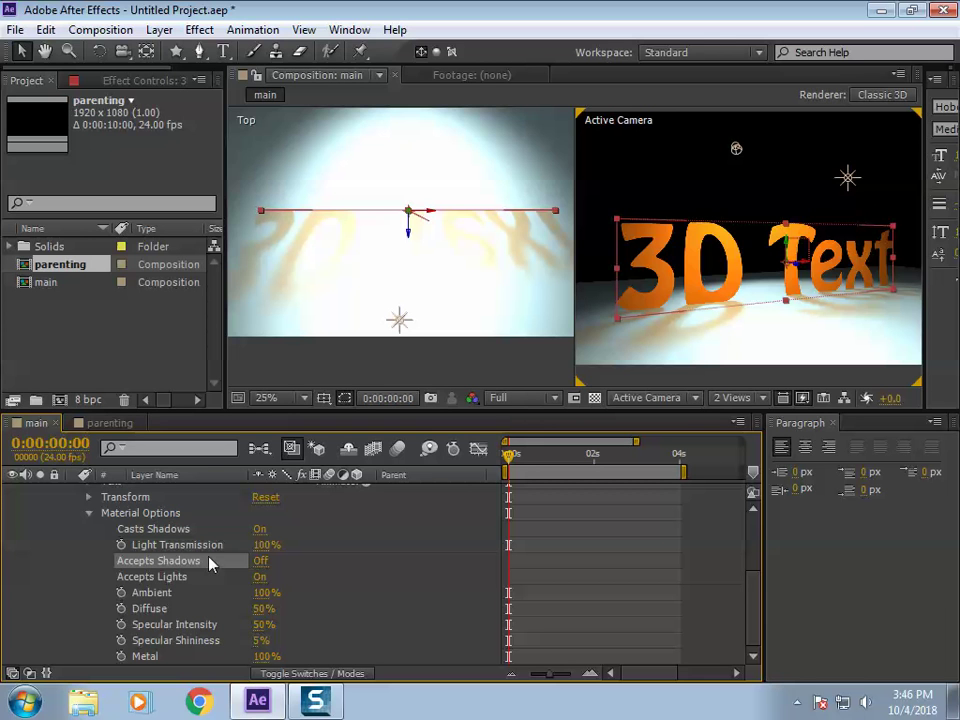
click(260, 561)
Step: Set the 3D Text material's Diffuse to 76%, Specular Intensity to 100% and Specular Shininess to 14%
drag(266, 617, 274, 612)
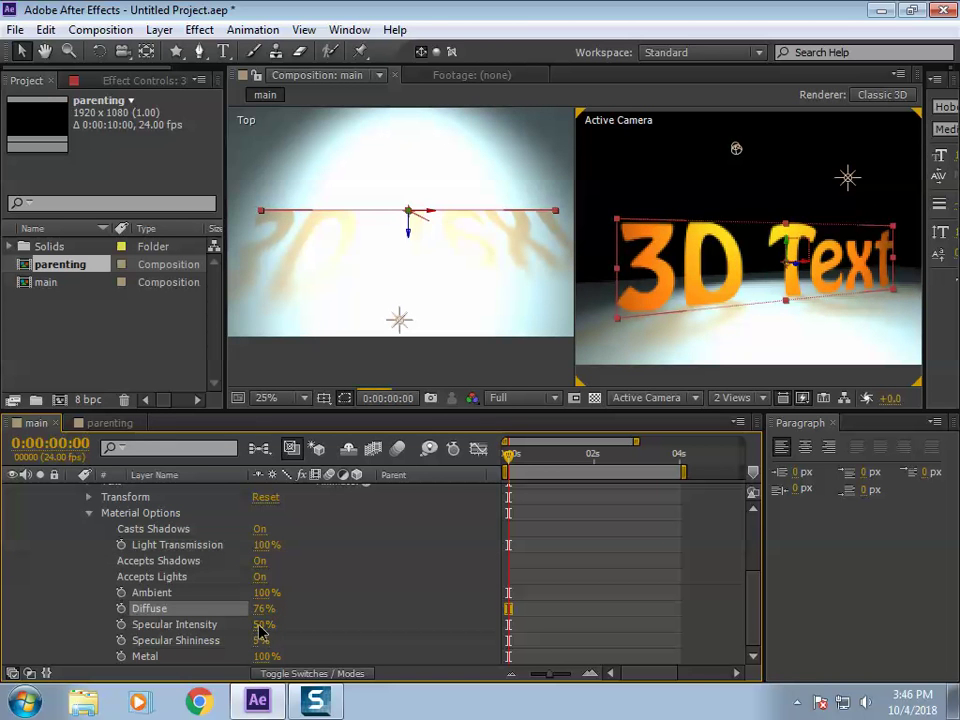
click(262, 624)
text(100)
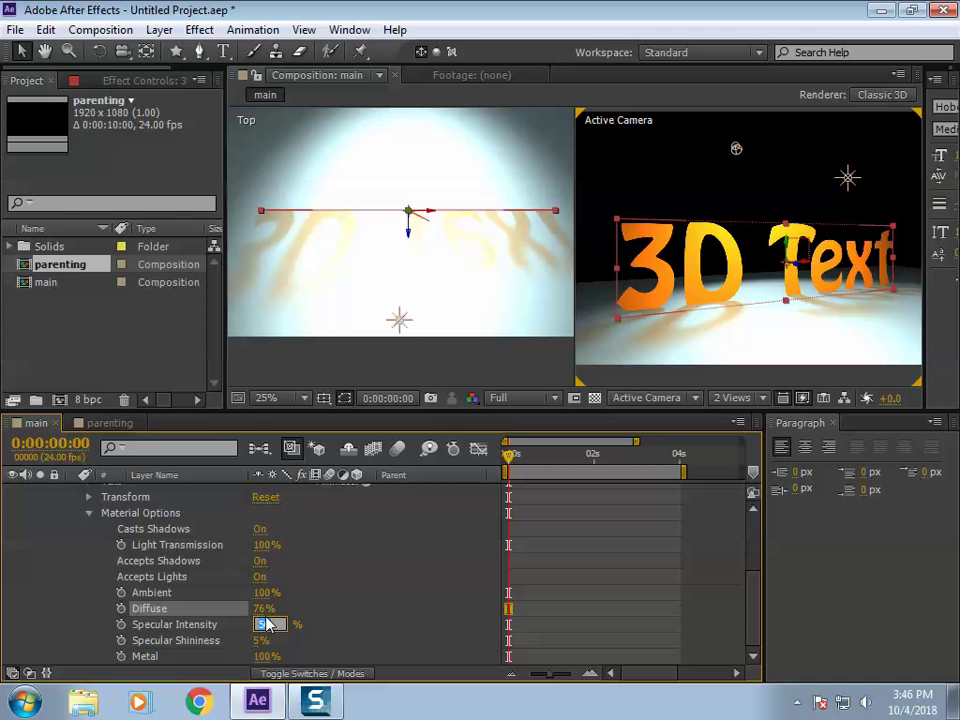
key(Return)
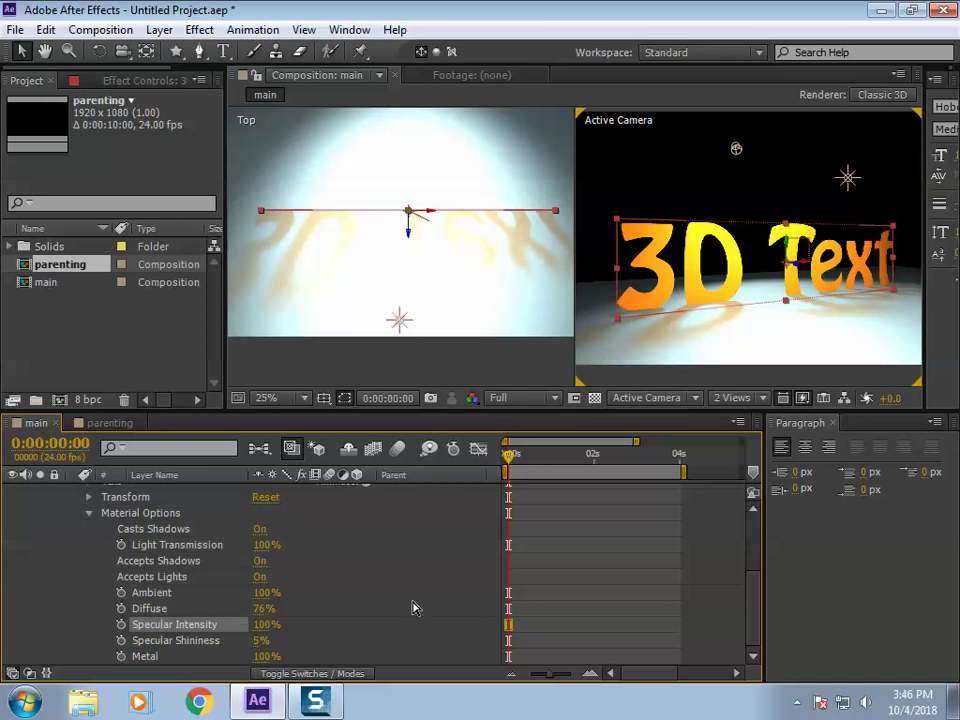
mouse_move(260, 640)
mouse_down()
mouse_move(306, 640)
mouse_move(266, 640)
mouse_up()
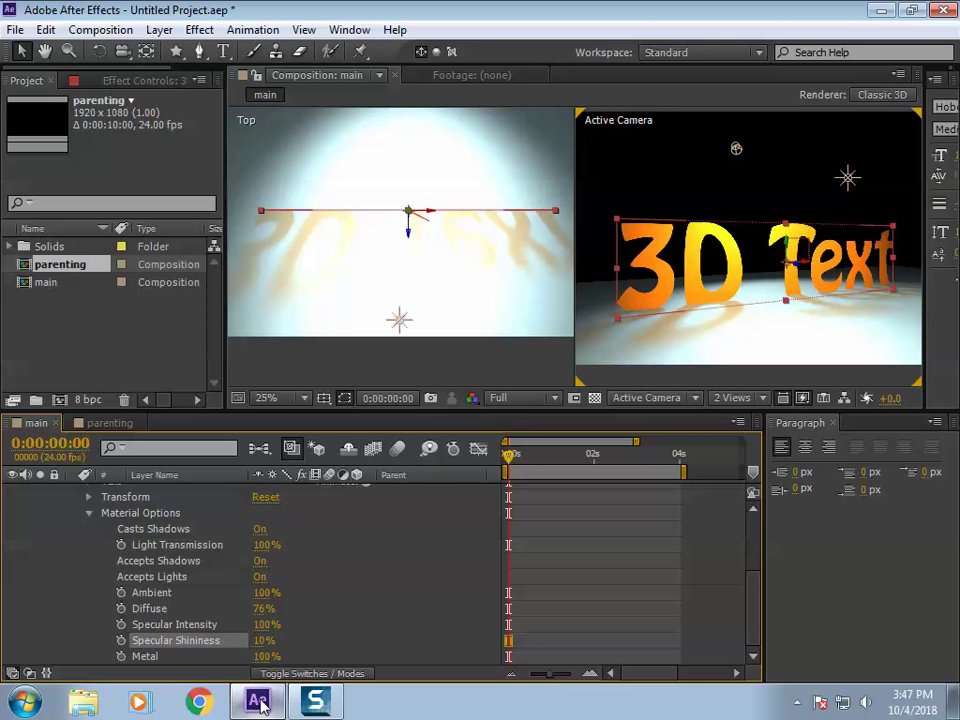
drag(258, 642, 311, 638)
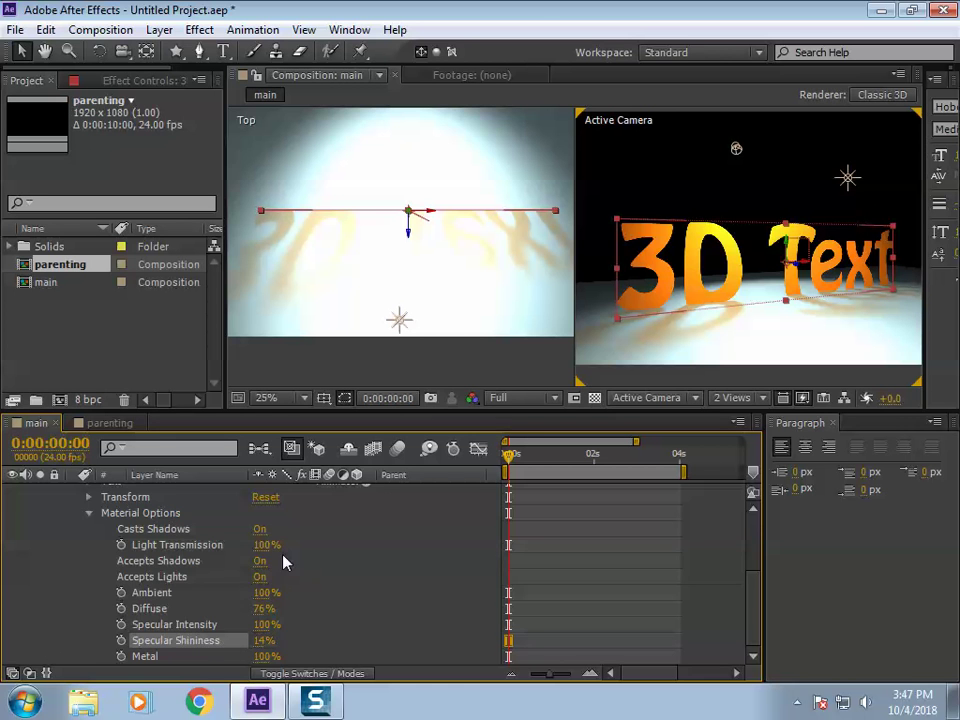
Step: Change the composition viewer to a single view showing only the Active Camera
scroll(280, 580, up, 5)
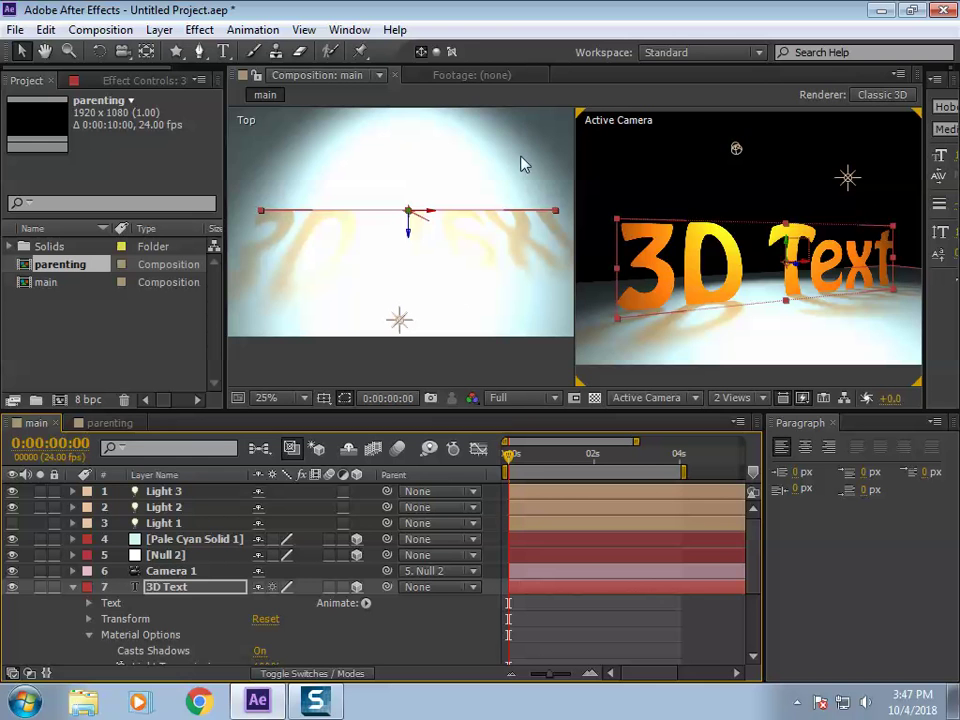
click(740, 398)
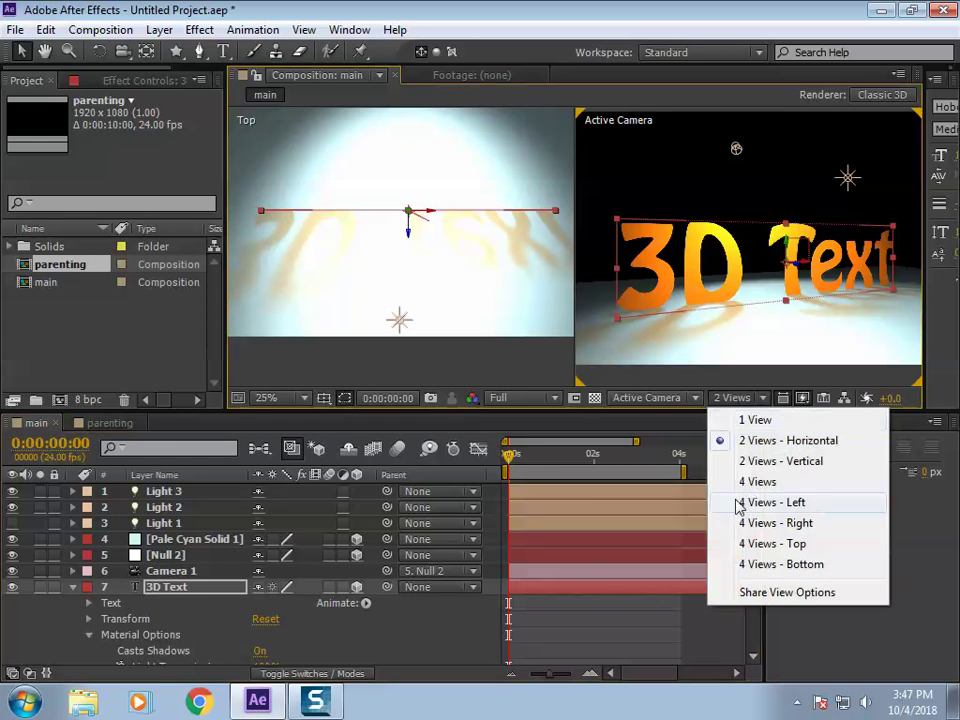
click(758, 420)
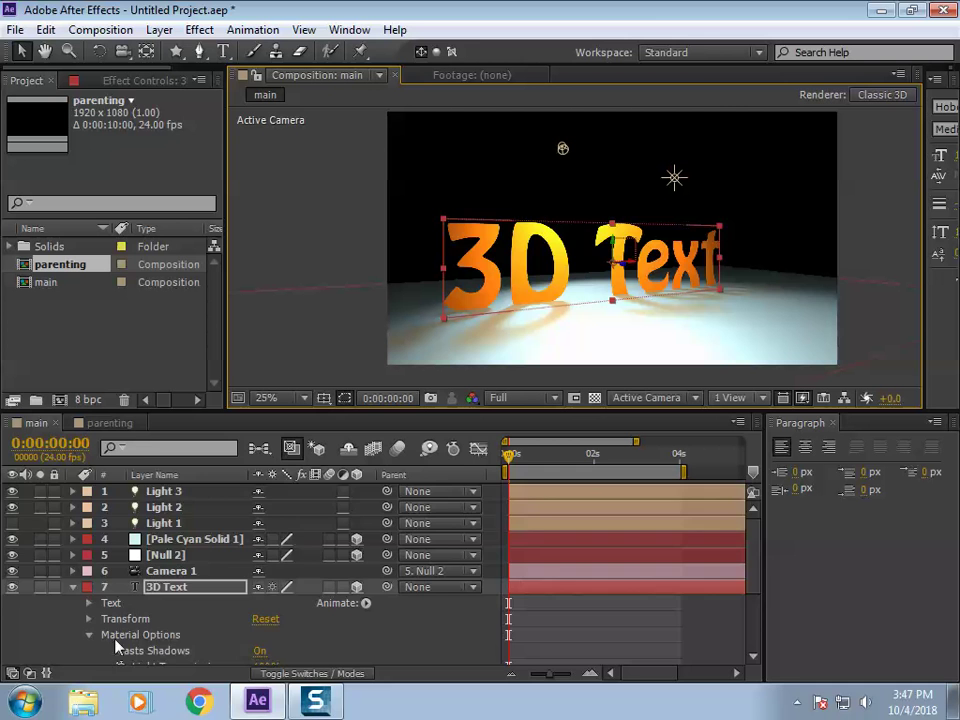
Step: Lower the 3D Text layer's Specular Intensity to 68% and its Specular Shininess to 10%
scroll(140, 622, down, 3)
drag(264, 625, 281, 649)
click(281, 649)
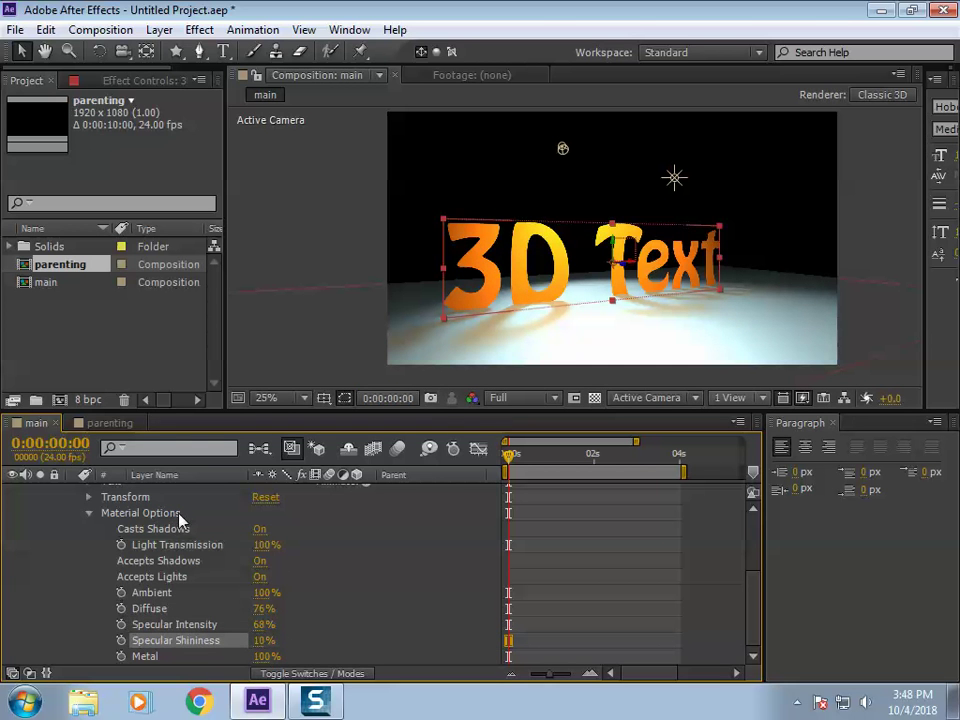
Step: Examine the available renderer choices in the main composition's advanced settings, and close the settings without changing anything
scroll(183, 530, up, 5)
click(189, 586)
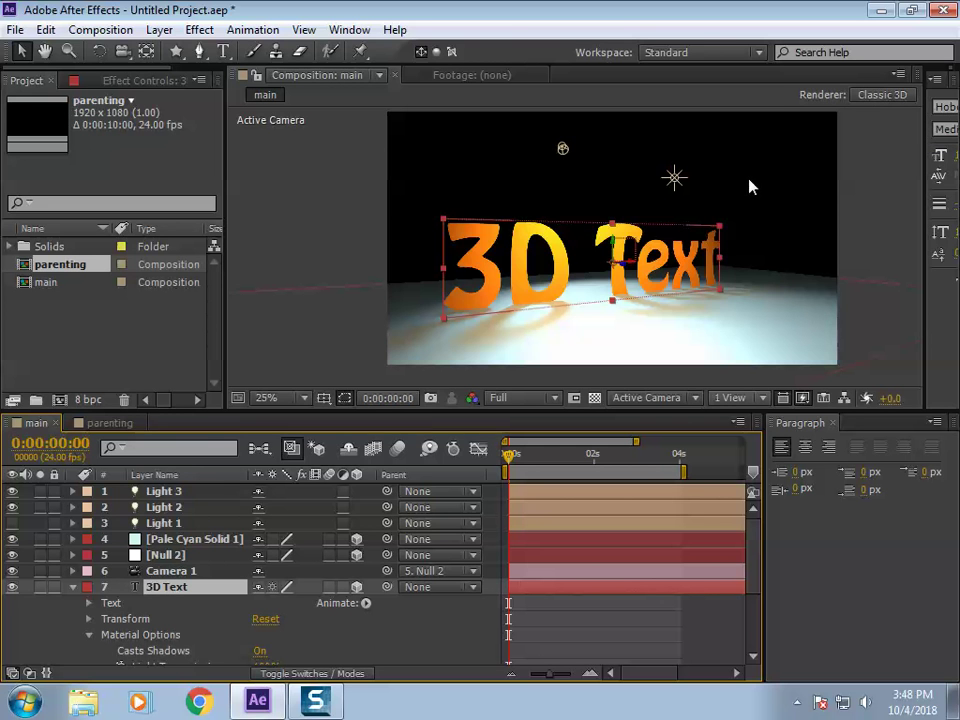
key(ctrl+k)
click(406, 143)
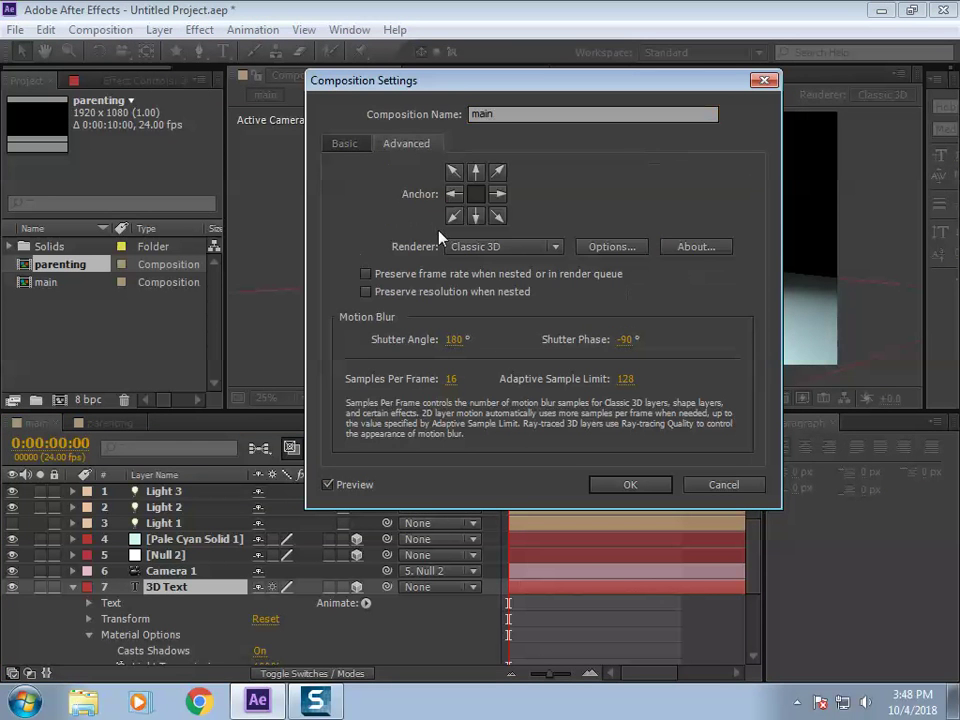
click(500, 246)
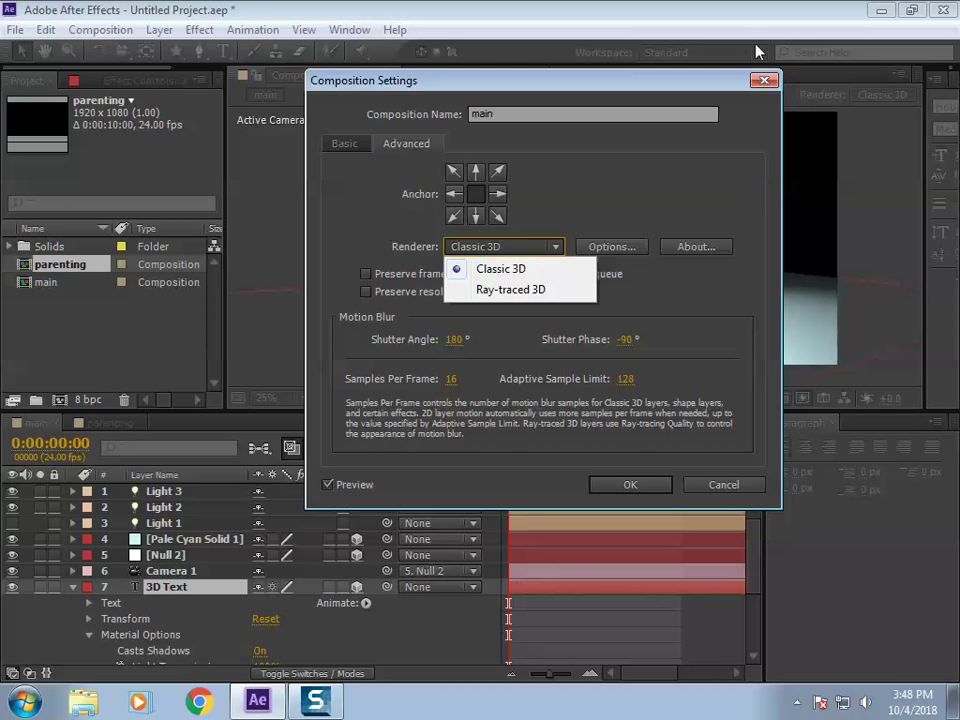
click(764, 80)
click(876, 98)
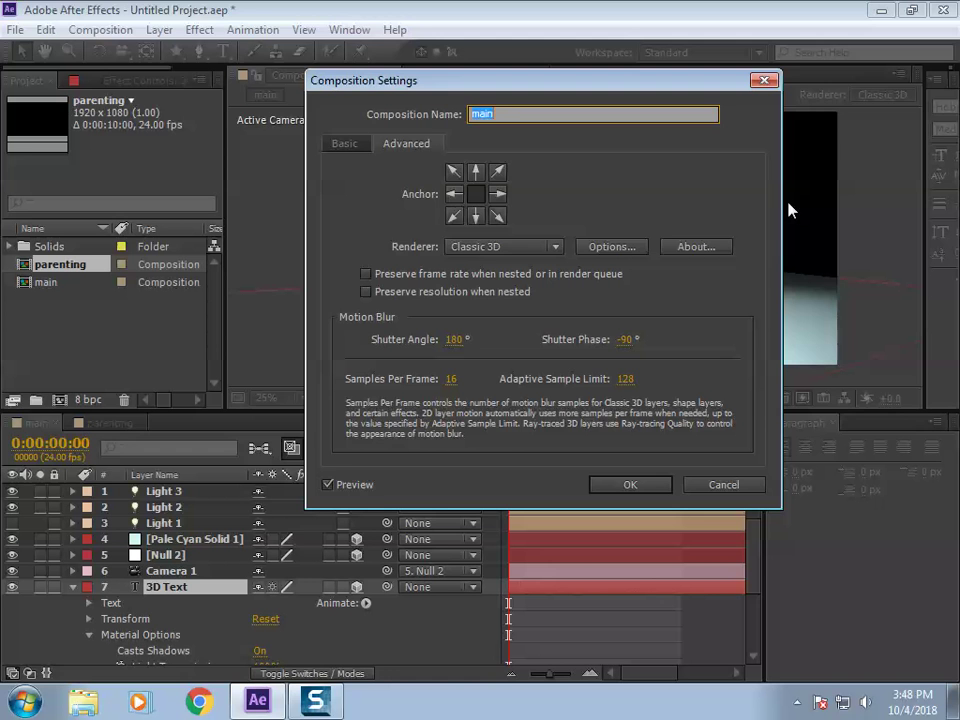
click(764, 80)
click(866, 96)
click(535, 251)
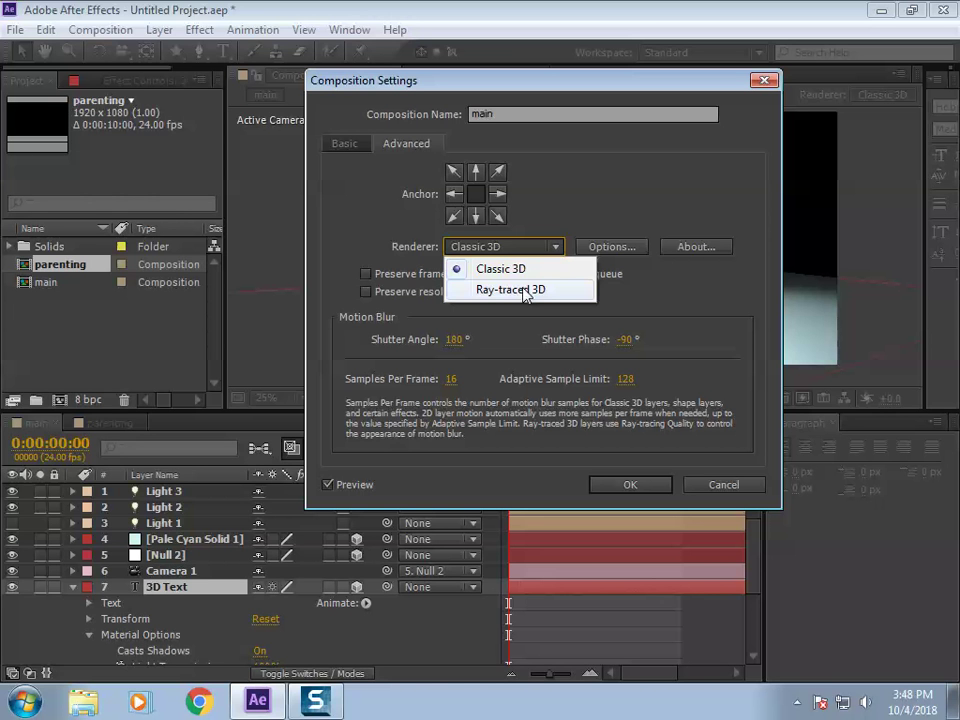
click(766, 80)
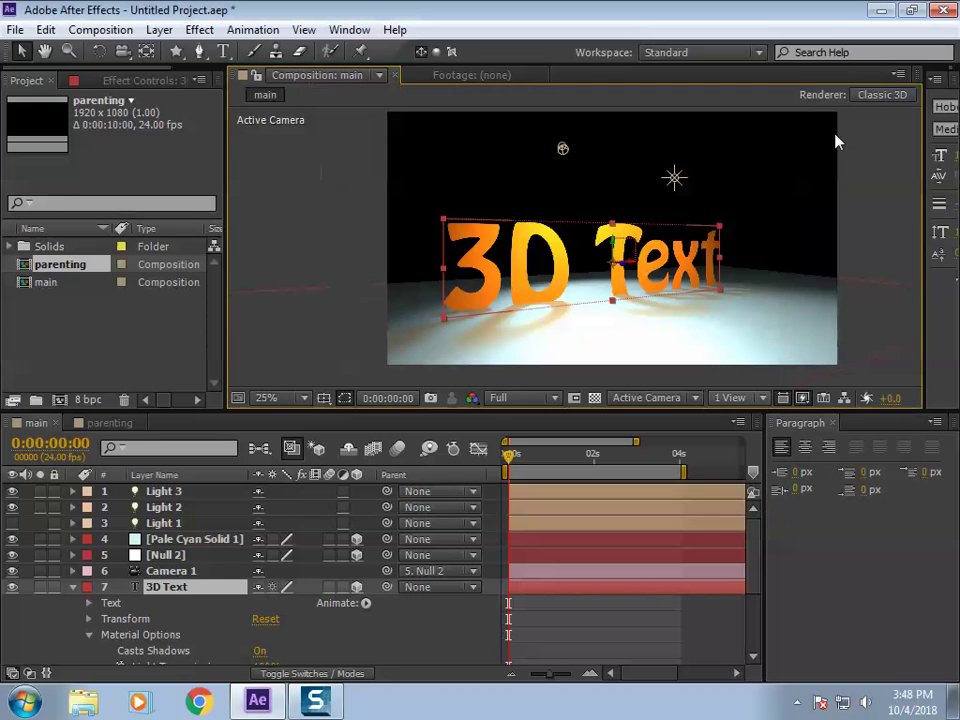
Step: Try the Third preview resolution for the composition, and set it to Half
click(531, 400)
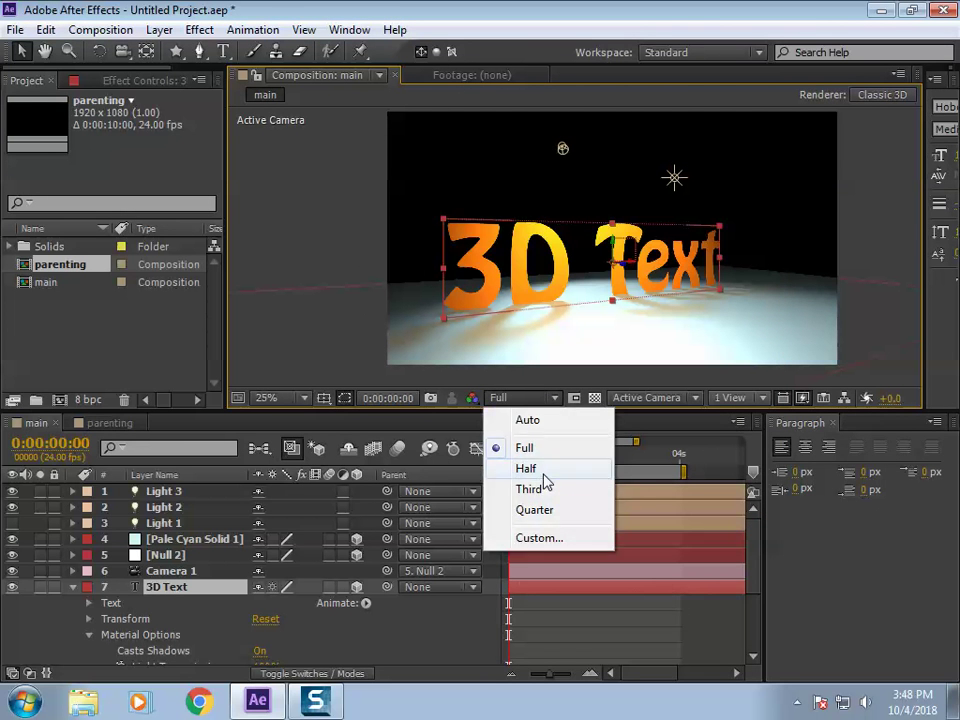
click(541, 470)
click(522, 398)
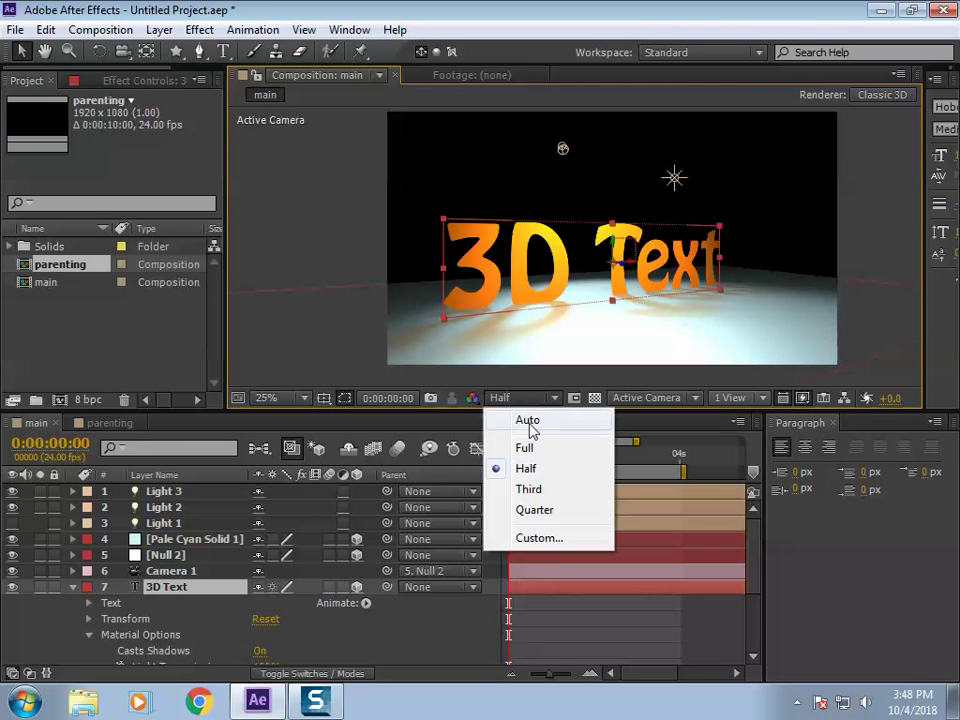
click(532, 489)
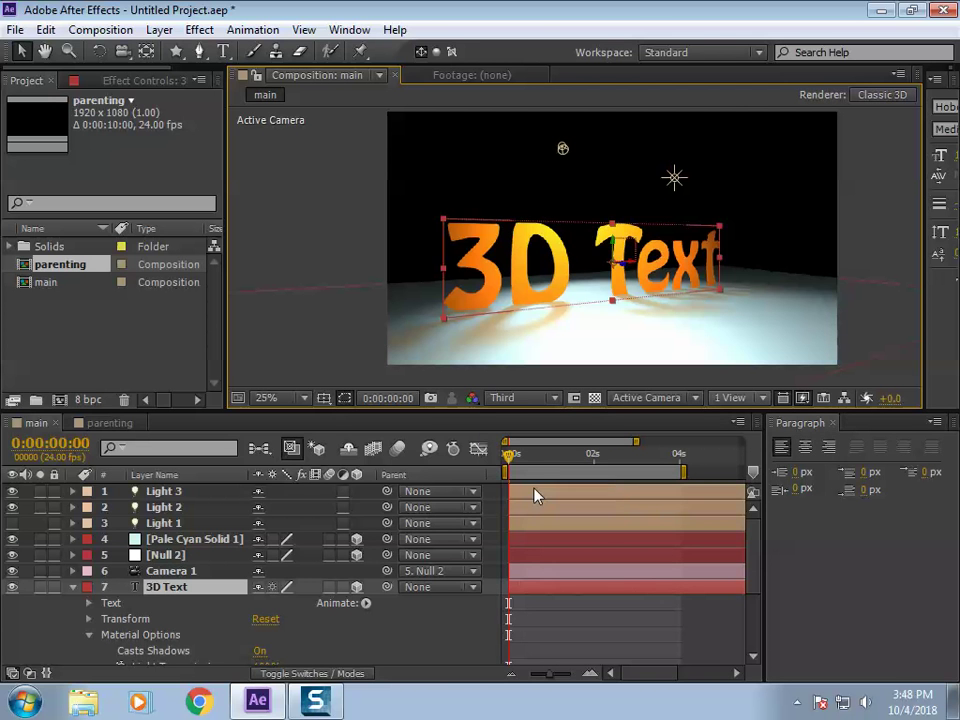
click(527, 398)
click(534, 468)
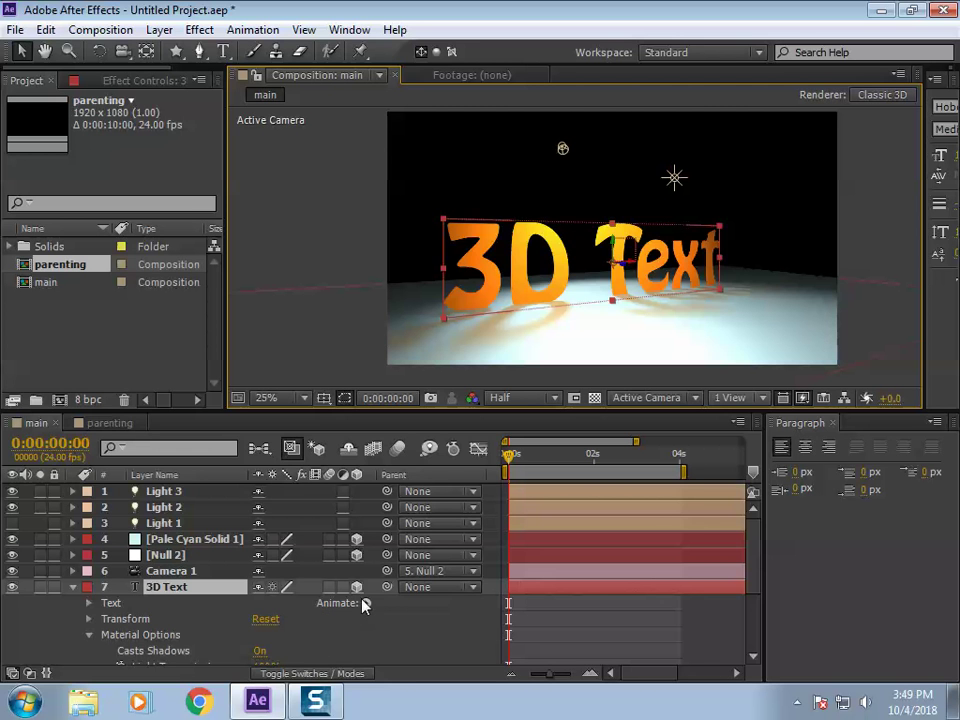
Step: Switch the Pale Cyan Solid 1, Null 2 and 3D Text layers to draft quality and inspect the text close up
click(313, 673)
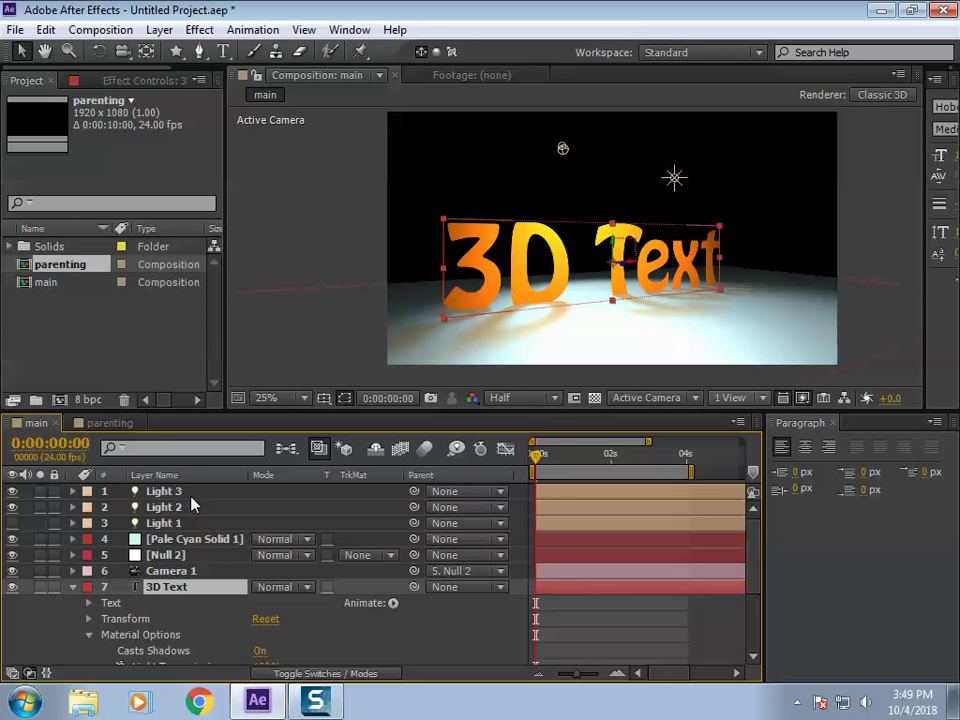
click(300, 673)
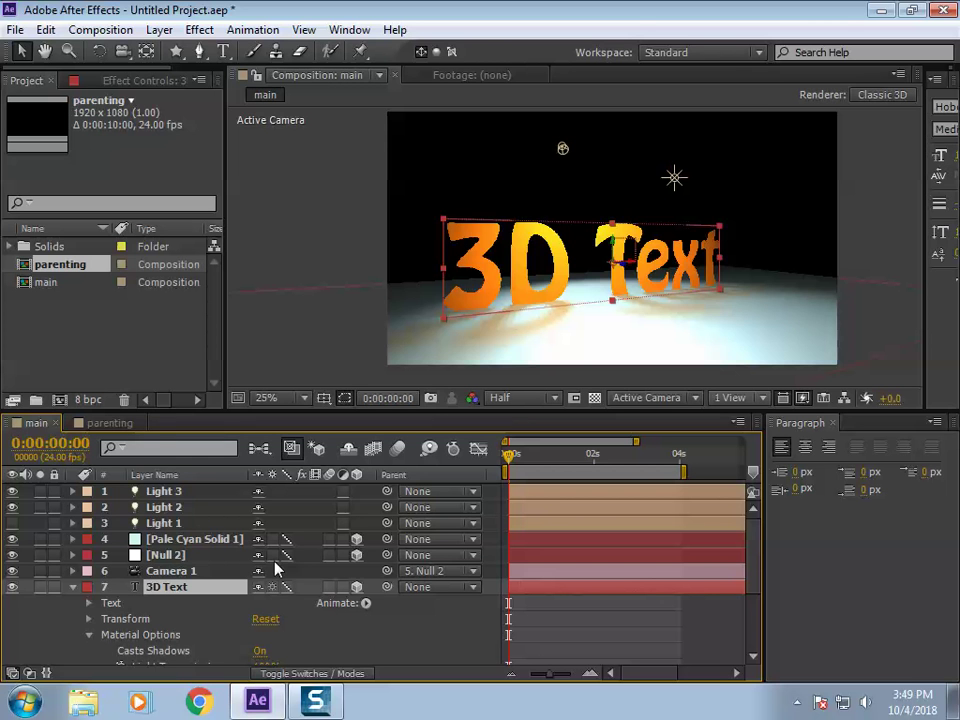
scroll(557, 261, up, 2)
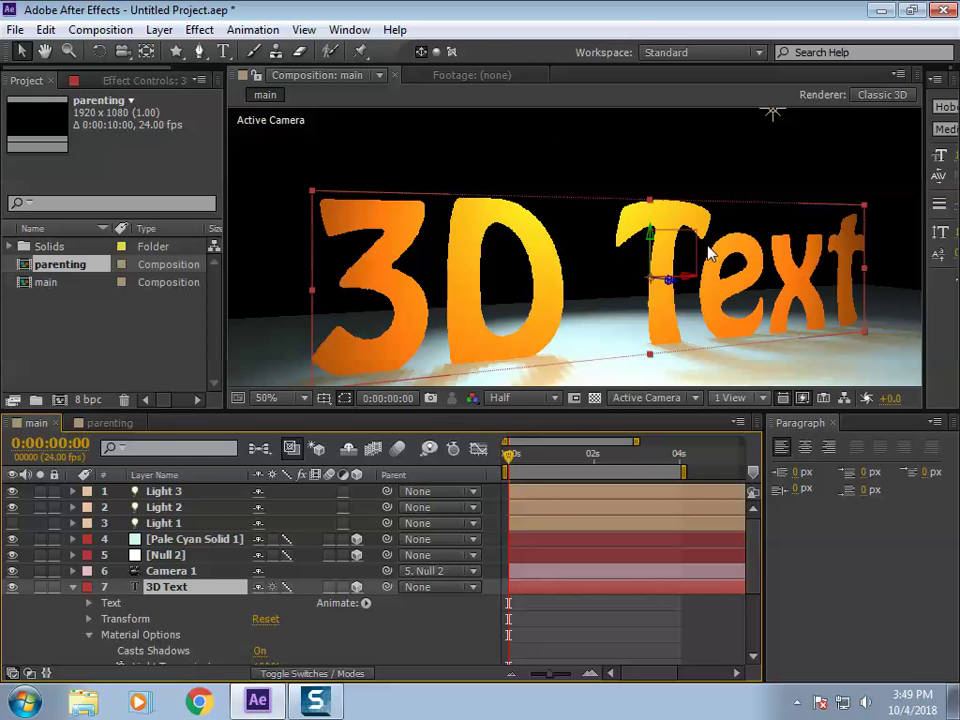
scroll(576, 248, down, 2)
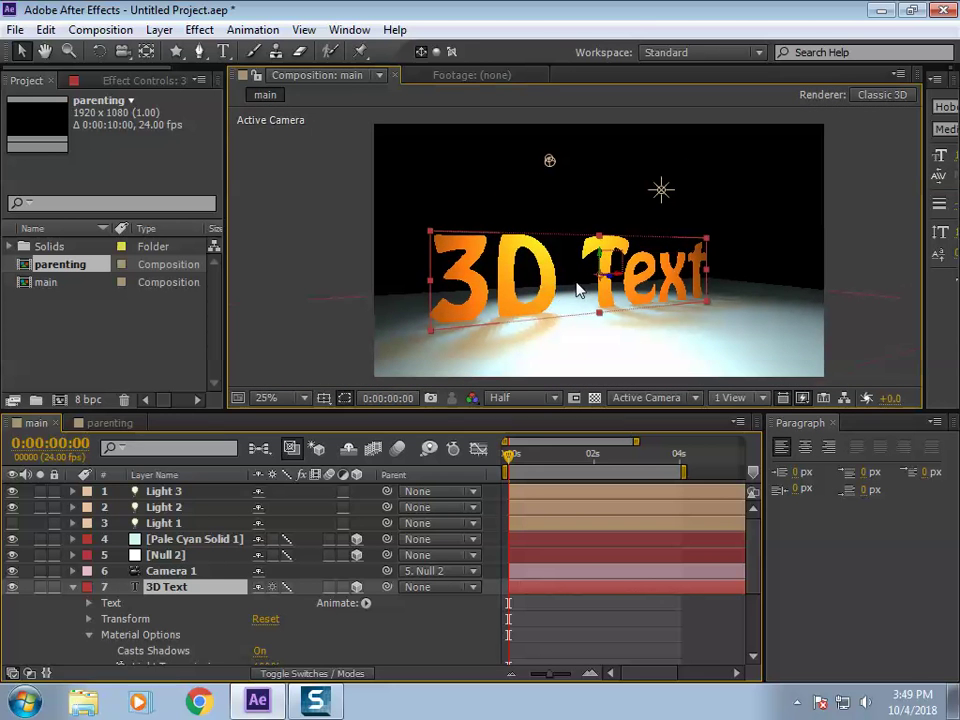
scroll(576, 290, down, 1)
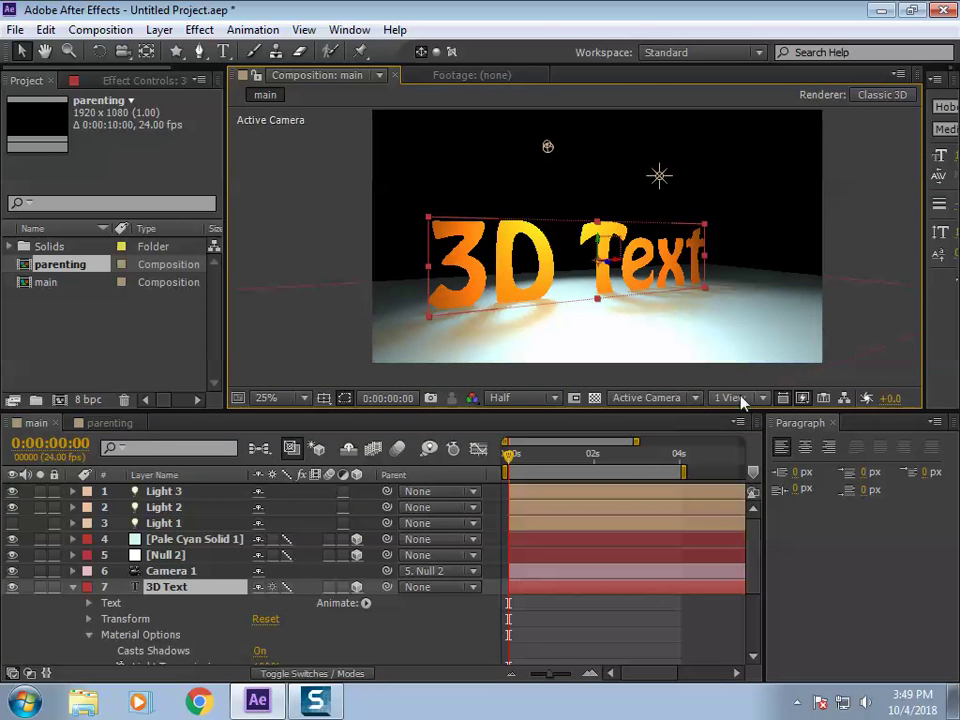
Step: Change the main composition's renderer to Ray-traced 3D and move the resulting alert clear of the layer list
click(882, 95)
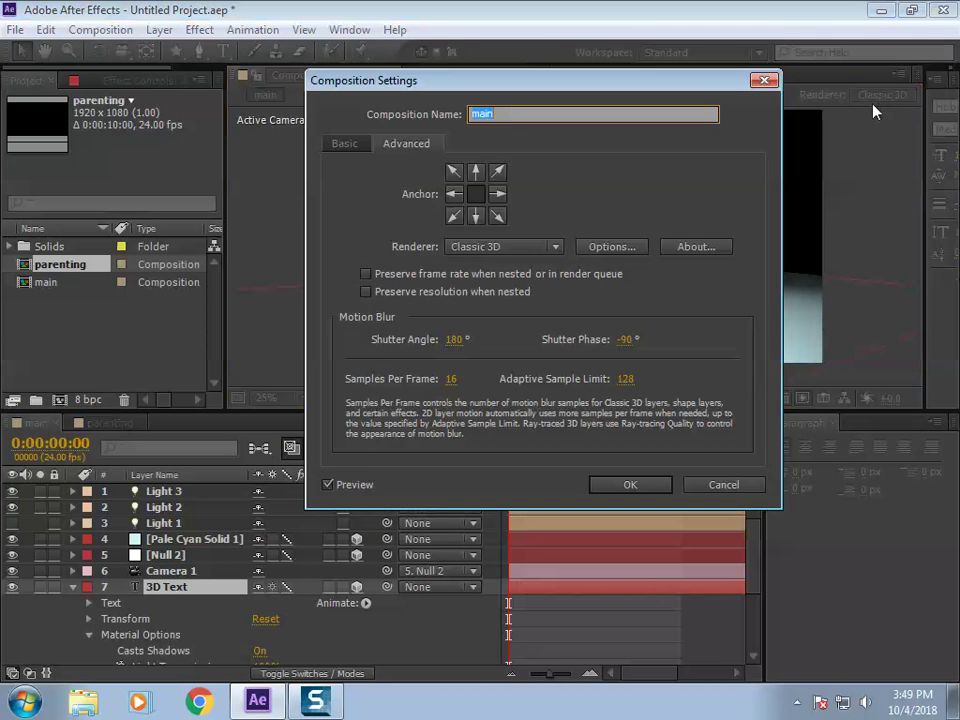
click(497, 240)
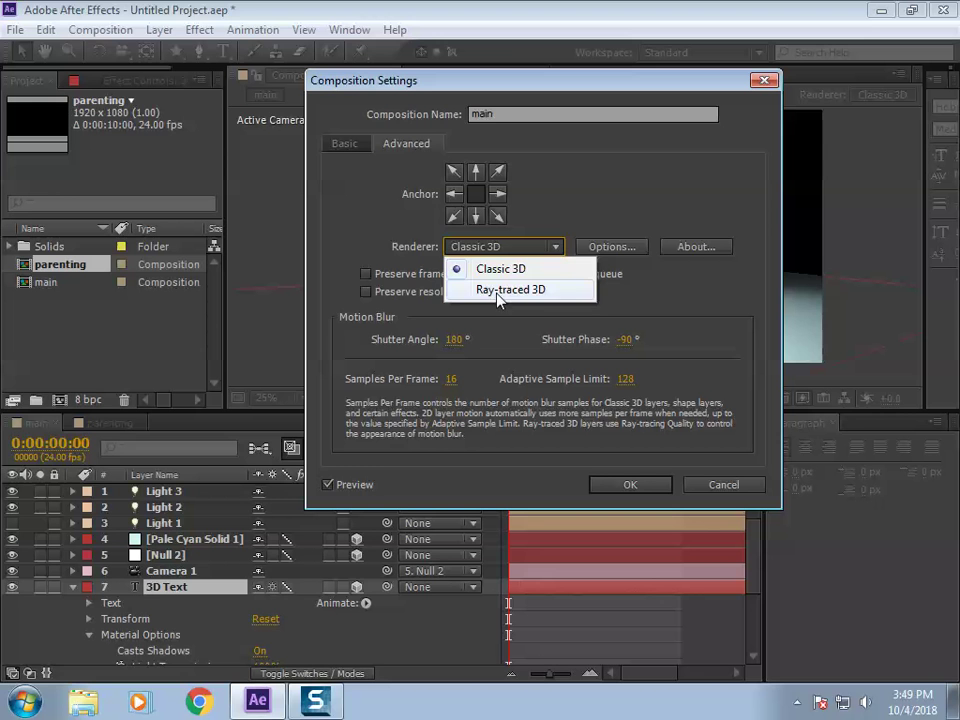
click(498, 290)
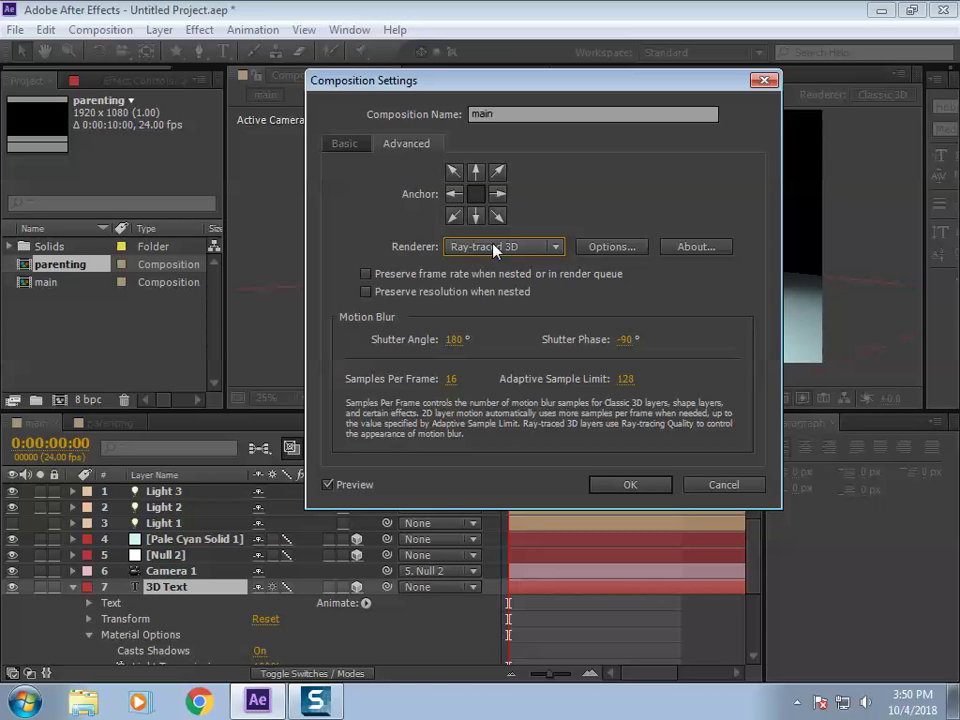
click(632, 485)
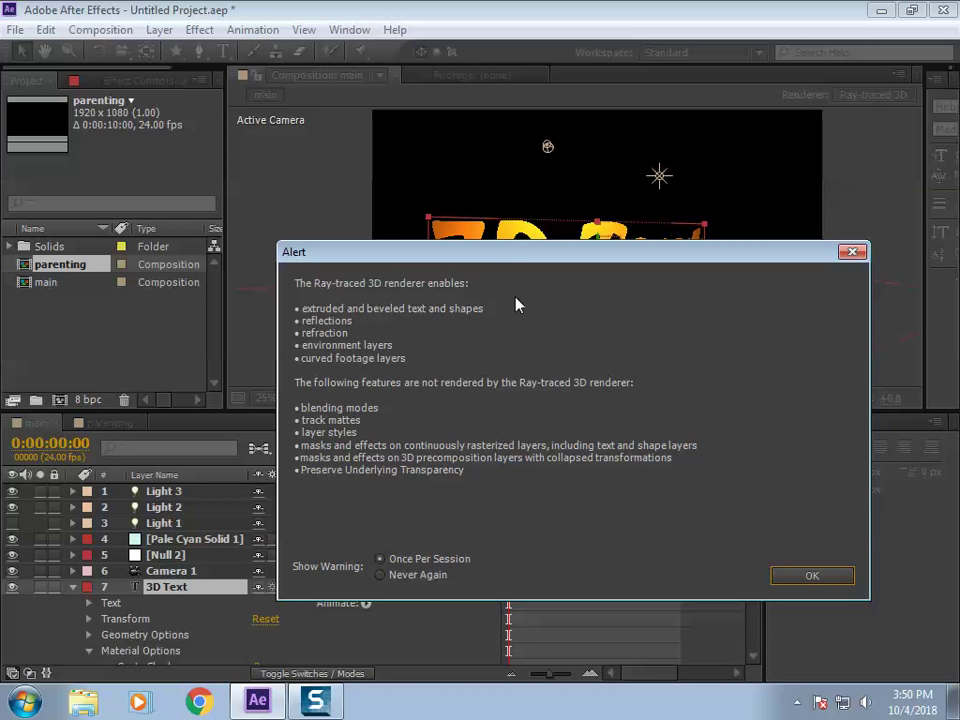
drag(502, 254, 425, 137)
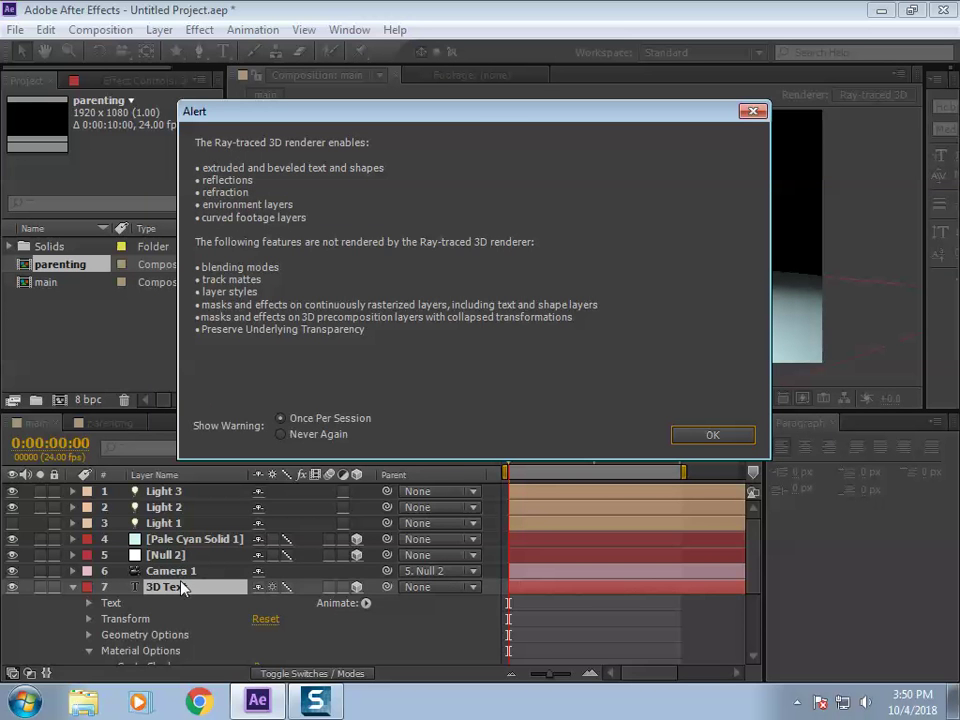
Step: Reposition the Ray-traced 3D renderer alert to review its feature lists against the composition, and accept it
drag(411, 141, 400, 390)
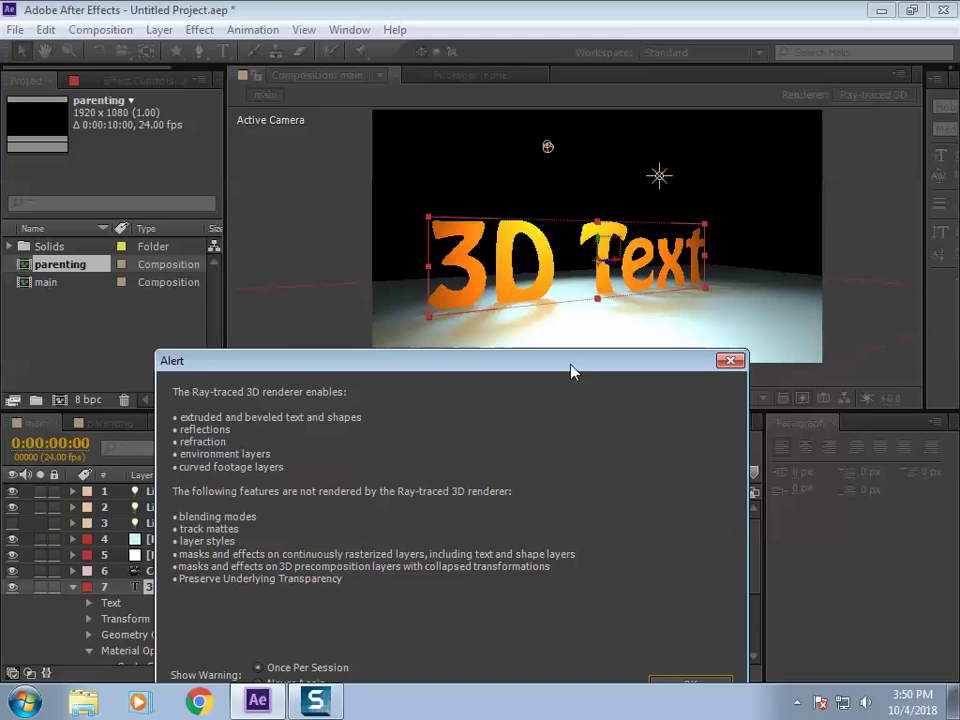
drag(570, 370, 615, 258)
drag(523, 349, 527, 246)
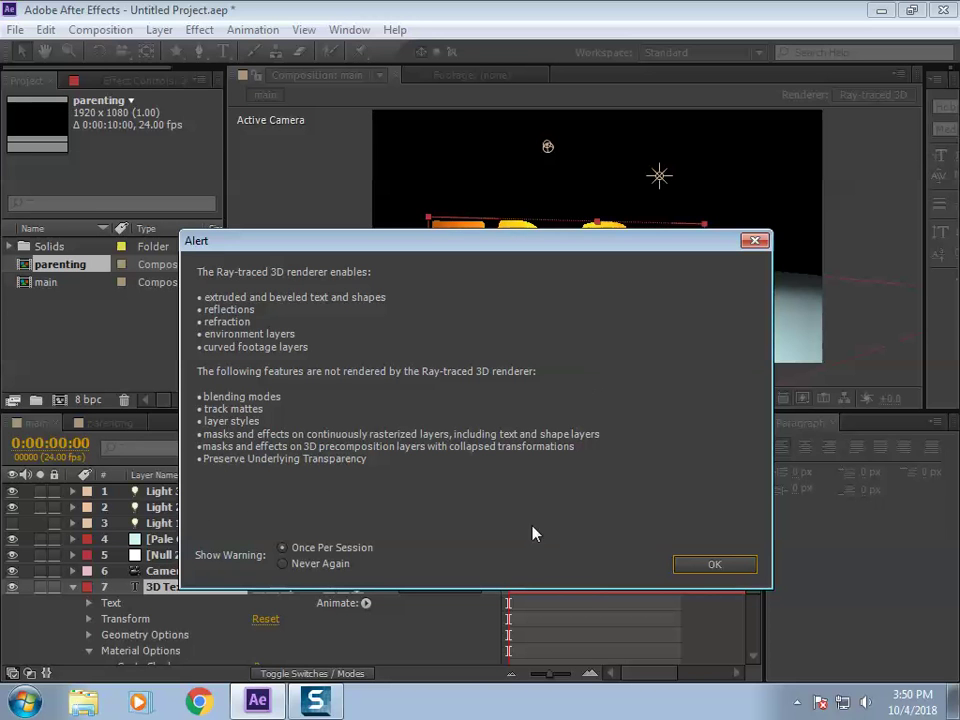
click(711, 570)
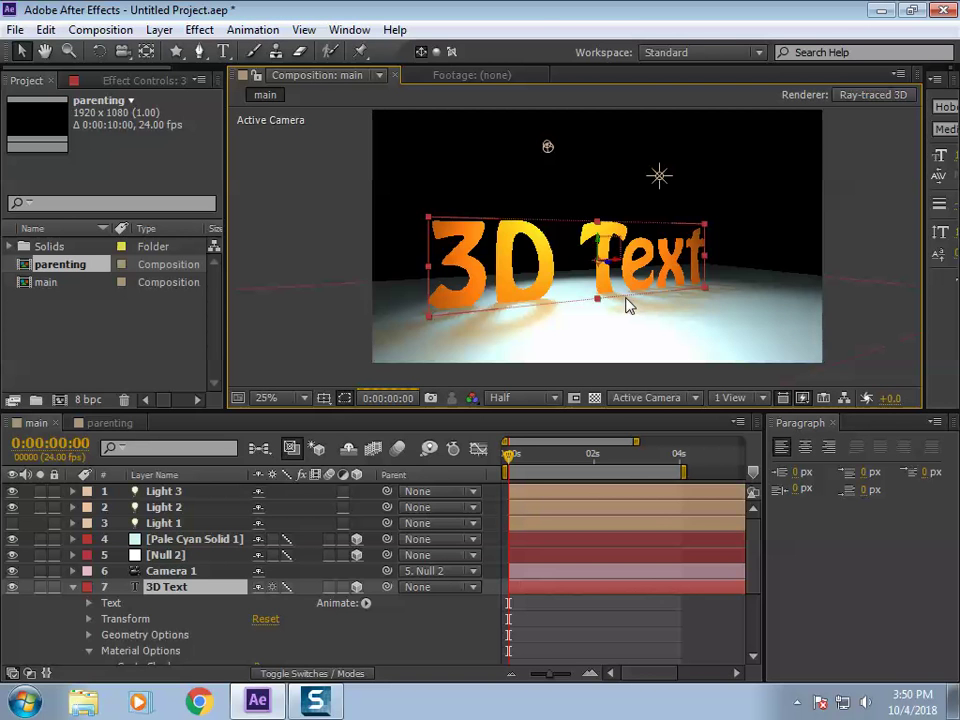
Step: Expand the 3D Text layer's geometry options, set its Extrusion Depth to 93, and inspect the extruded letters
click(89, 648)
click(91, 637)
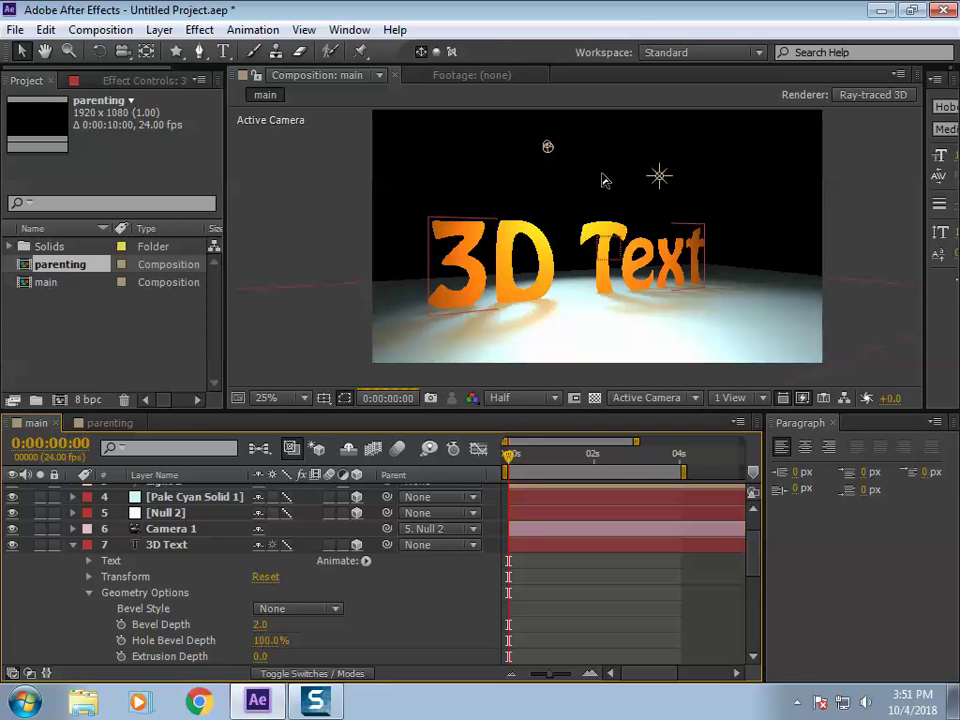
scroll(300, 570, down, 3)
scroll(224, 562, down, 3)
scroll(224, 562, up, 3)
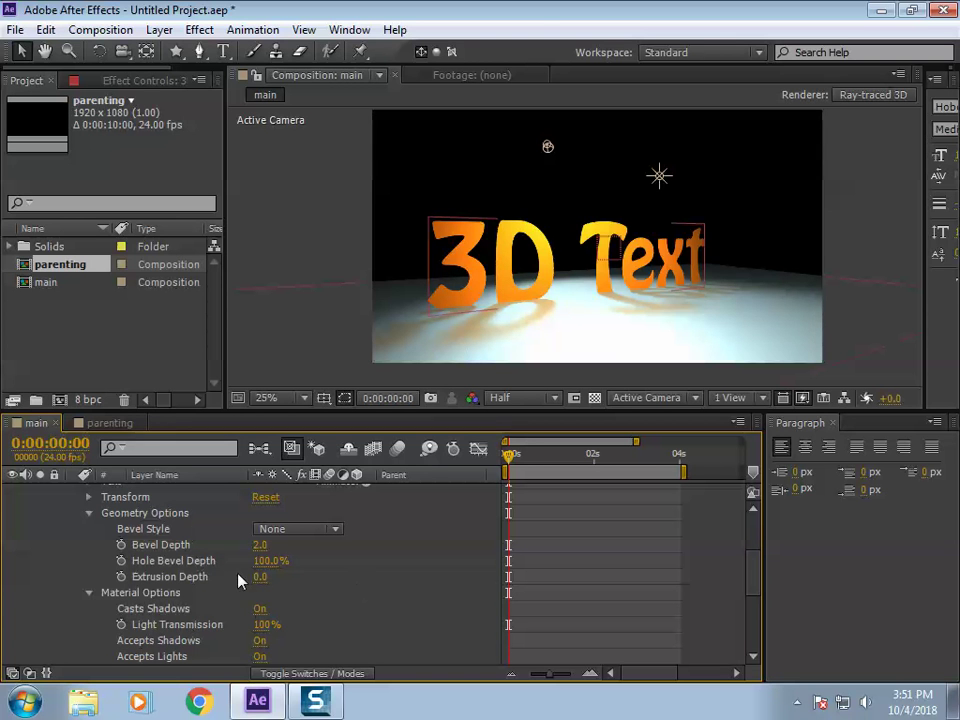
click(193, 579)
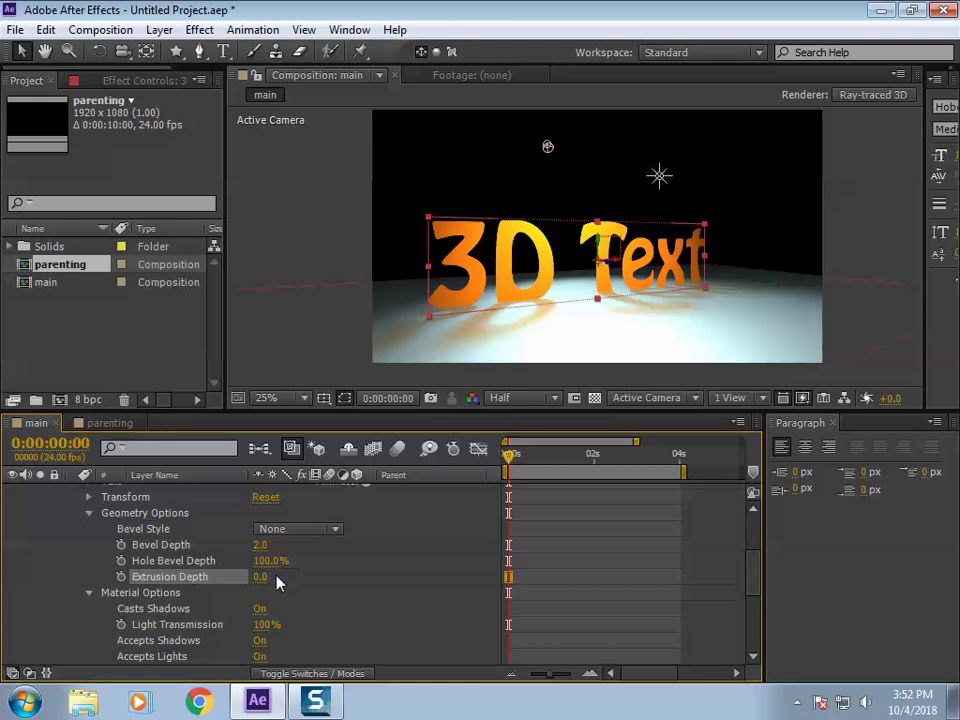
drag(259, 577, 324, 575)
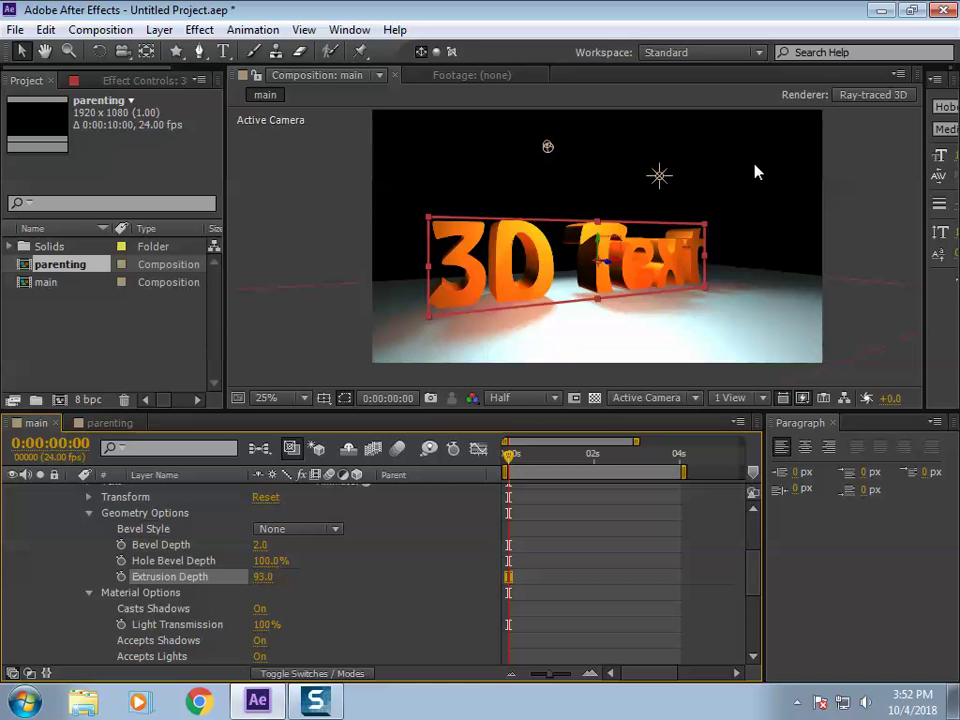
scroll(600, 208, up, 2)
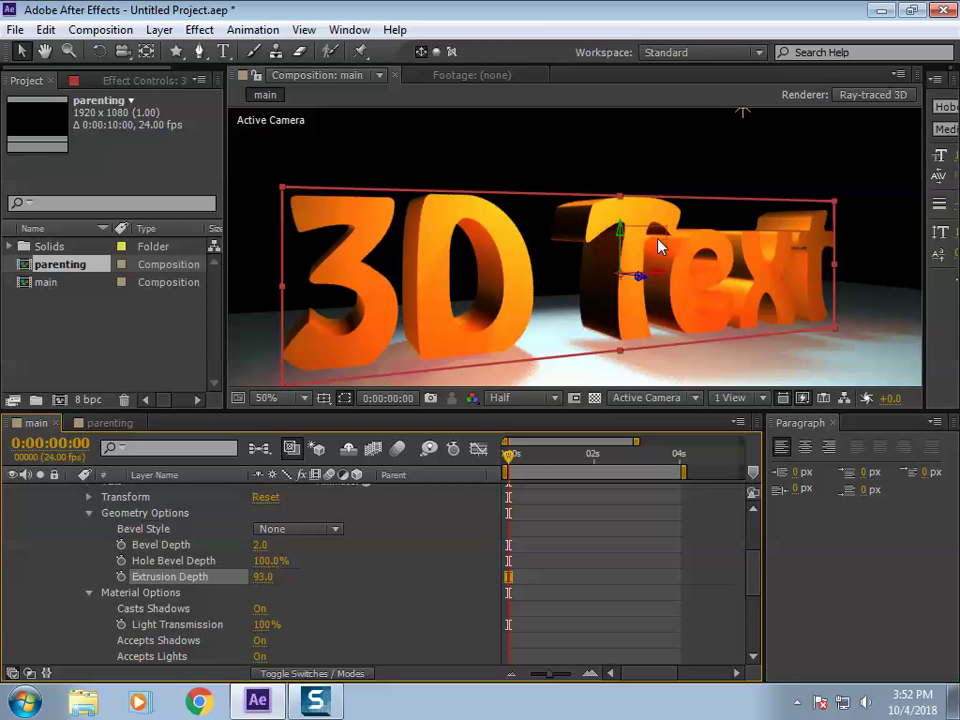
scroll(668, 250, down, 2)
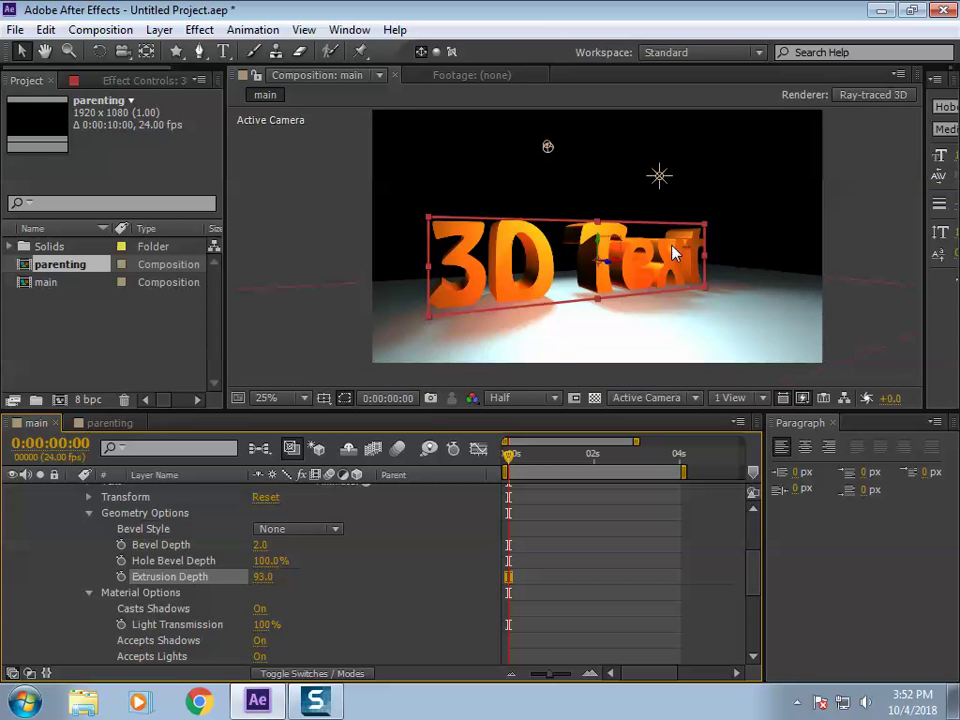
Step: Turn off Light 3 and turn on Light 1 in the main composition
click(660, 178)
scroll(187, 565, down, 4)
scroll(187, 565, up, 6)
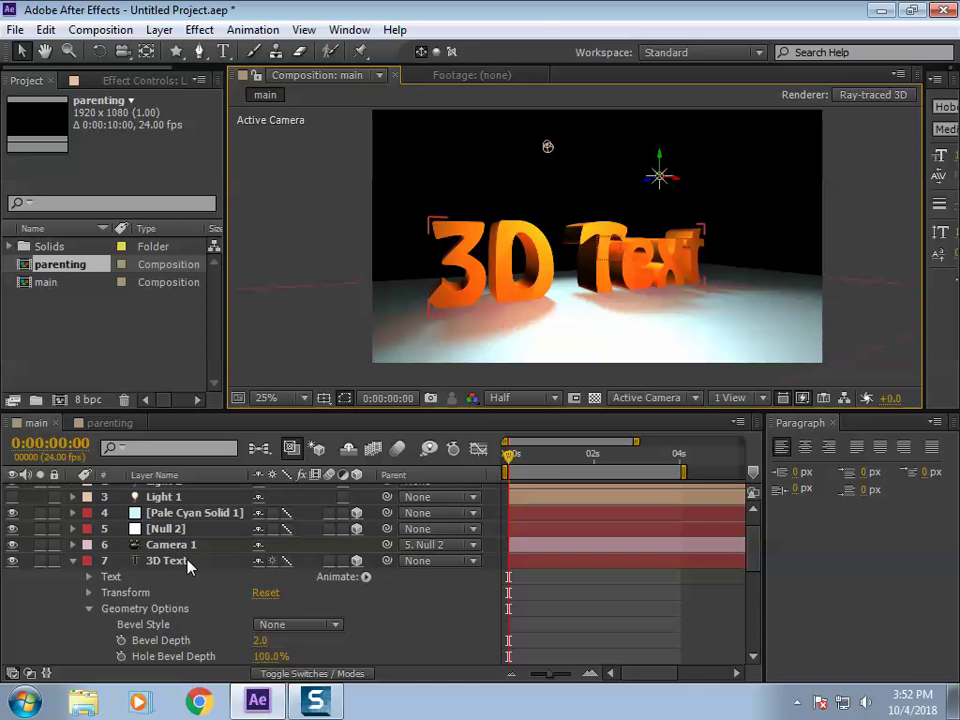
scroll(187, 563, up, 2)
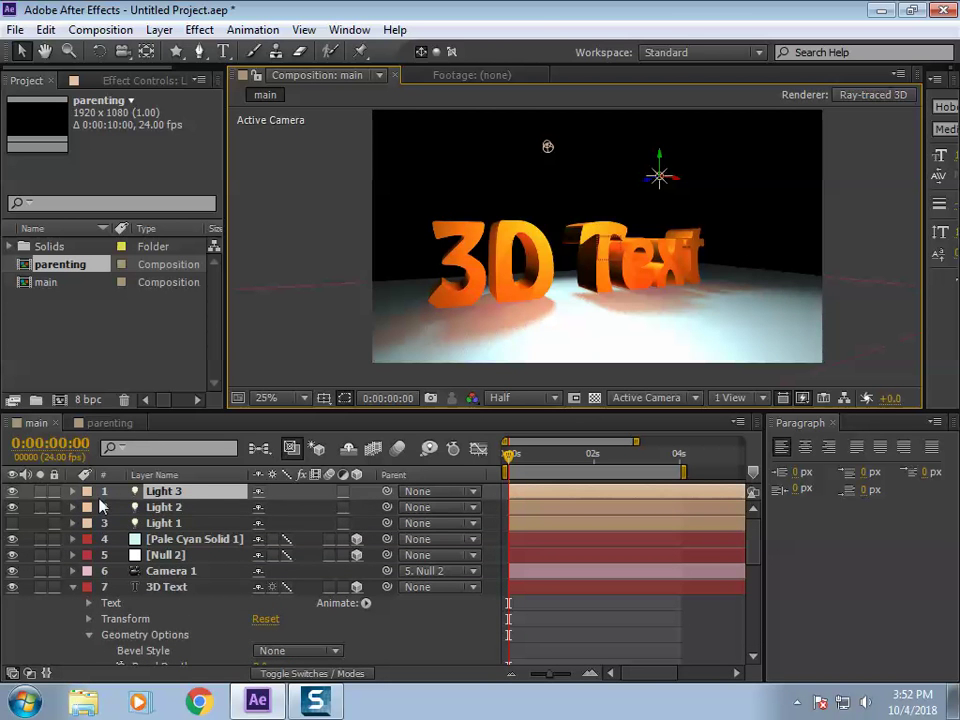
click(12, 491)
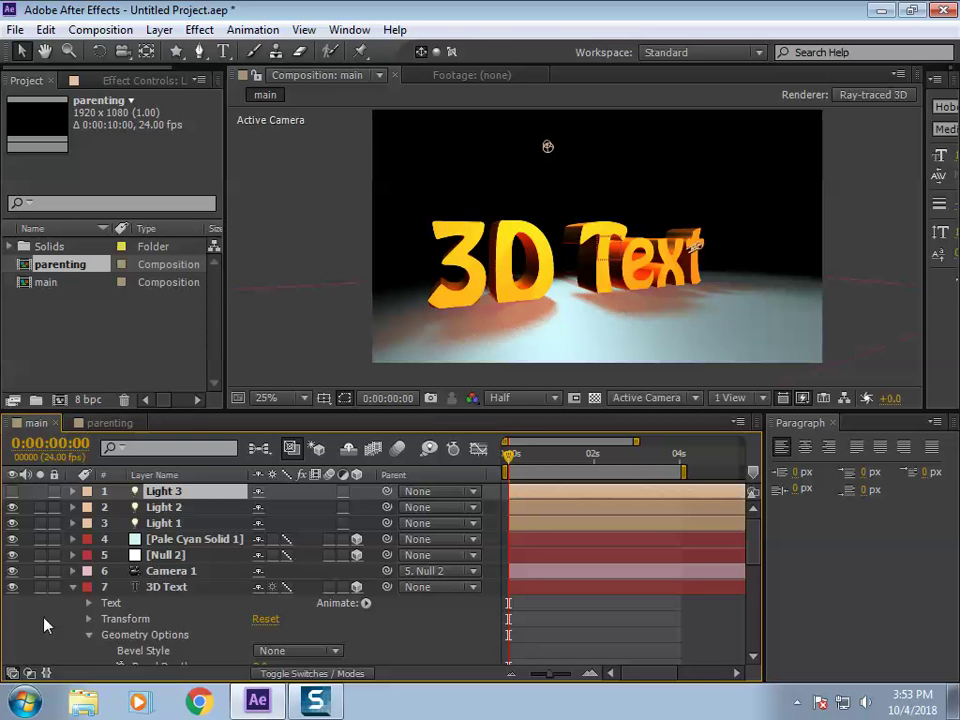
Step: Examine the extruded text close up and review the 3D Text layer's material and geometry options
scroll(245, 587, down, 4)
key(period)
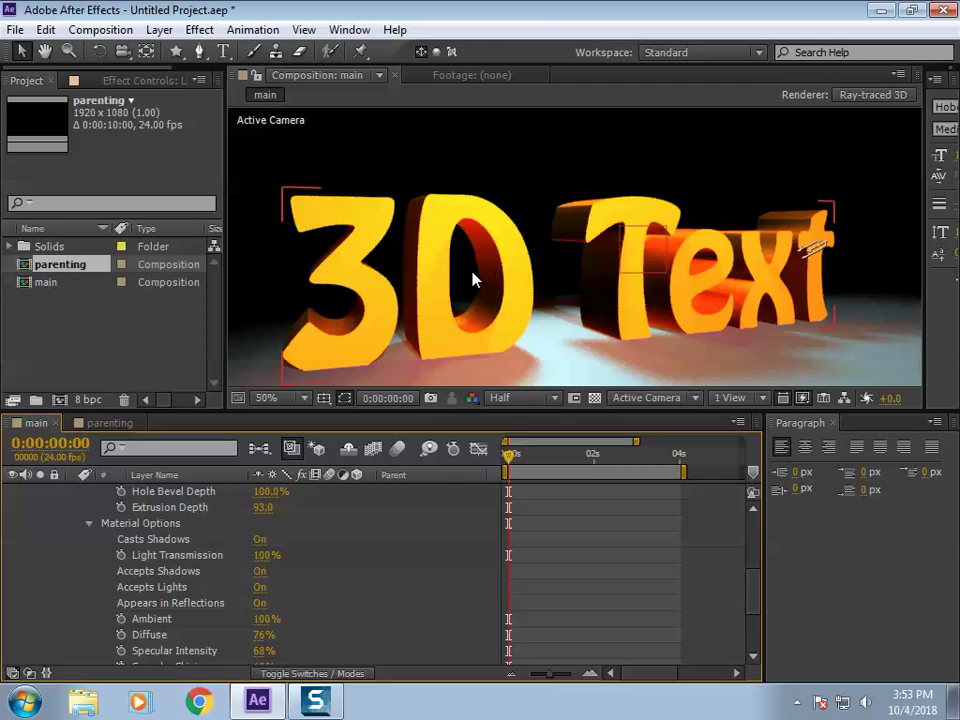
drag(460, 283, 516, 274)
scroll(253, 564, down, 3)
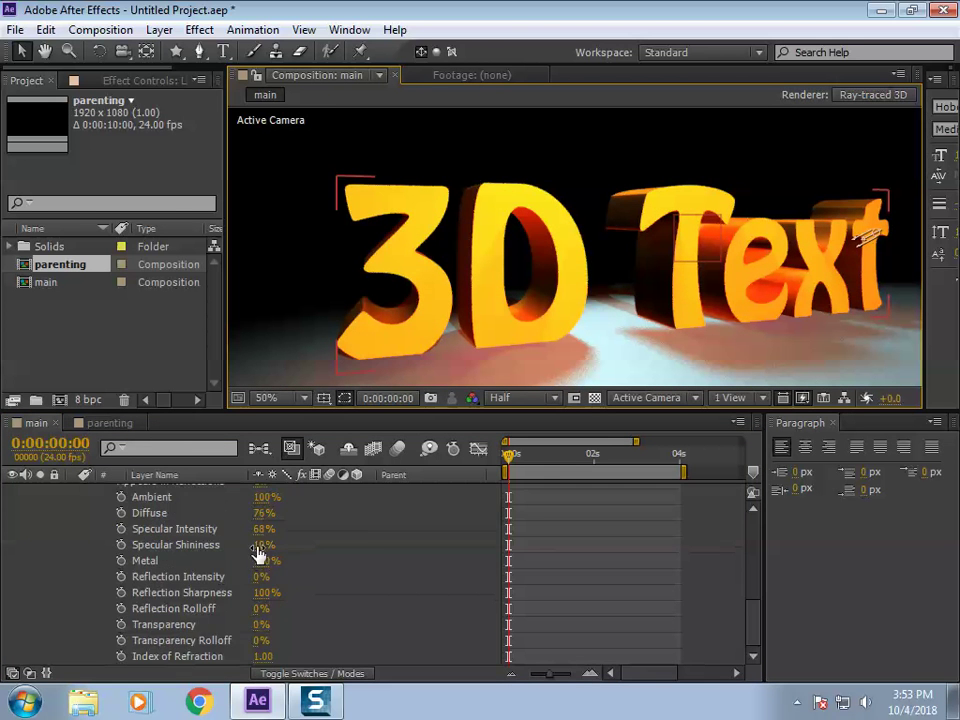
scroll(237, 590, up, 7)
scroll(237, 590, down, 6)
scroll(237, 590, up, 3)
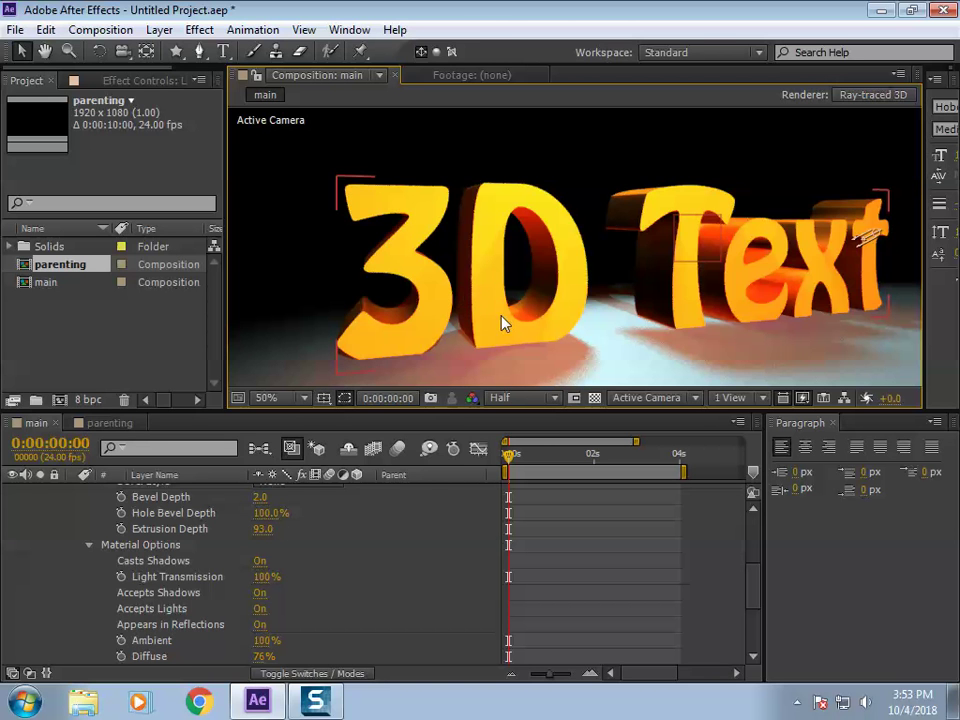
Step: Give the 3D Text layer a Convex bevel with a Bevel Depth of 5, and review the other bevel styles
scroll(183, 562, up, 1)
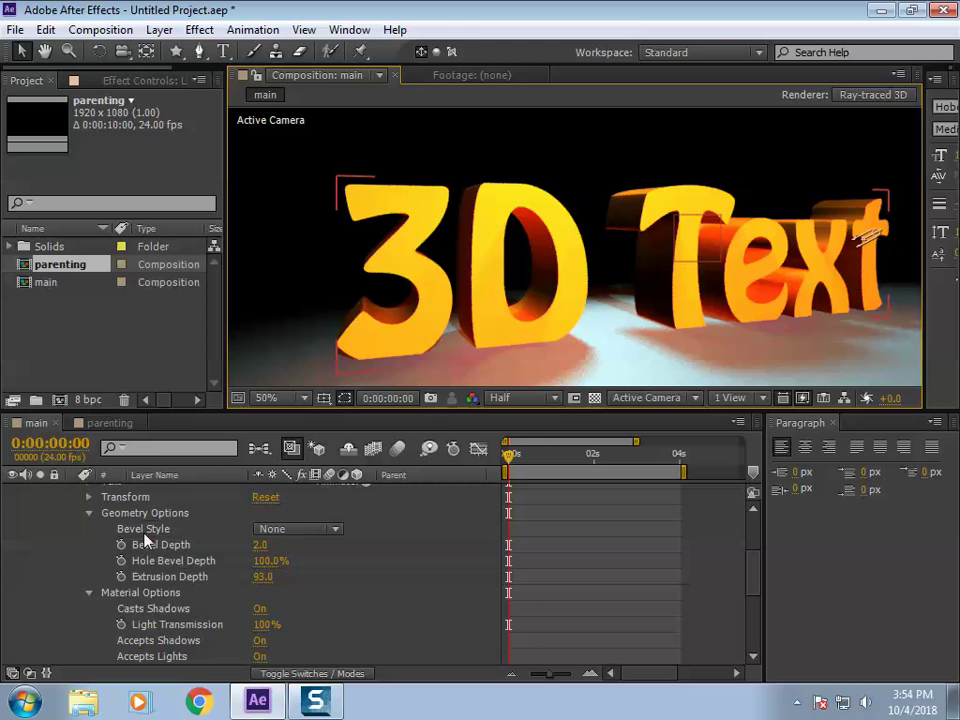
click(326, 531)
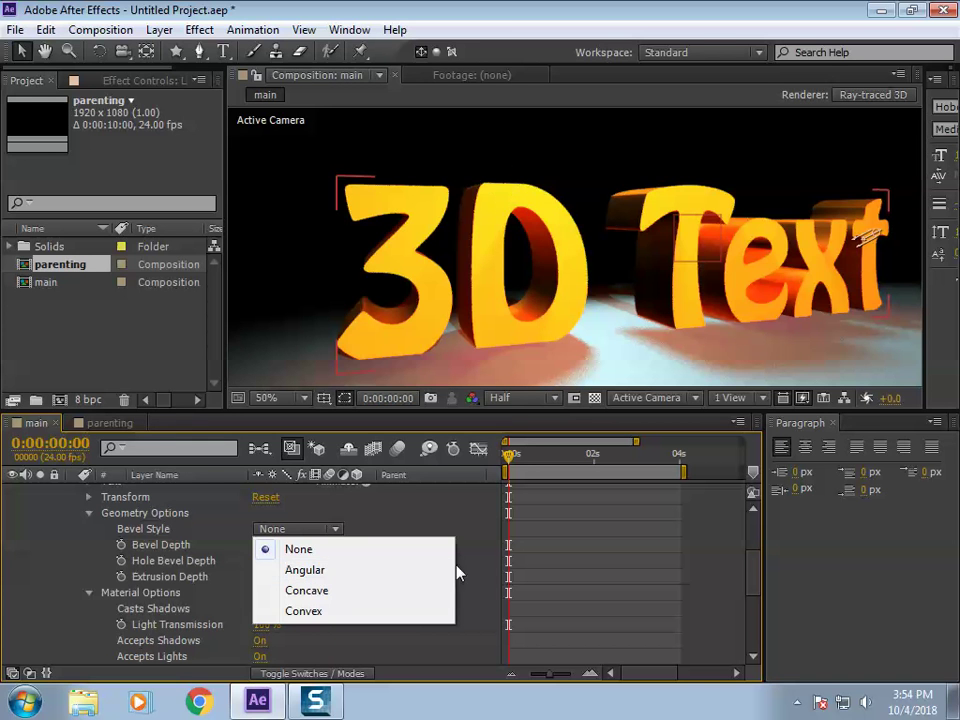
click(304, 611)
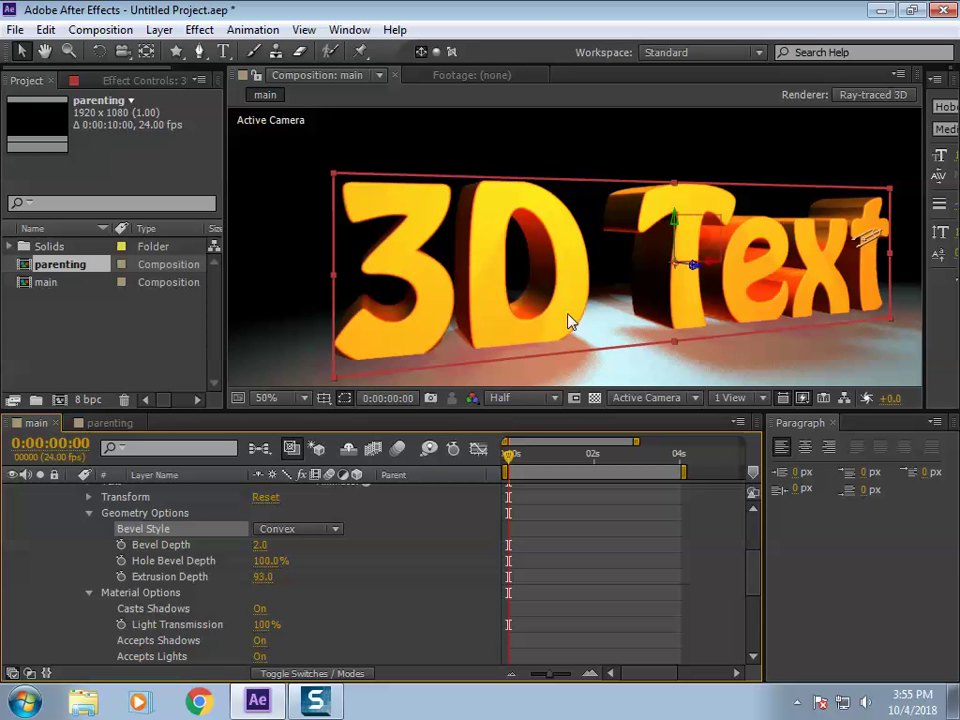
click(261, 545)
text(5)
key(Return)
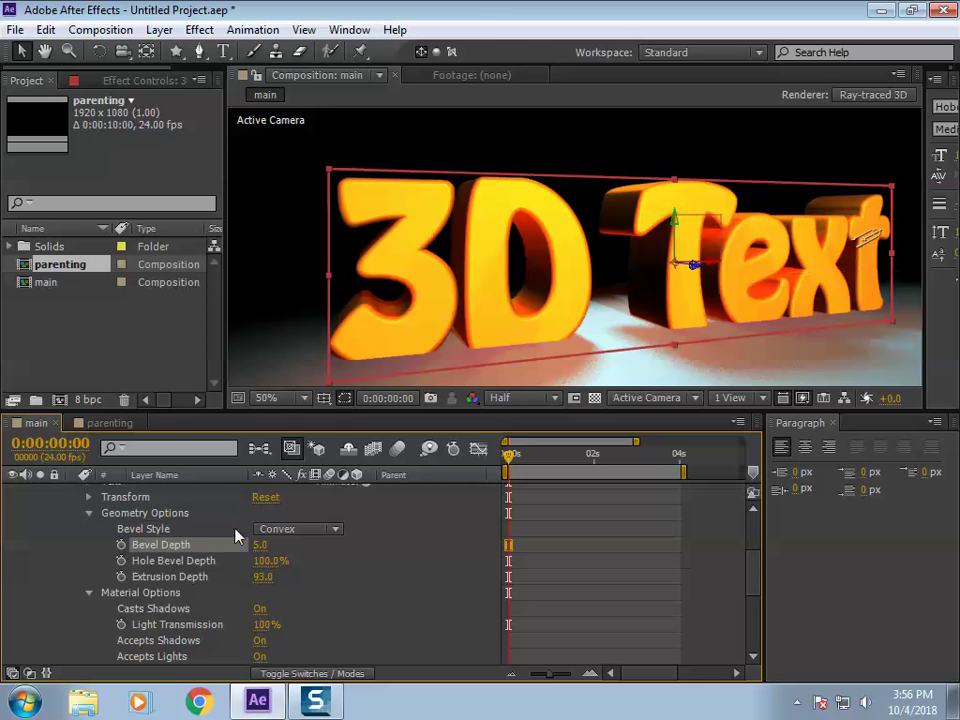
click(286, 531)
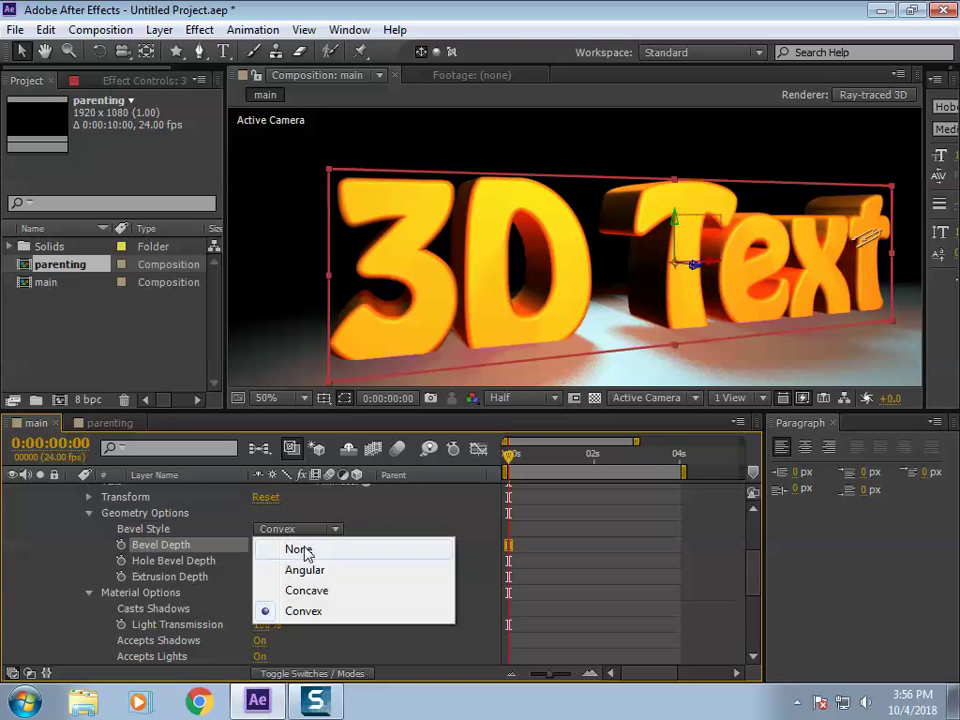
click(472, 210)
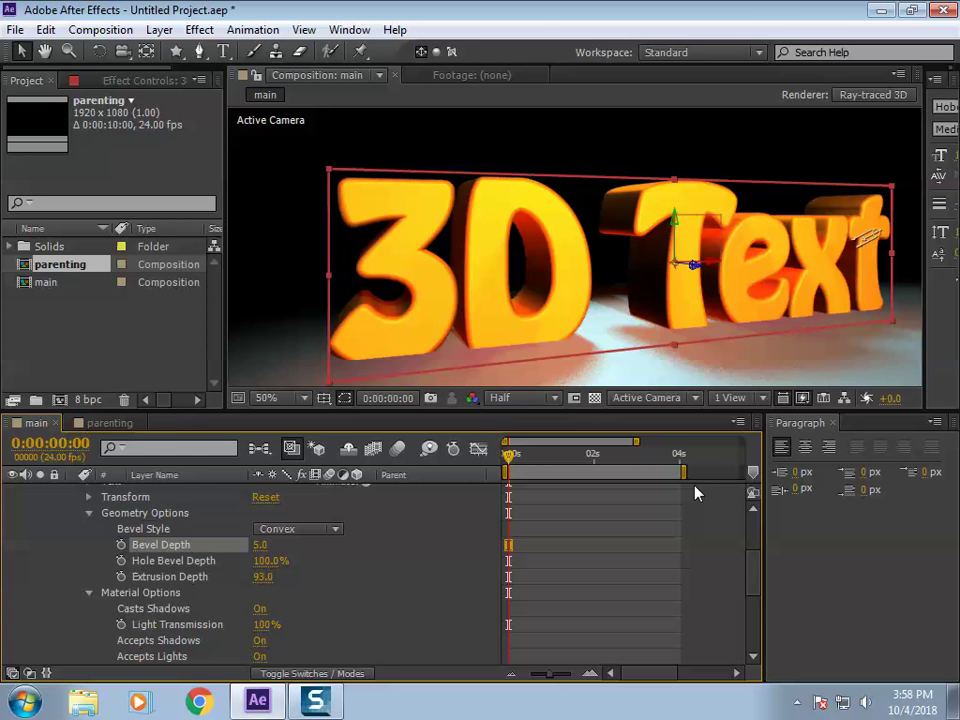
Step: Add the main composition to the render queue and set its output module format to H.264
click(16, 30)
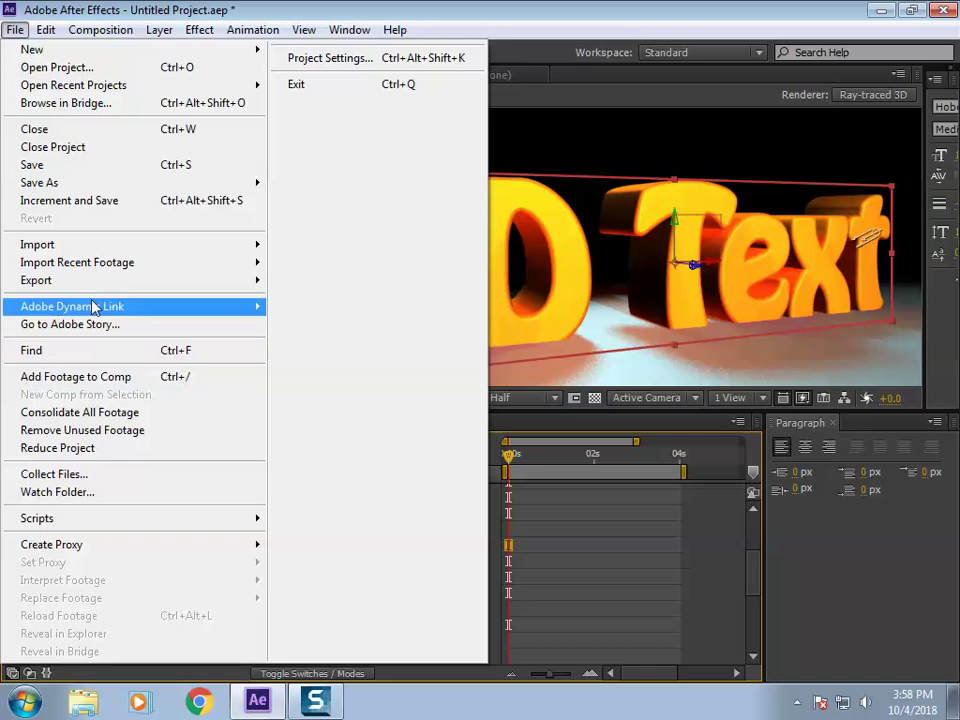
mouse_move(94, 282)
click(330, 283)
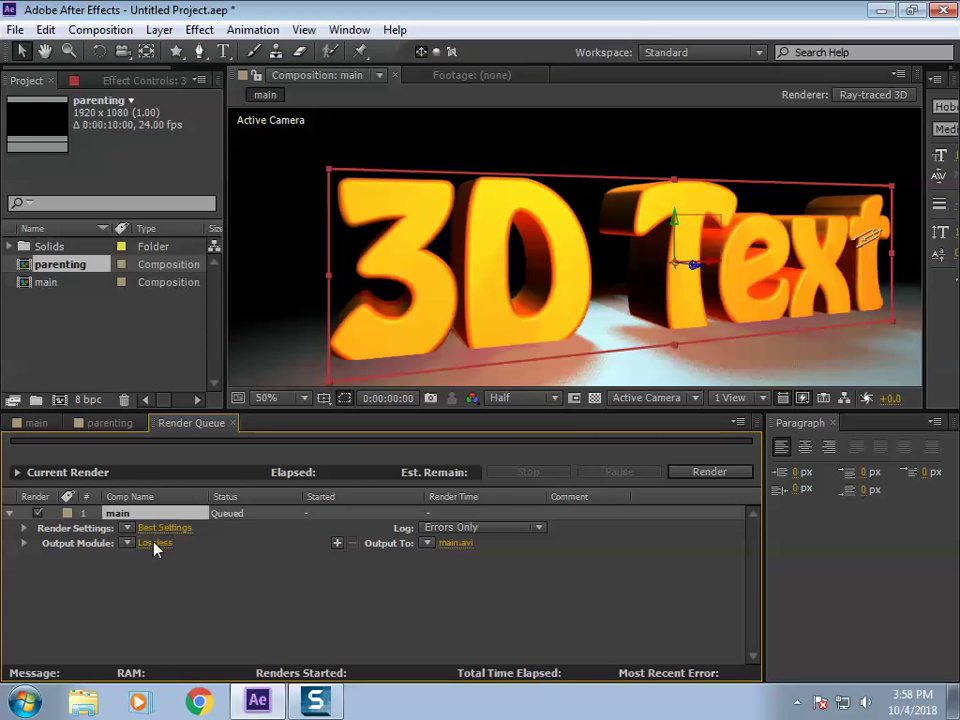
click(155, 542)
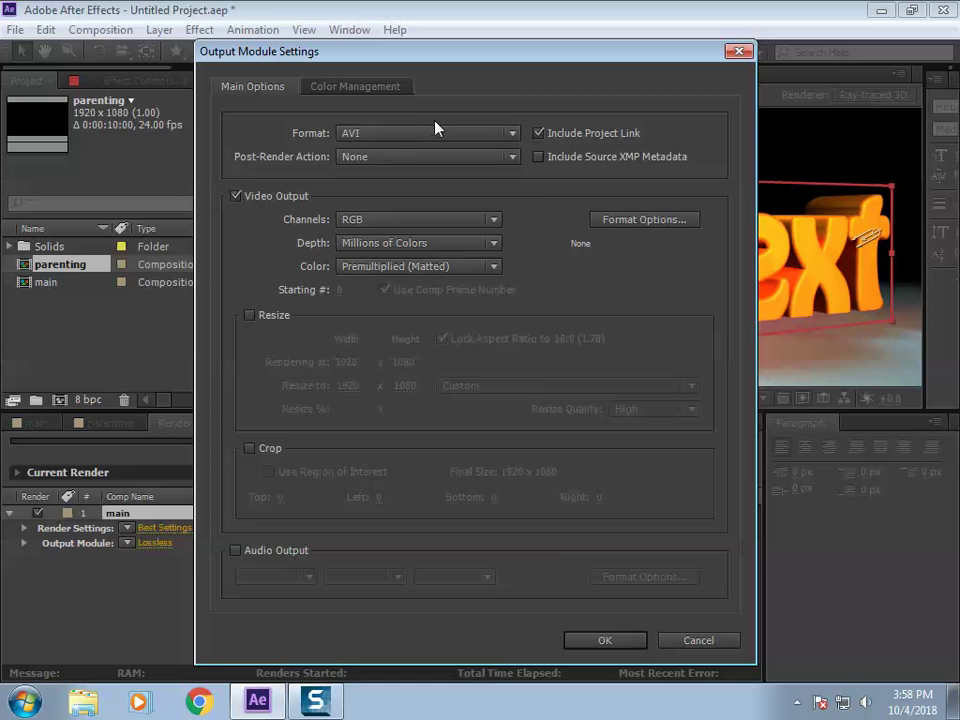
click(433, 132)
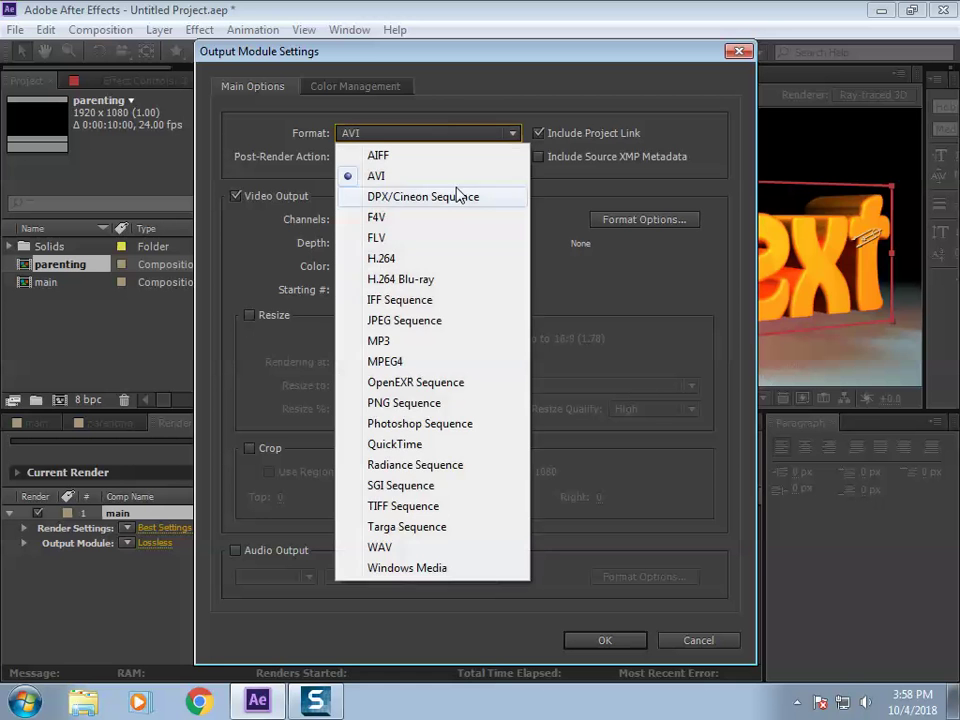
click(428, 262)
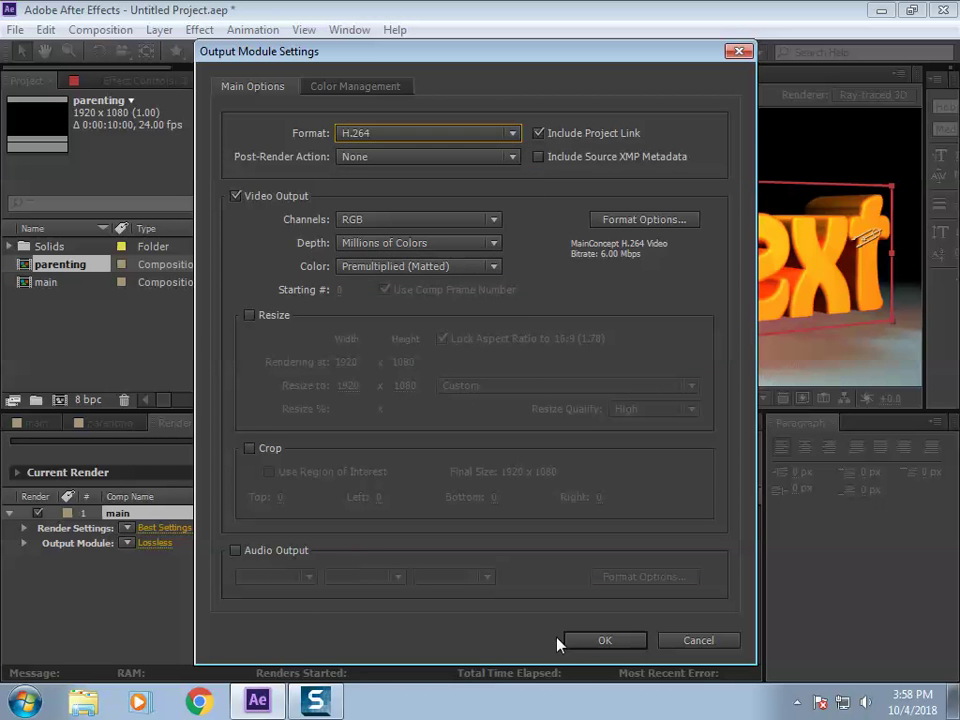
click(566, 640)
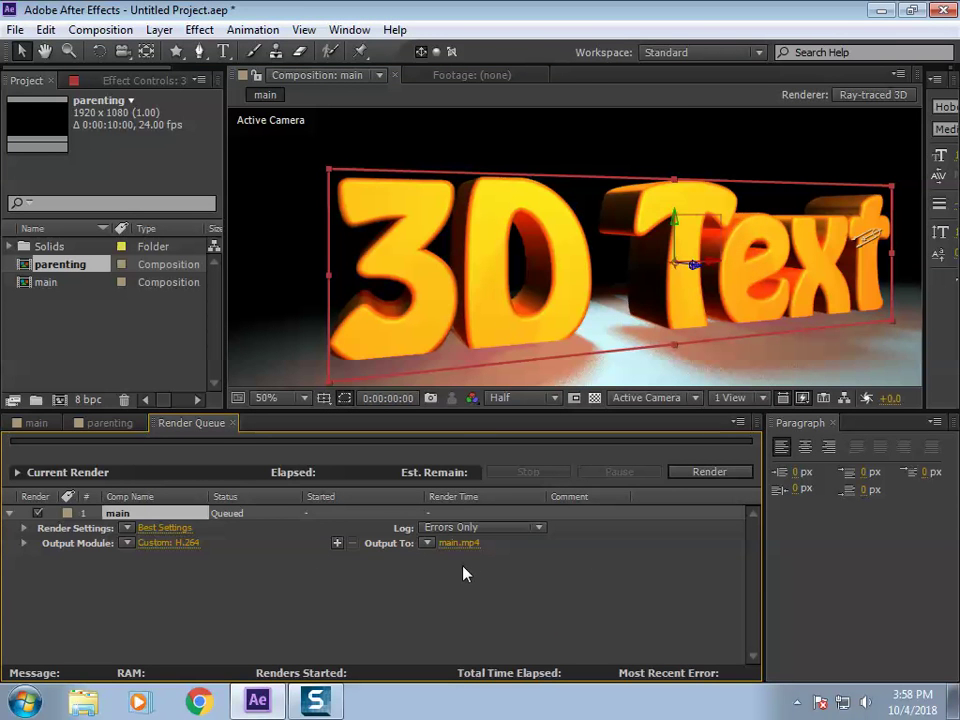
Step: Set the render output to a file named 3dtext on the Desktop and start rendering the main composition
click(459, 543)
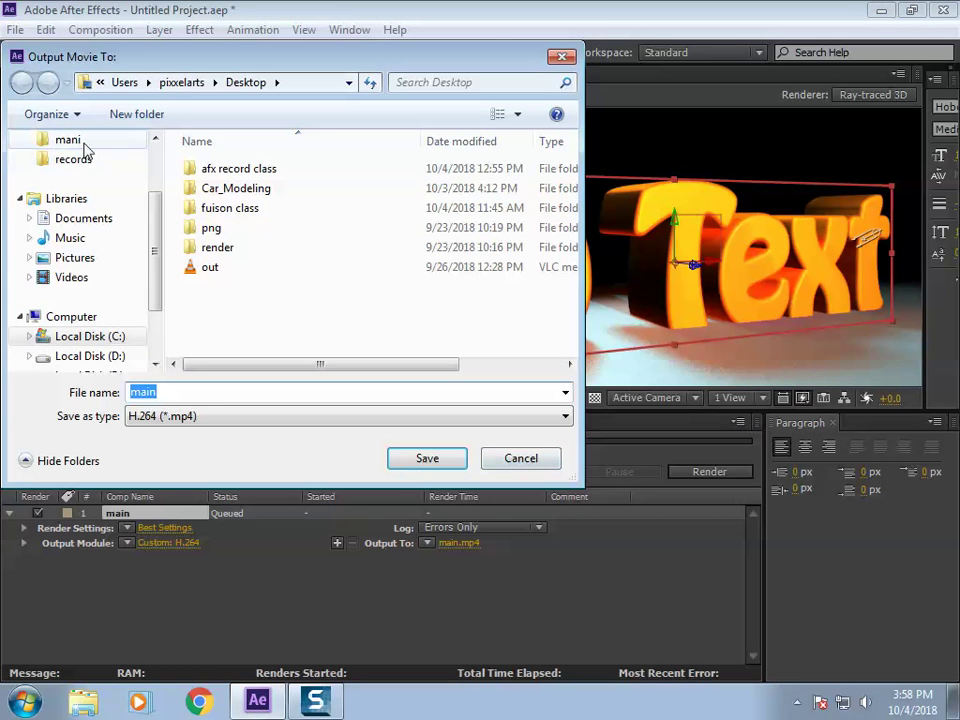
scroll(154, 229, up, 2)
click(122, 166)
double_click(233, 396)
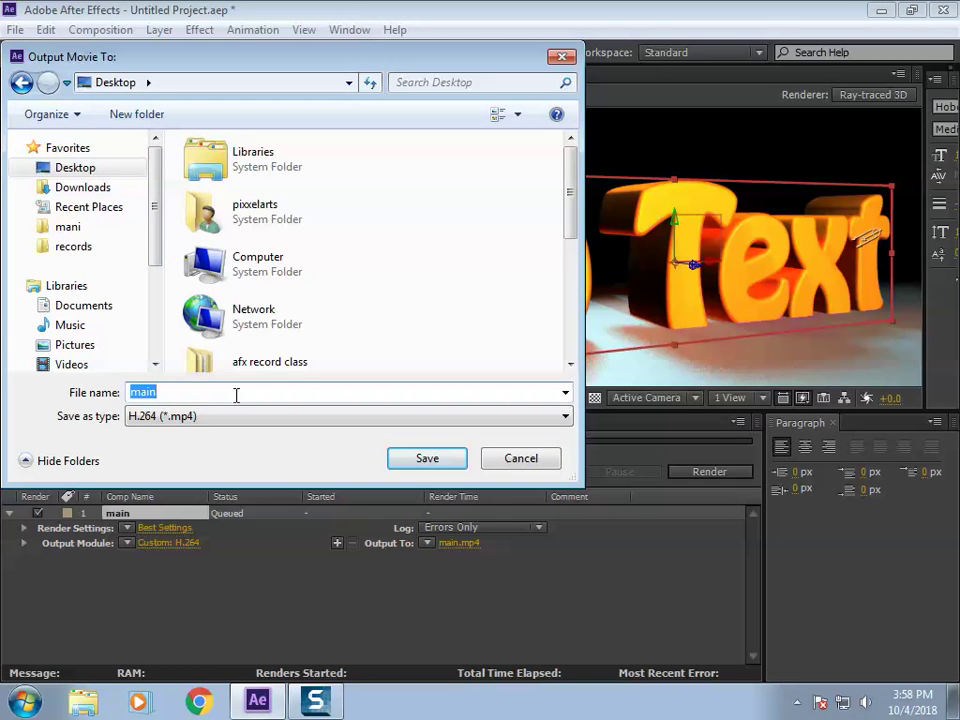
text(3dtext)
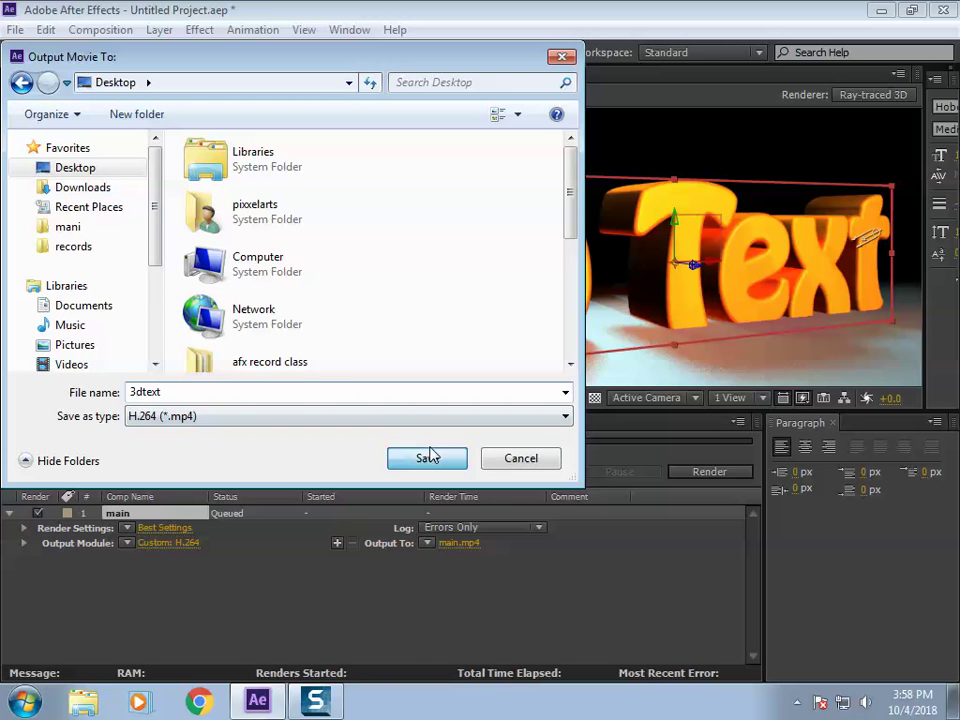
click(427, 458)
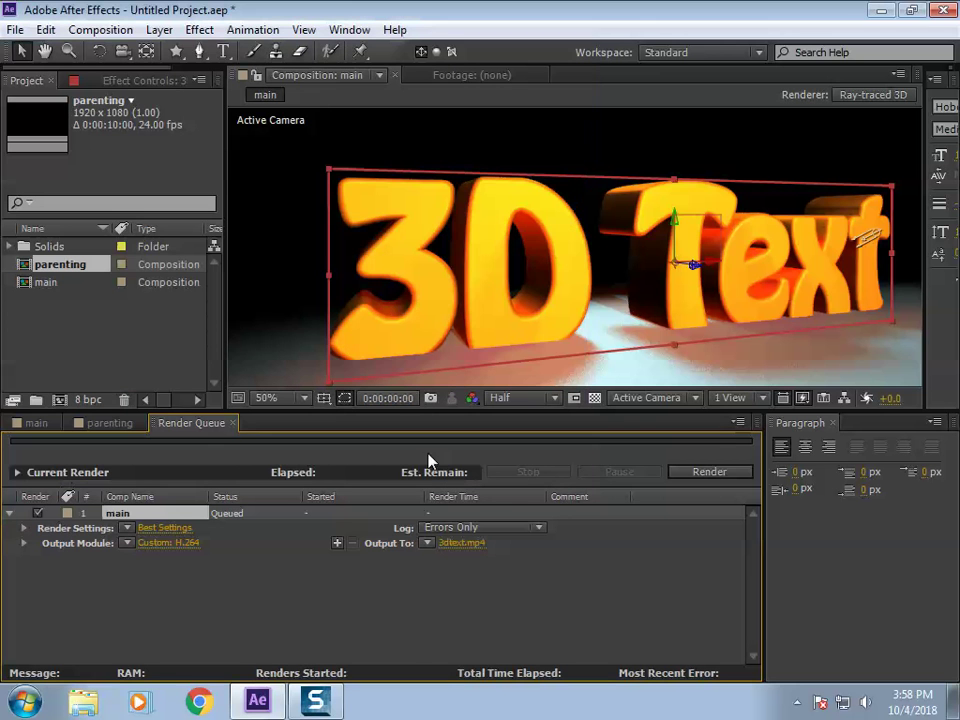
click(730, 474)
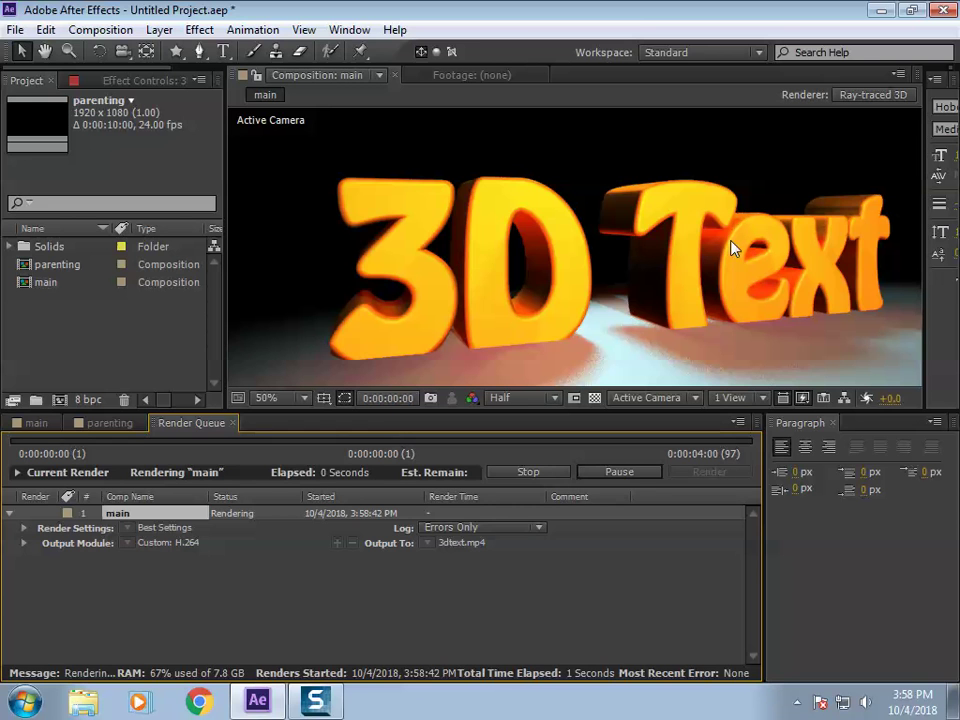